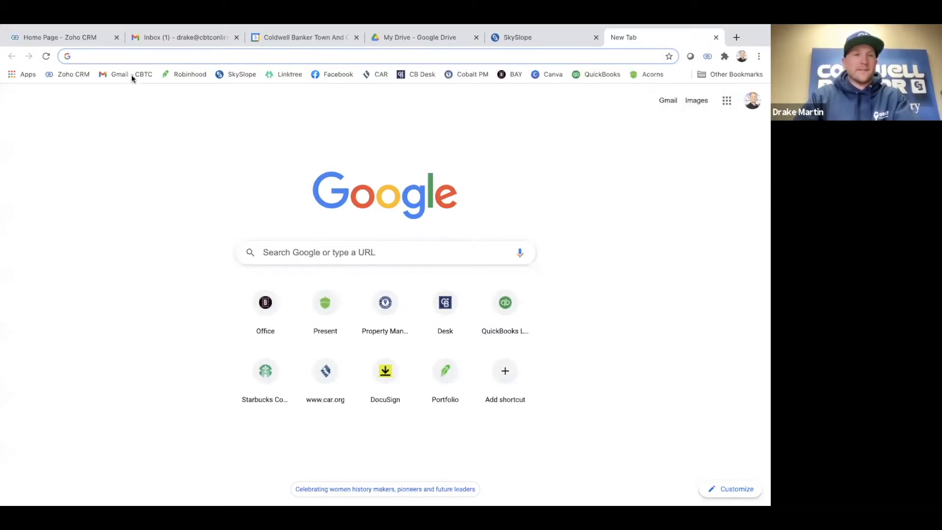
Go to car.org in the new Chrome tab by entering 'car' in the address bar
click(131, 57)
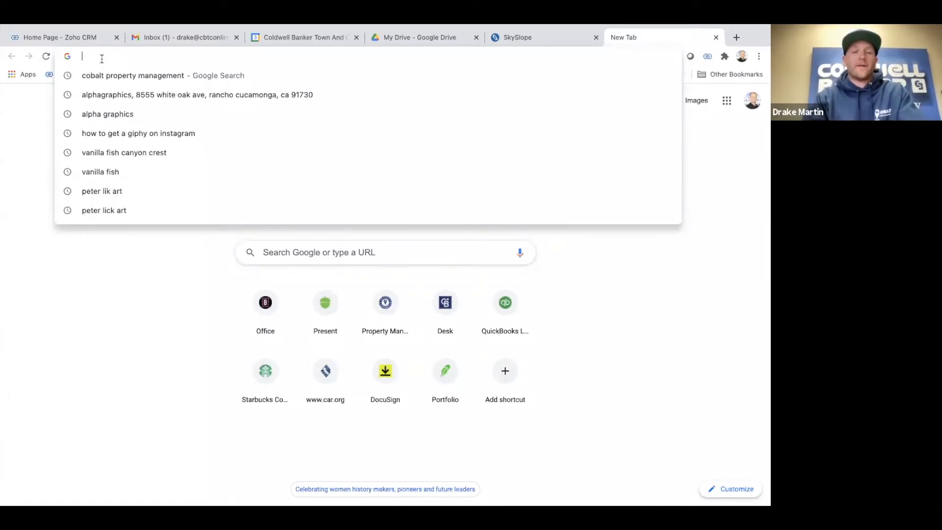
text(car.org)
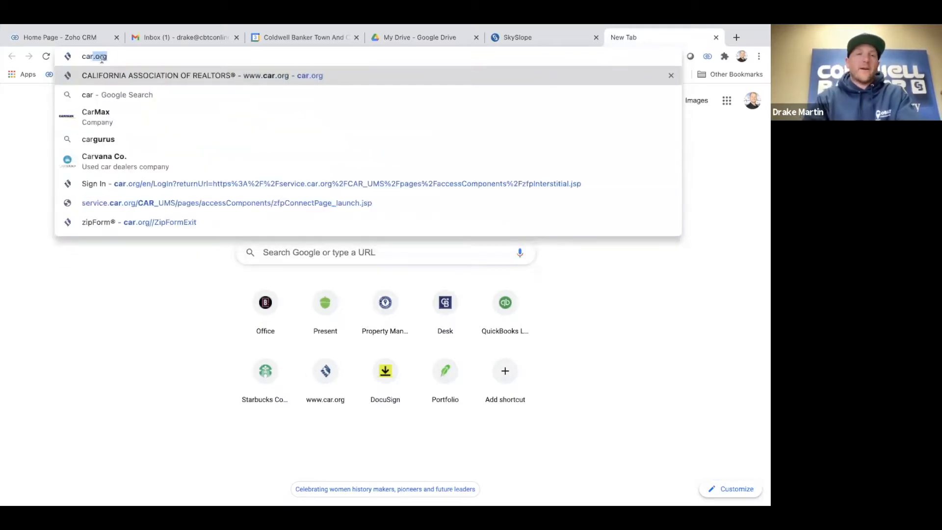
key(Return)
Launch zipForm from car.org's REALTOR® Secure Transaction page and continue to Transactions
scroll(269, 233, down, 1)
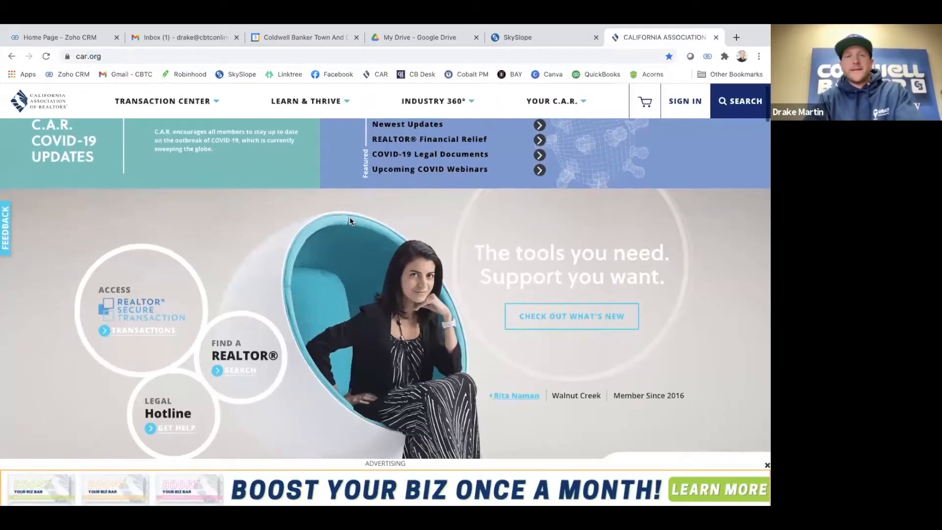
scroll(351, 221, down, 1)
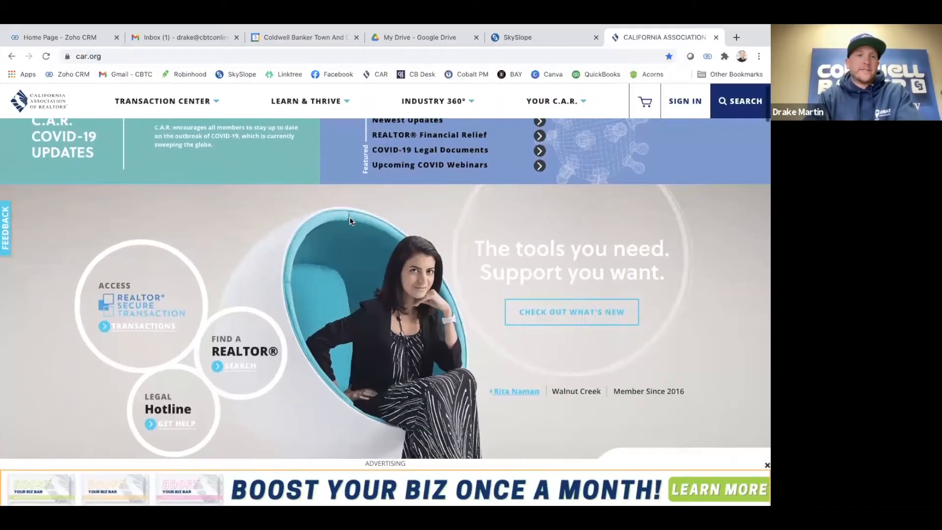
click(133, 318)
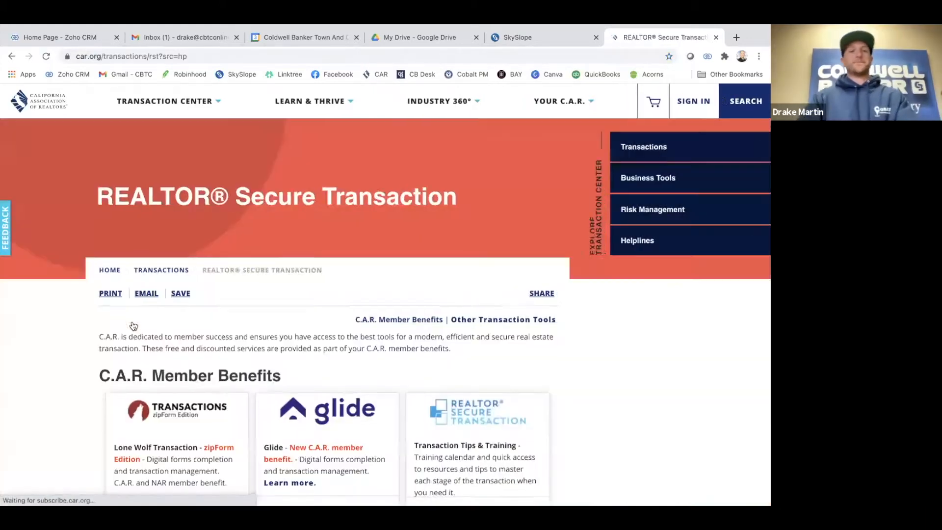
scroll(481, 219, down, 4)
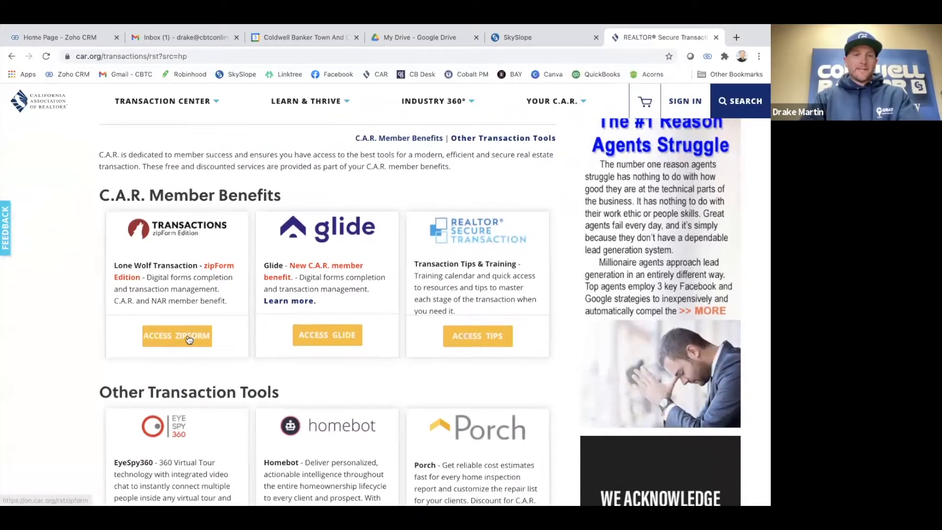
click(187, 337)
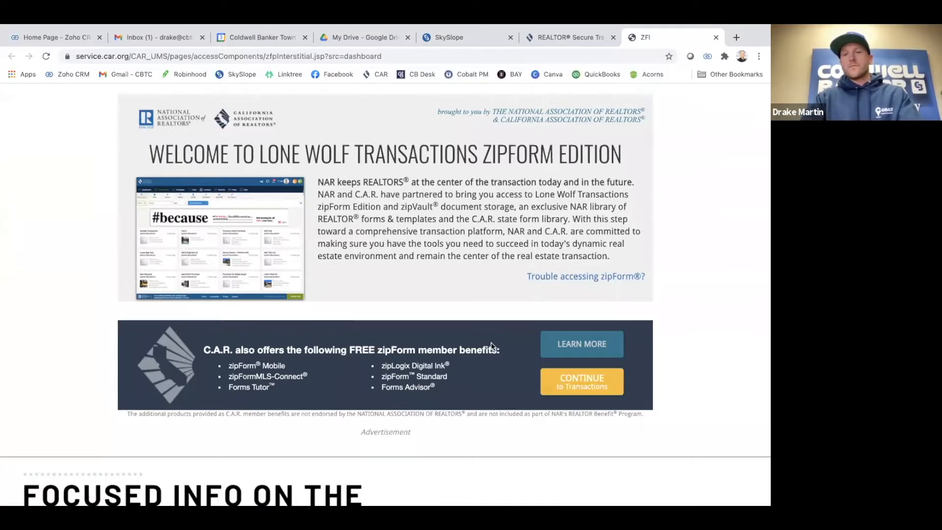
click(577, 378)
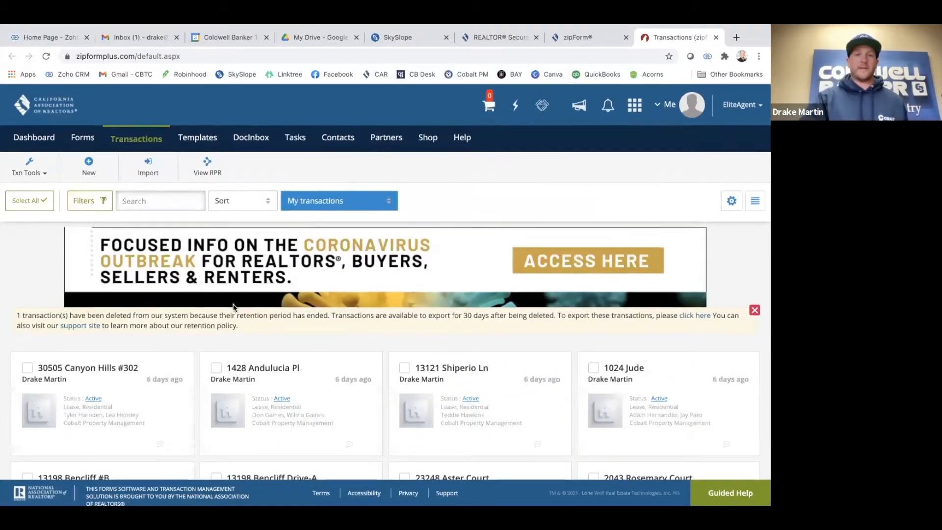
Look over the loaded Transactions page listing the agent's existing transactions
scroll(260, 250, down, 1)
scroll(260, 254, up, 1)
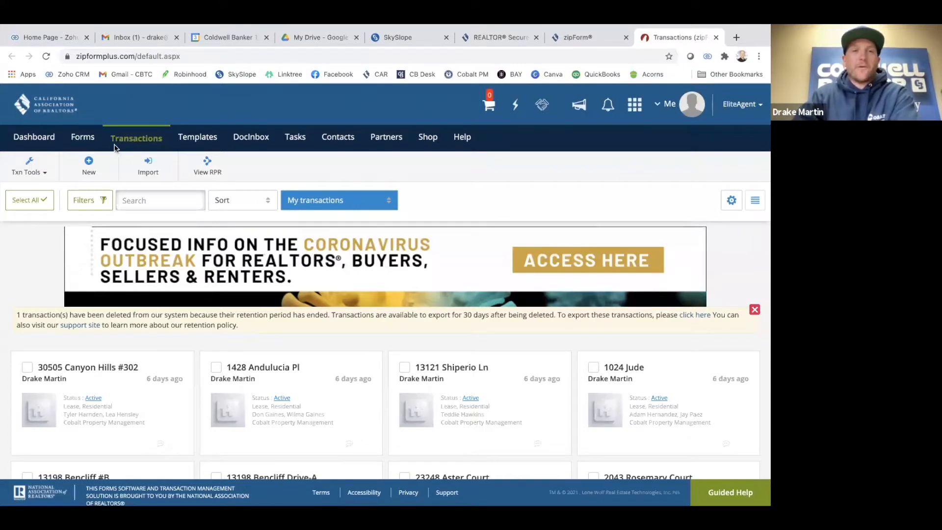
Open Purchase Template 2021 from the Templates tab
click(196, 138)
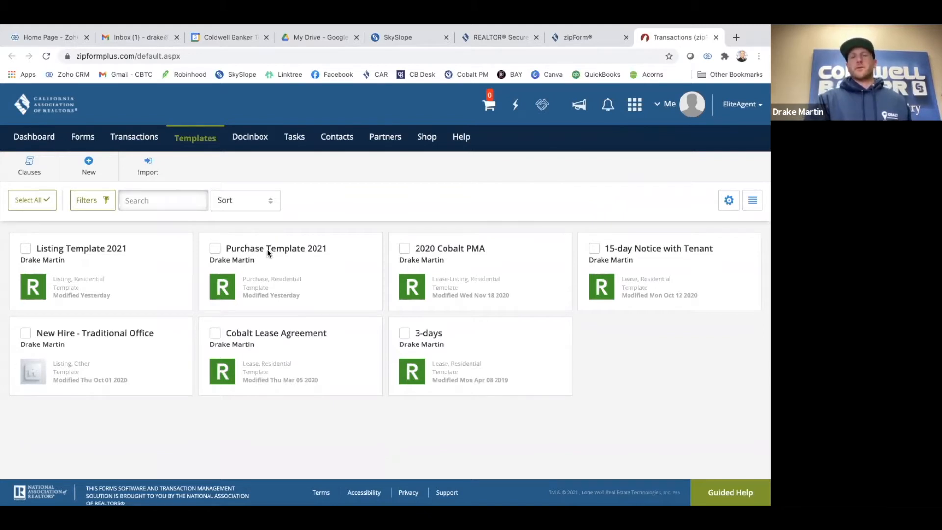
click(285, 249)
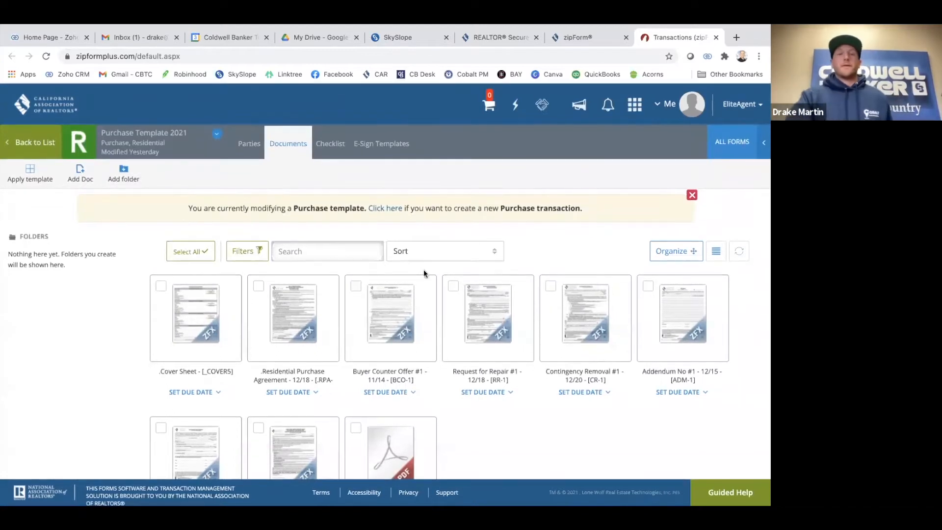
Scroll through Purchase Template 2021's document grid, then return to the Templates list
scroll(459, 301, down, 1)
scroll(469, 352, down, 1)
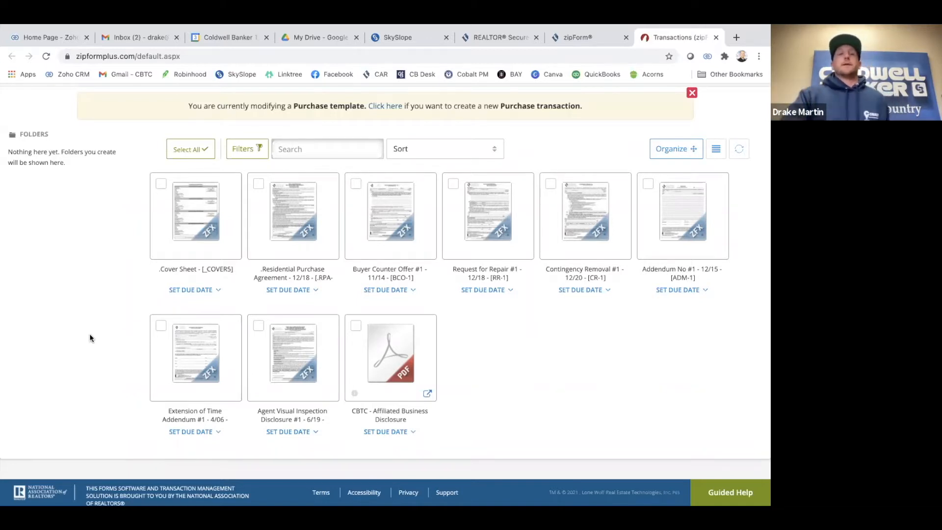
scroll(86, 344, up, 3)
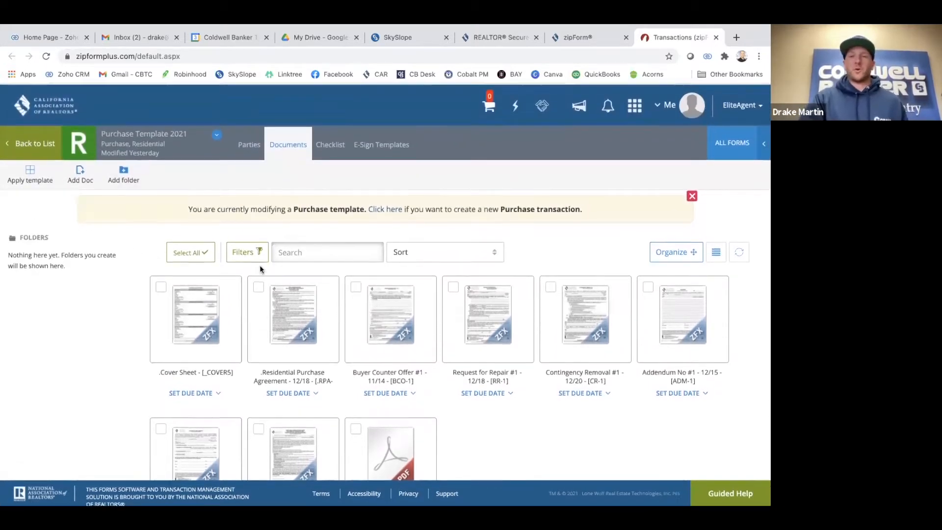
scroll(263, 267, down, 2)
scroll(263, 270, up, 1)
scroll(263, 270, up, 1)
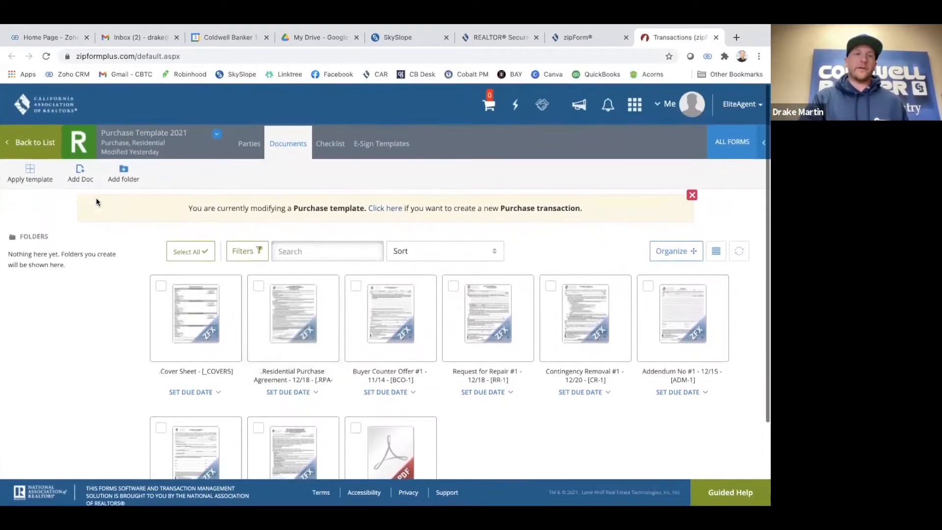
click(36, 143)
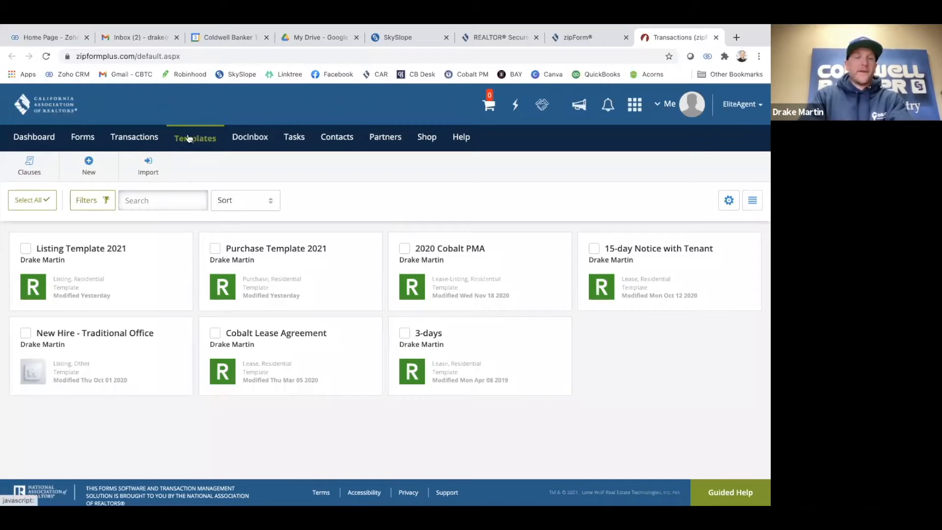
From the Templates list, start a New template to bring up the template type choices
click(136, 142)
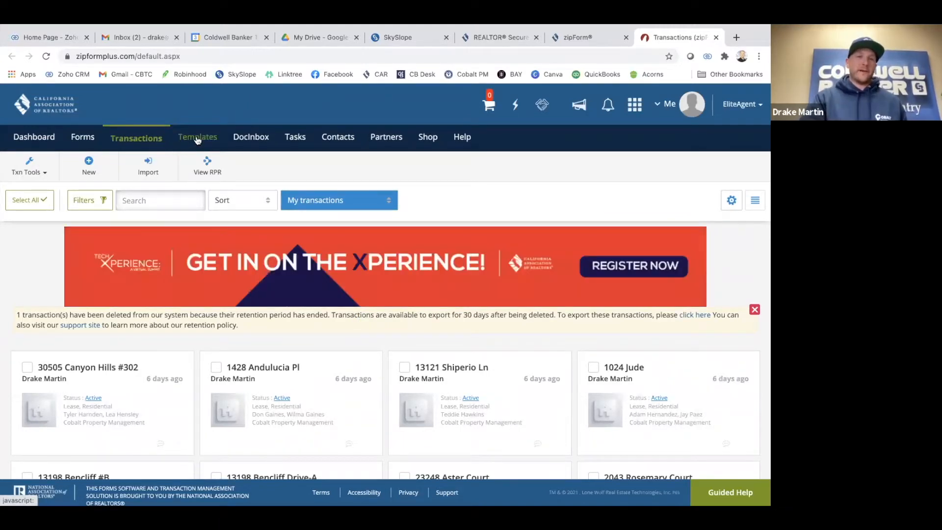
click(198, 139)
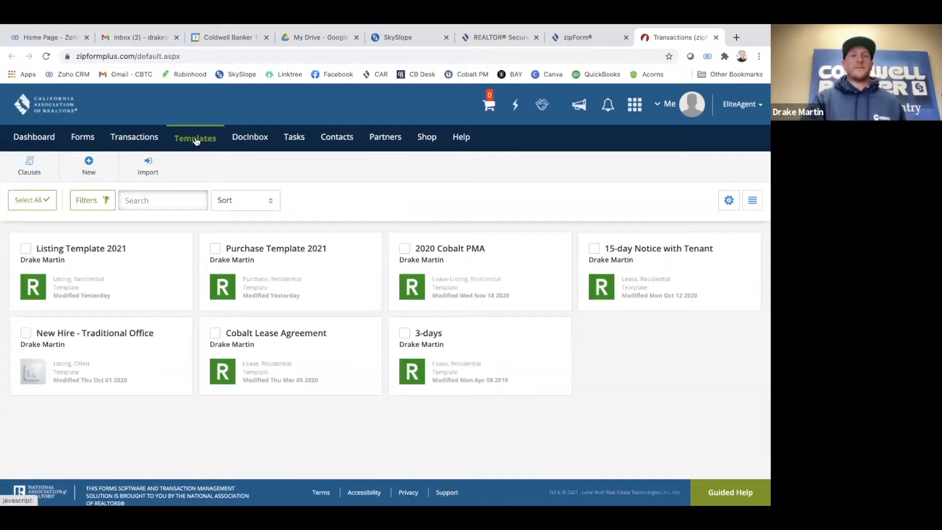
click(81, 173)
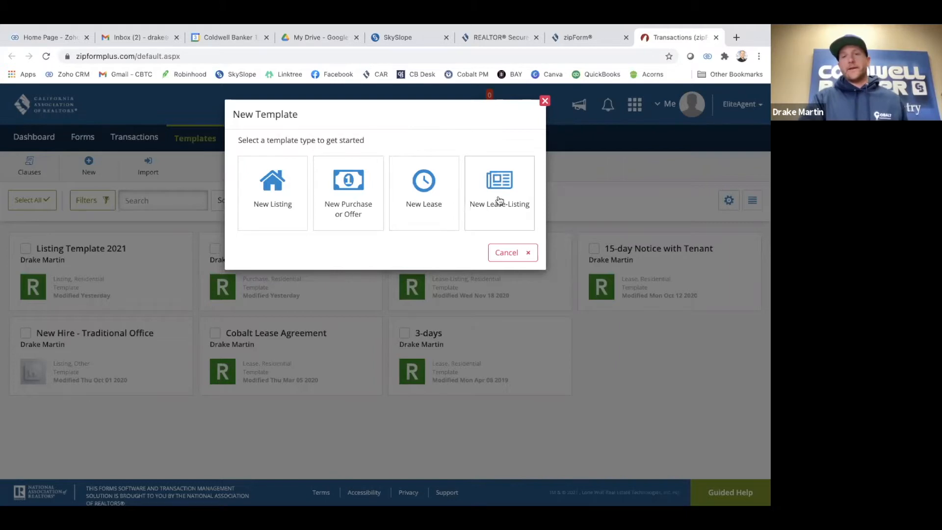
Choose the Purchase or Offer template type and name it '2021 Zipforms Template Class'
click(344, 192)
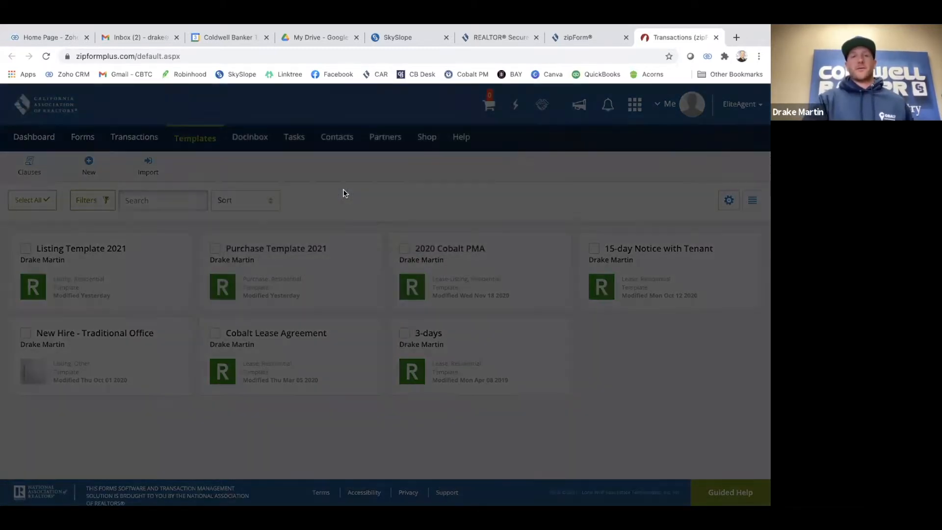
text(2)
key(BackSpace)
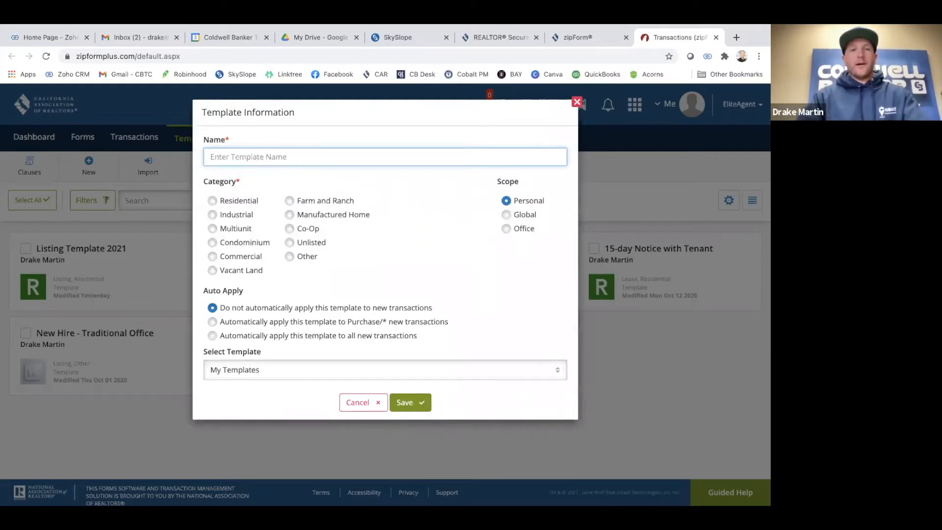
text(2021)
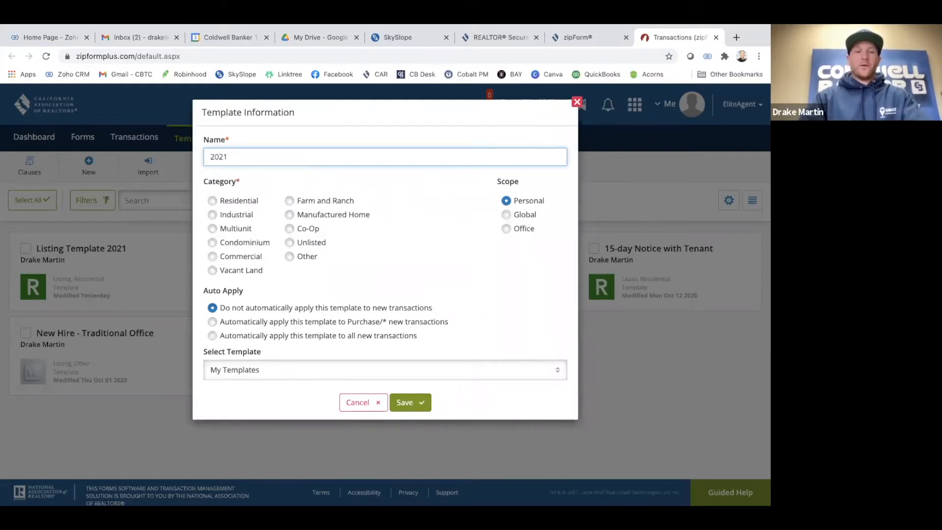
text( Z)
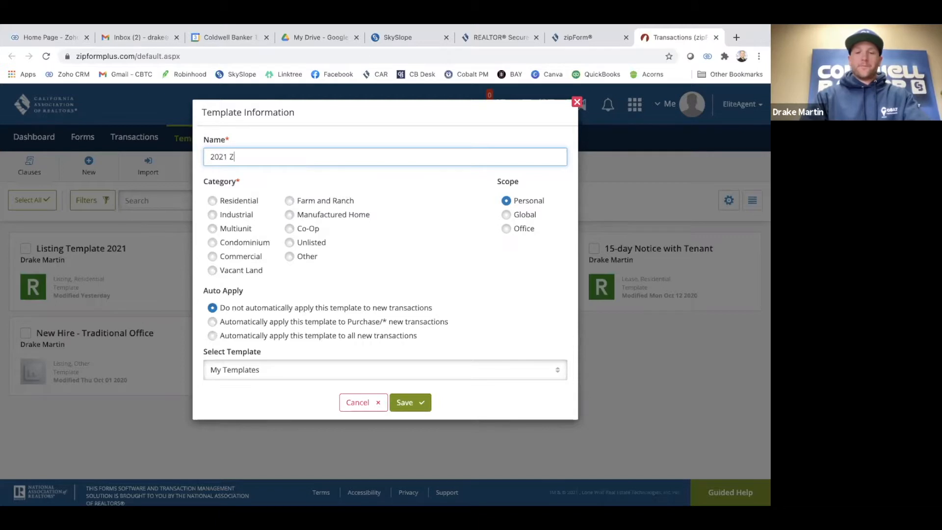
text(ipforms Tem)
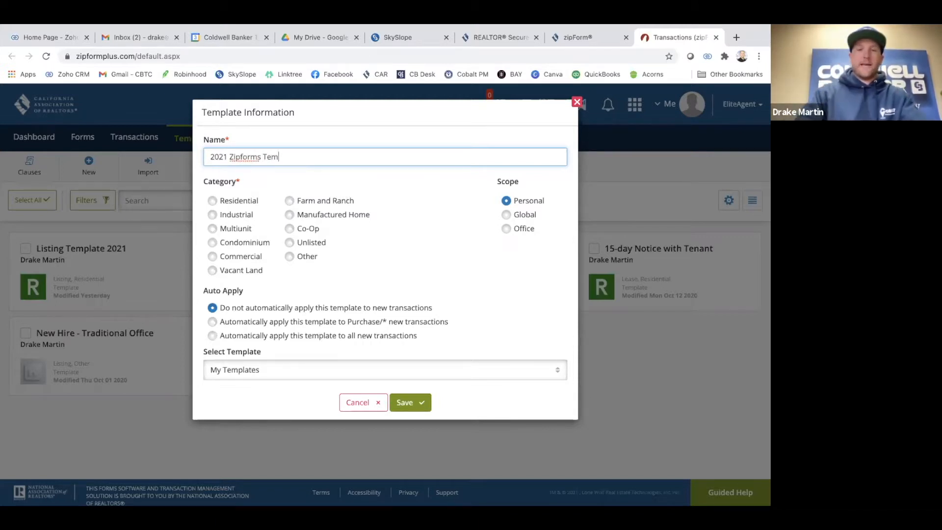
text(playt)
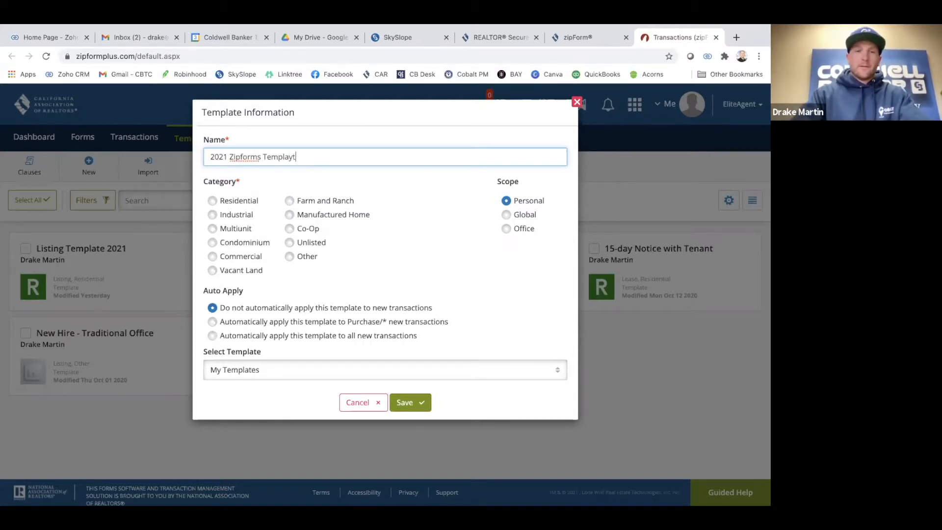
key(BackSpace)
key(BackSpace)
text(te Class)
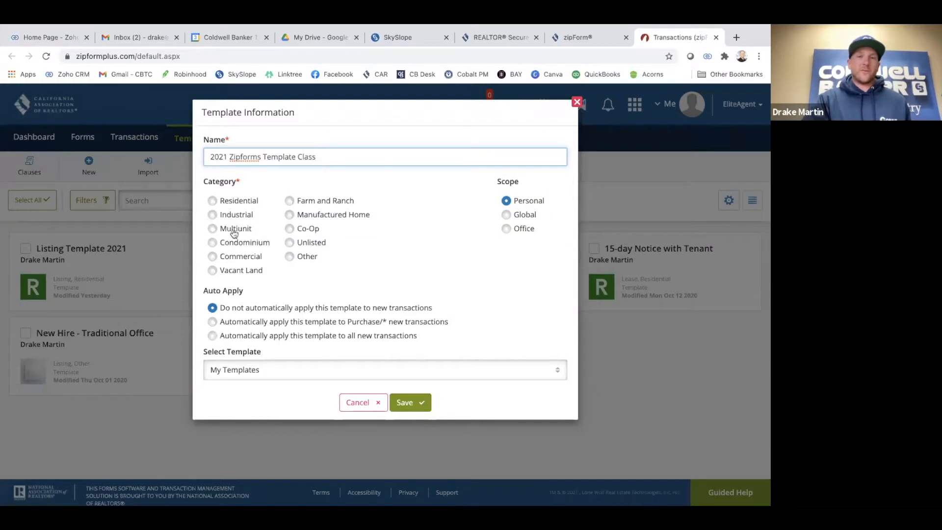
Set the category to Residential, keep My Templates as the base, and save
click(213, 201)
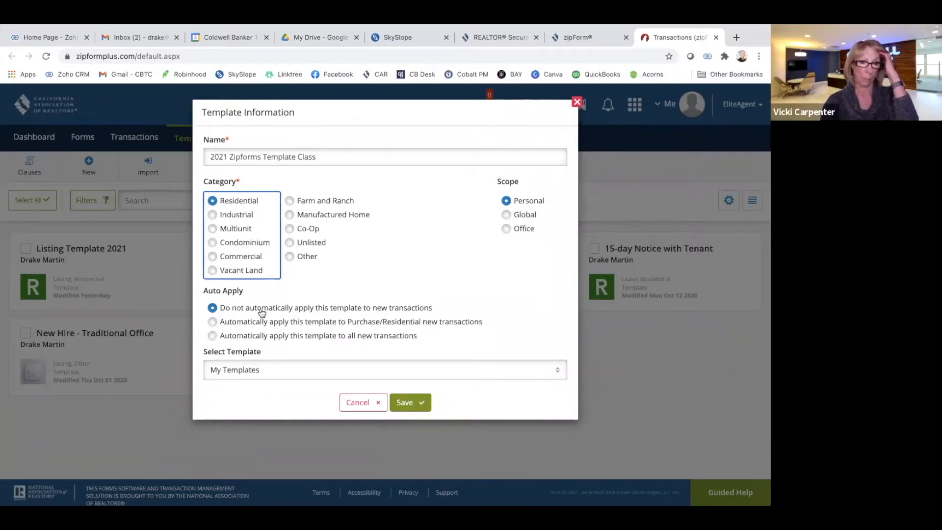
click(297, 374)
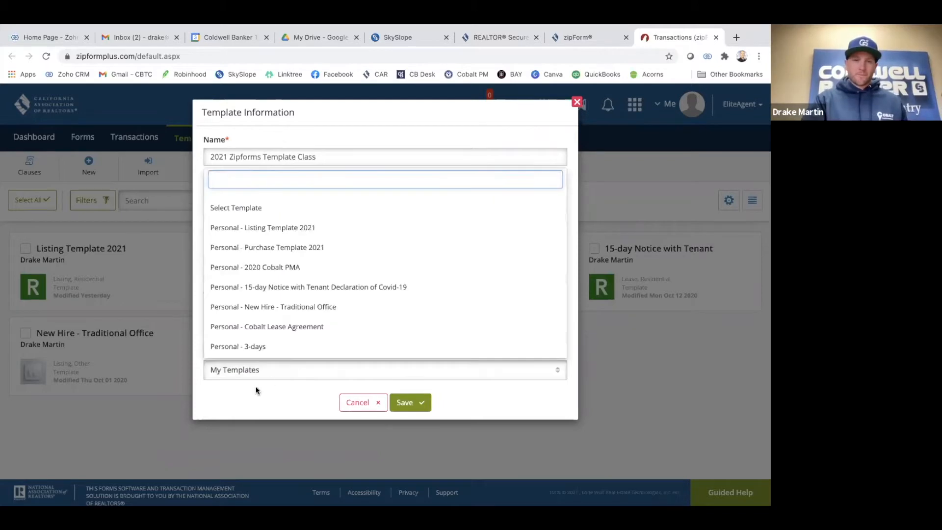
click(256, 399)
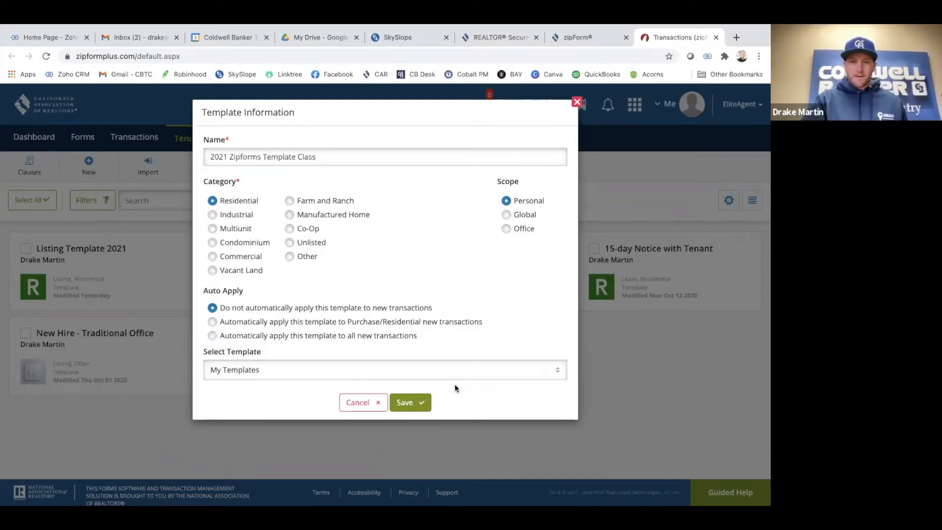
click(410, 403)
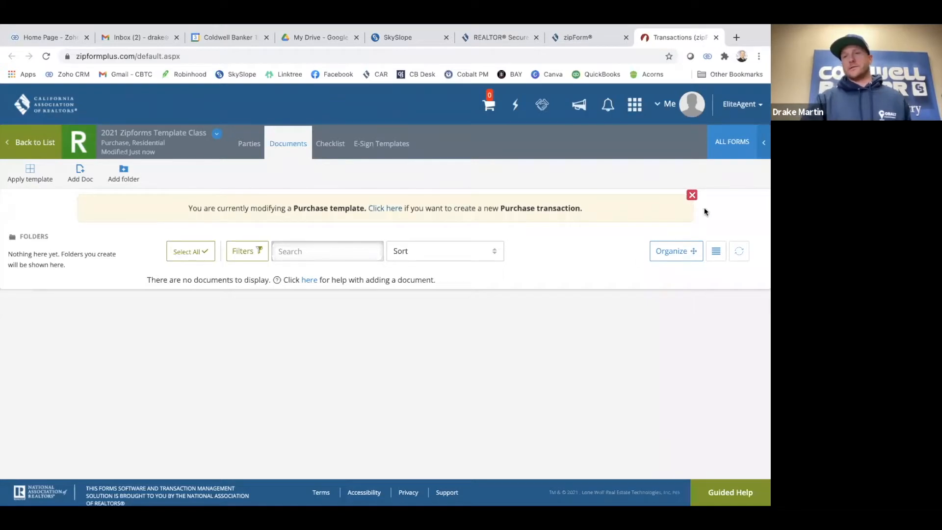
Open the California Association of REALTORS® form library beside the template
click(731, 142)
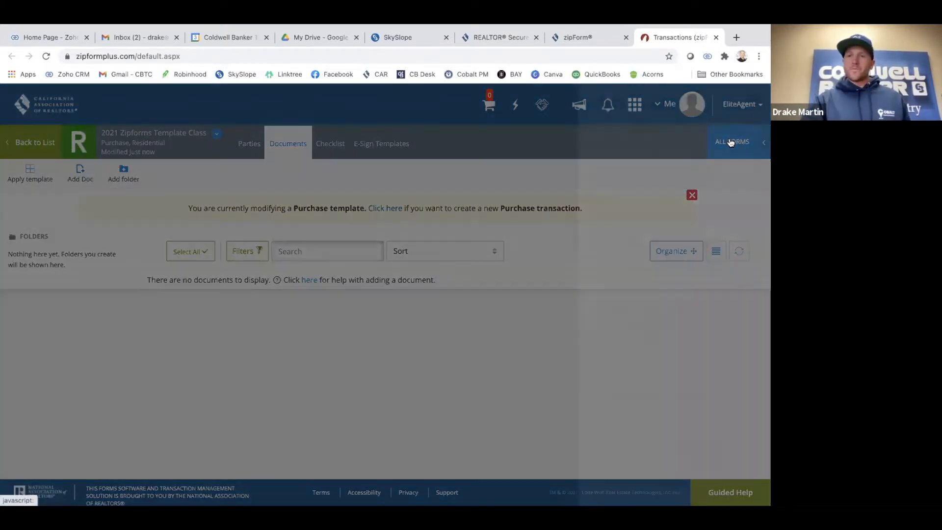
scroll(646, 301, down, 1)
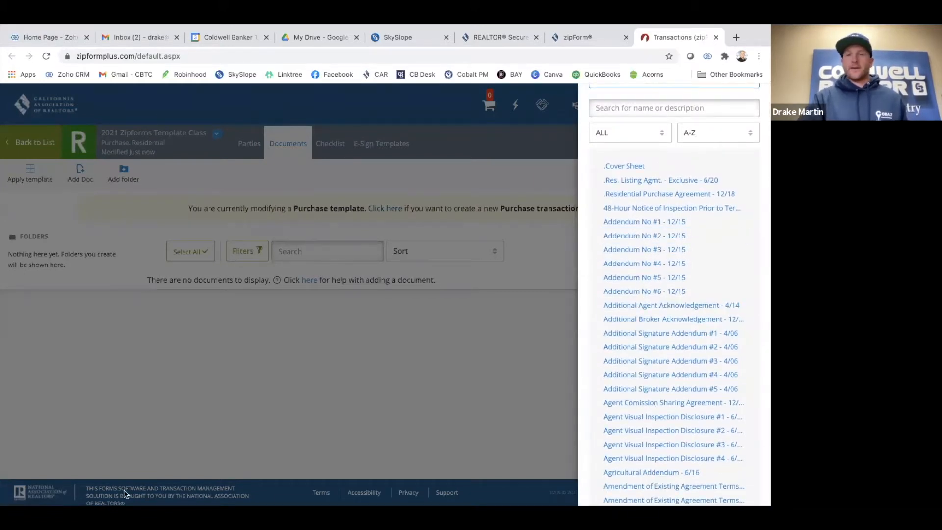
scroll(668, 316, down, 1)
scroll(668, 317, down, 6)
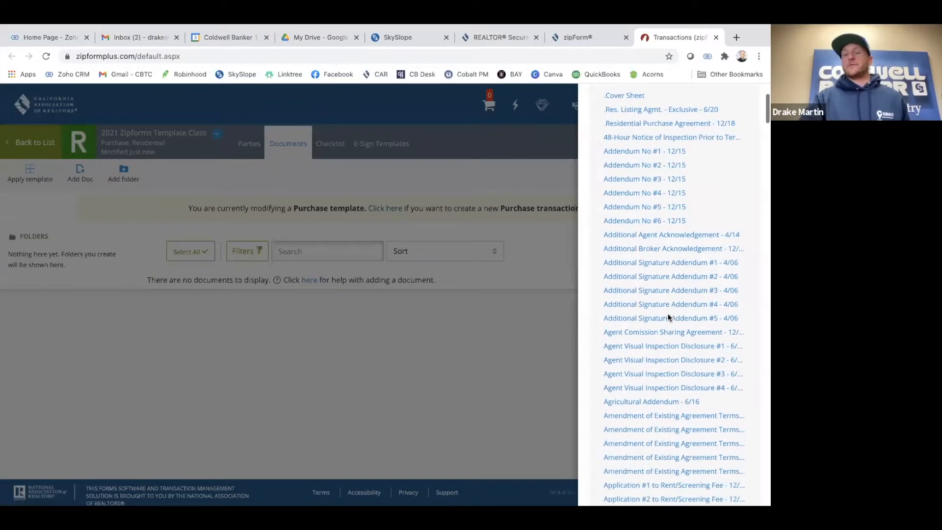
scroll(668, 316, up, 10)
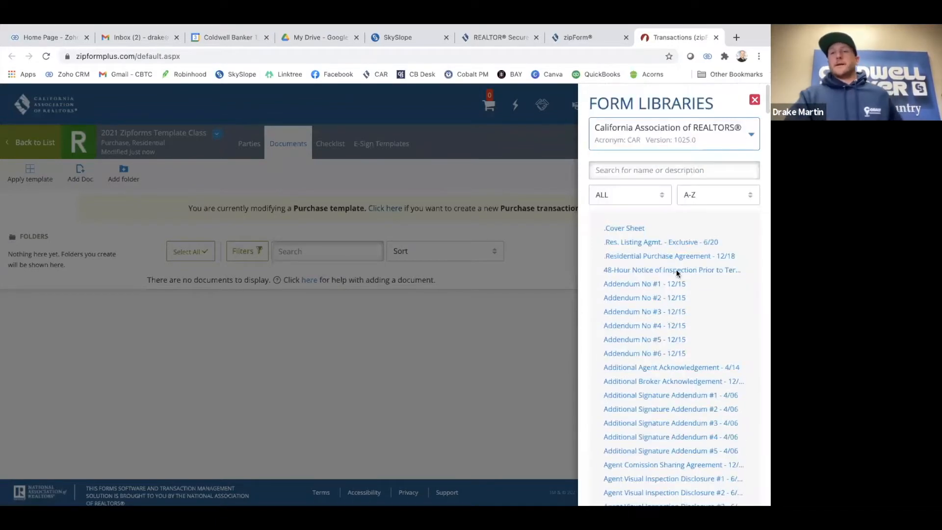
Search the library for 'cover', 'rpa', 'tds', then 'cov' to find Cover Sheet
click(625, 171)
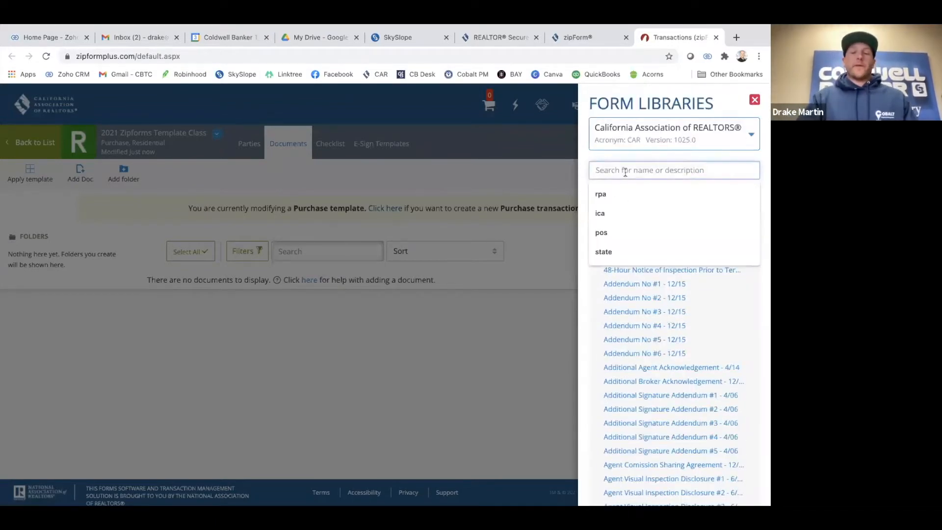
text(cover)
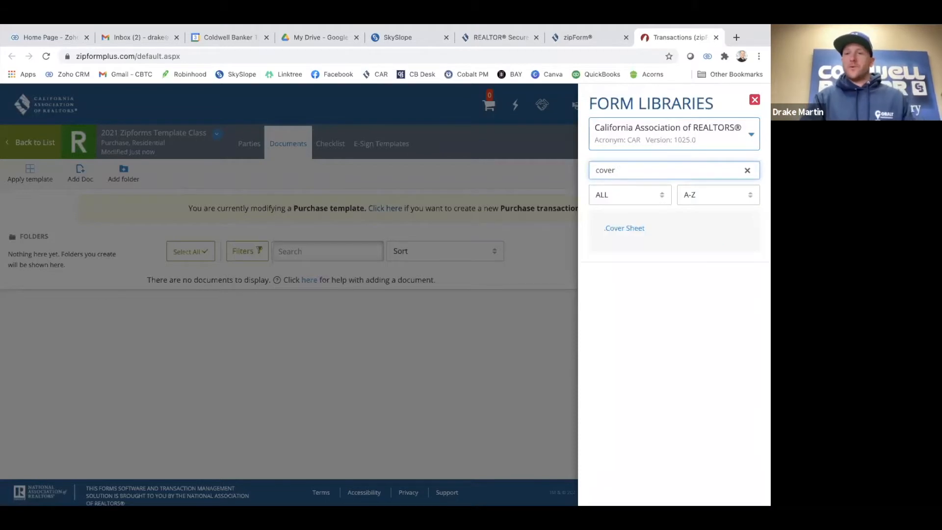
key(BackSpace)
key(BackSpace)
key(BackSpace)
text(rpa)
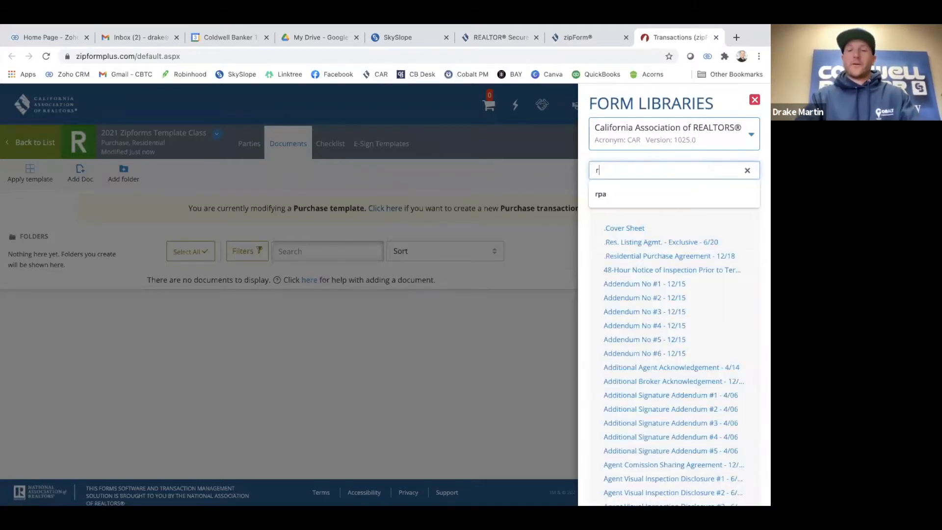
key(BackSpace)
key(BackSpace)
key(BackSpace)
text(tds)
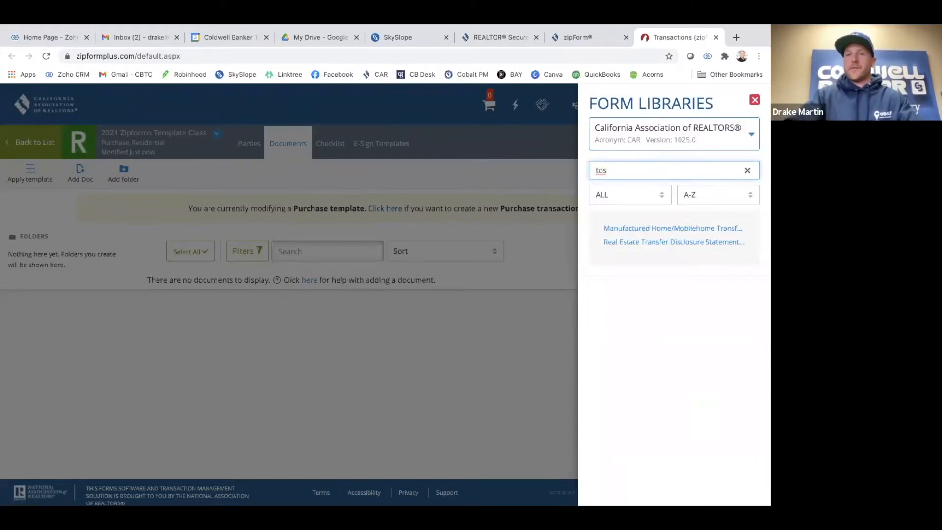
key(BackSpace)
text(cov)
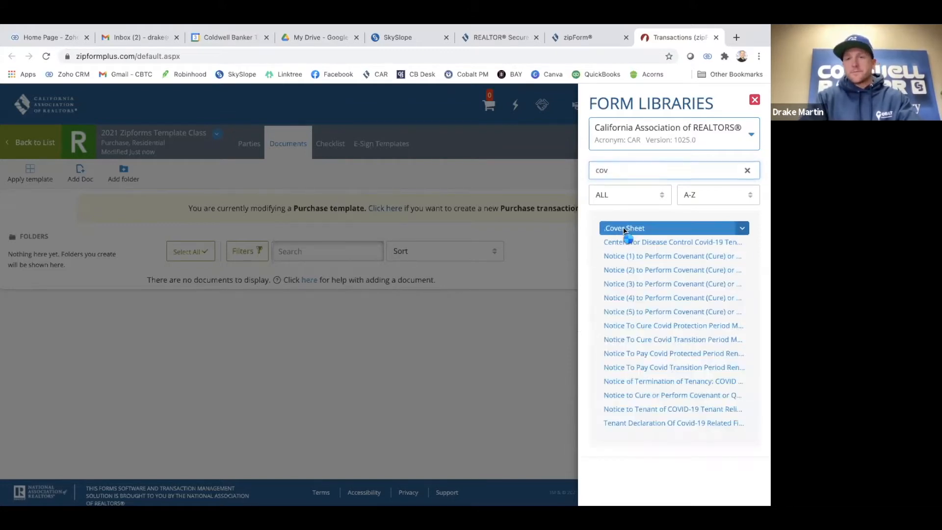
Add Cover Sheet, Residential Purchase Agreement and Buyer Counter Offer #1 using 'rpa' and 'bco' searches
click(625, 230)
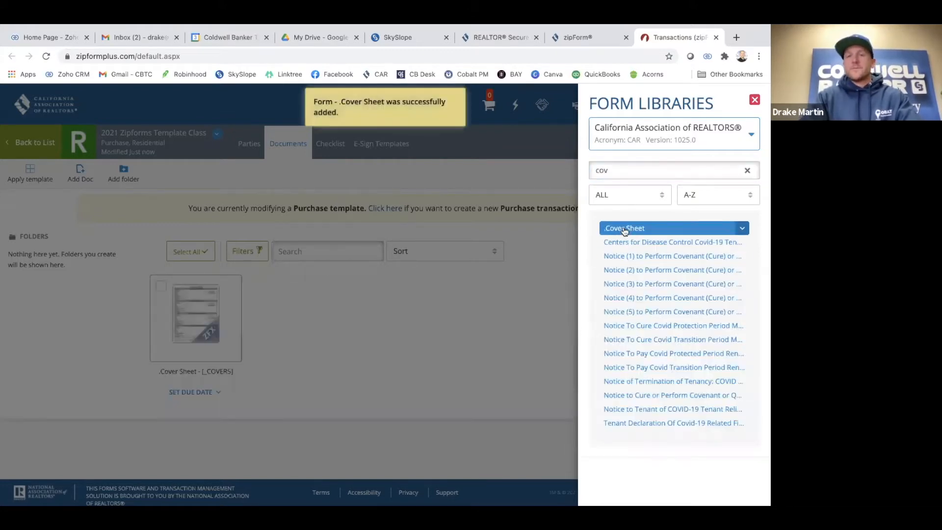
click(630, 170)
key(super+a)
text(rpa)
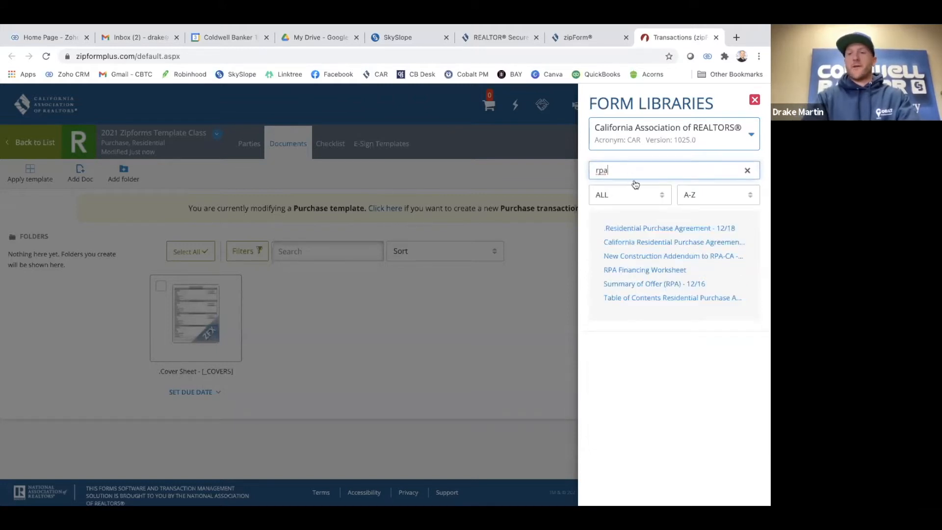
click(632, 227)
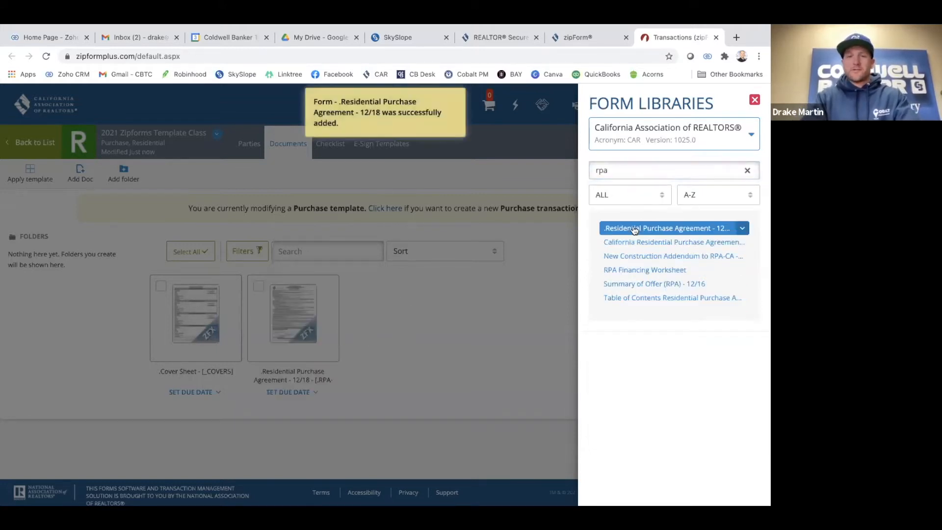
click(625, 172)
key(BackSpace)
key(BackSpace)
key(BackSpace)
text(bco)
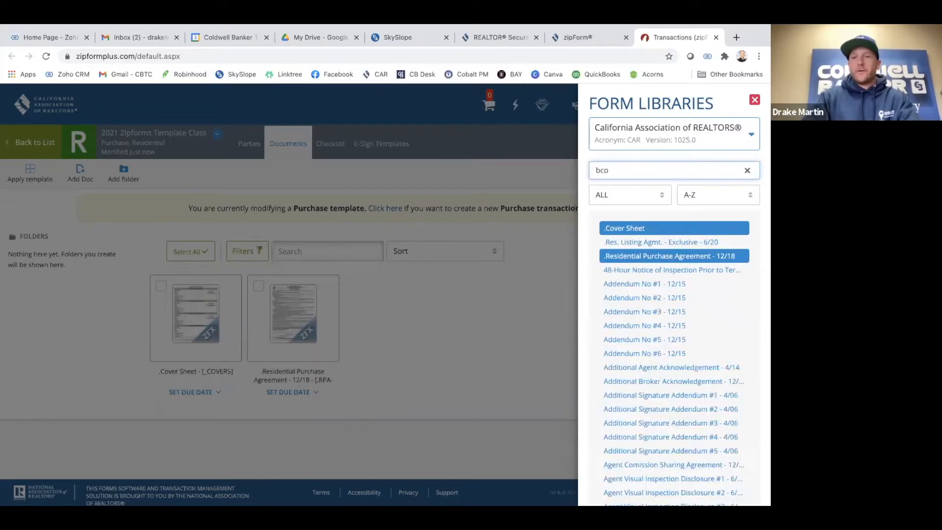
click(643, 228)
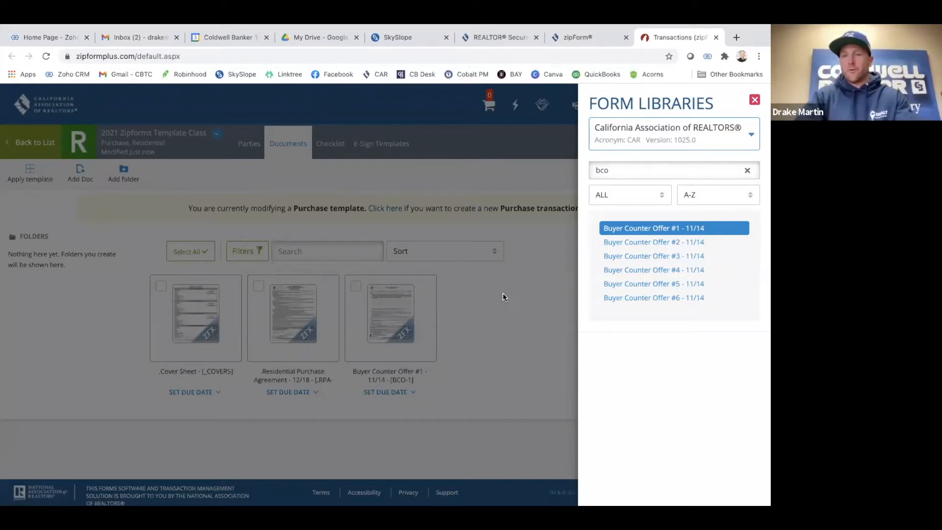
Add Addendum No #1 and Extension of Time Addendum #1, then close the form library
click(747, 170)
text(ad)
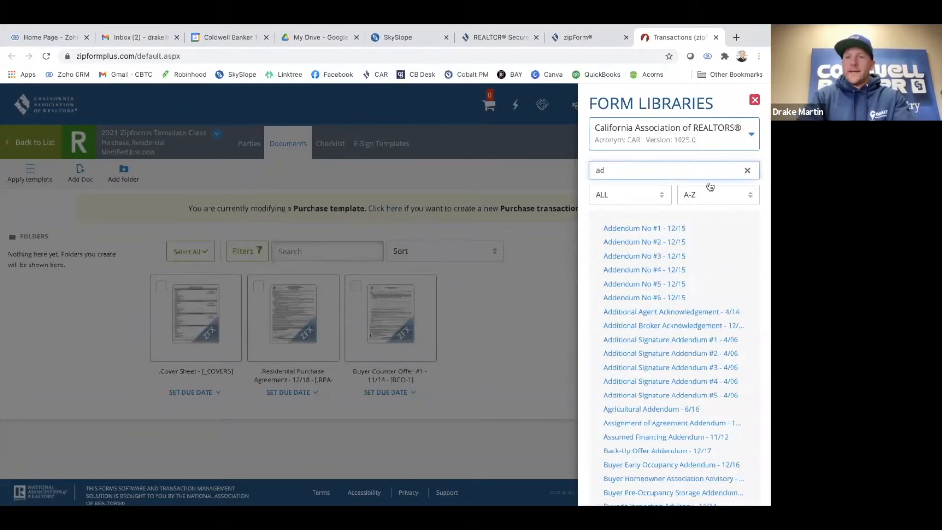
click(656, 230)
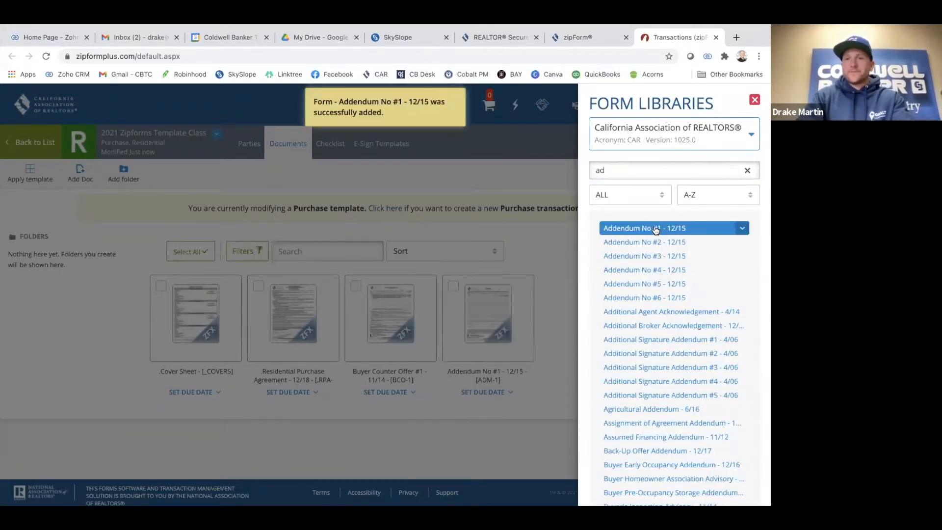
click(619, 169)
key(BackSpace)
key(BackSpace)
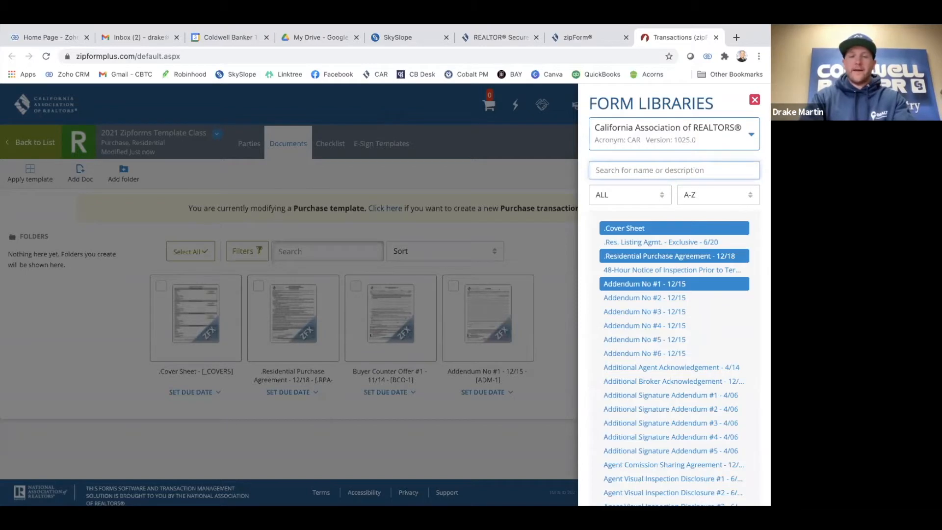
text(eta)
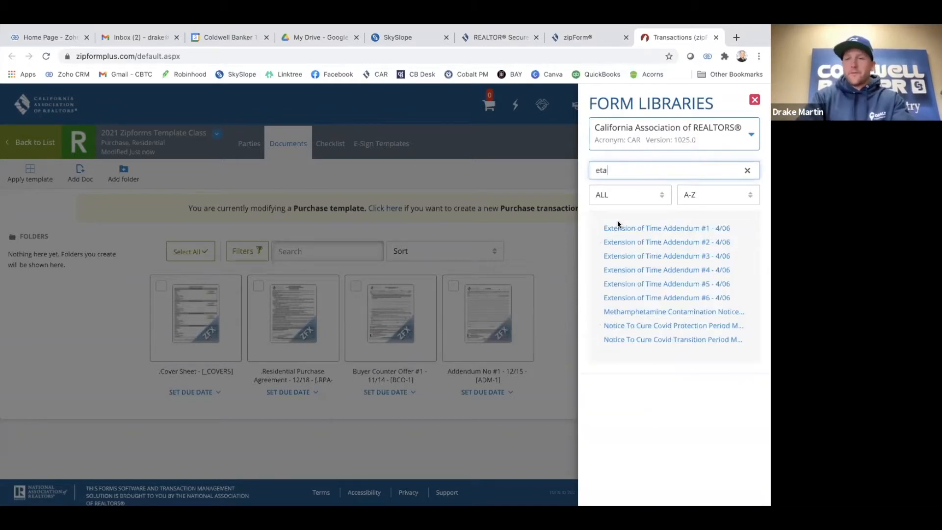
click(630, 228)
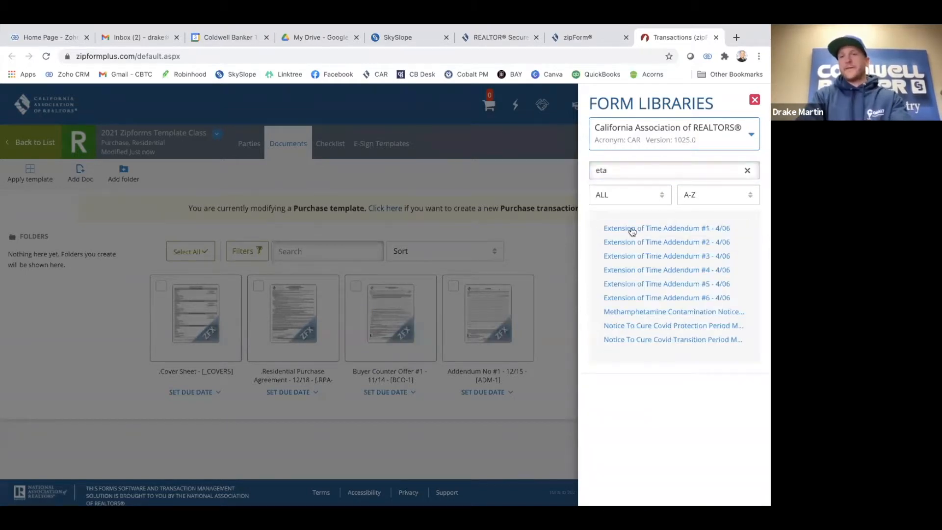
click(661, 174)
key(BackSpace)
key(BackSpace)
key(BackSpace)
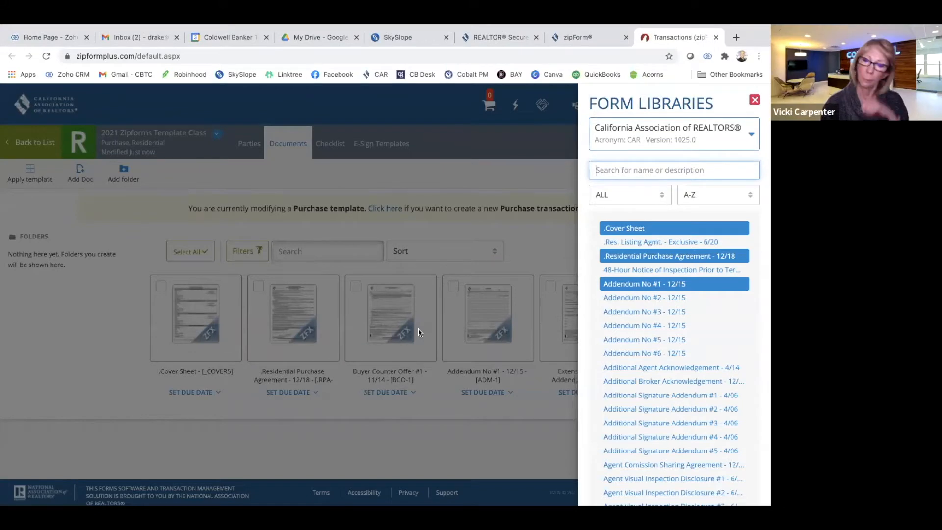
click(754, 100)
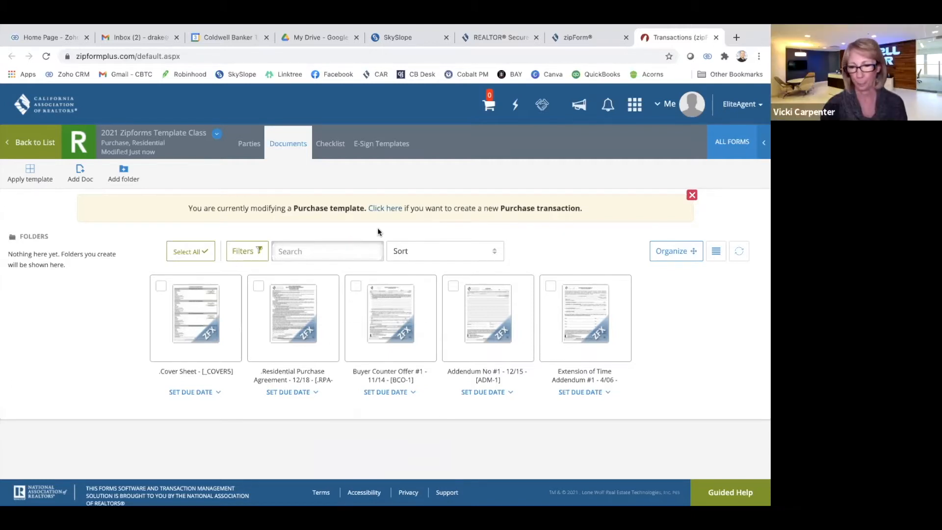
key(XF86AudioRaiseVolume)
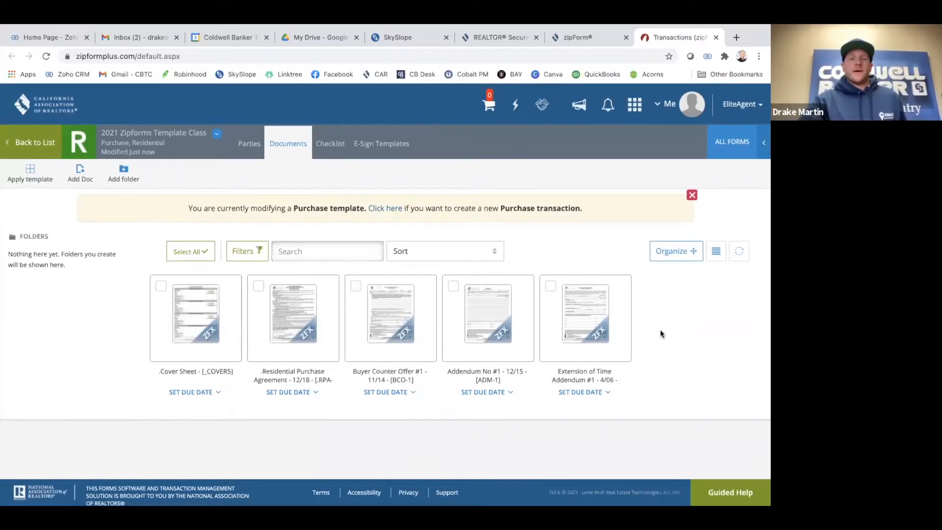
Open the template's Cover Sheet form and scroll down to its Buyer's Broker Information section
click(195, 340)
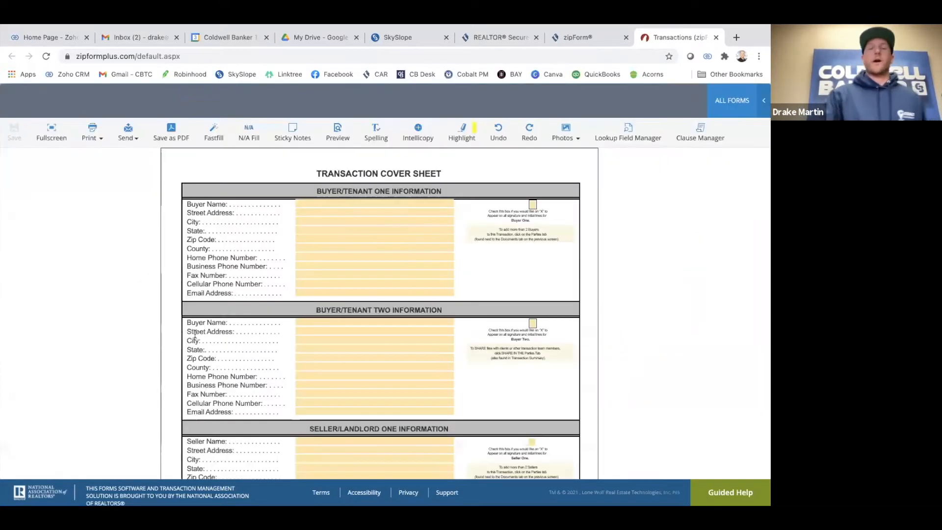
scroll(319, 292, down, 2)
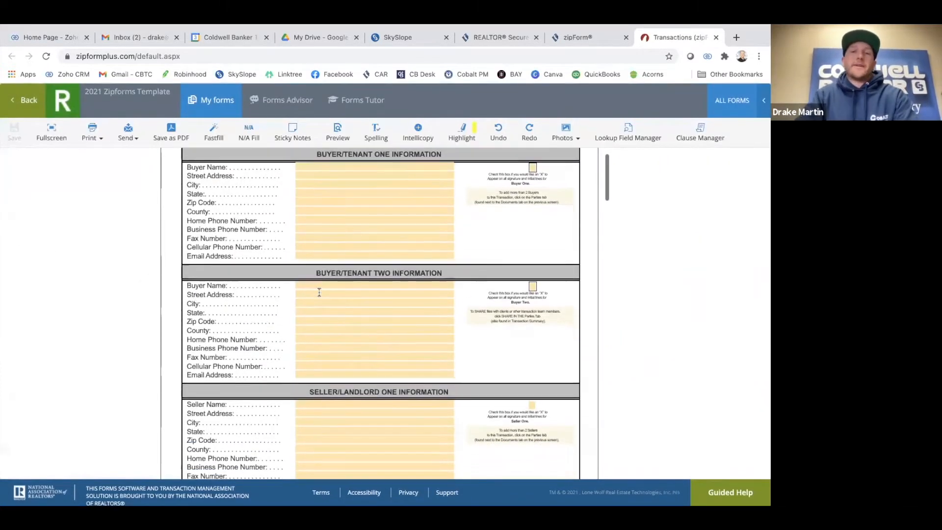
scroll(320, 290, up, 2)
scroll(339, 259, down, 1)
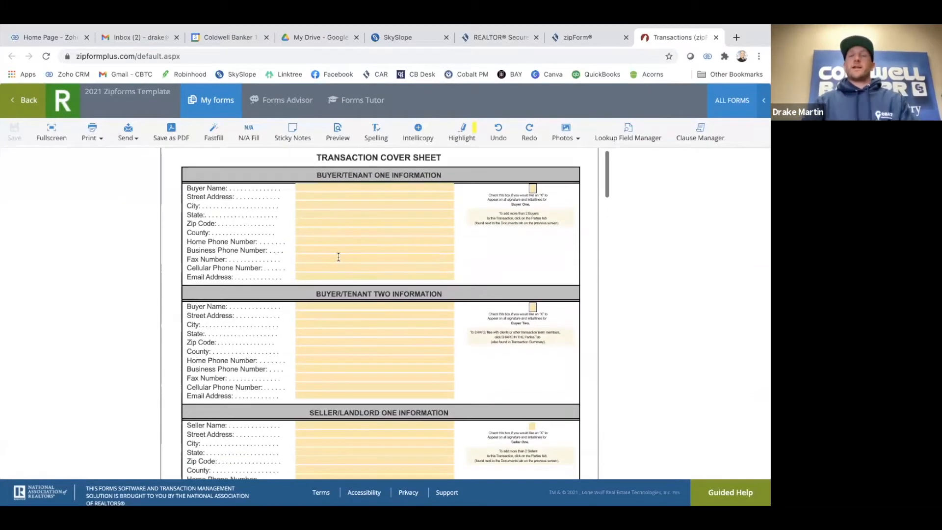
scroll(339, 256, up, 1)
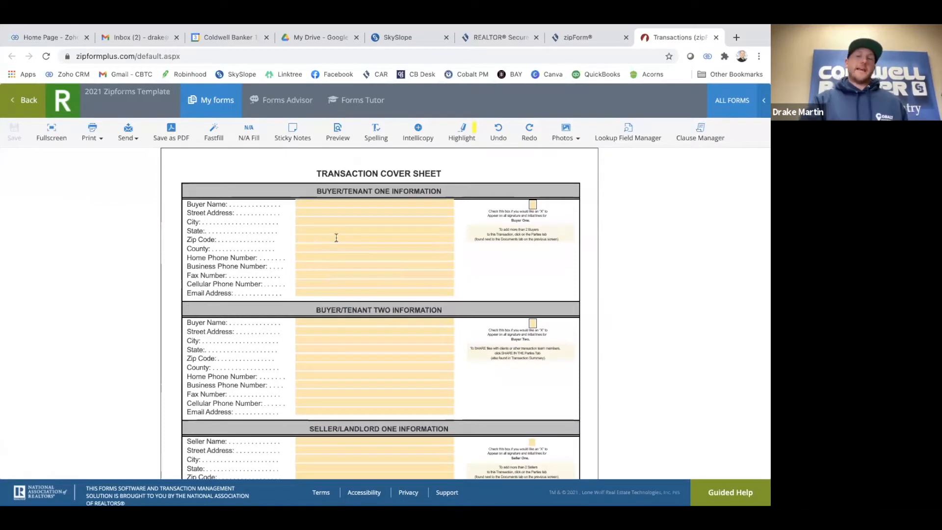
scroll(336, 238, down, 1)
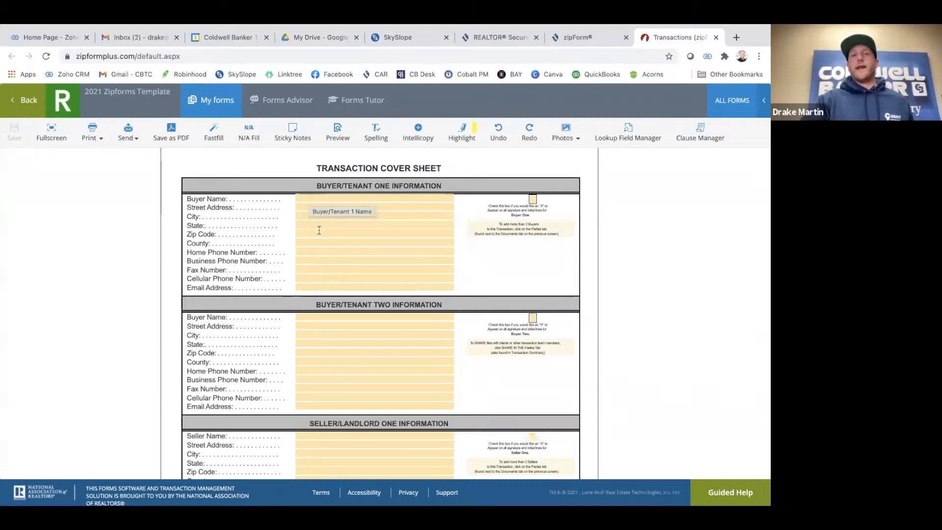
scroll(316, 231, down, 4)
scroll(352, 312, down, 5)
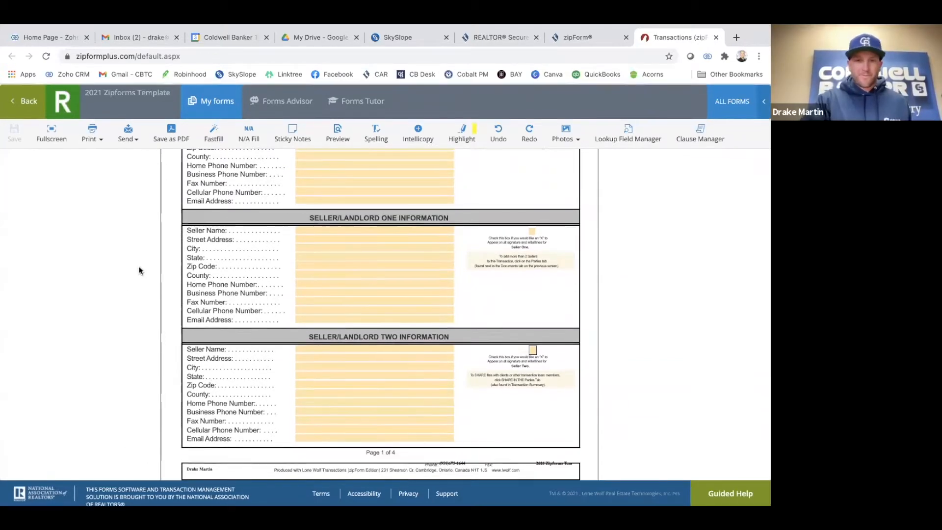
scroll(139, 269, up, 3)
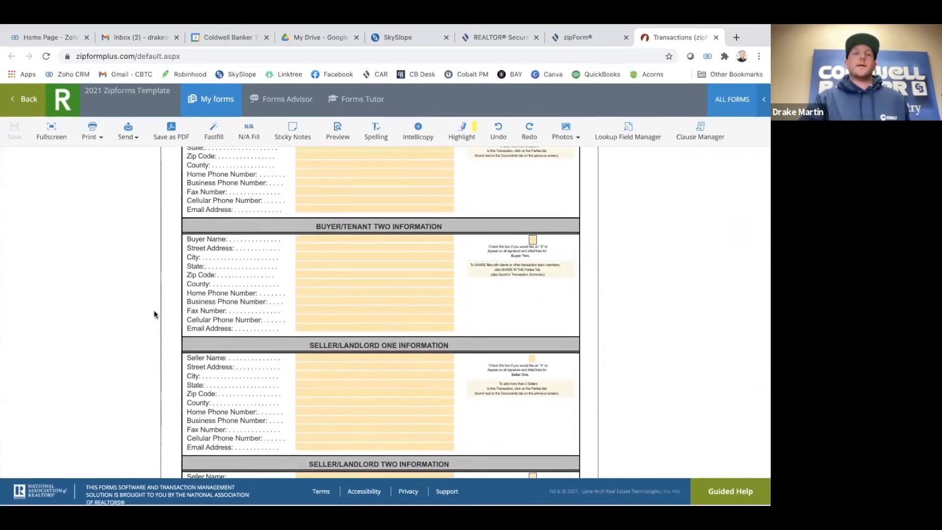
scroll(154, 314, down, 4)
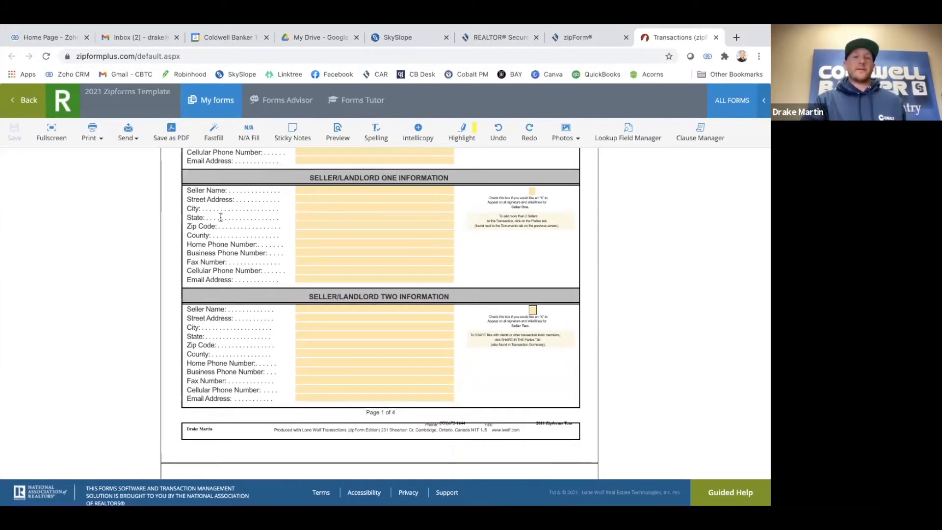
scroll(384, 189, down, 15)
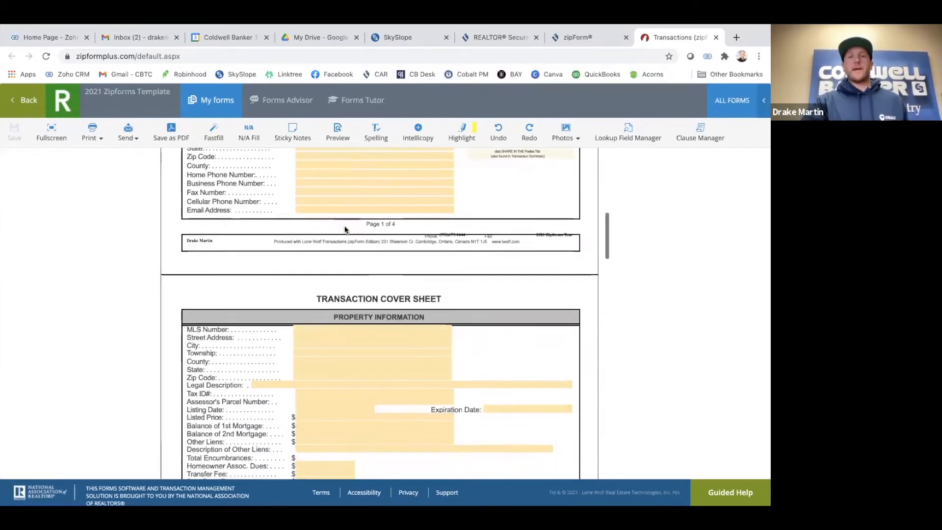
scroll(345, 229, down, 6)
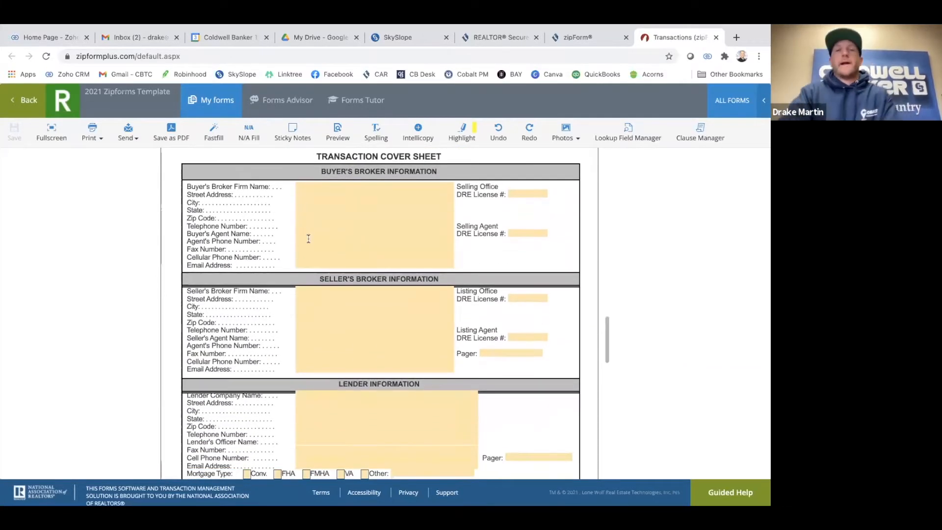
scroll(307, 241, down, 1)
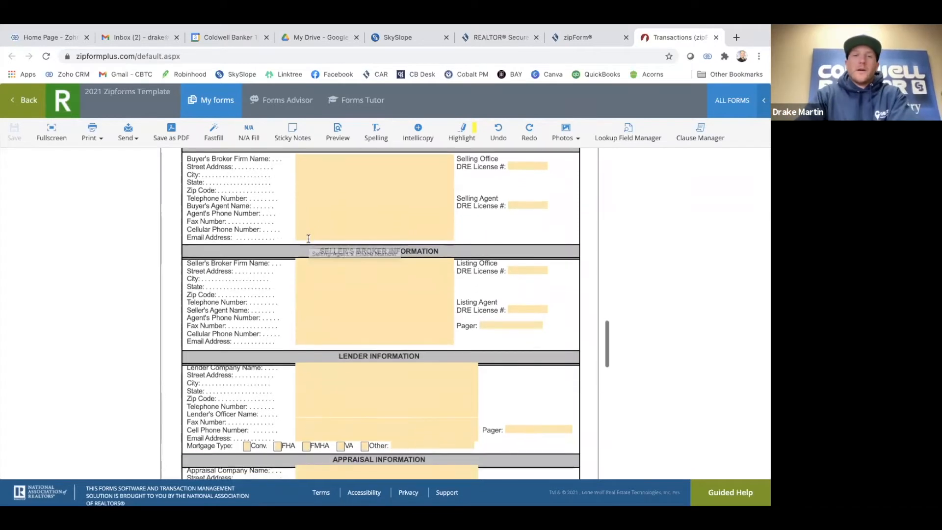
scroll(307, 239, up, 1)
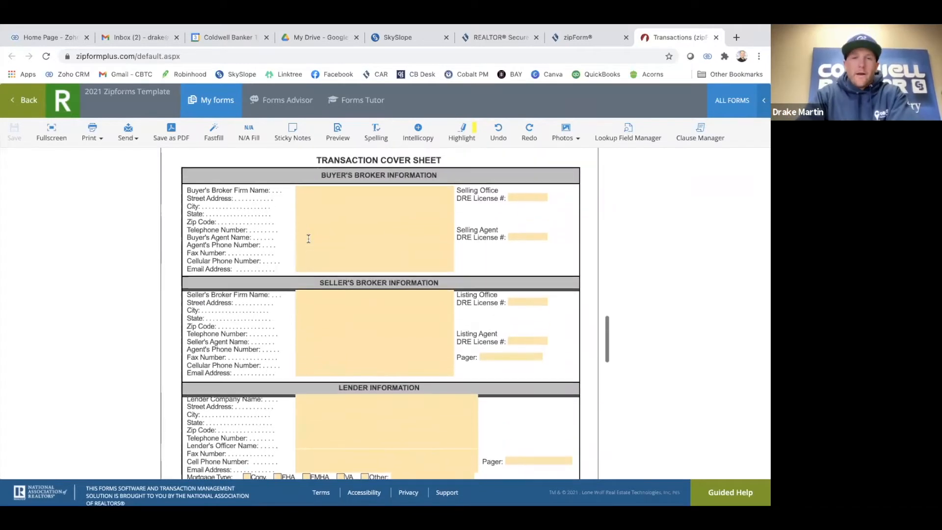
Set the buyer's broker firm to Coldwell Banker Town & Country and enter the office's DRE license number
click(310, 191)
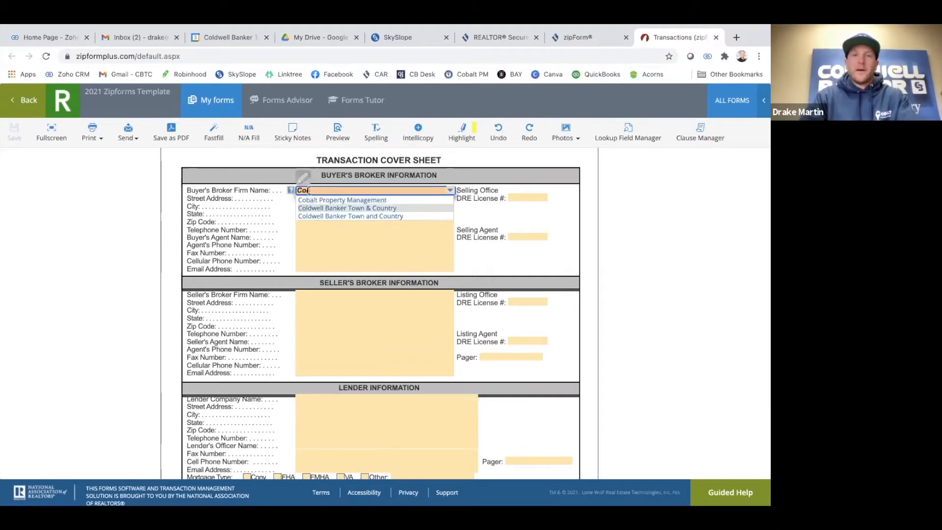
click(348, 207)
click(533, 197)
text(34345234)
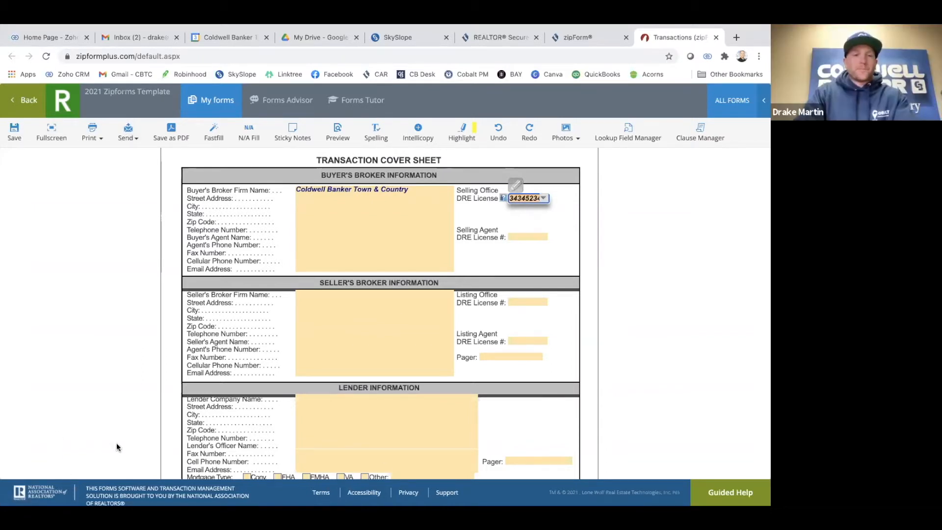
Fill the broker's street address from the suggestion list and set the city to Moreno Valley
scroll(316, 221, down, 1)
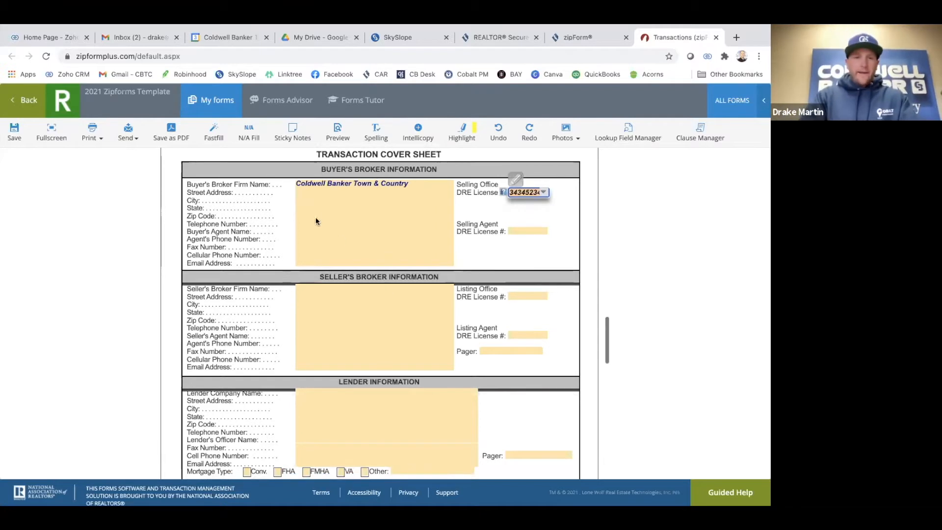
click(316, 193)
text(23631)
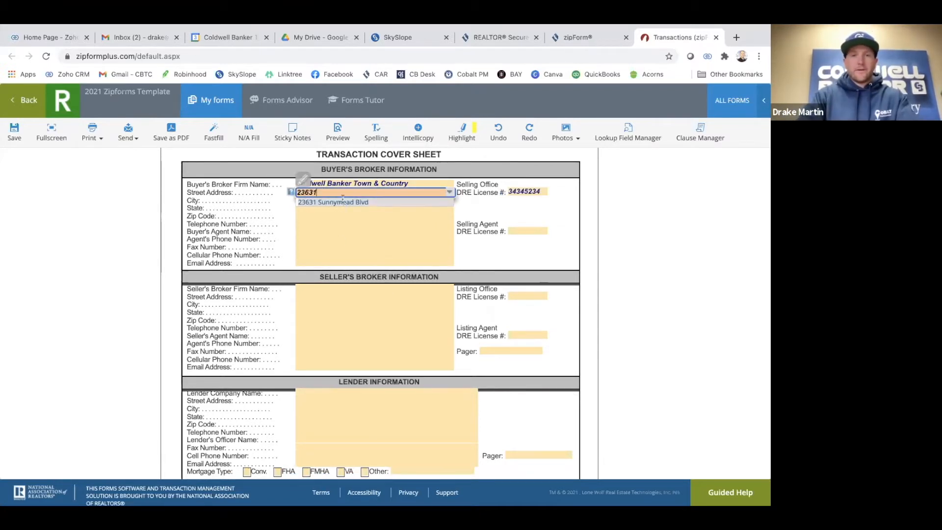
click(341, 202)
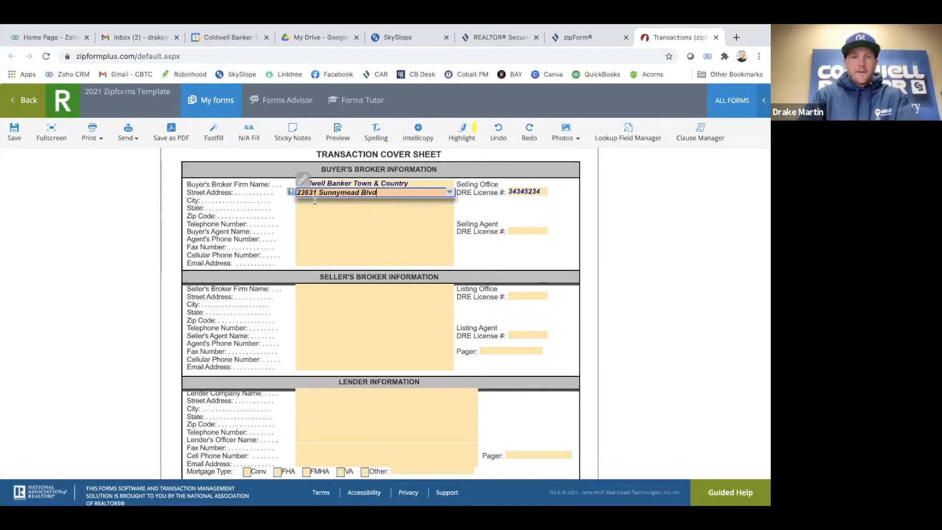
click(315, 200)
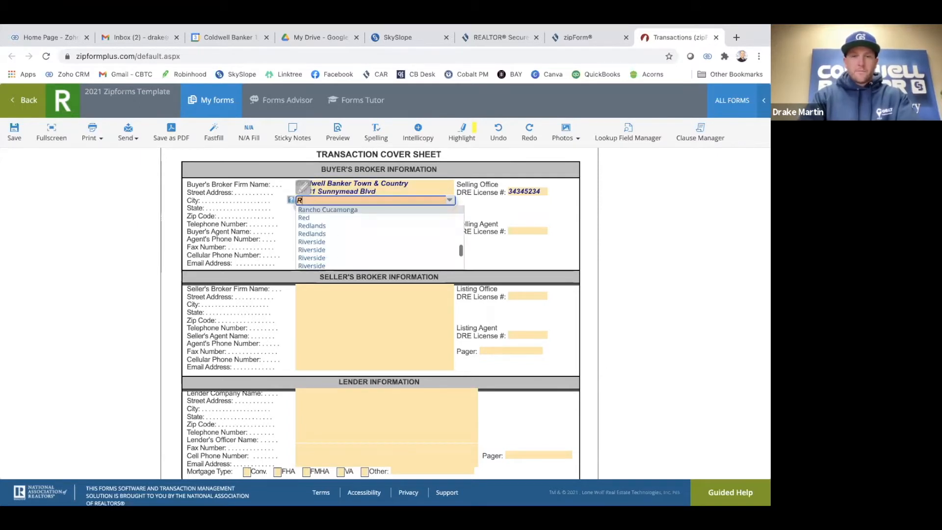
text(More)
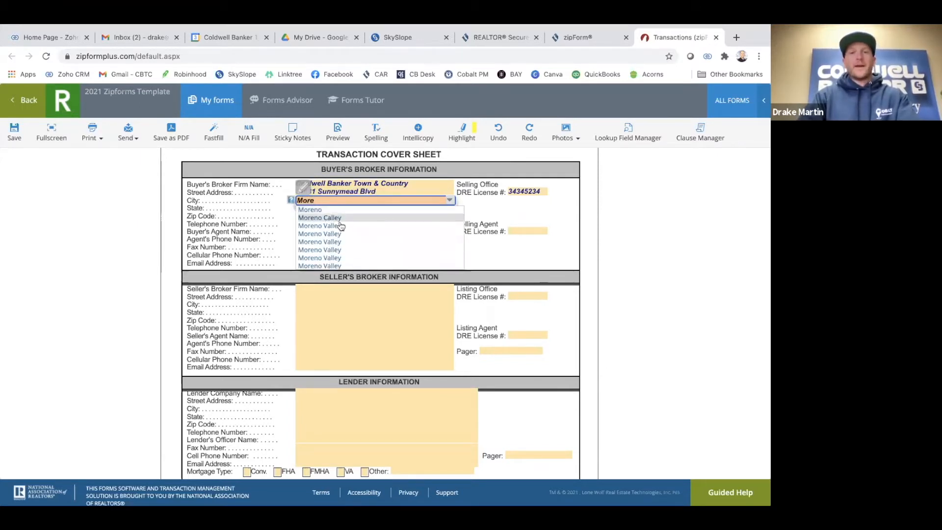
click(348, 234)
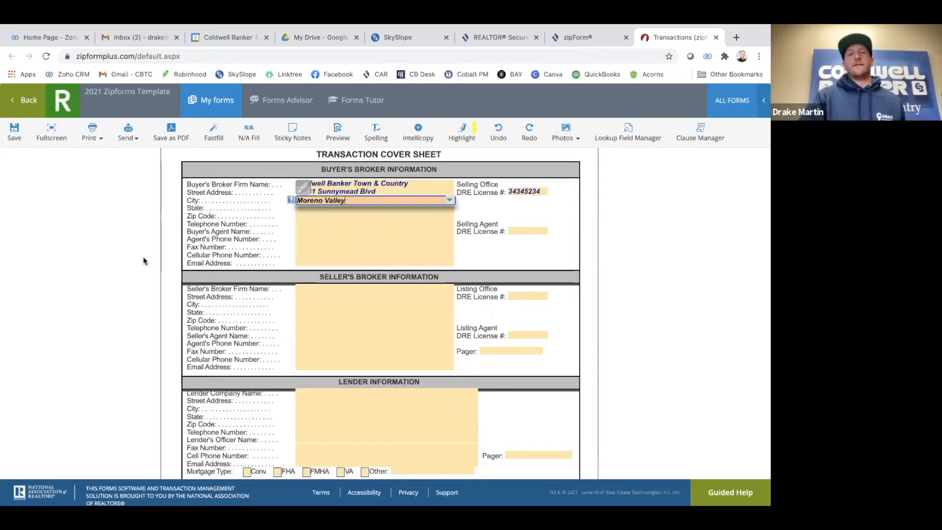
click(158, 281)
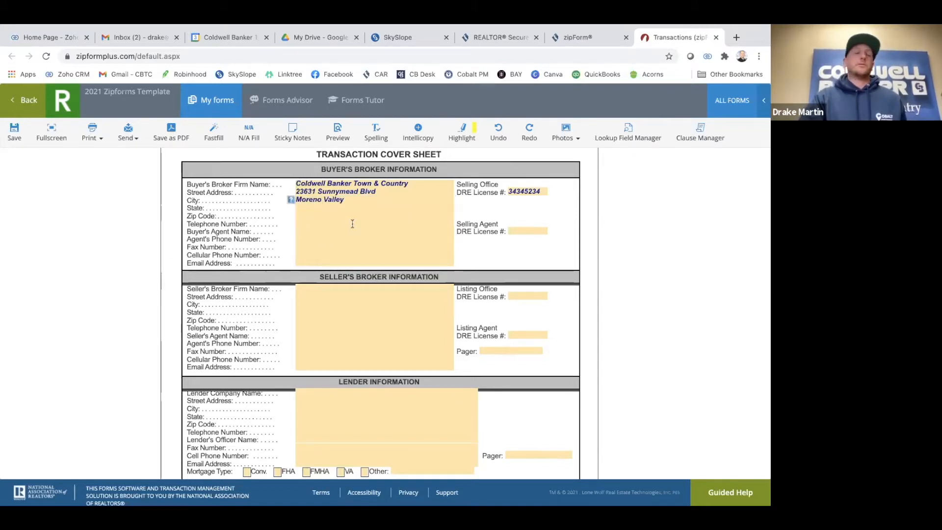
scroll(351, 223, down, 1)
scroll(344, 226, up, 2)
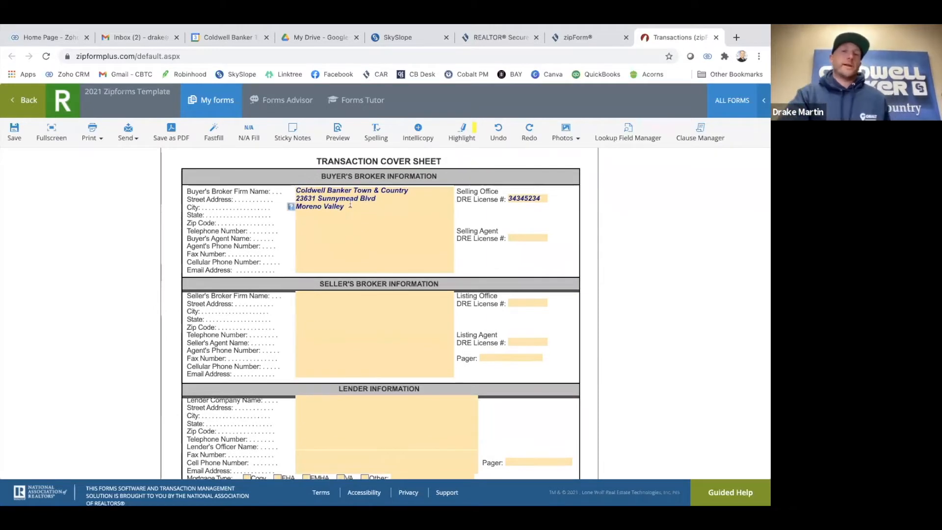
scroll(343, 221, up, 1)
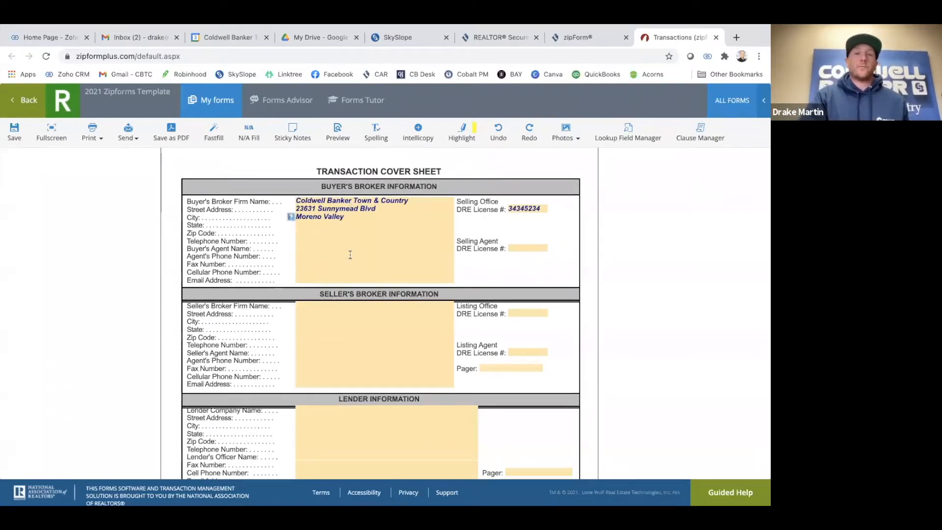
click(350, 256)
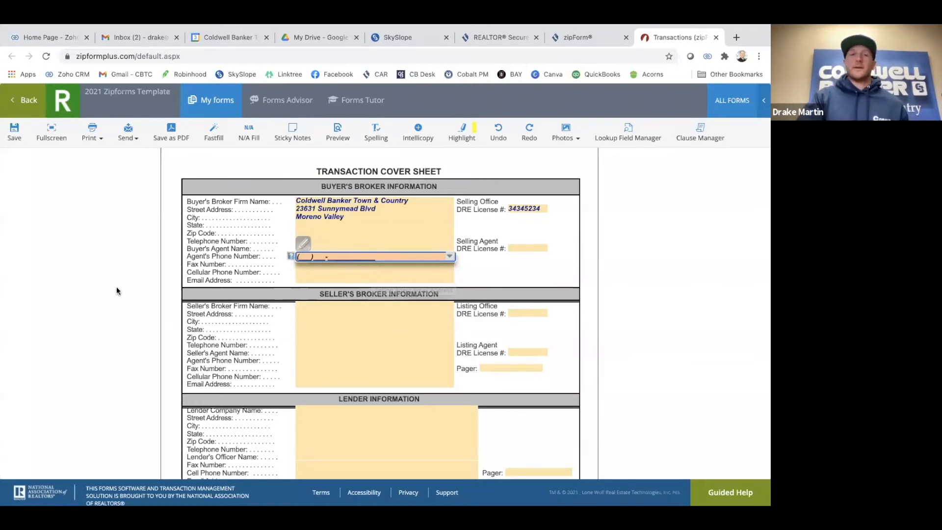
Go through the broker's remaining fields (zip, state, email, phones, fax, agent DRE) and leave them blank
click(130, 308)
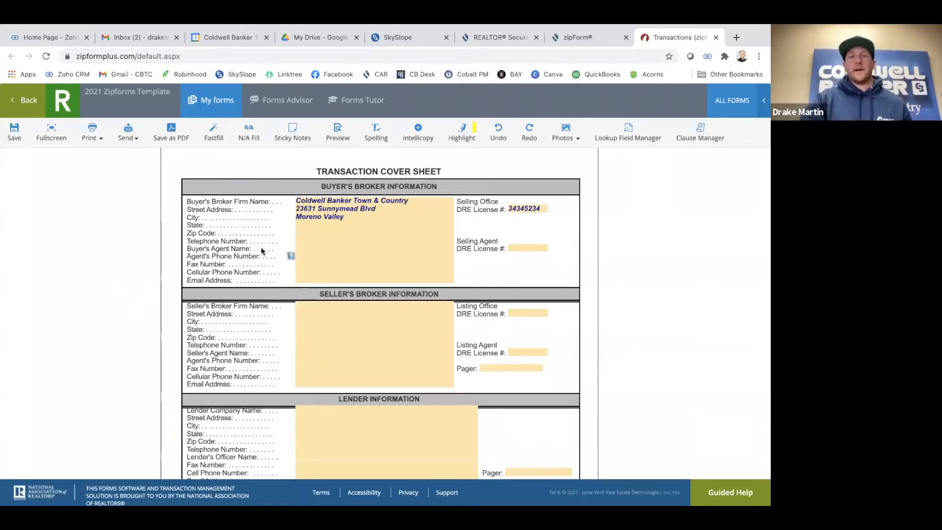
click(323, 227)
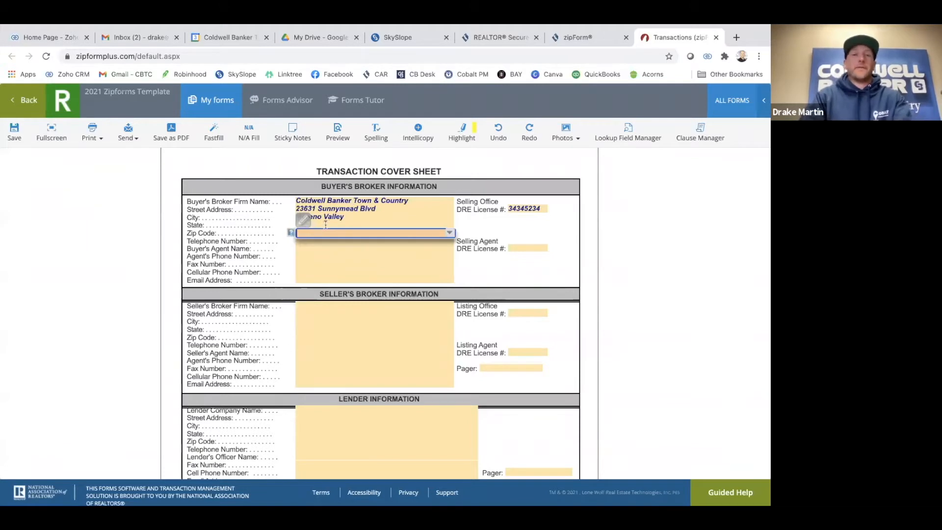
click(325, 225)
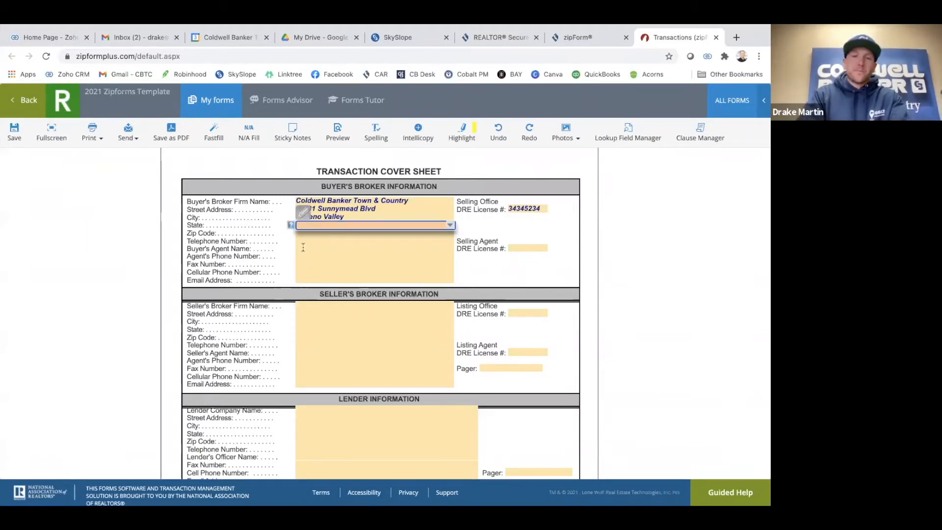
scroll(412, 250, down, 1)
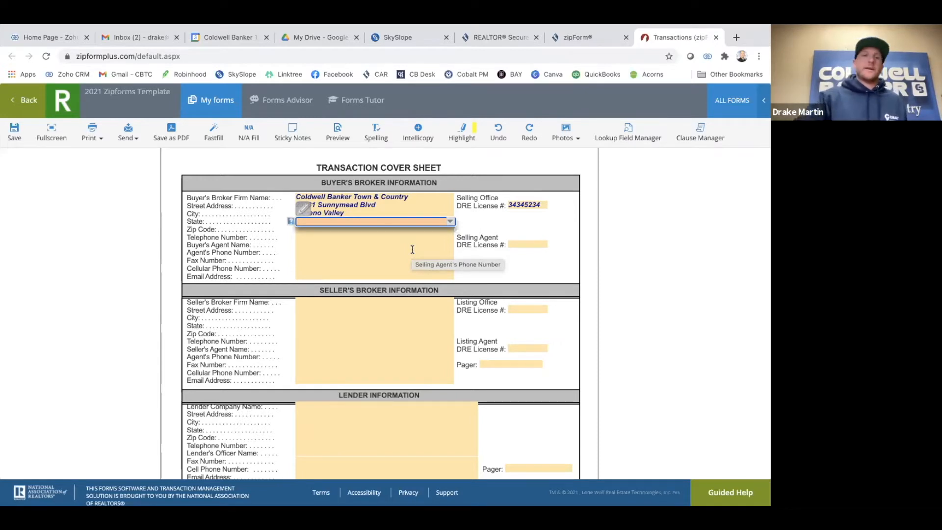
click(324, 273)
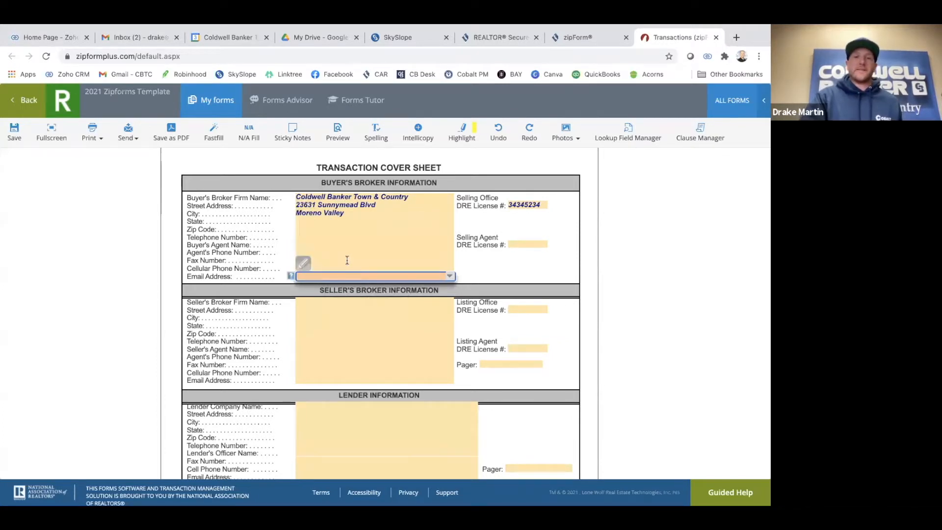
click(345, 269)
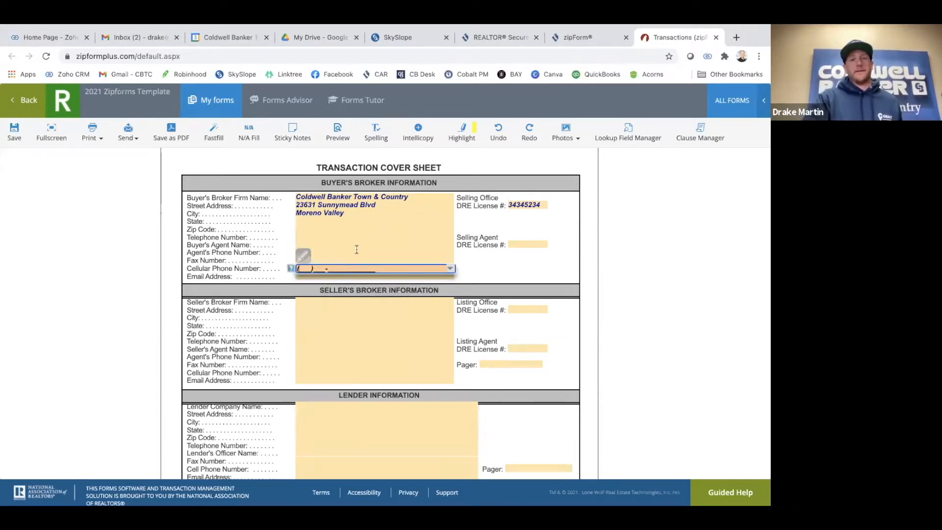
click(341, 253)
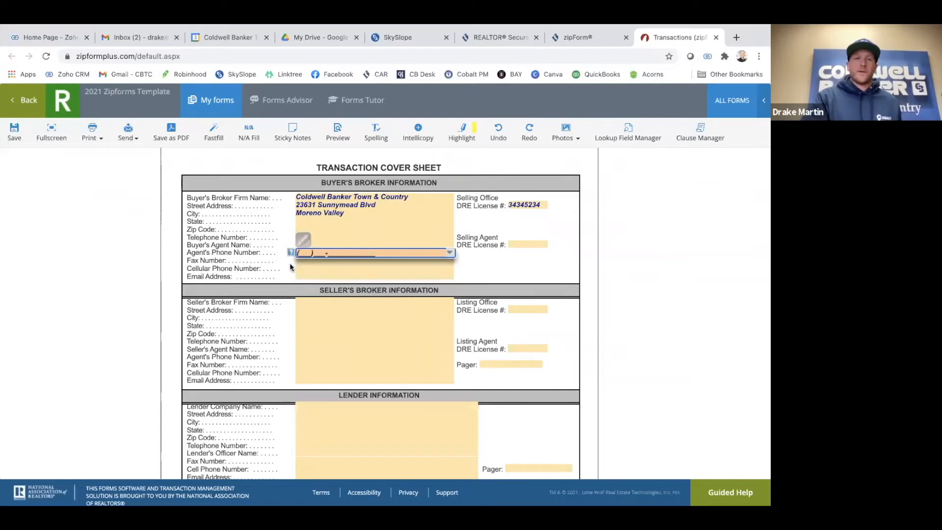
click(325, 261)
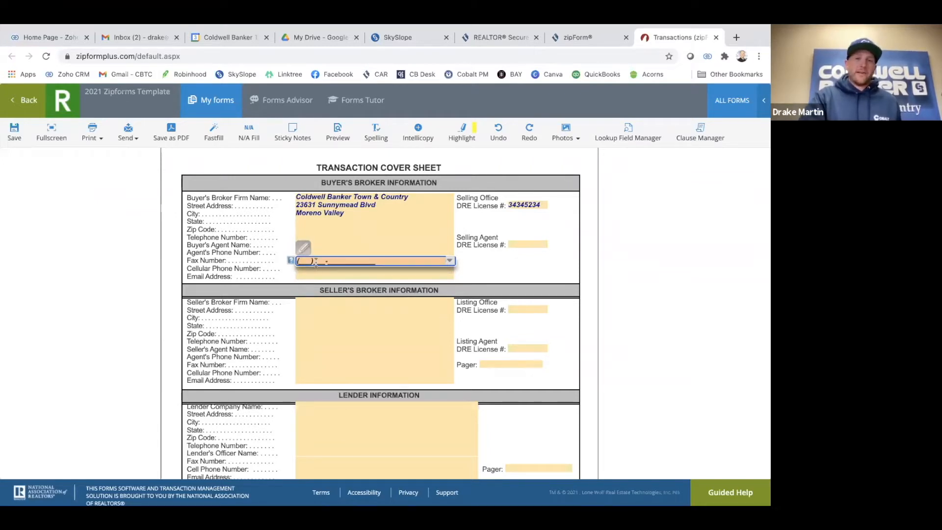
click(321, 235)
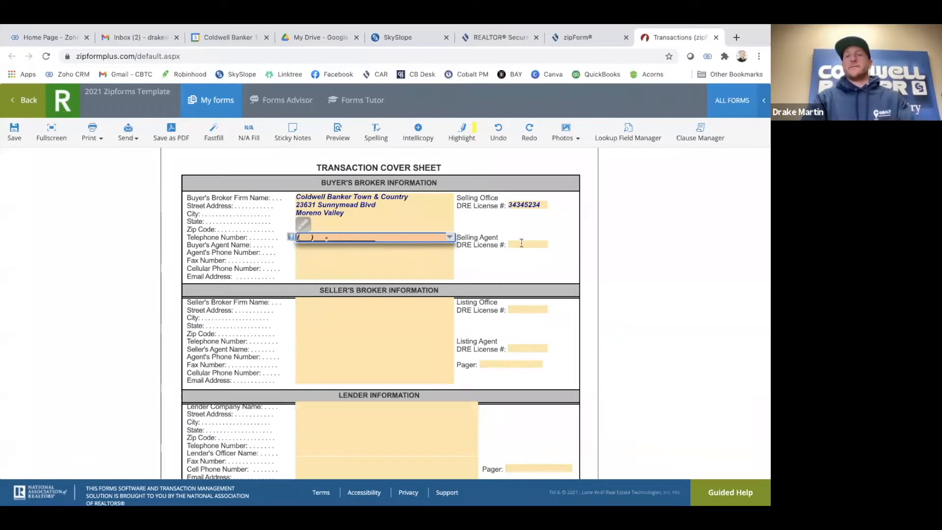
click(521, 244)
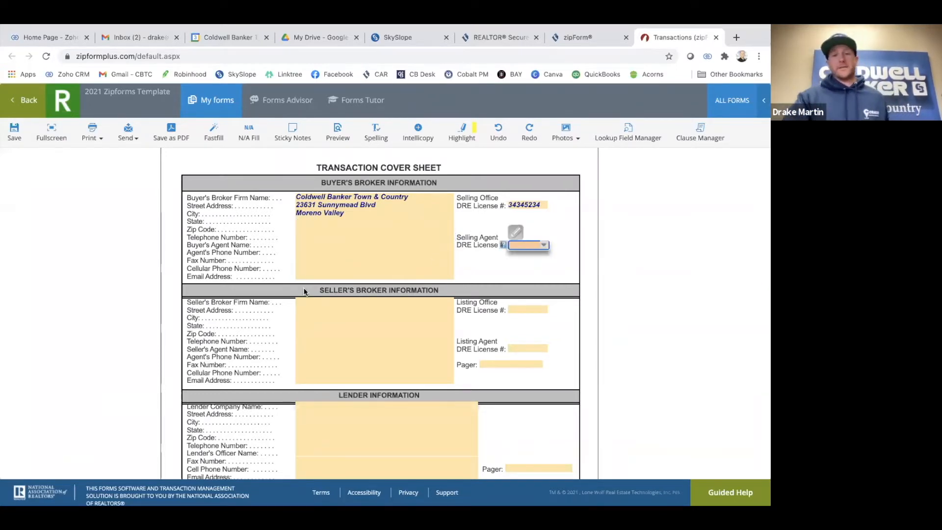
Save and close the Cover Sheet, returning to the 2021 Zipforms Template Class documents
scroll(304, 291, down, 4)
scroll(305, 289, down, 12)
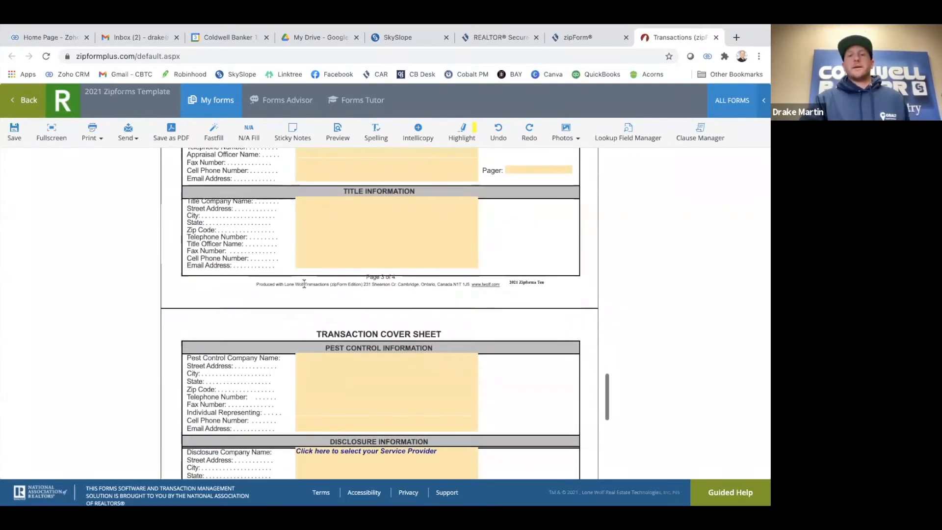
scroll(305, 282, up, 9)
scroll(304, 281, up, 11)
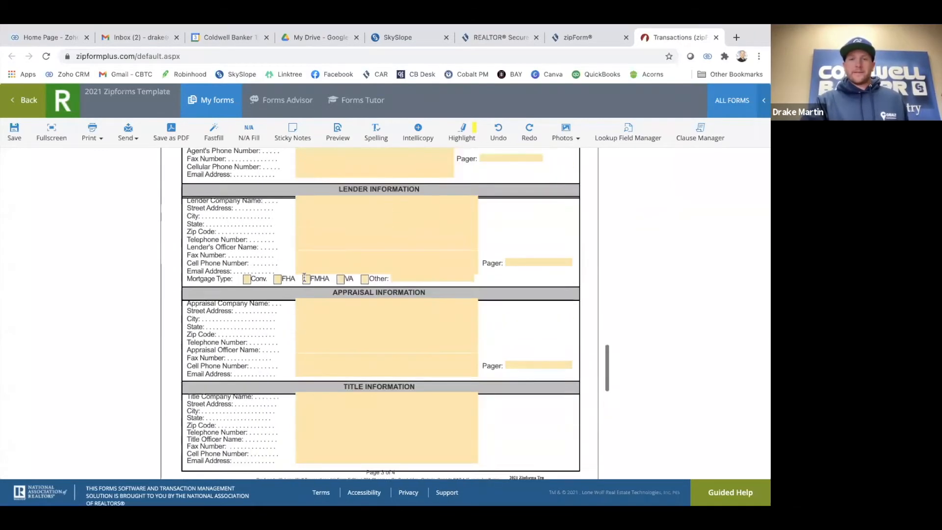
click(24, 102)
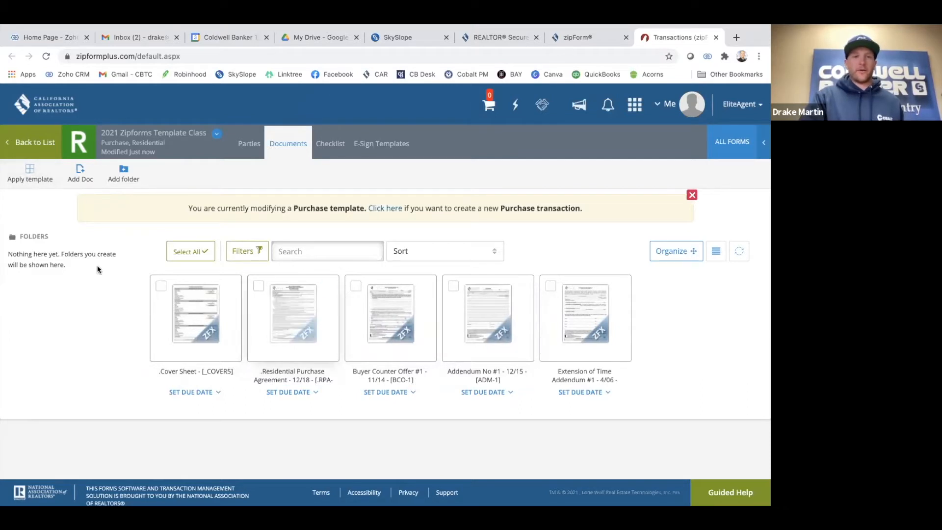
Return to the Templates list and open Purchase Template 2021
click(29, 148)
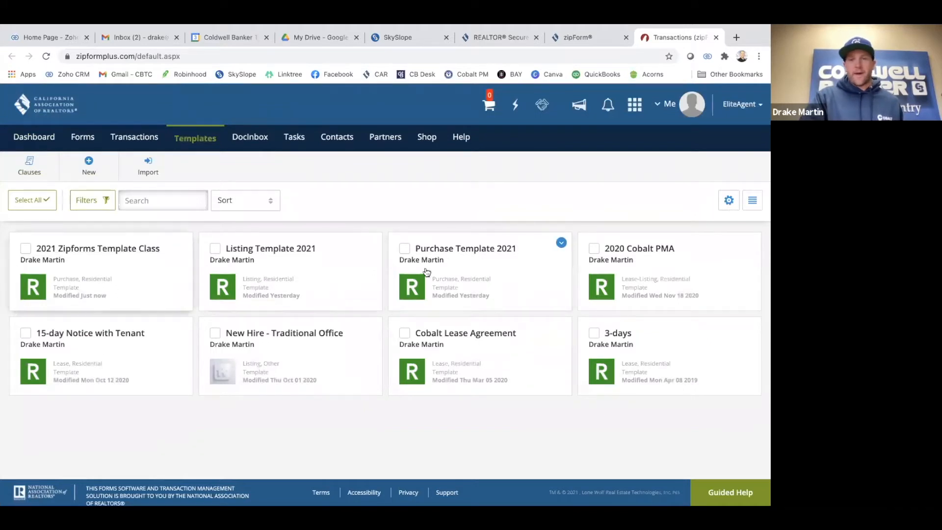
click(465, 251)
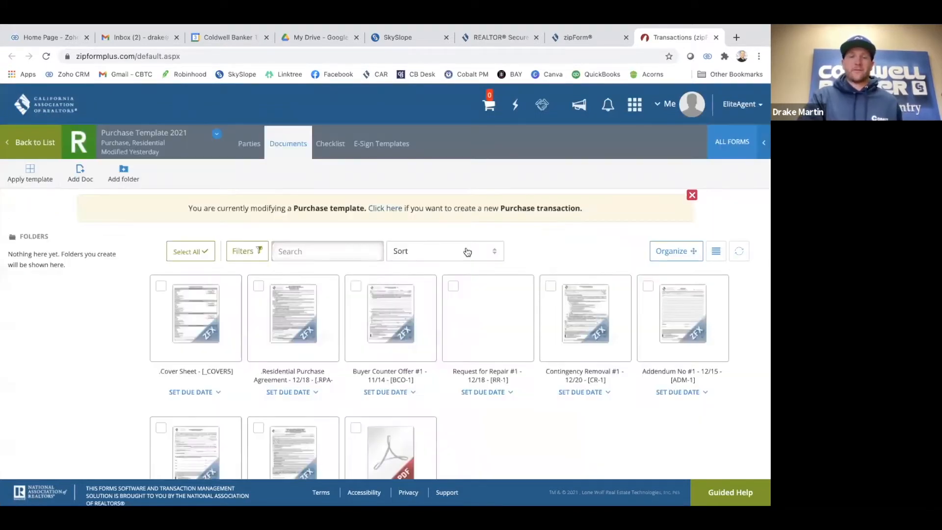
Open the template's Cover Sheet and scroll to the pre-filled Buyer's Broker section
click(203, 336)
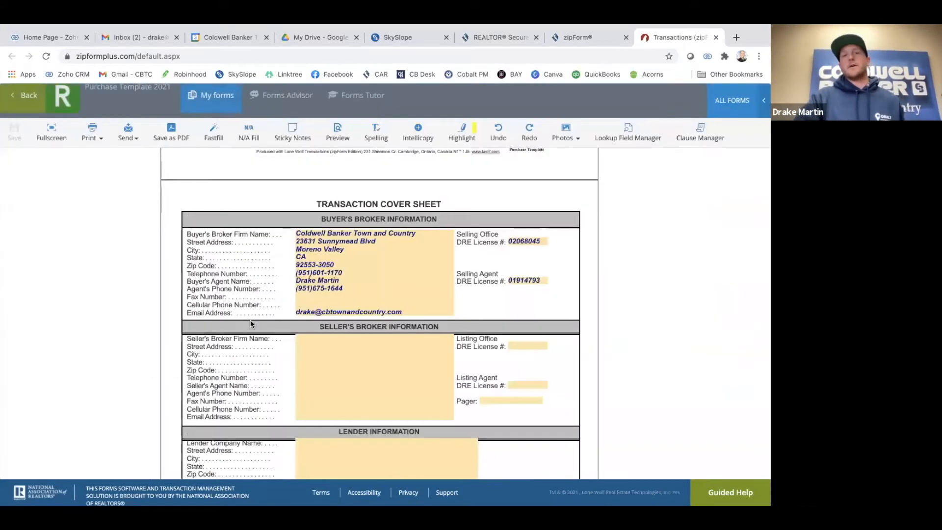
scroll(250, 322, up, 2)
scroll(332, 301, up, 2)
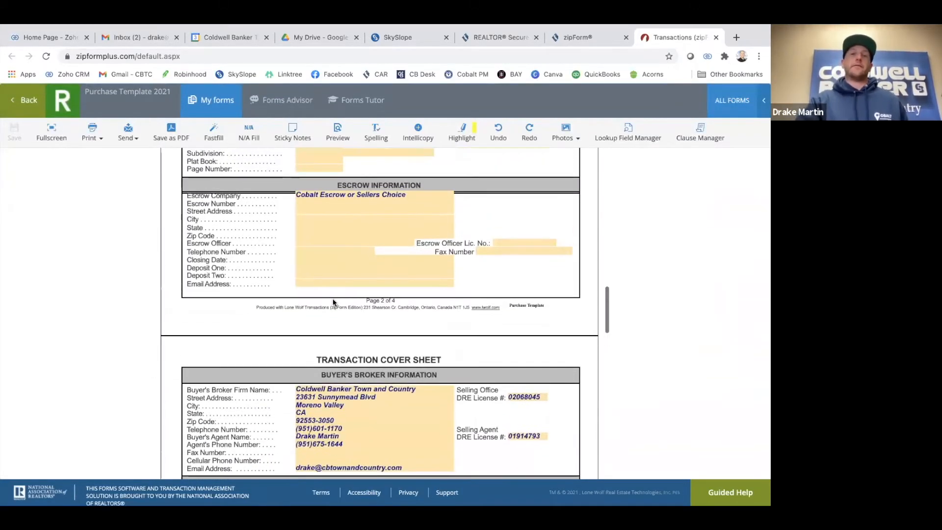
scroll(333, 298, down, 3)
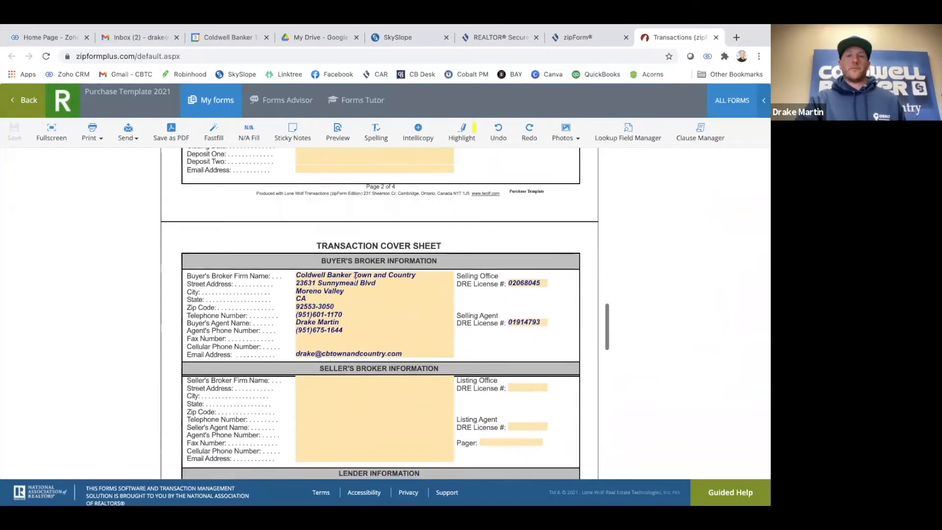
scroll(343, 292, up, 7)
scroll(354, 284, down, 2)
scroll(355, 285, down, 8)
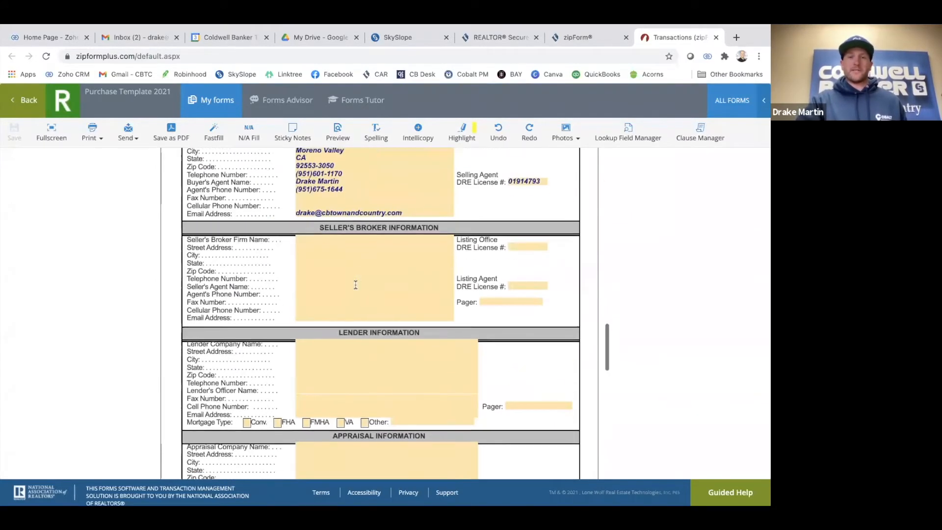
scroll(355, 285, up, 1)
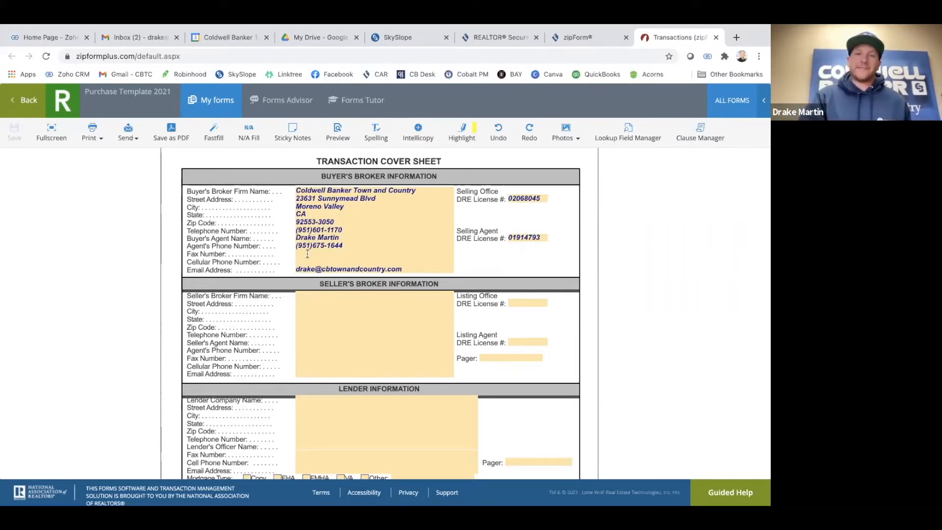
scroll(202, 261, up, 1)
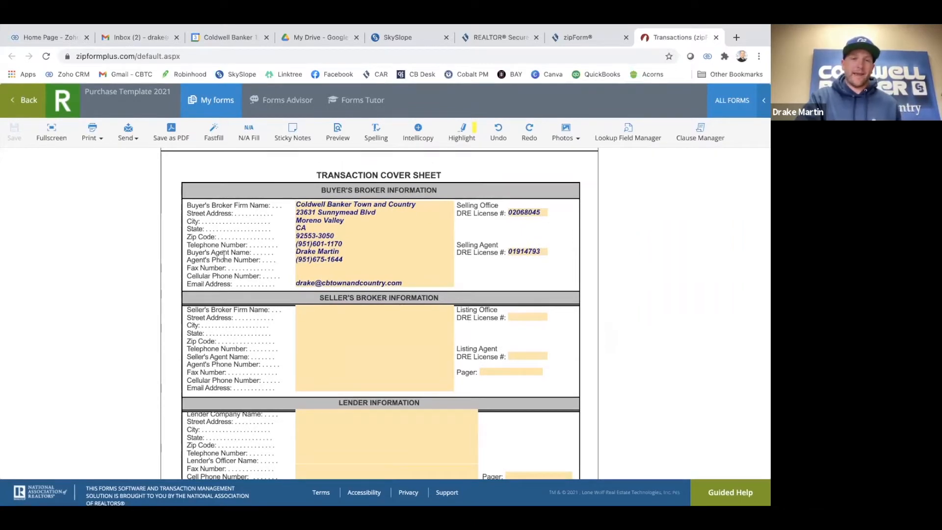
Select the Buyer's Agent Name and Agent's Phone Number lines to review them
triple_click(225, 253)
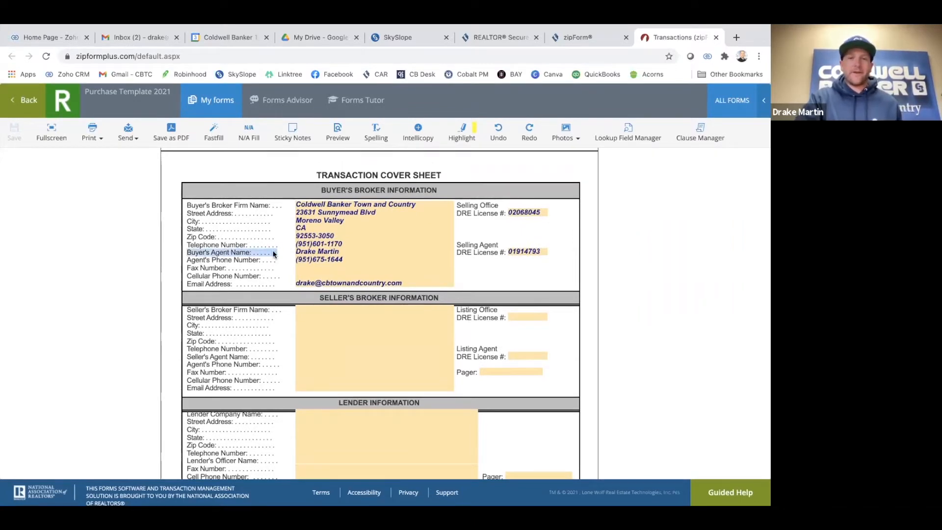
triple_click(227, 261)
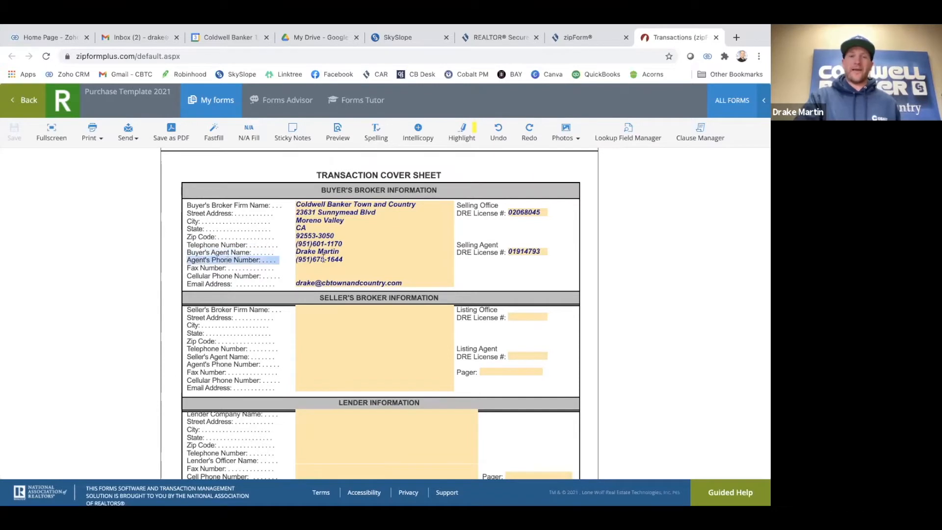
click(158, 262)
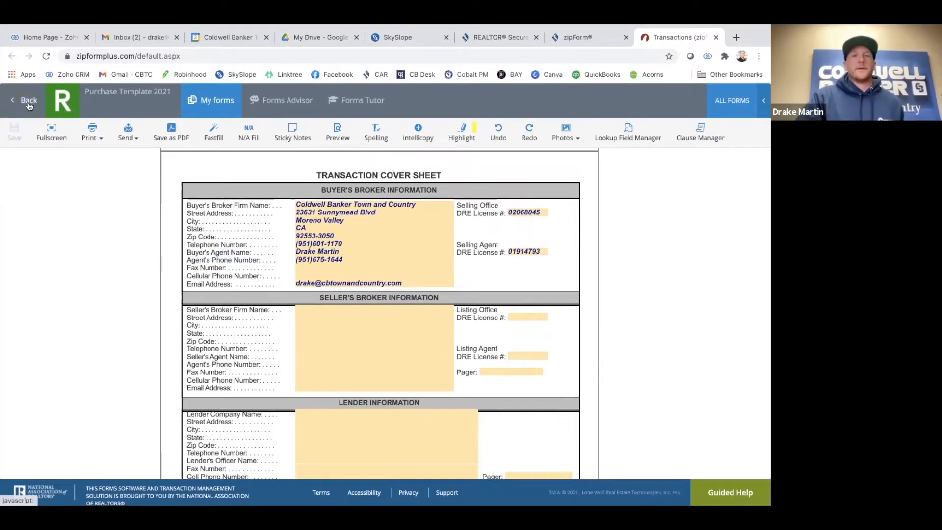
Go back to the template's document list and open the Residential Purchase Agreement
click(30, 101)
scroll(397, 364, down, 1)
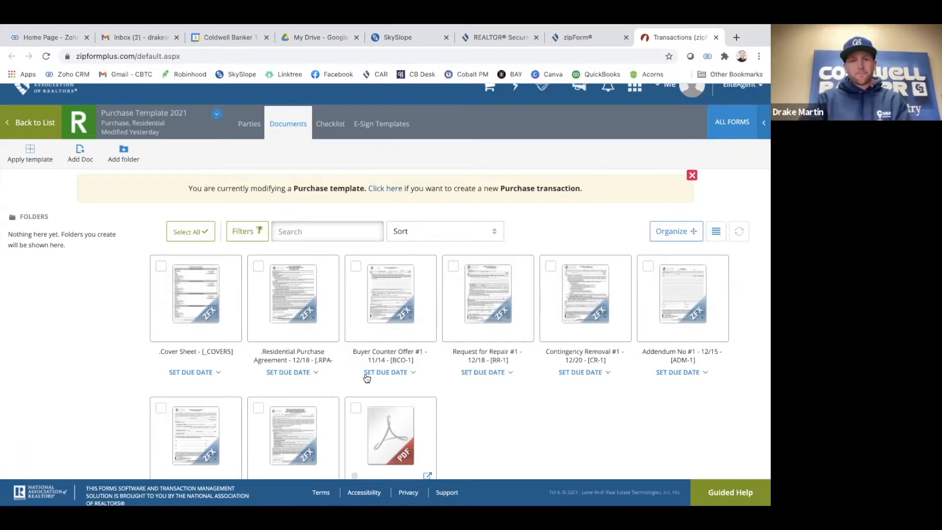
click(279, 315)
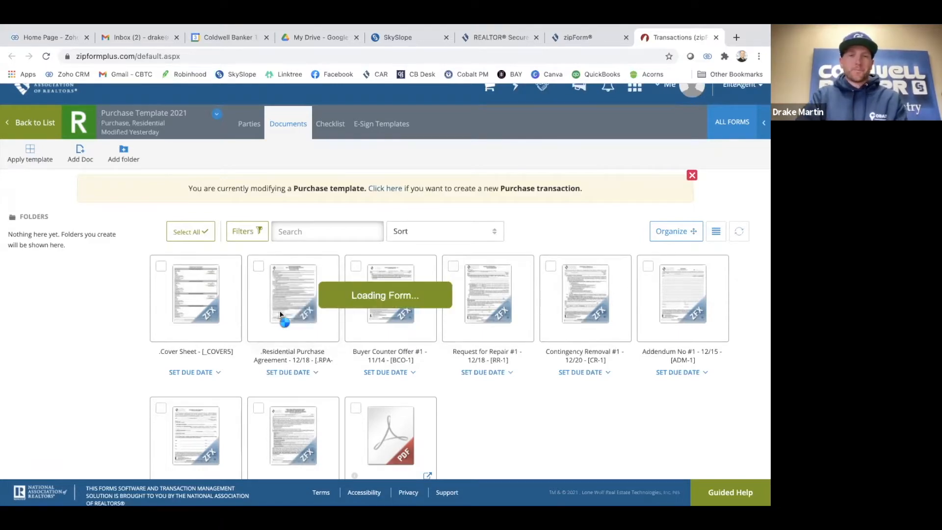
Scroll through the AD, FHDA, PRBS and Wire Fraud disclosures down to the RPA's opening sections
scroll(346, 275, up, 10)
scroll(346, 275, up, 10)
scroll(272, 281, down, 1)
scroll(272, 281, up, 1)
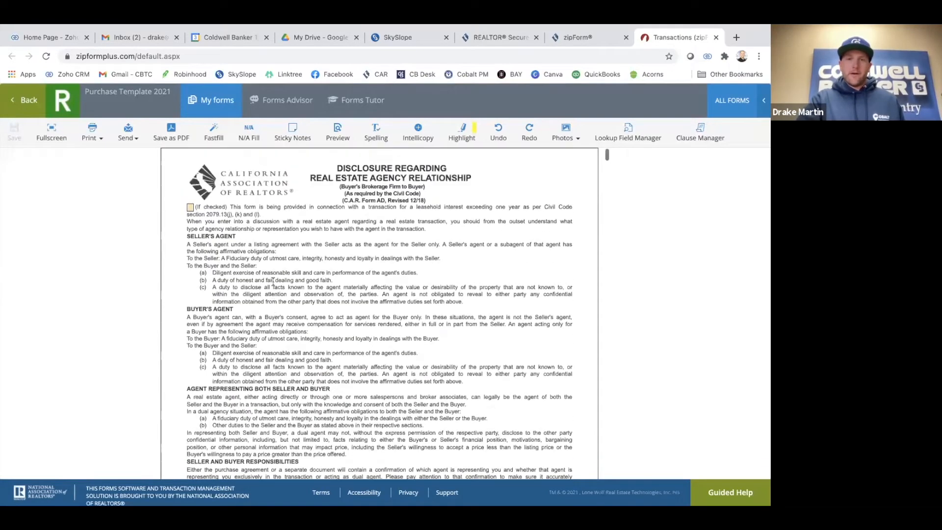
scroll(303, 289, down, 5)
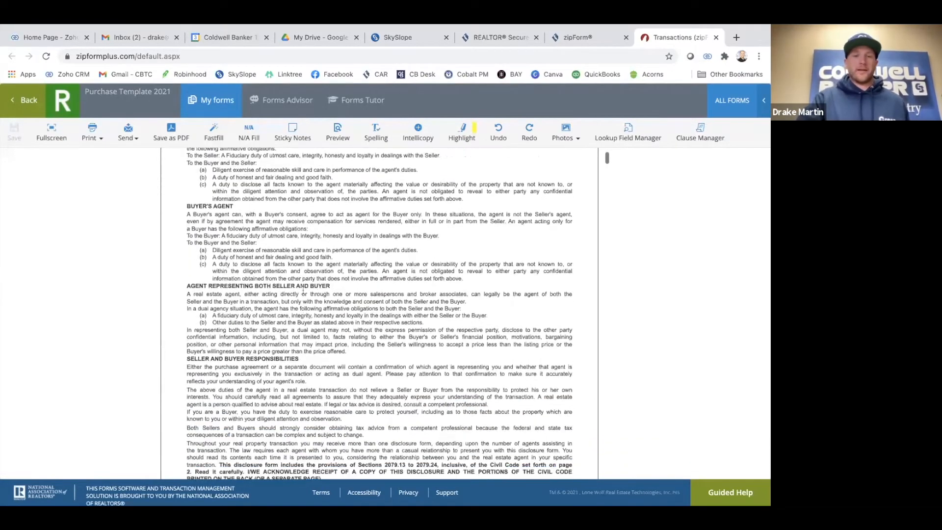
scroll(302, 291, down, 4)
scroll(303, 290, up, 1)
scroll(302, 290, up, 1)
scroll(303, 290, up, 1)
scroll(303, 290, down, 2)
scroll(216, 323, down, 1)
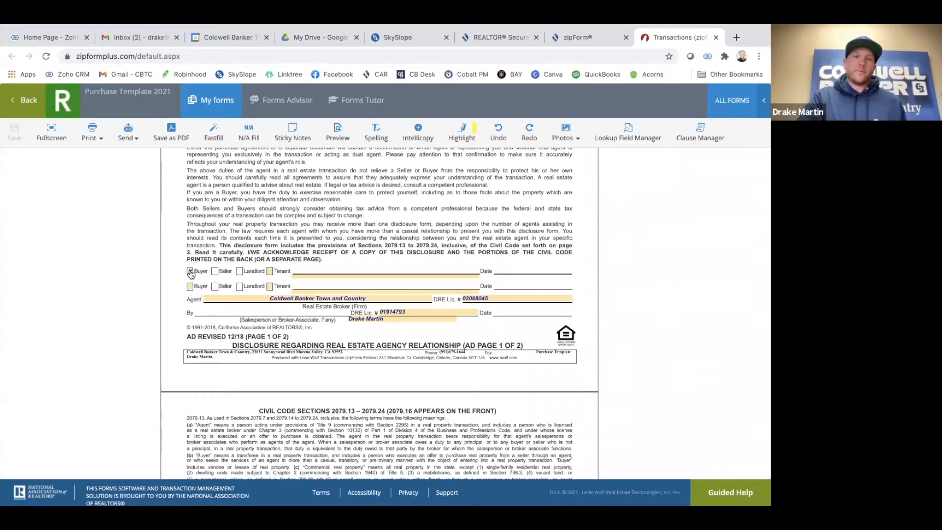
scroll(237, 267, up, 1)
scroll(196, 280, down, 1)
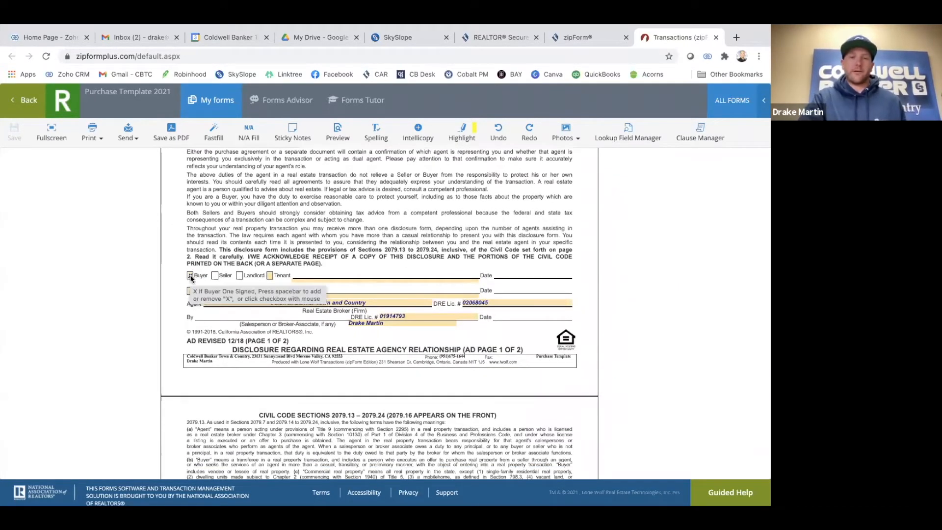
scroll(217, 323, down, 1)
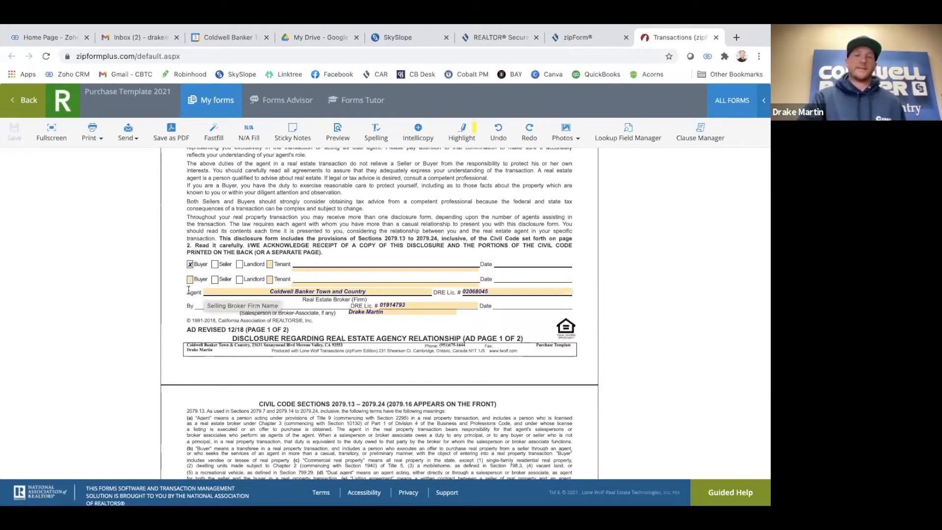
scroll(248, 324, down, 1)
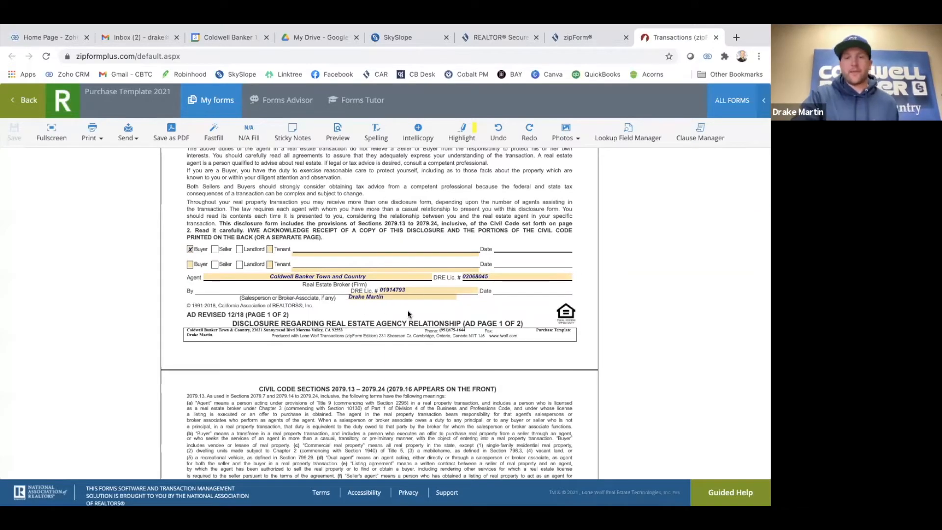
scroll(329, 348, down, 10)
scroll(328, 346, down, 10)
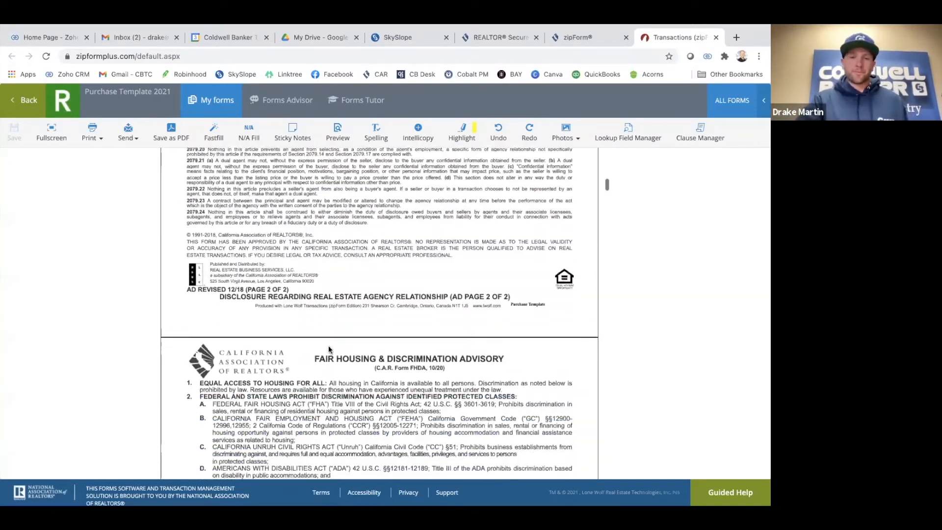
scroll(328, 347, down, 10)
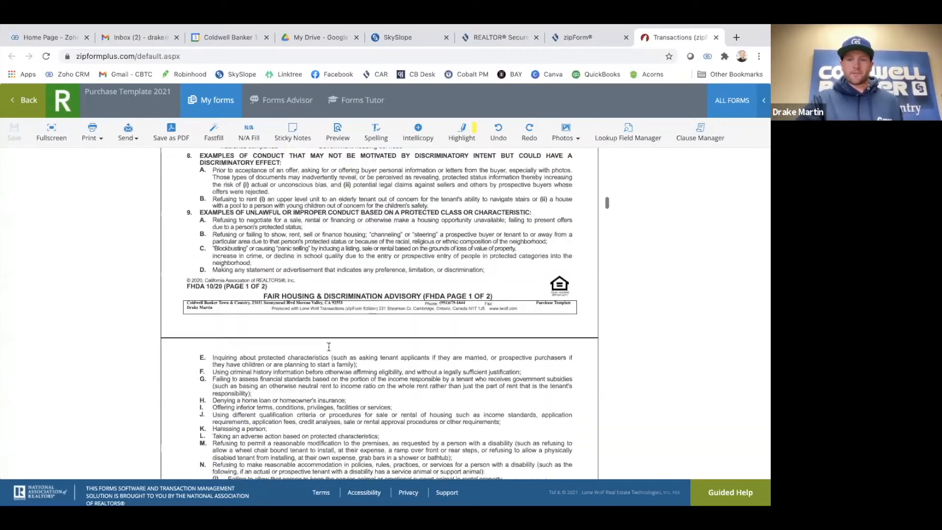
scroll(329, 347, down, 10)
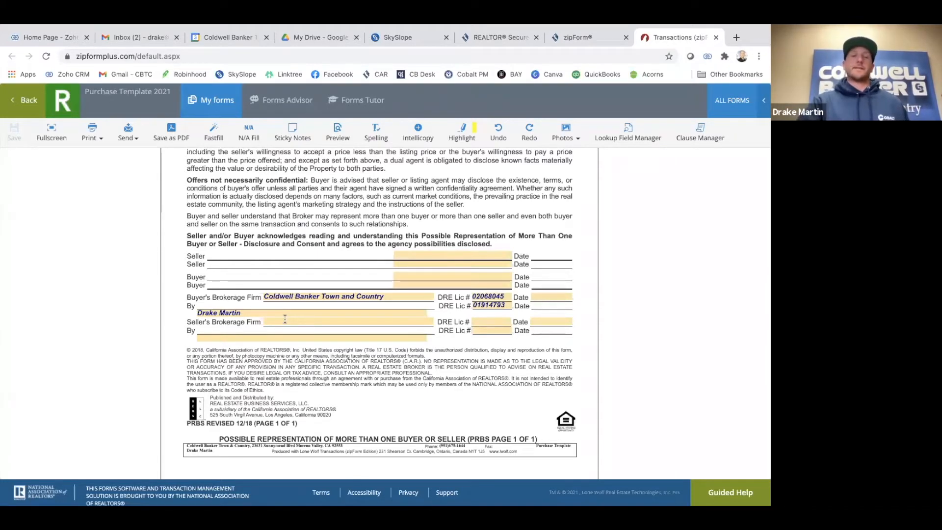
scroll(306, 312, down, 12)
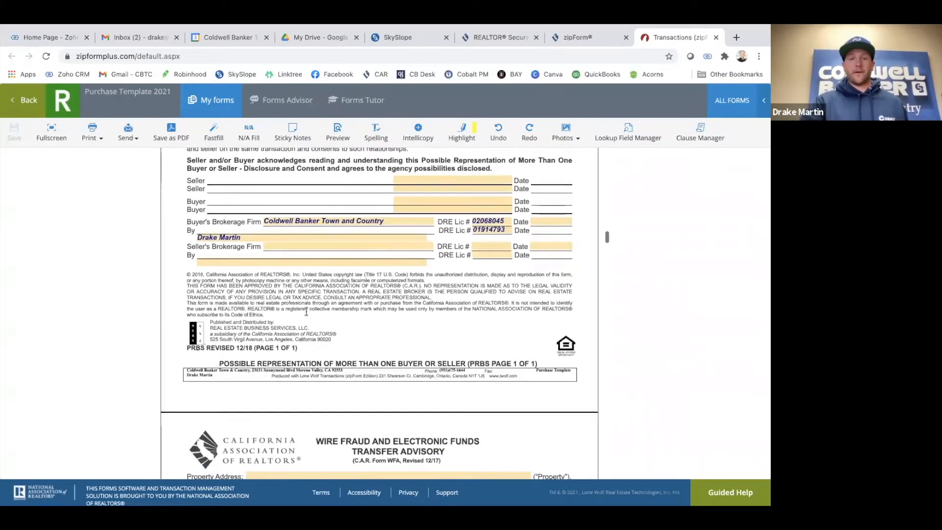
scroll(306, 312, down, 10)
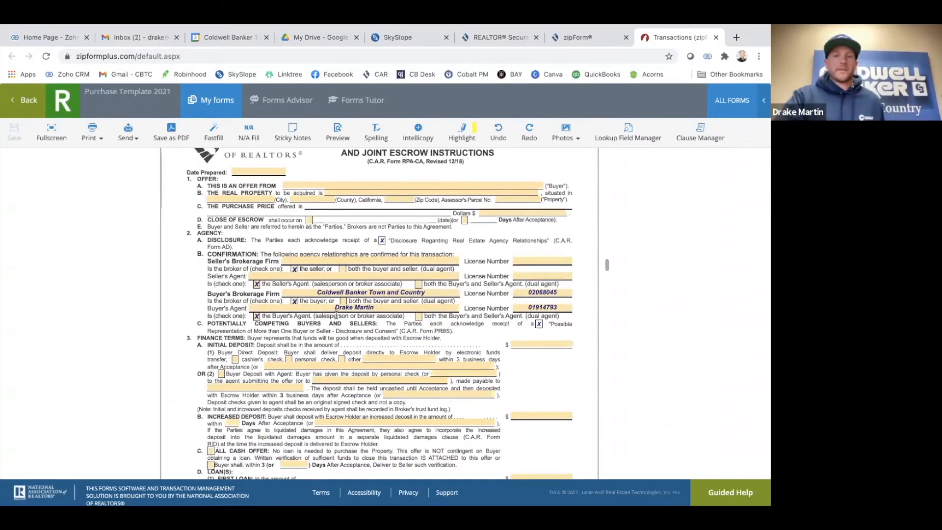
scroll(245, 304, down, 1)
scroll(190, 292, up, 2)
scroll(189, 291, up, 1)
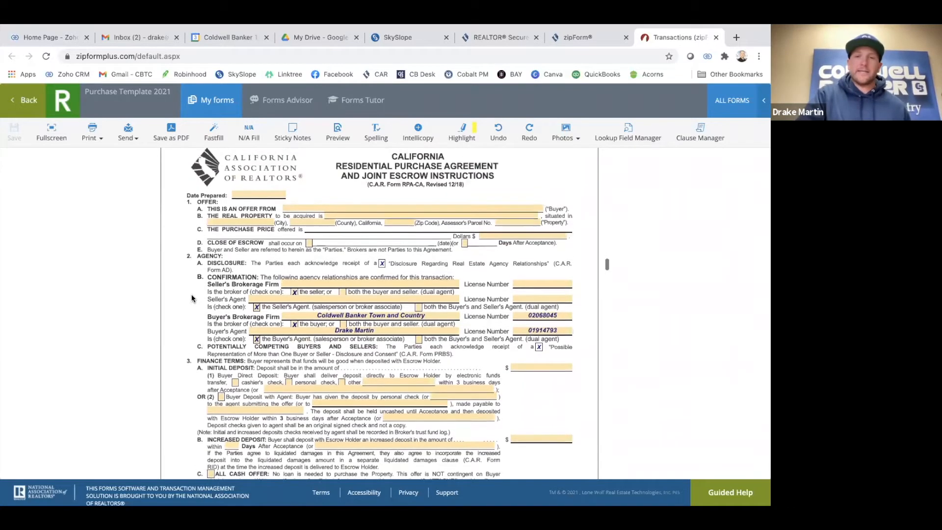
scroll(192, 299, down, 1)
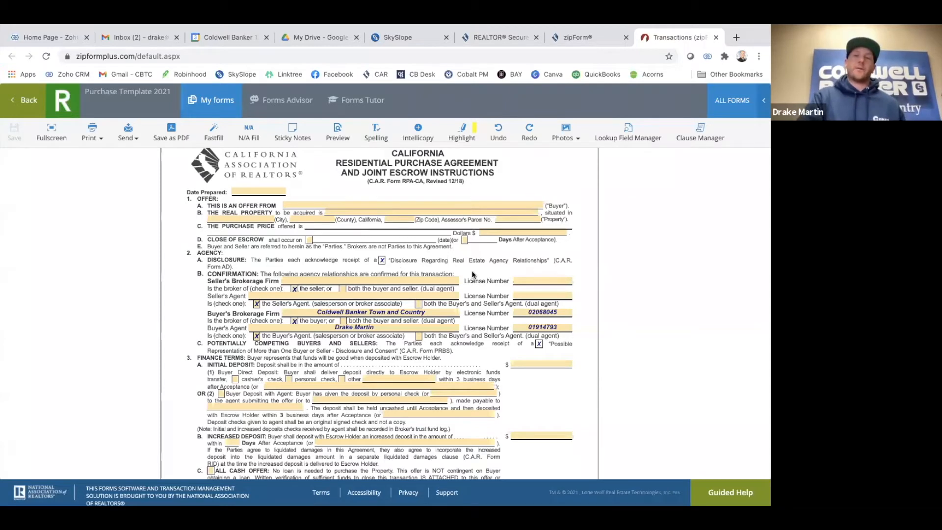
scroll(472, 270, up, 1)
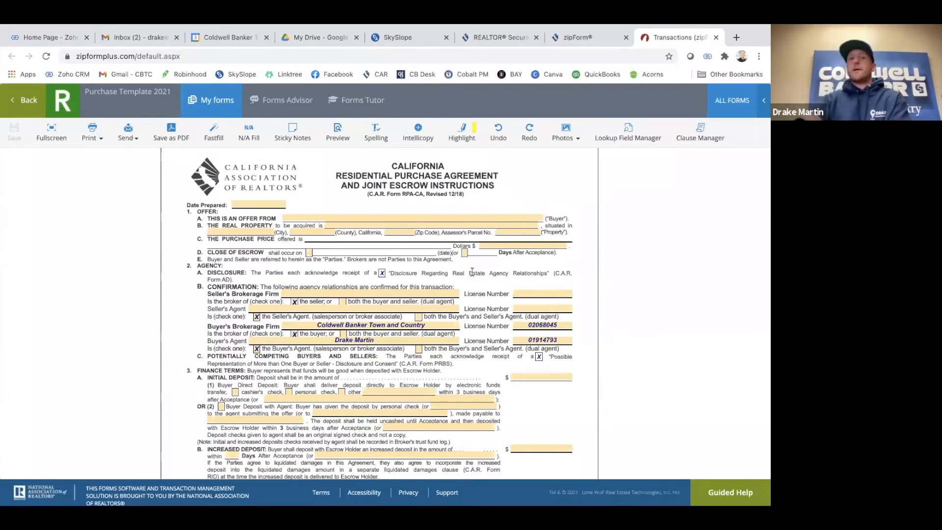
scroll(350, 334, down, 2)
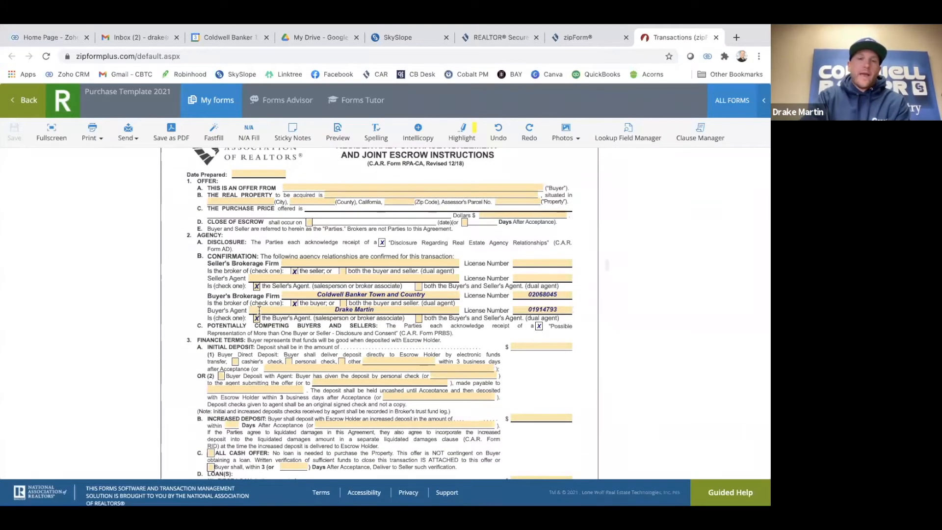
scroll(260, 313, down, 1)
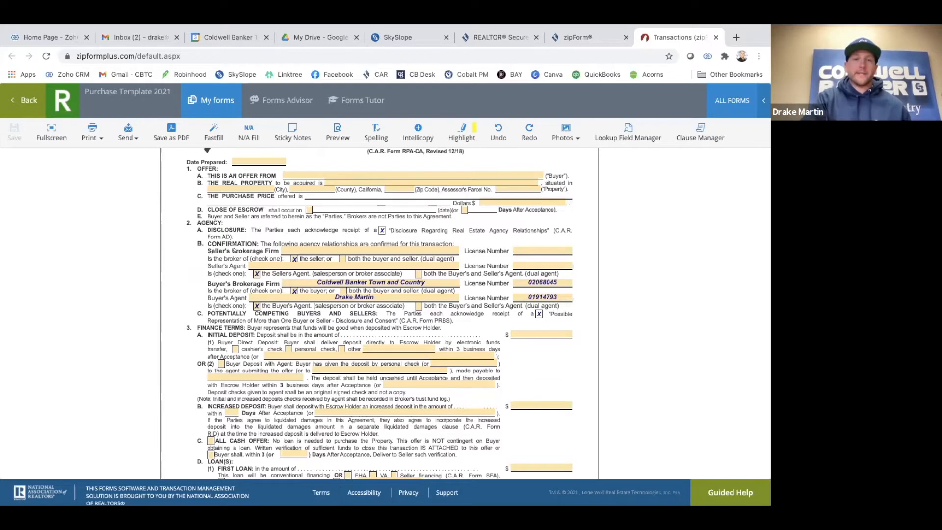
scroll(234, 248, down, 1)
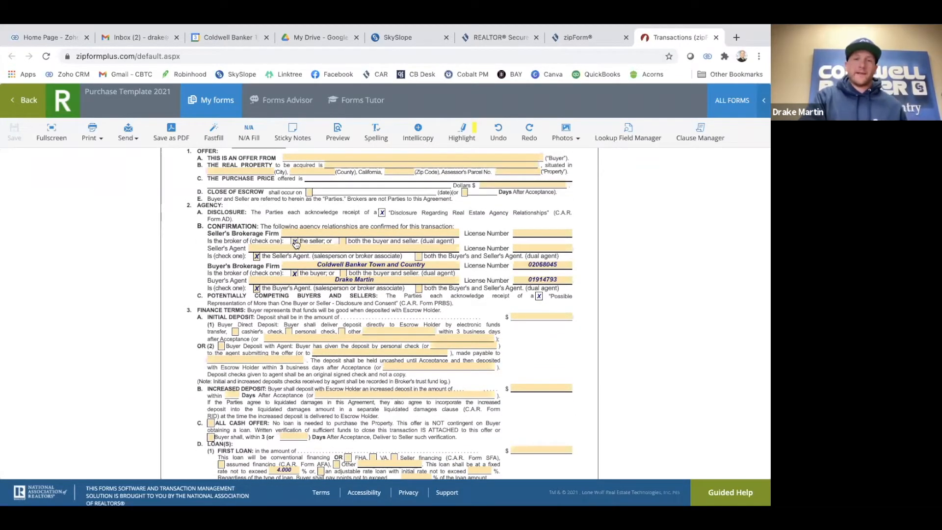
scroll(254, 265, down, 1)
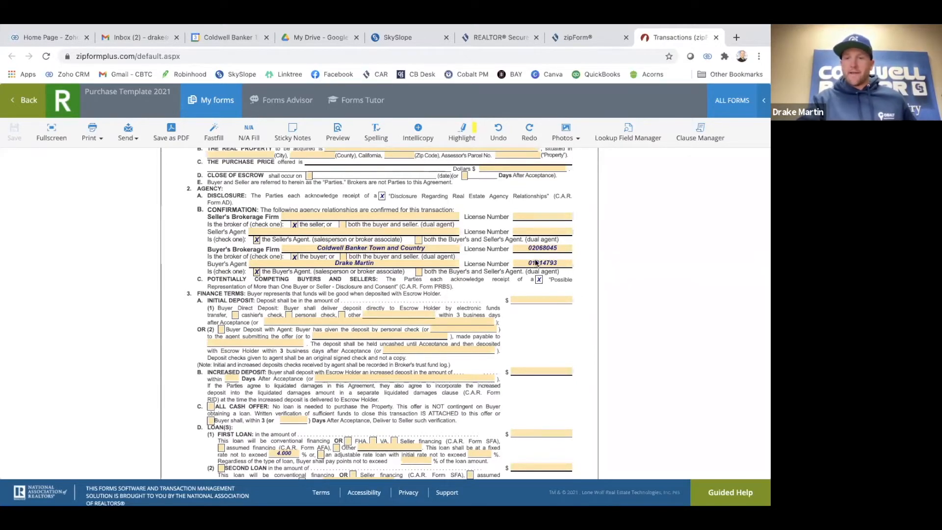
scroll(528, 264, down, 1)
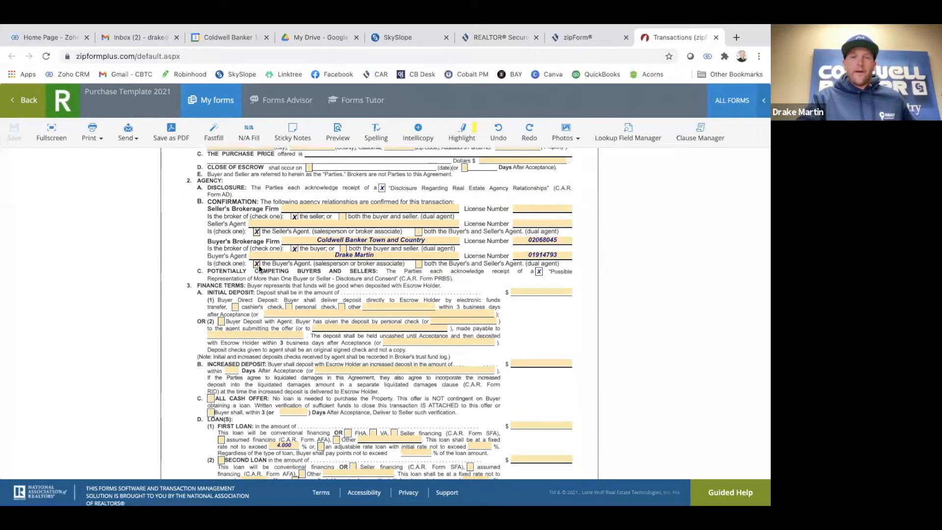
scroll(327, 267, down, 3)
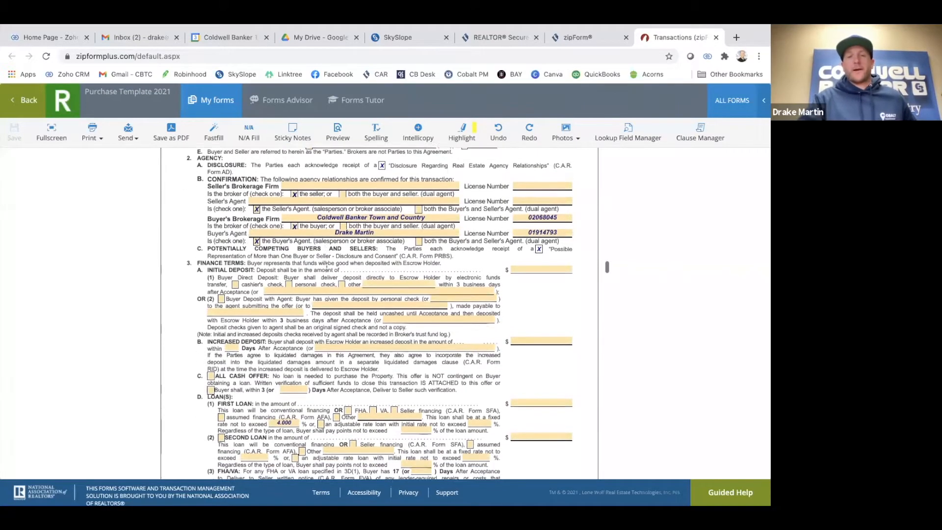
scroll(327, 267, up, 1)
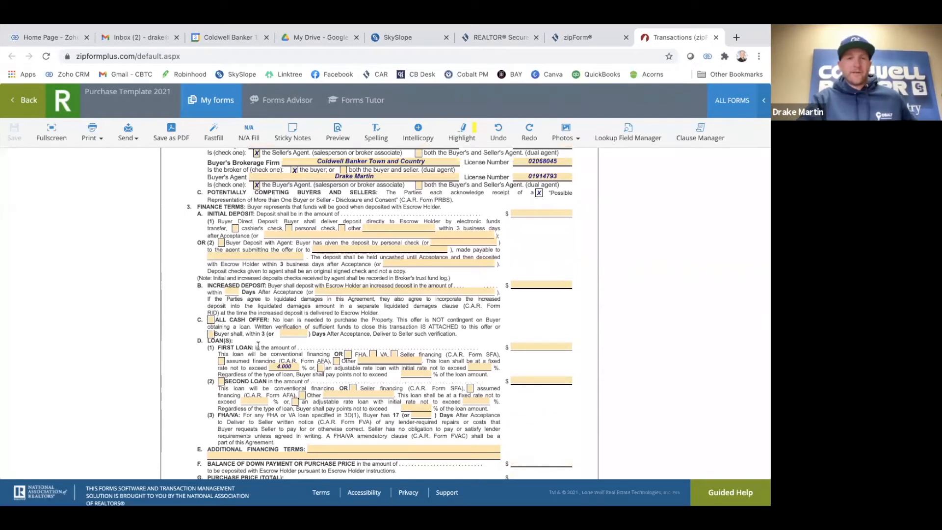
scroll(257, 346, down, 1)
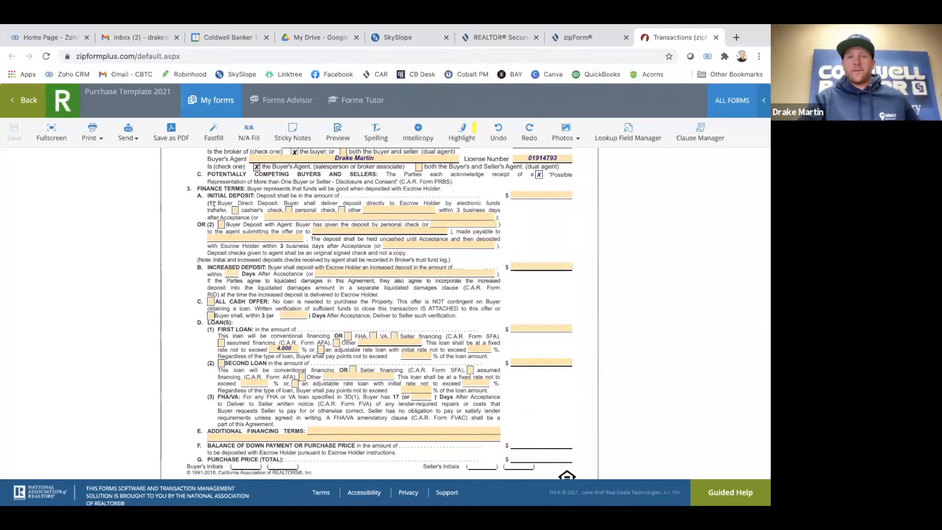
scroll(214, 205, down, 1)
scroll(221, 196, down, 1)
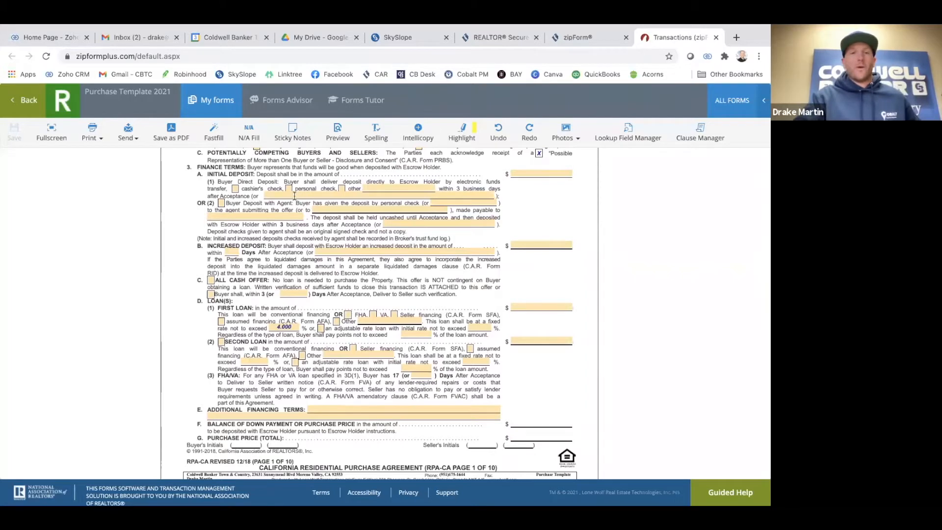
scroll(299, 192, down, 2)
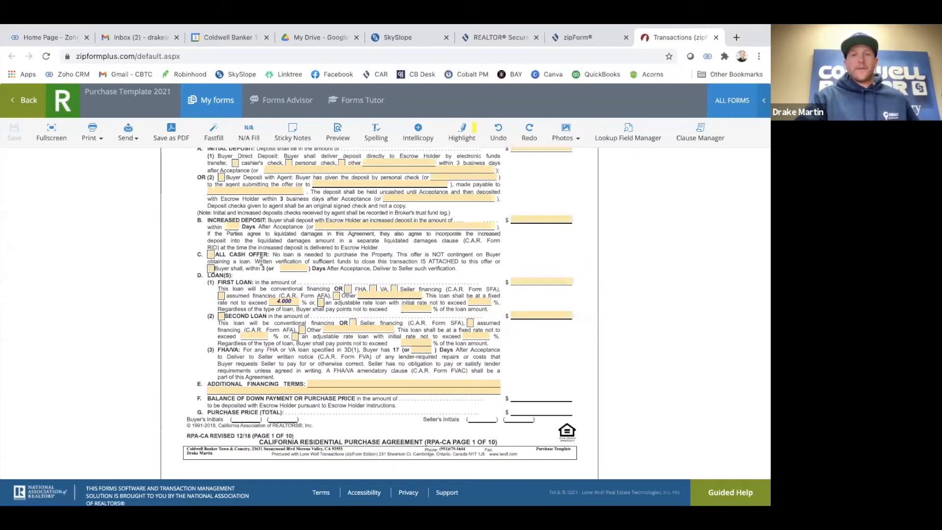
scroll(446, 237, down, 2)
scroll(445, 237, down, 3)
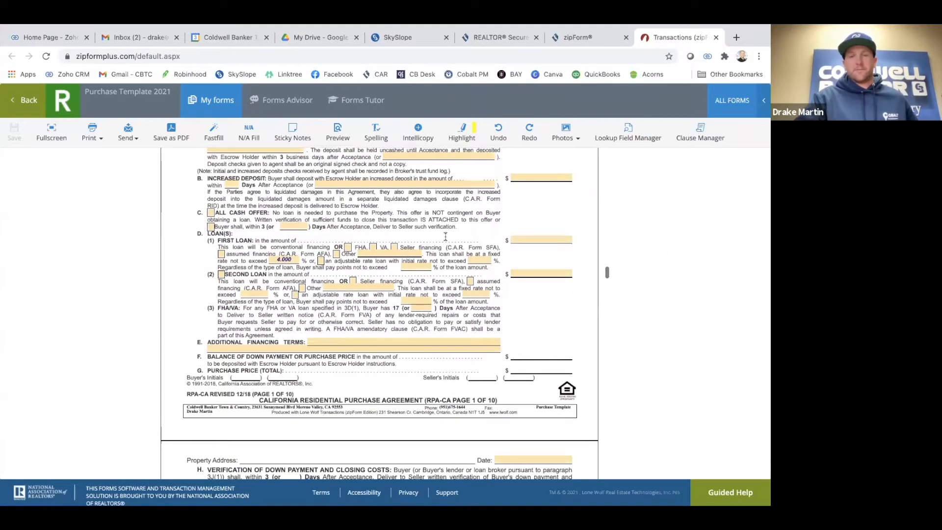
scroll(300, 210, down, 2)
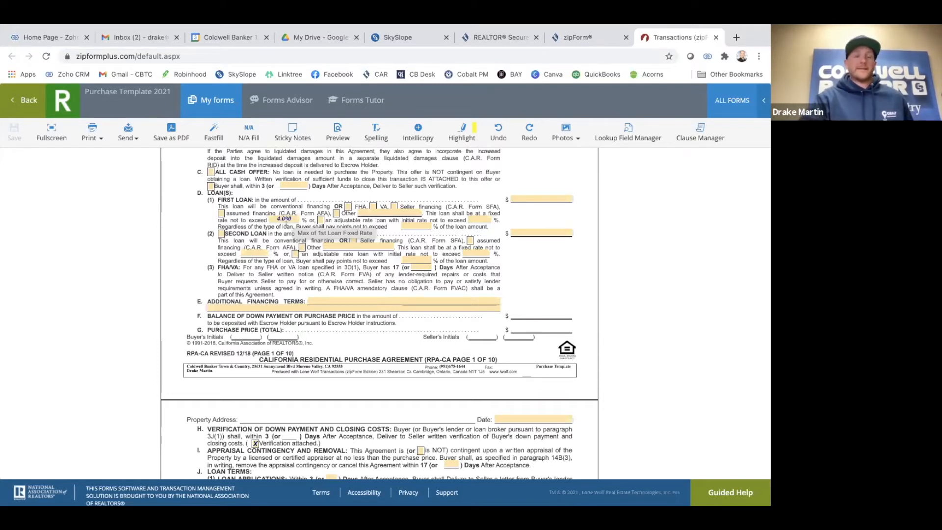
scroll(286, 221, down, 1)
scroll(286, 214, down, 4)
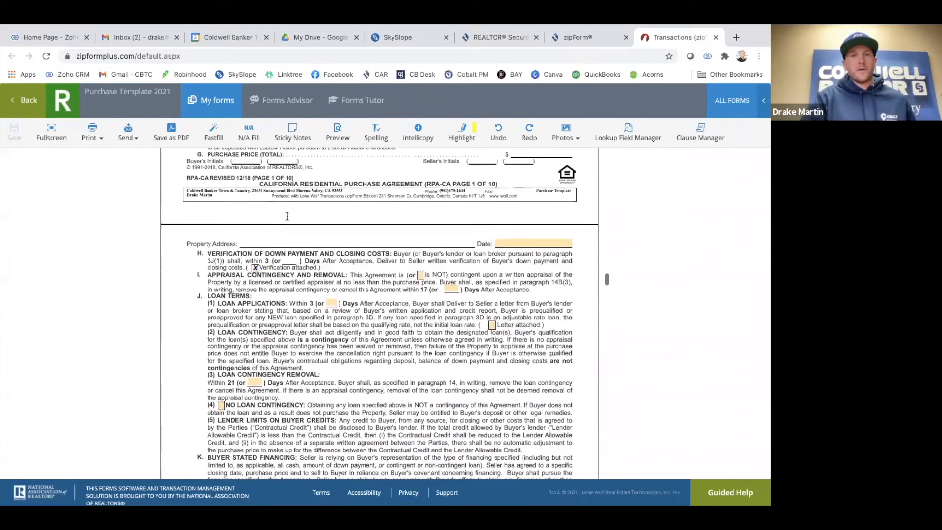
scroll(287, 215, down, 2)
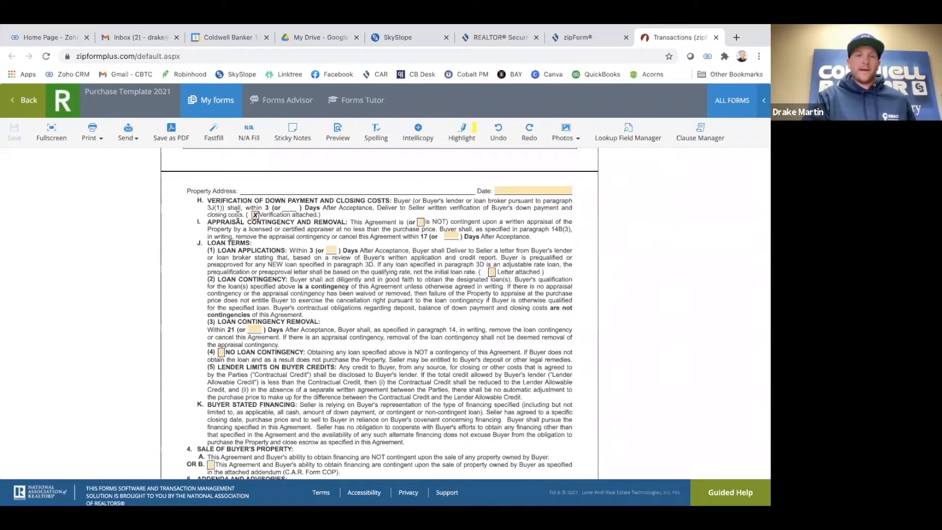
scroll(240, 215, down, 1)
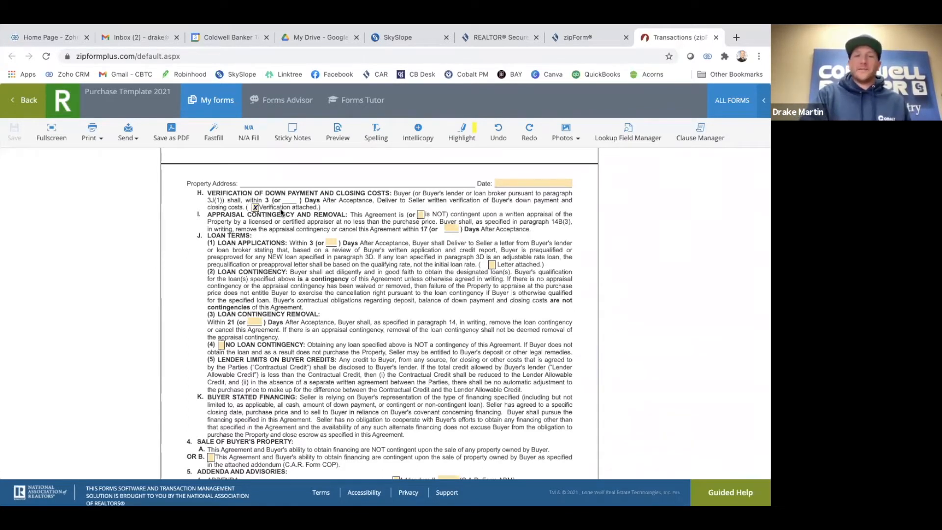
scroll(265, 211, down, 2)
scroll(265, 212, down, 5)
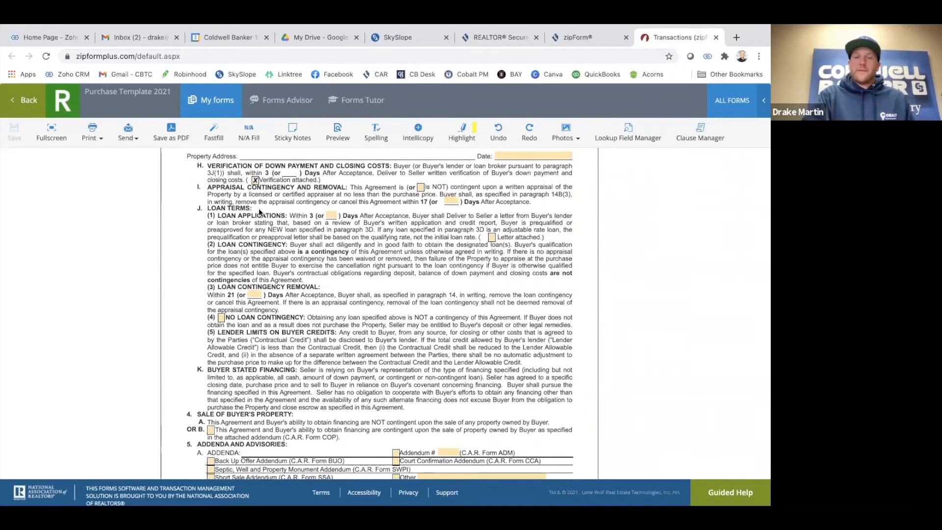
scroll(295, 265, down, 1)
scroll(349, 345, down, 3)
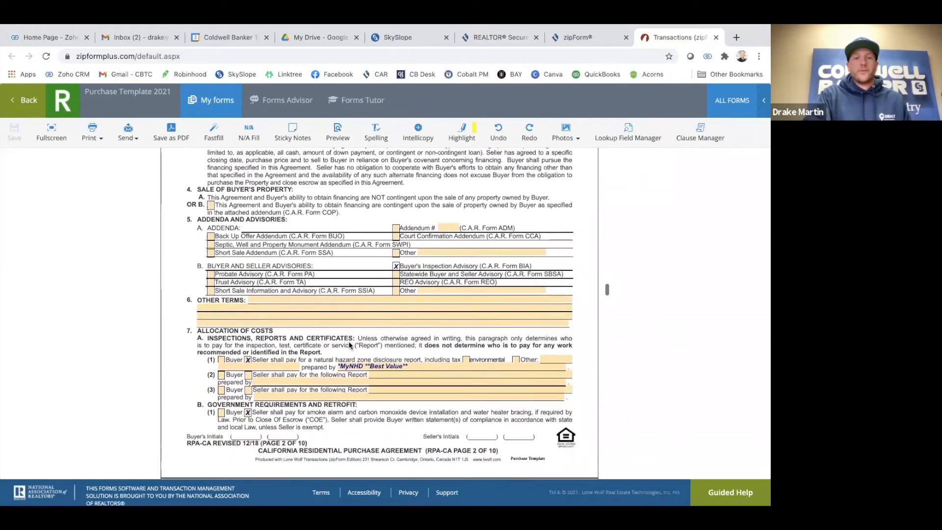
scroll(314, 343, down, 2)
scroll(297, 341, down, 1)
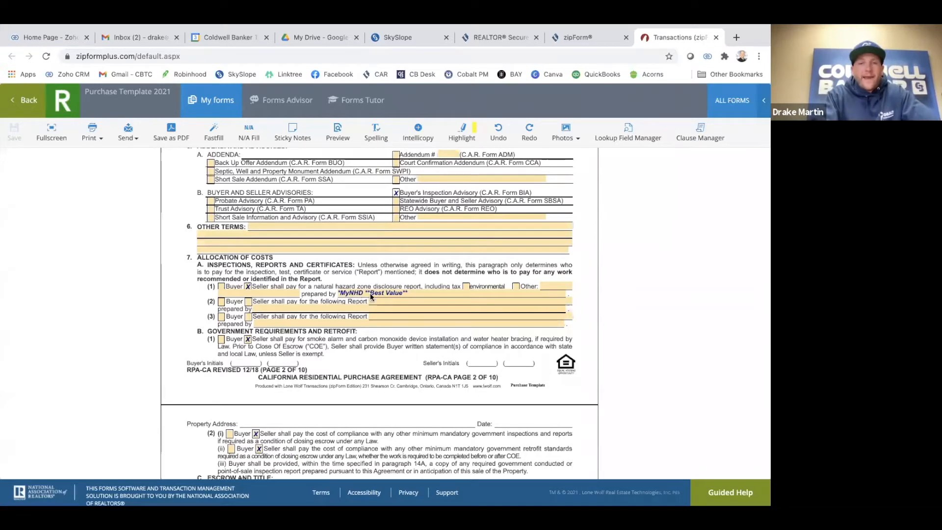
scroll(322, 304, down, 1)
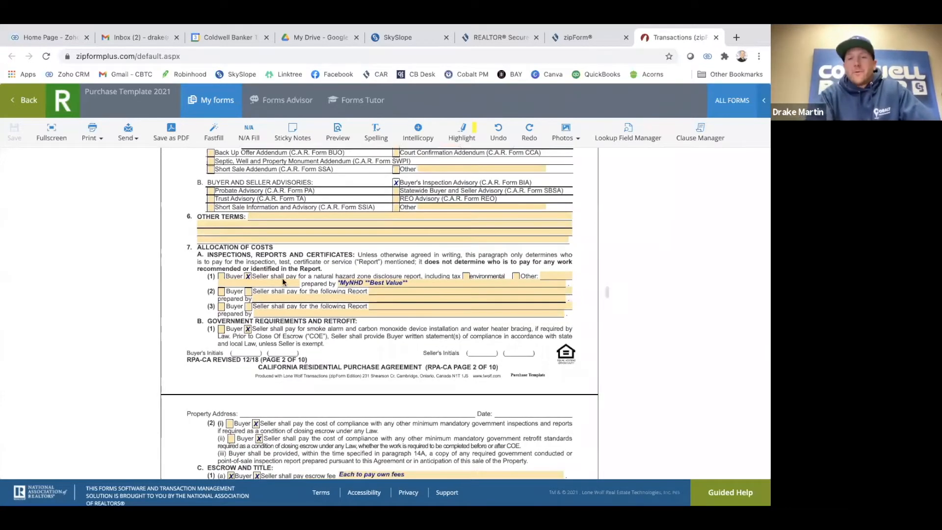
scroll(335, 291, down, 3)
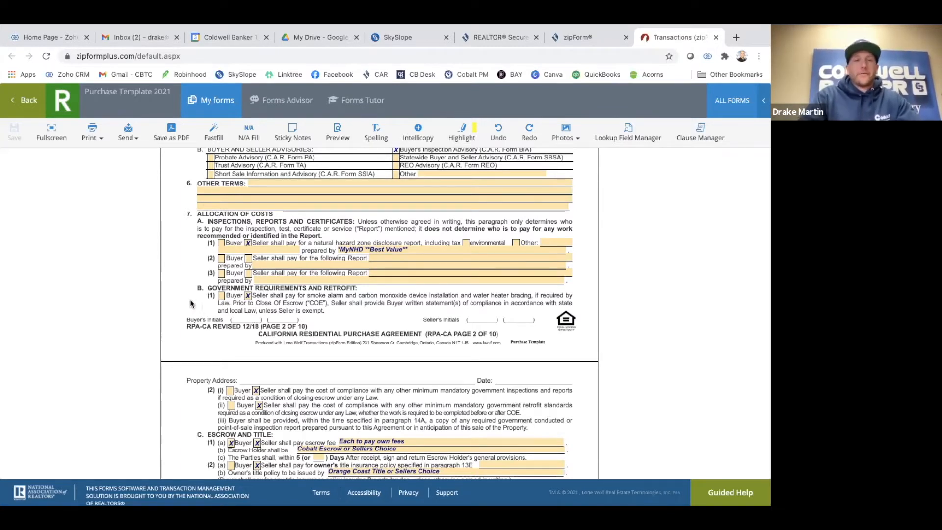
scroll(184, 283, down, 4)
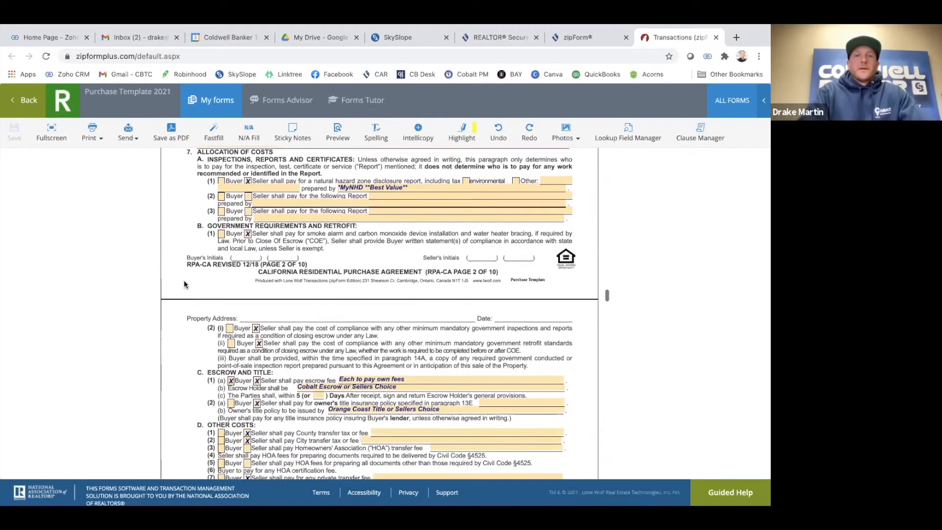
scroll(339, 277, up, 1)
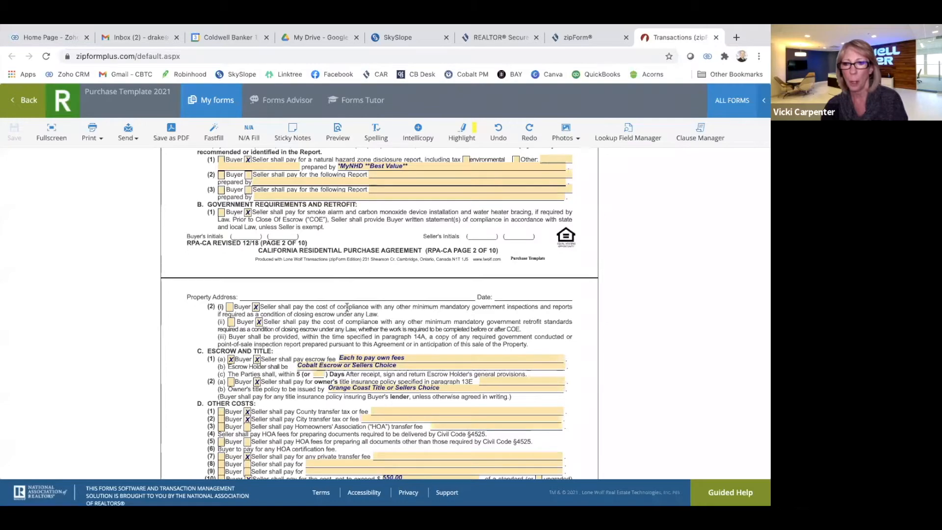
scroll(275, 280, up, 5)
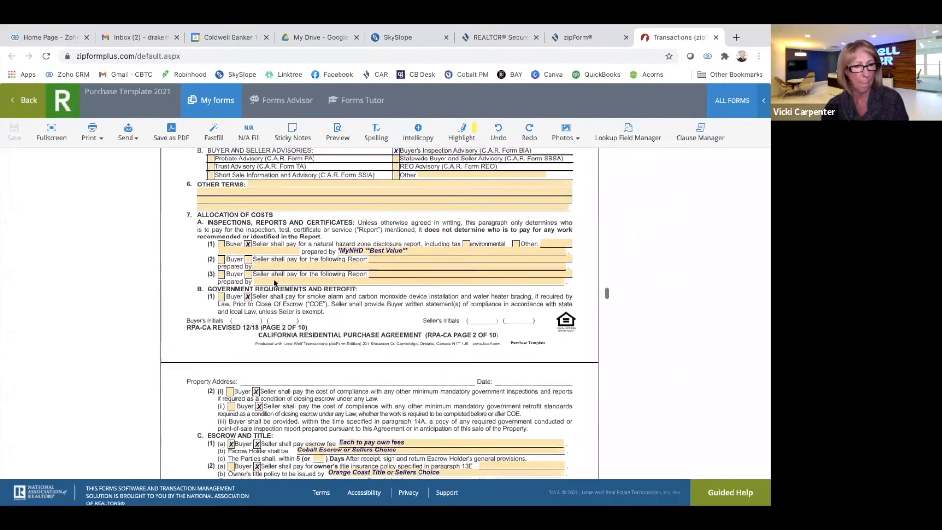
scroll(355, 255, up, 8)
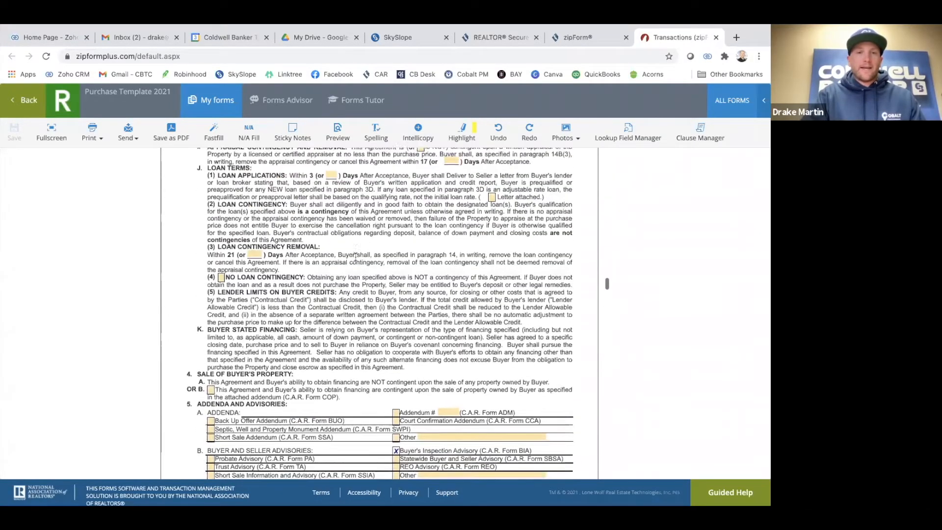
scroll(355, 252, up, 4)
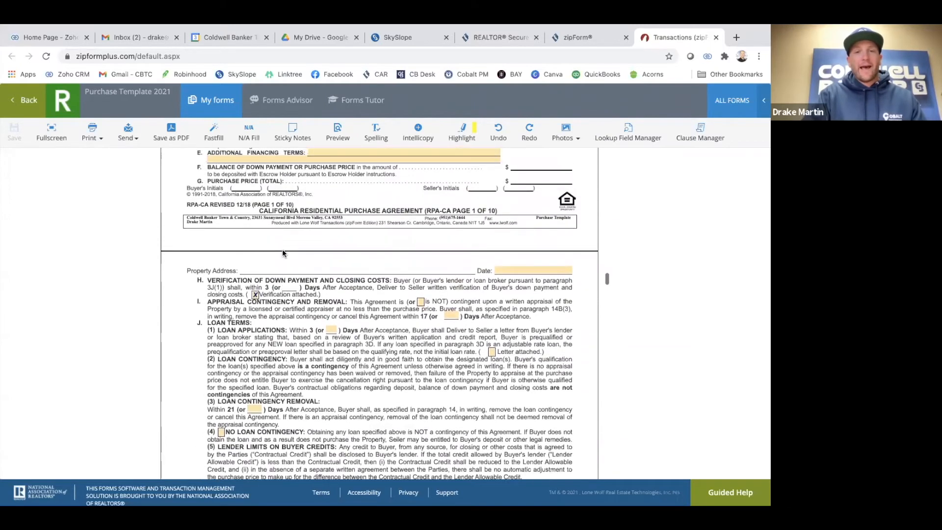
scroll(282, 249, up, 3)
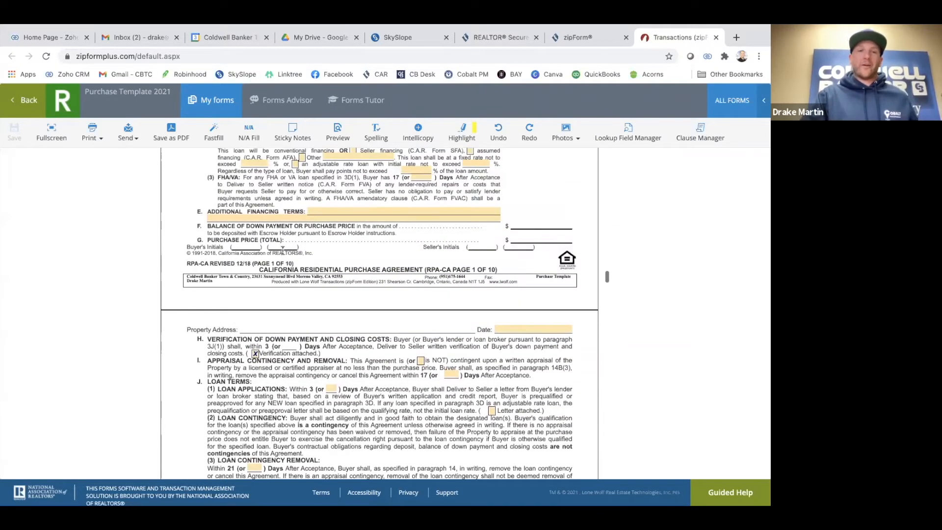
scroll(282, 250, up, 2)
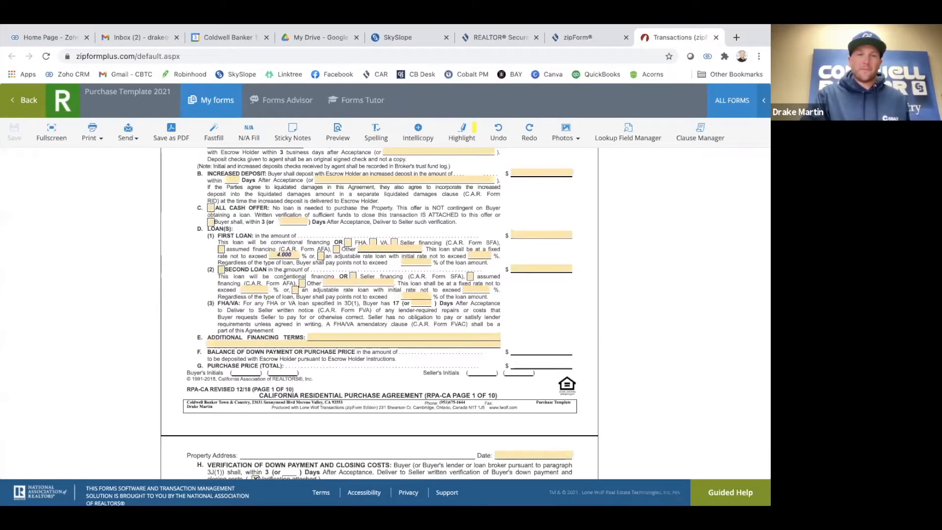
scroll(285, 275, up, 1)
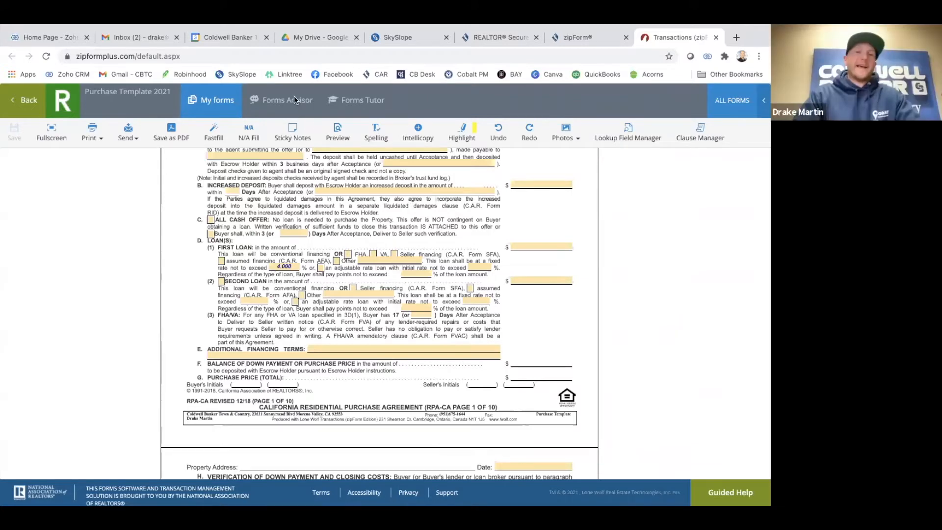
scroll(270, 257, down, 1)
scroll(270, 257, down, 2)
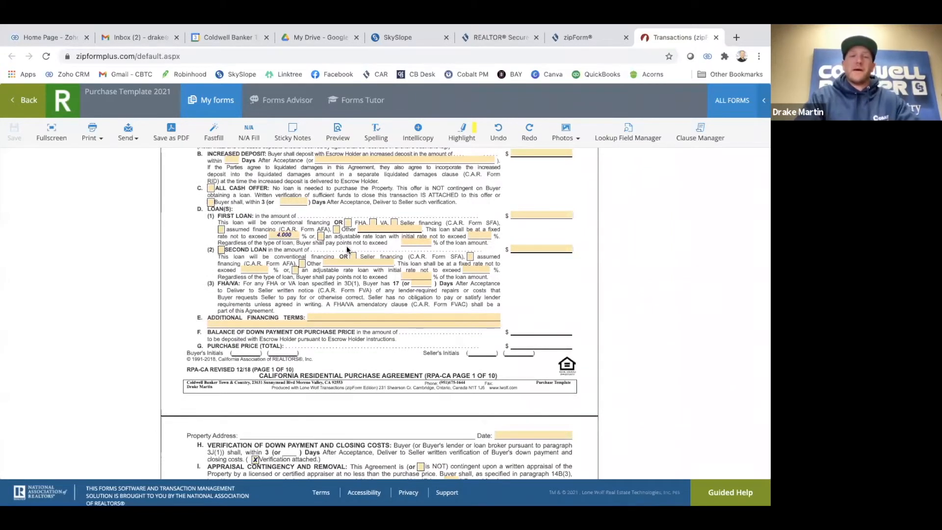
scroll(347, 246, up, 2)
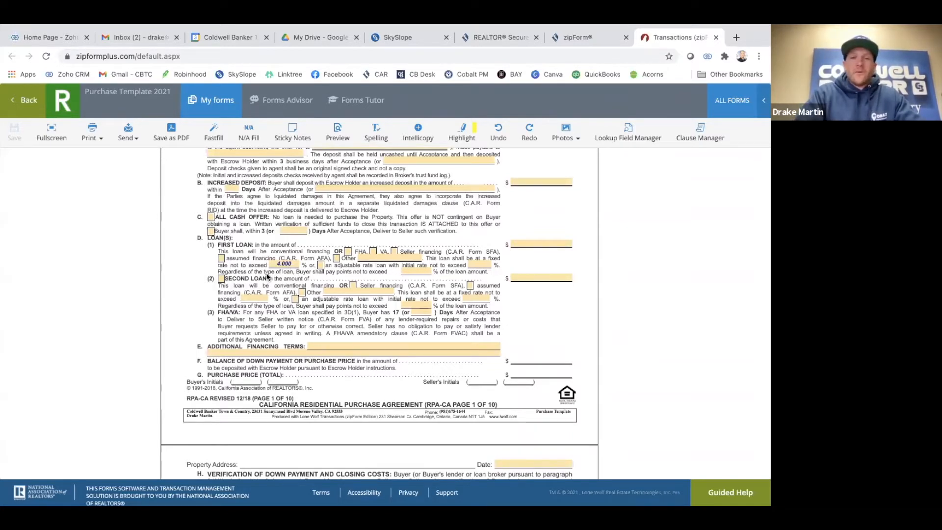
scroll(276, 298, down, 1)
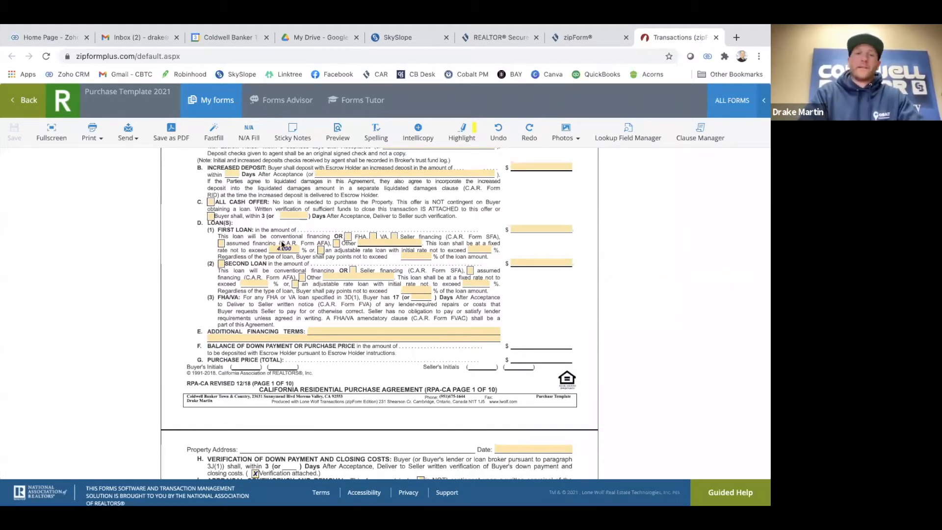
scroll(206, 327, down, 1)
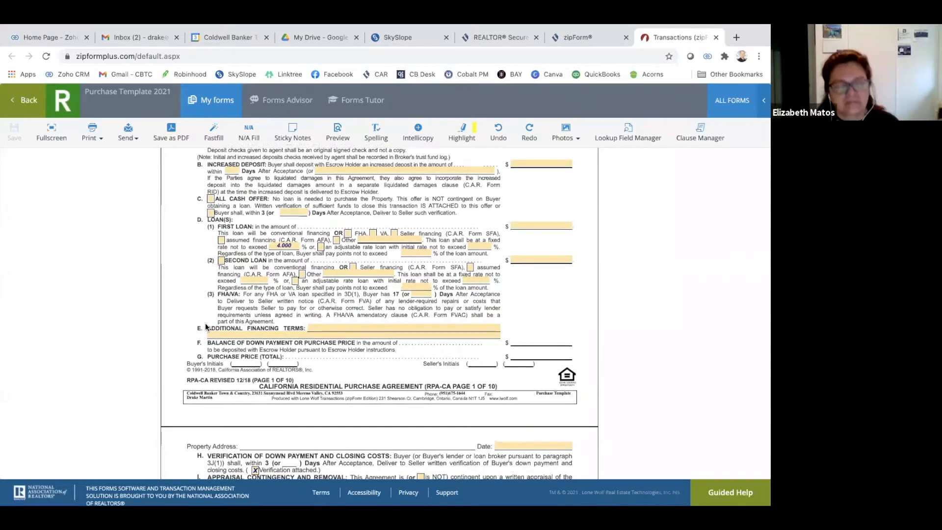
scroll(206, 326, down, 3)
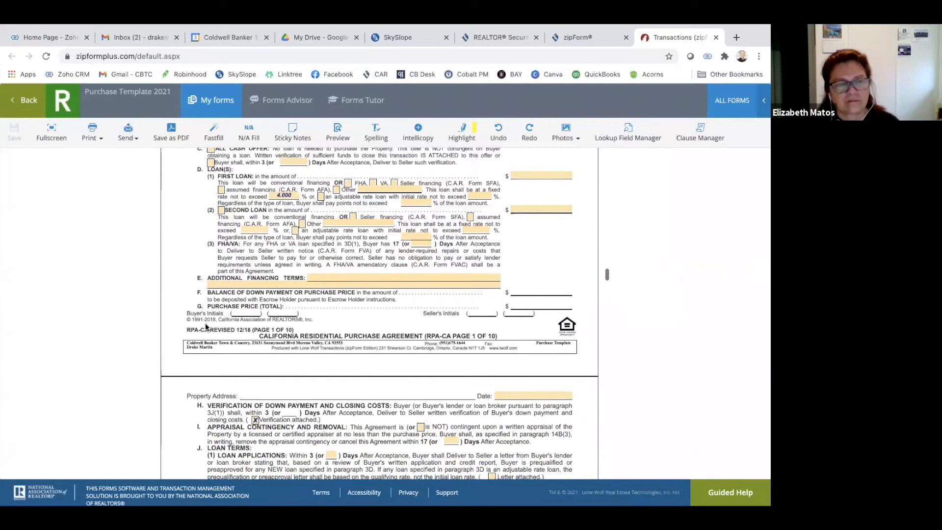
scroll(207, 317, down, 10)
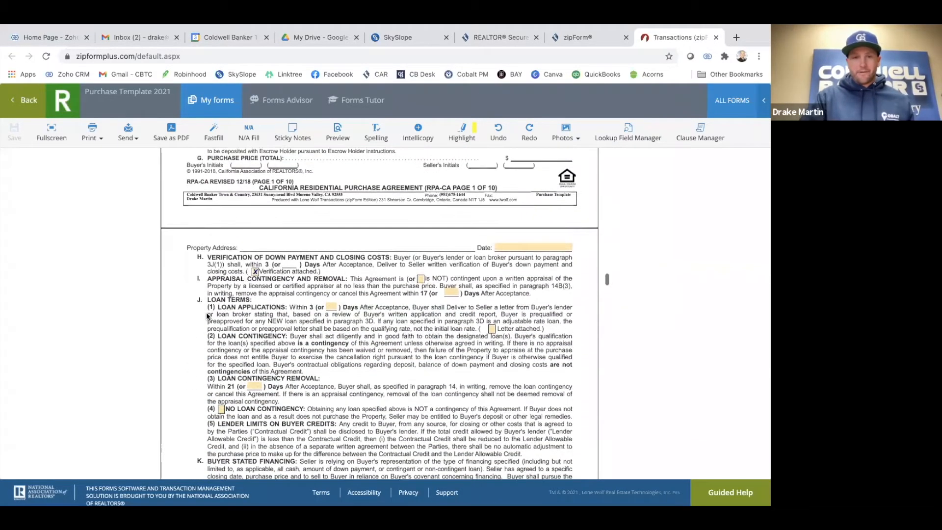
scroll(206, 308, down, 8)
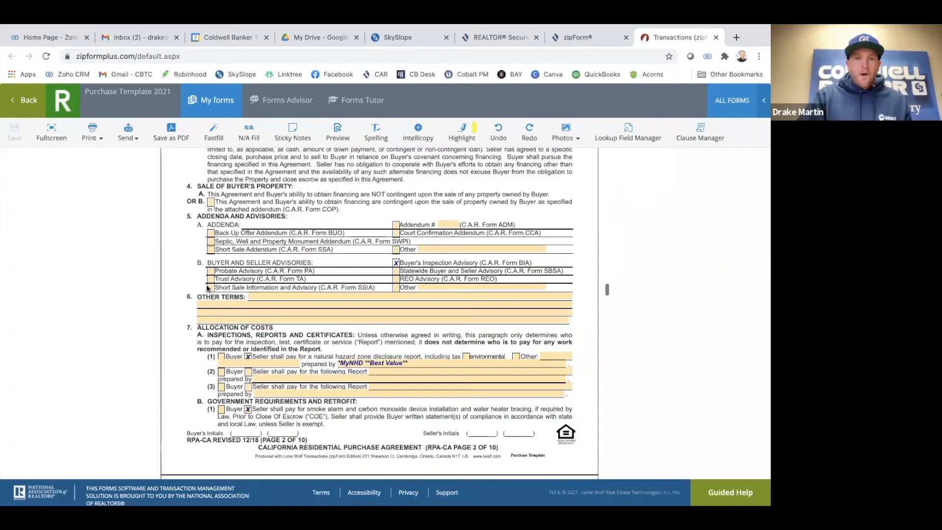
scroll(212, 280, up, 2)
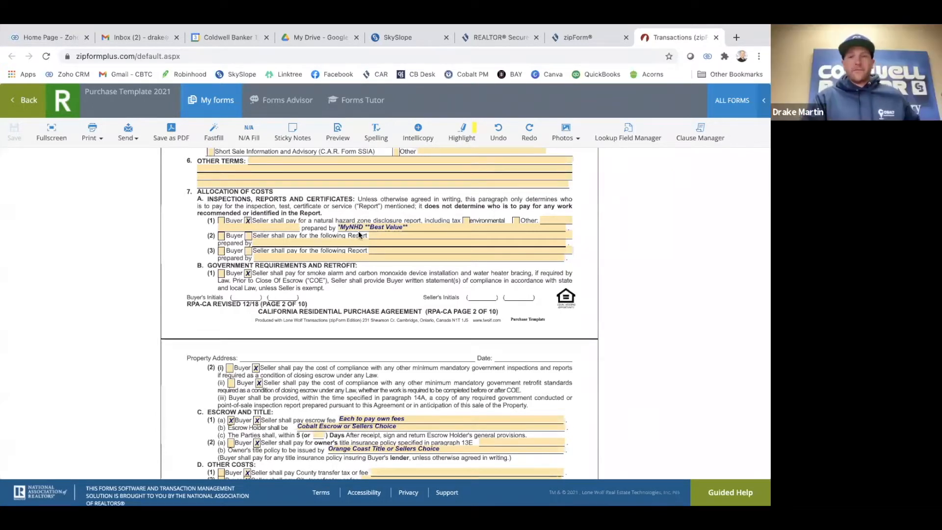
scroll(380, 233, down, 1)
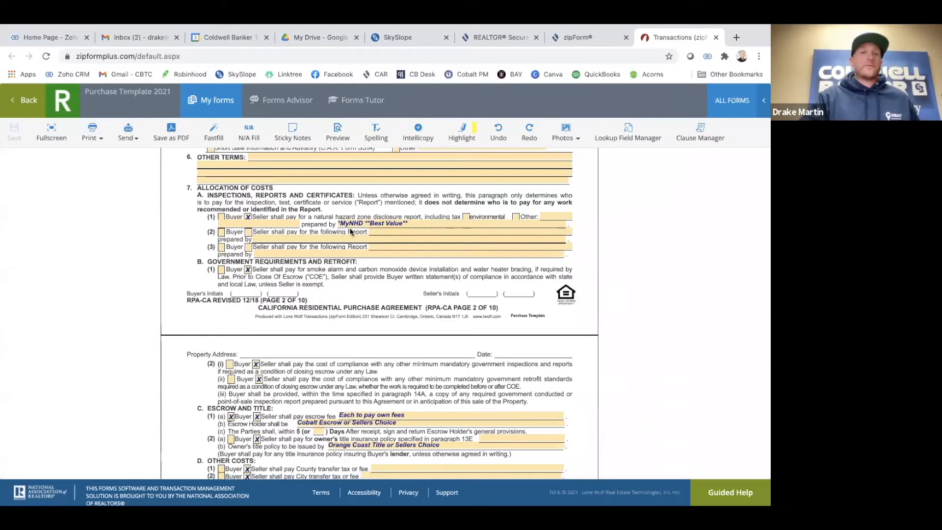
scroll(351, 232, down, 4)
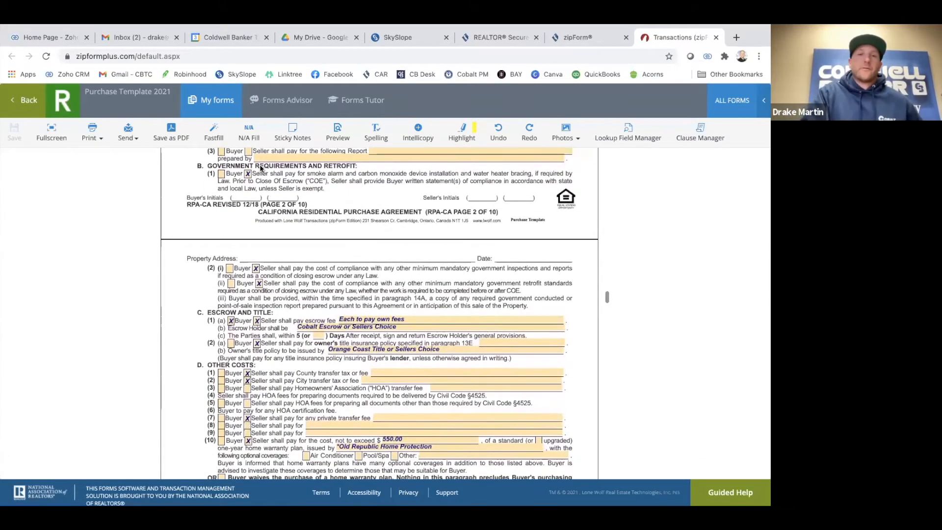
scroll(283, 183, down, 1)
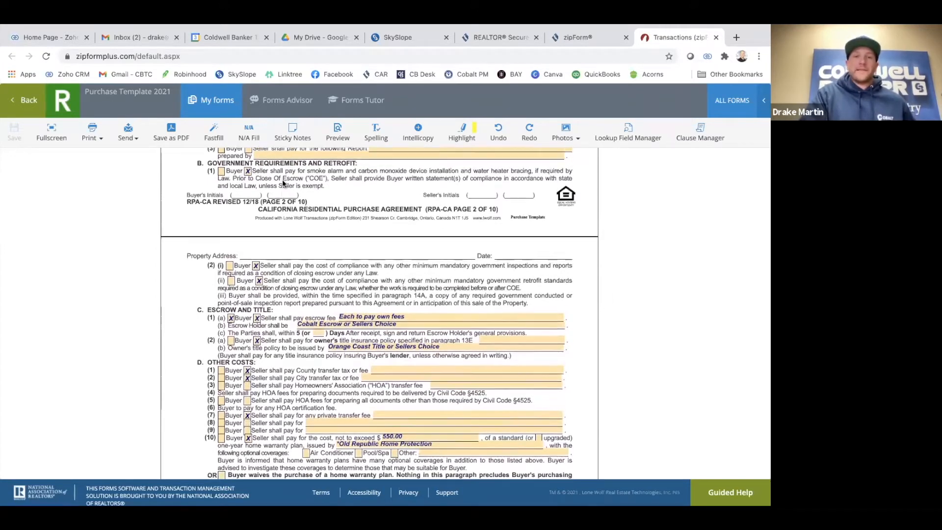
scroll(265, 183, up, 1)
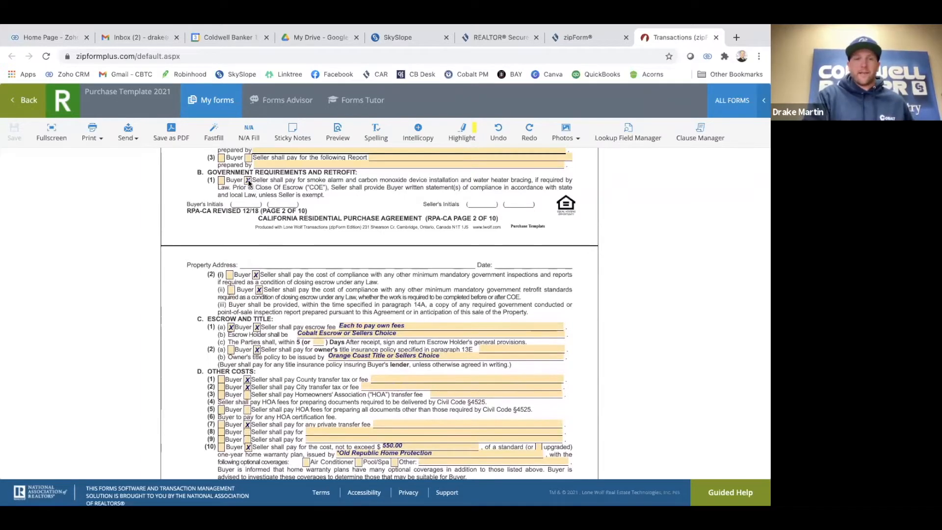
scroll(281, 294, down, 2)
scroll(281, 294, down, 3)
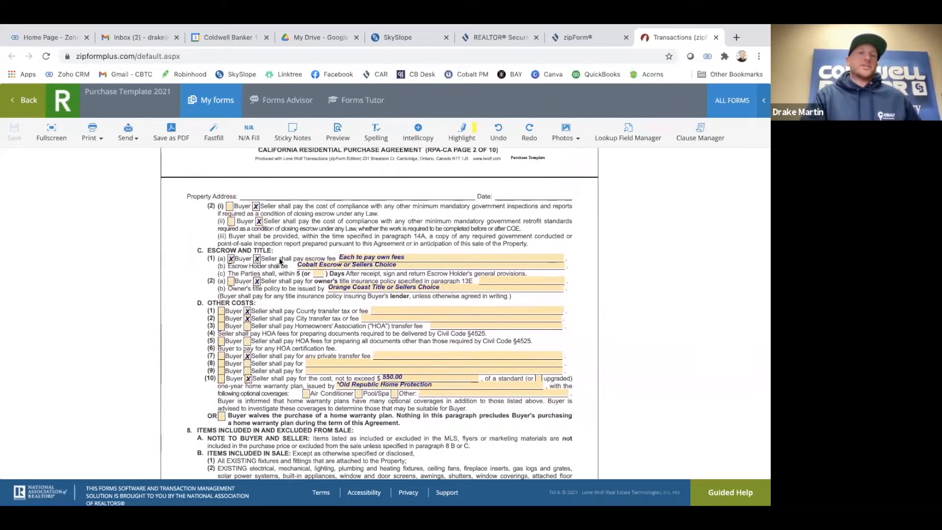
scroll(281, 262, up, 3)
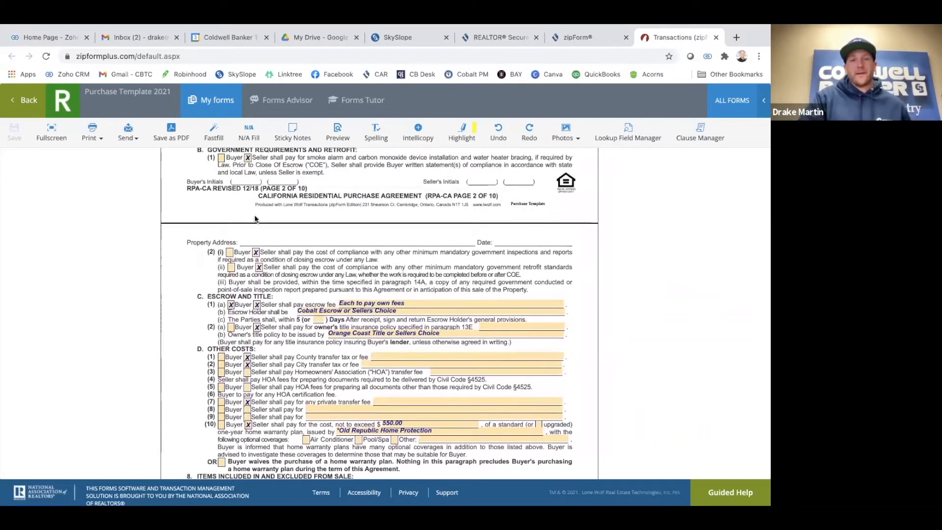
scroll(272, 244, down, 4)
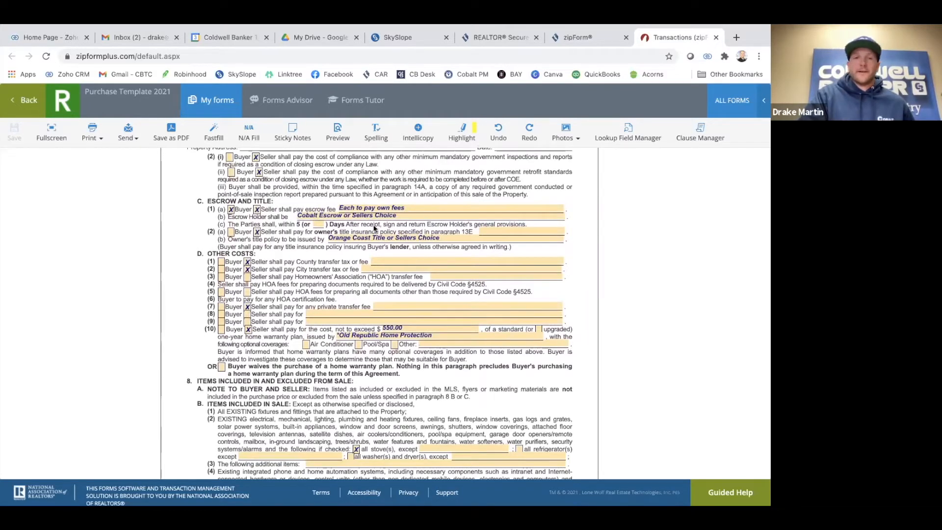
scroll(309, 236, down, 1)
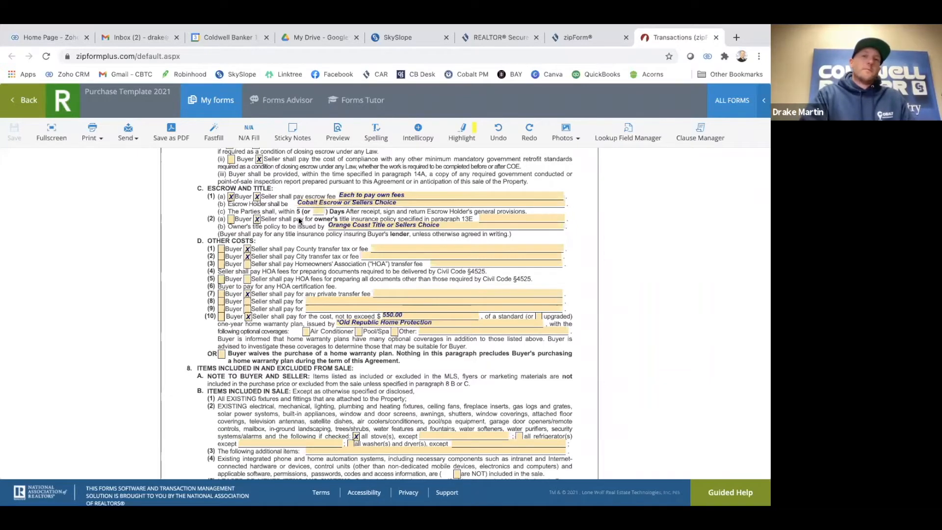
scroll(289, 223, down, 1)
scroll(290, 224, down, 1)
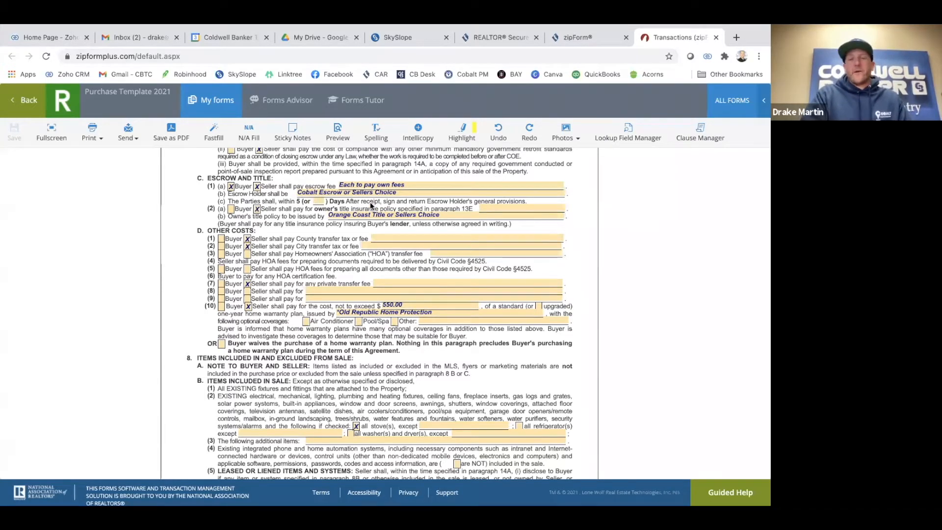
scroll(346, 230, down, 1)
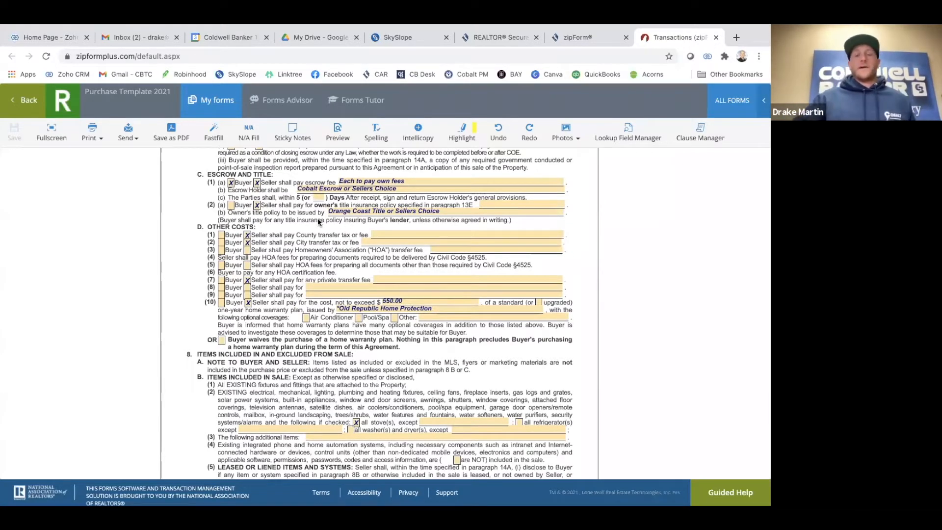
scroll(317, 218, down, 1)
scroll(317, 218, up, 1)
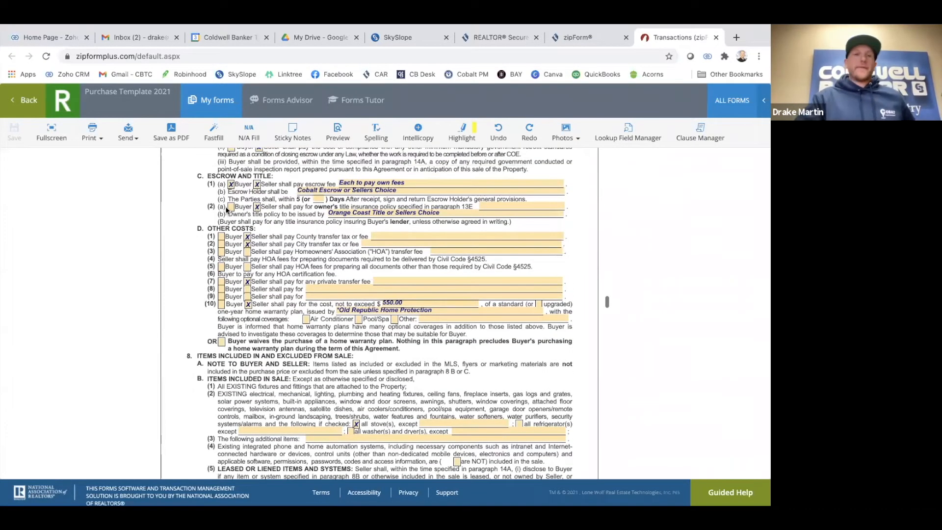
scroll(228, 210, down, 1)
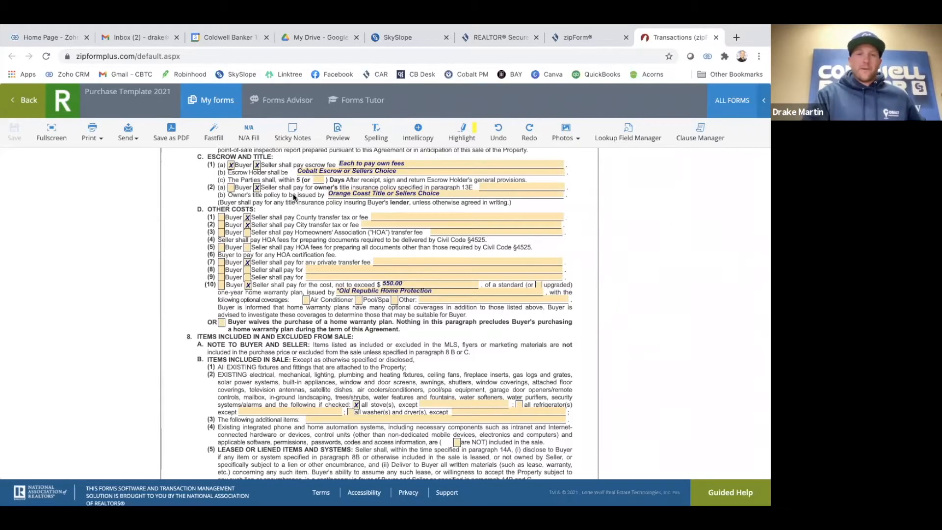
scroll(294, 202, down, 2)
scroll(293, 197, down, 1)
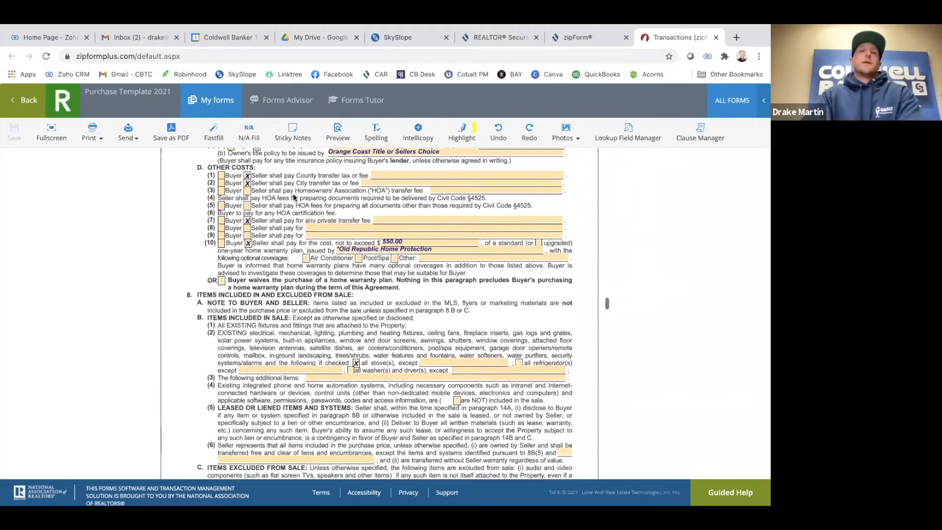
scroll(281, 197, down, 1)
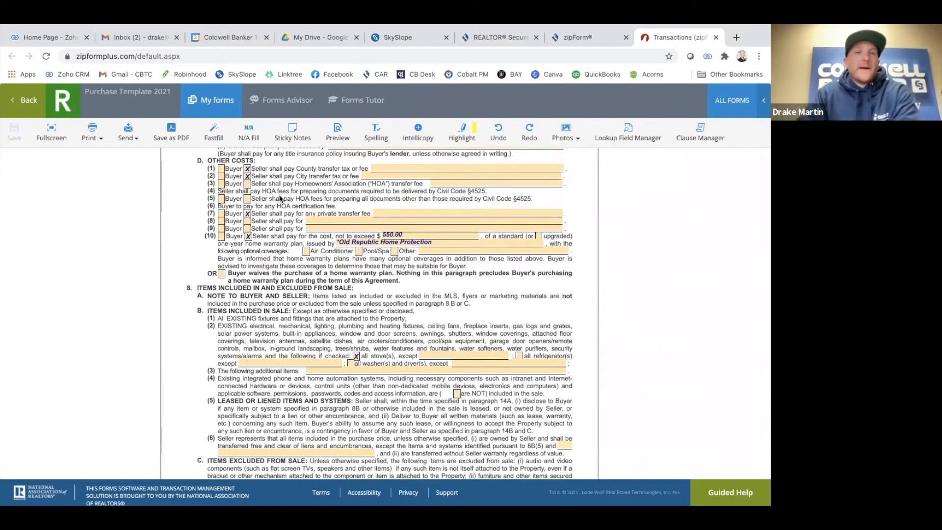
scroll(275, 196, up, 2)
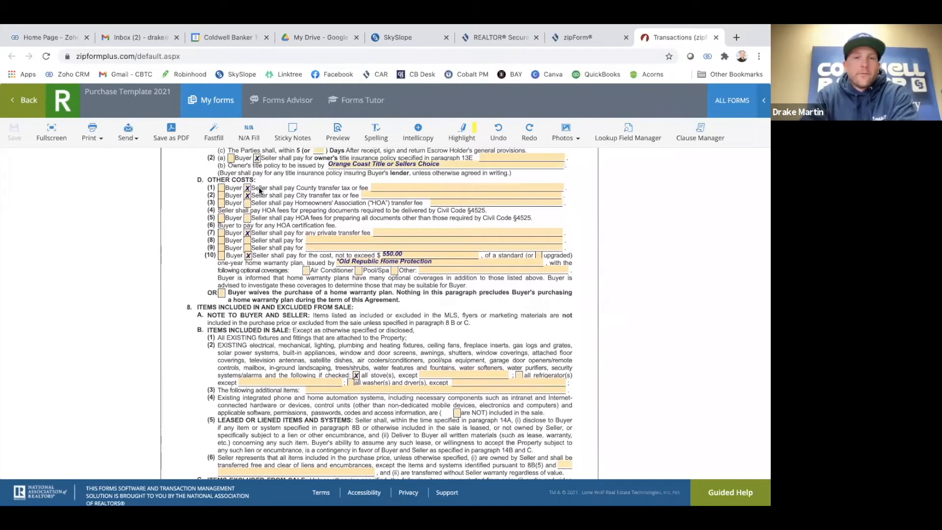
Mark the Seller as paying the county transfer tax in Other Costs
scroll(258, 187, down, 1)
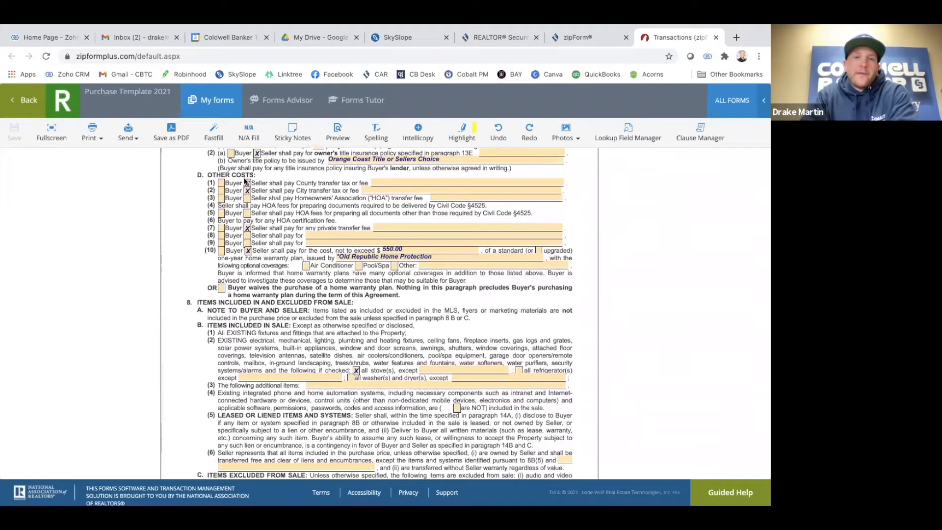
click(247, 182)
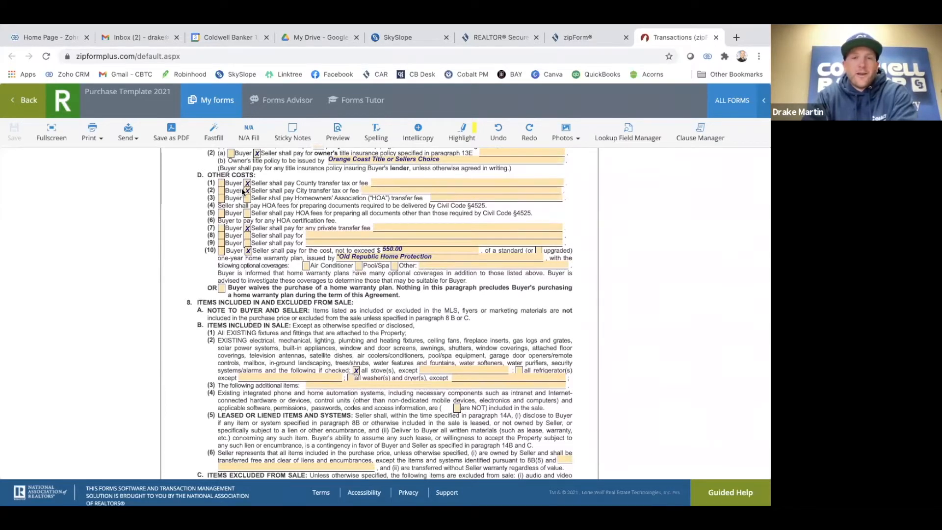
scroll(268, 192, down, 1)
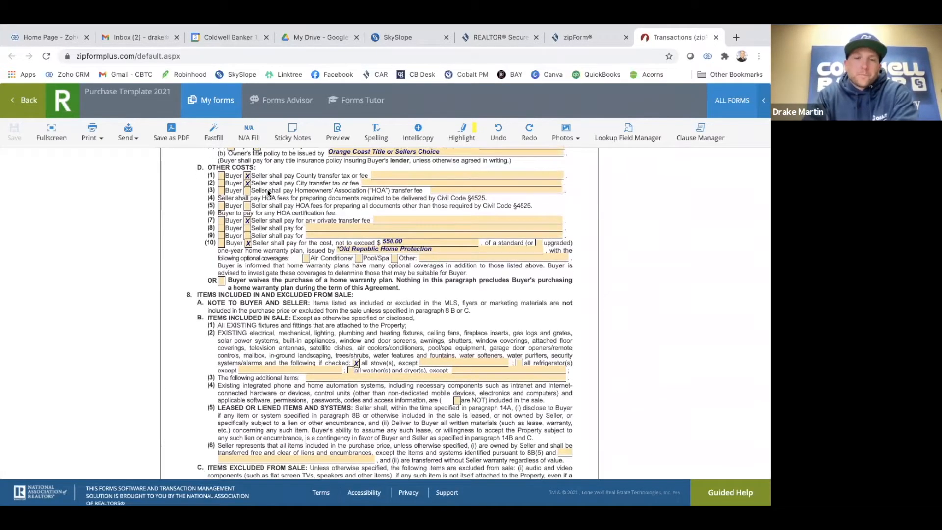
scroll(268, 193, up, 1)
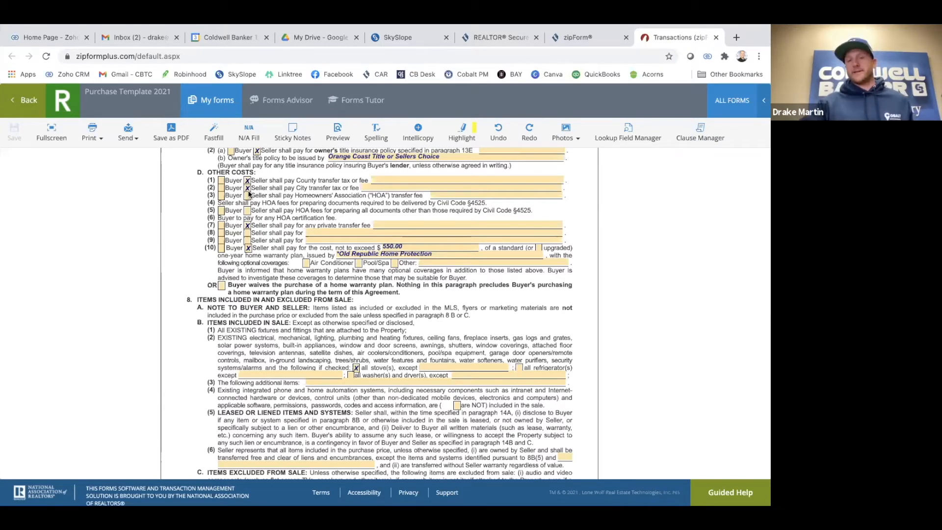
scroll(260, 193, up, 1)
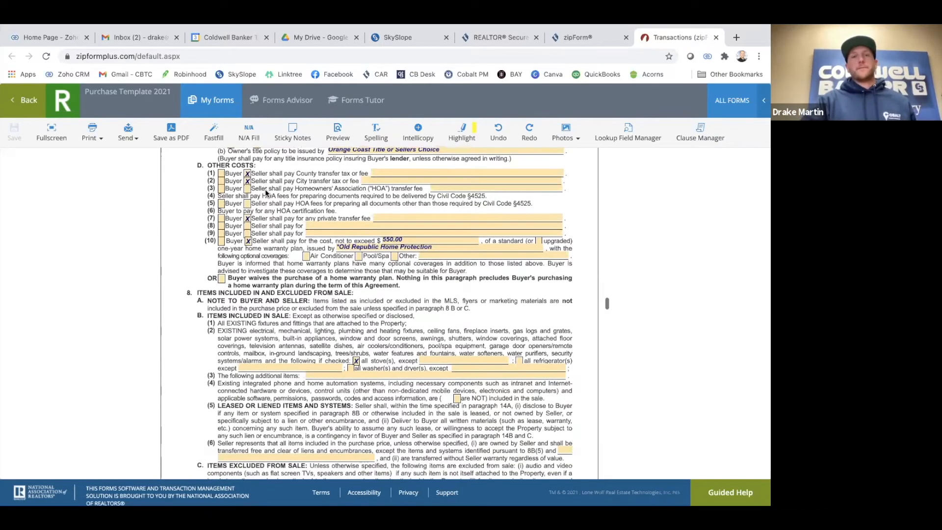
scroll(265, 193, down, 3)
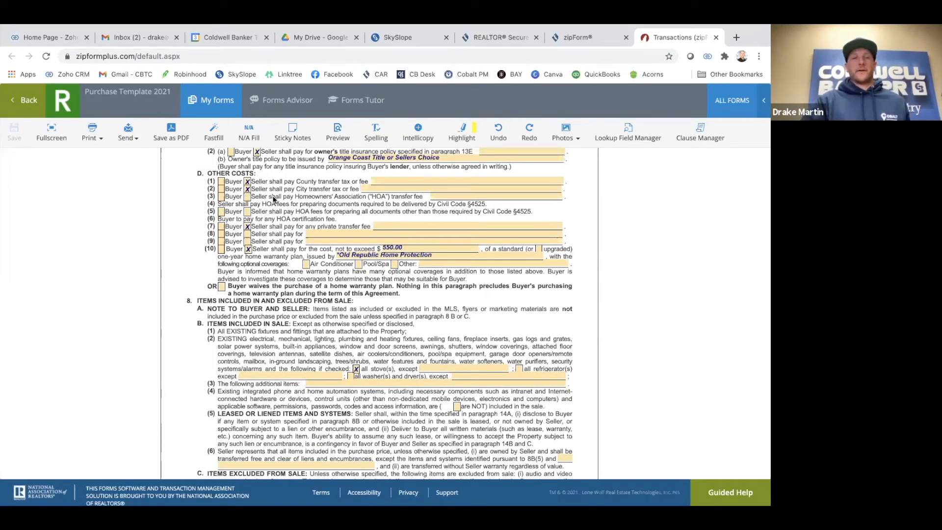
scroll(272, 196, up, 1)
right_click(273, 196)
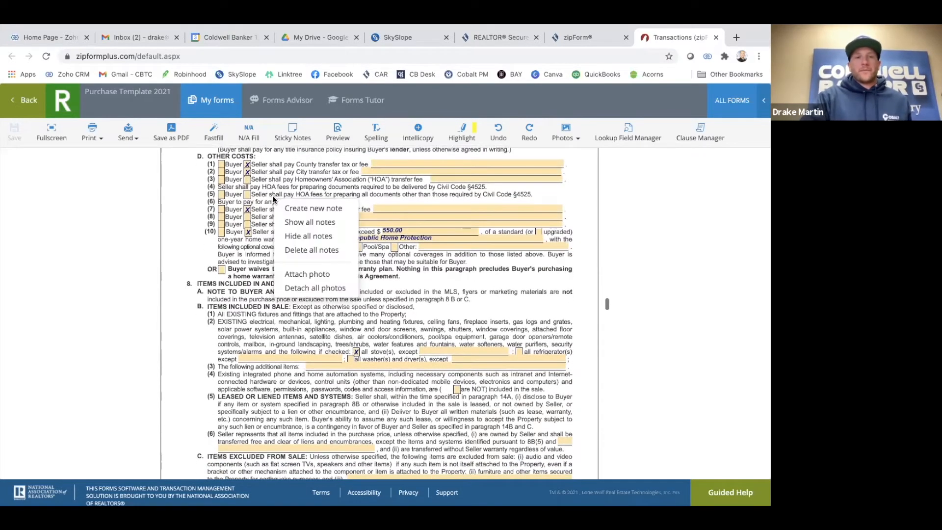
click(174, 226)
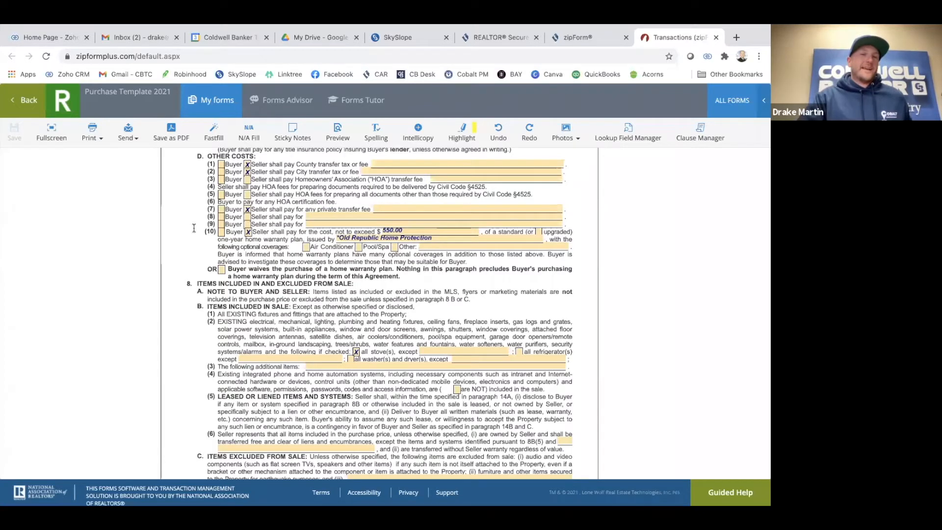
scroll(245, 178, up, 3)
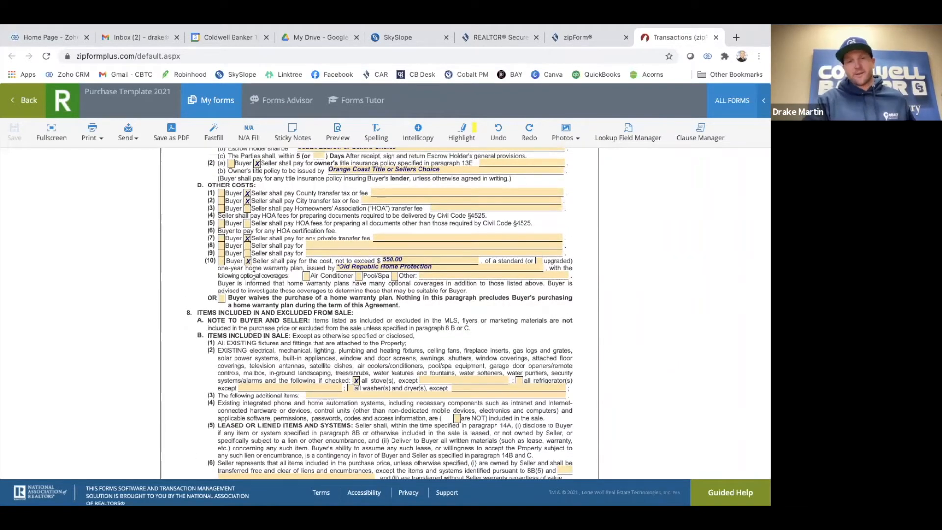
Leave the HOA transfer fee, HOA document fee and lines 8–9 unchecked, keeping Seller on the private transfer fee
click(247, 209)
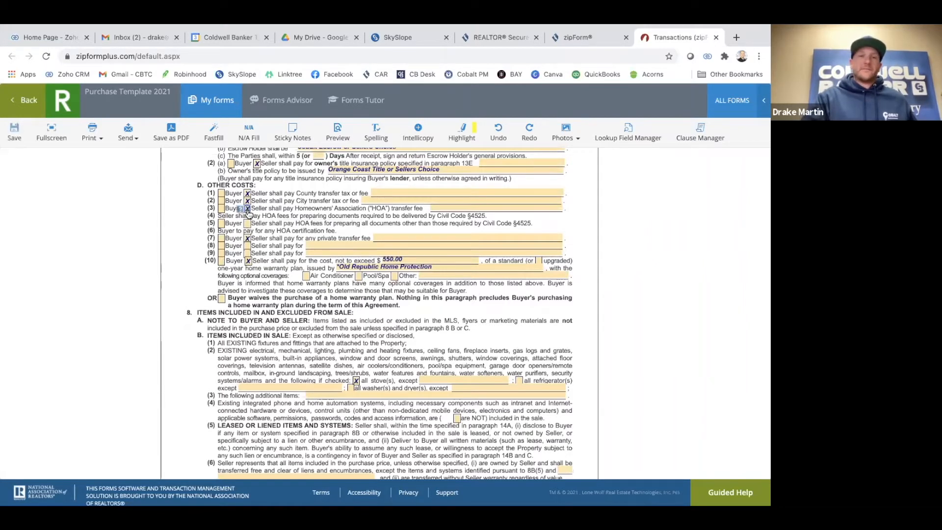
click(248, 224)
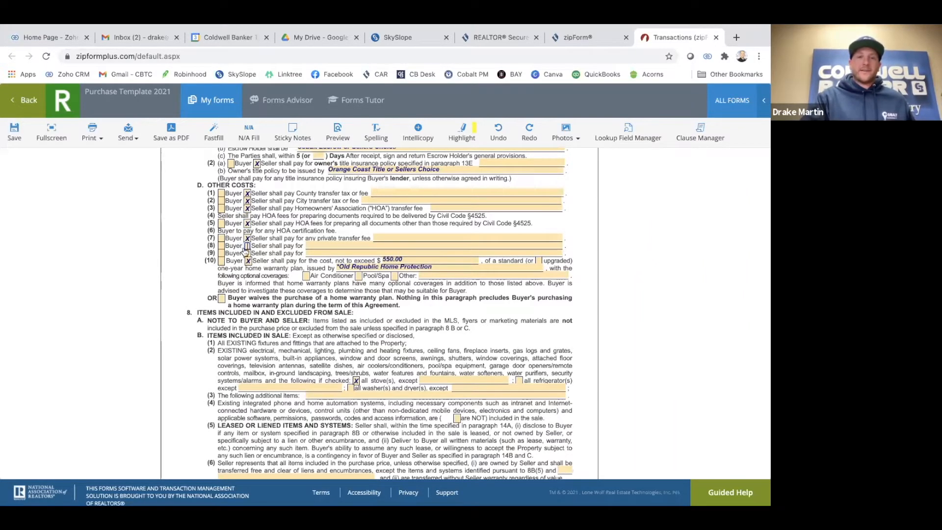
click(248, 246)
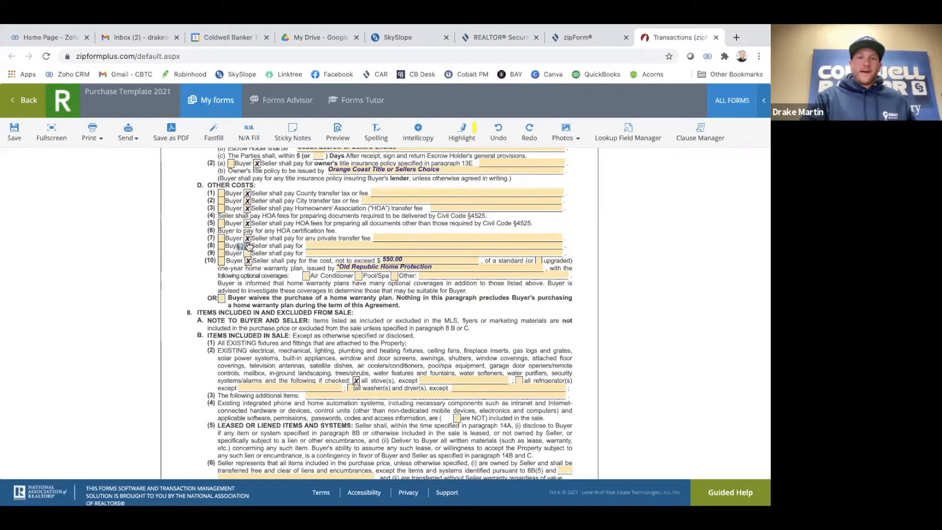
click(248, 253)
scroll(253, 254, up, 1)
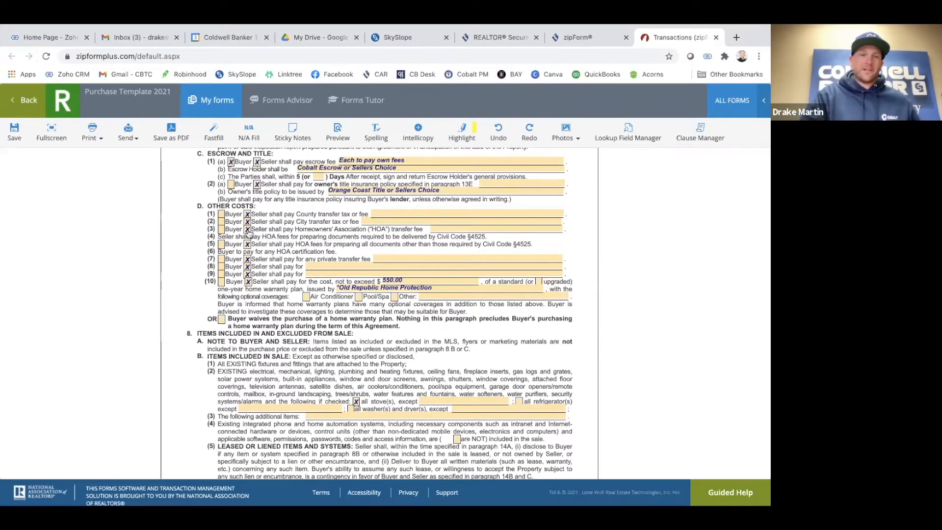
click(248, 230)
click(249, 244)
click(247, 259)
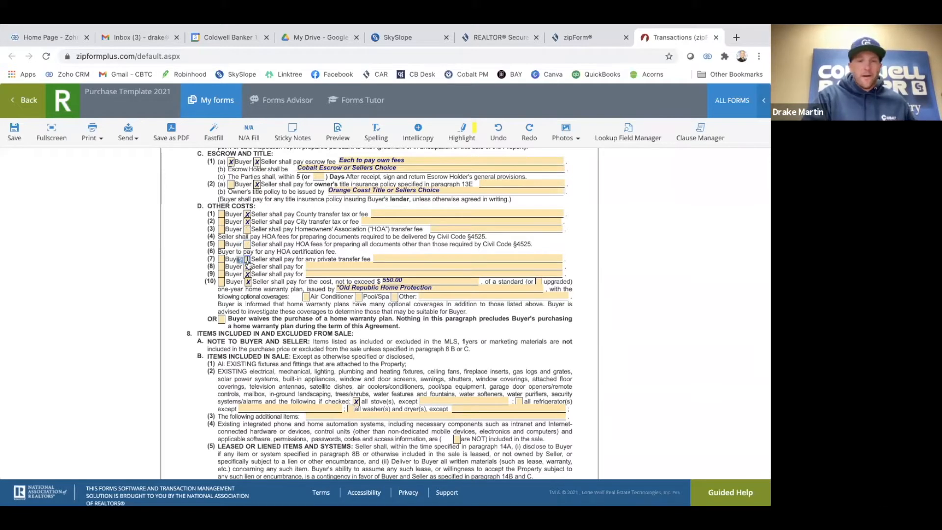
click(247, 266)
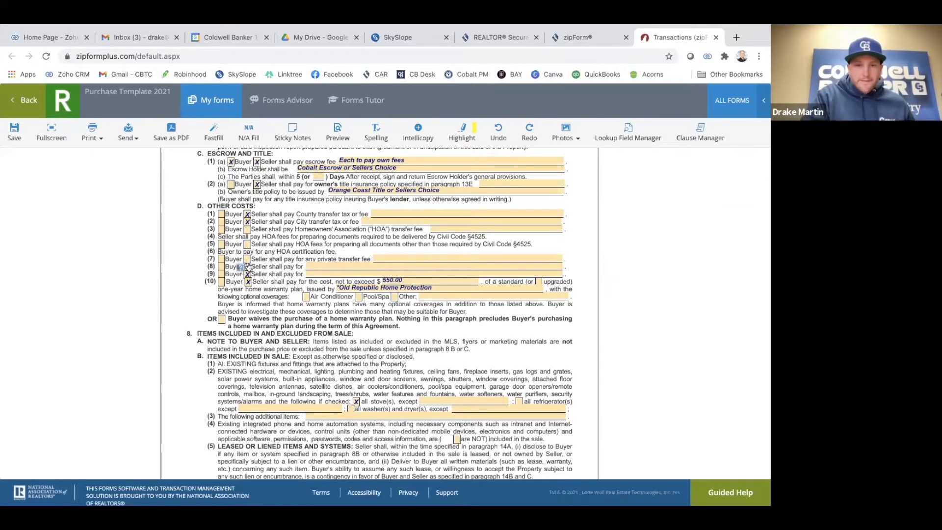
click(248, 259)
click(248, 273)
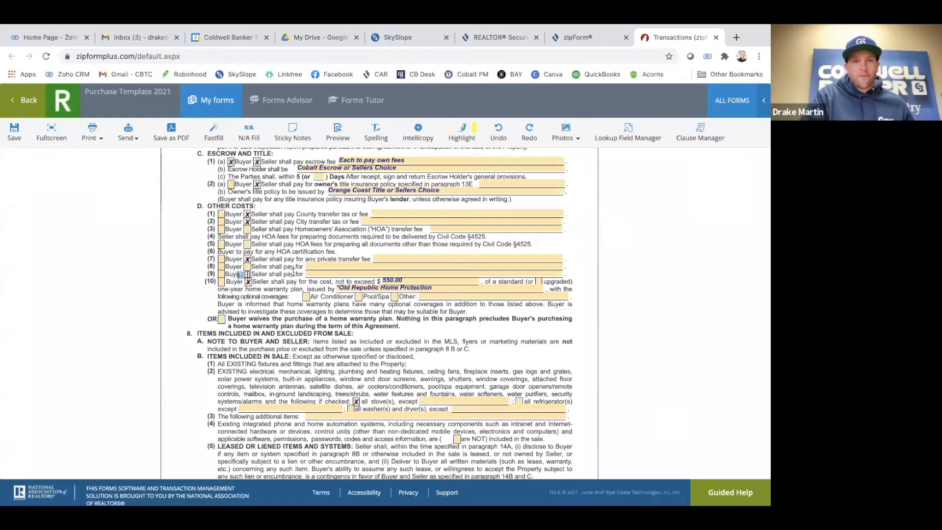
scroll(258, 227, down, 1)
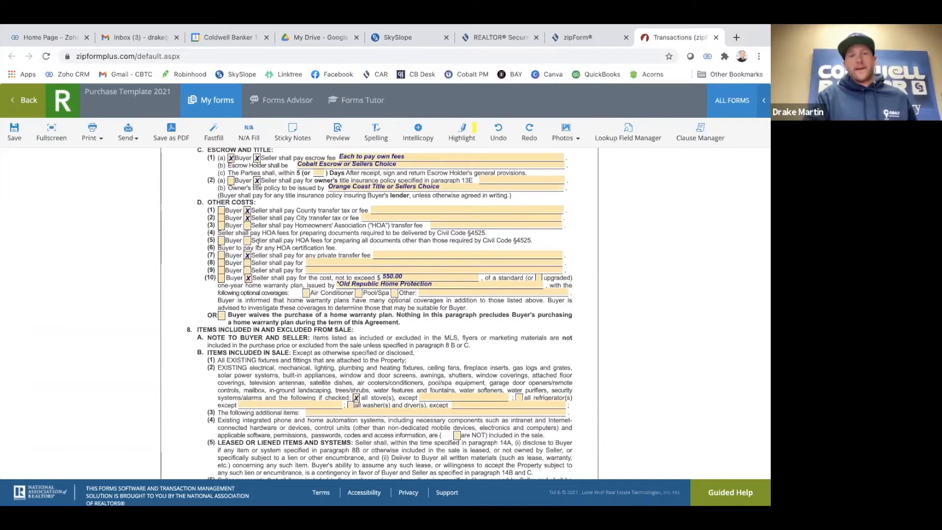
scroll(261, 234, down, 1)
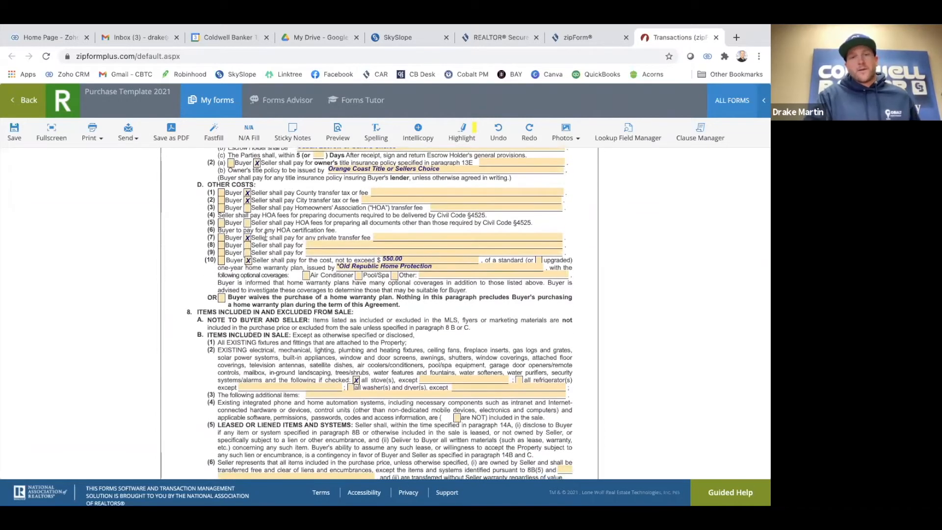
scroll(282, 242, down, 1)
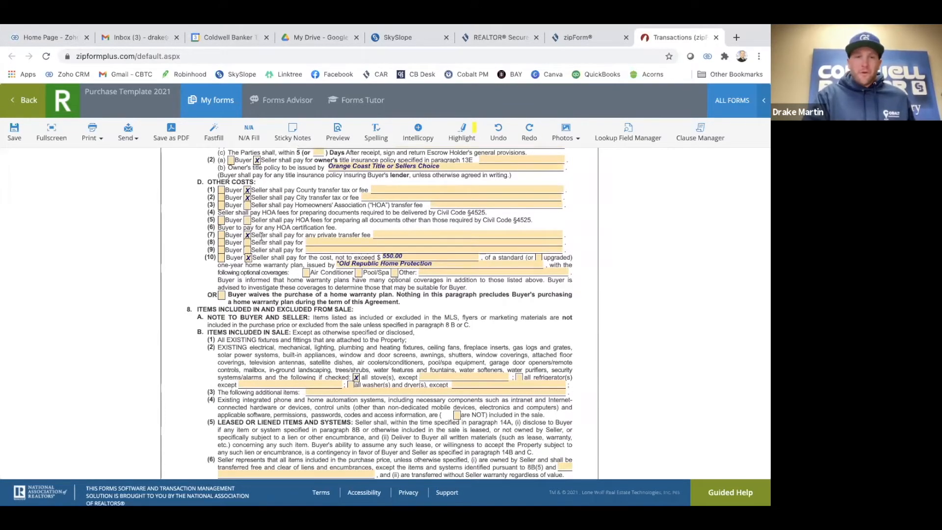
scroll(255, 236, down, 2)
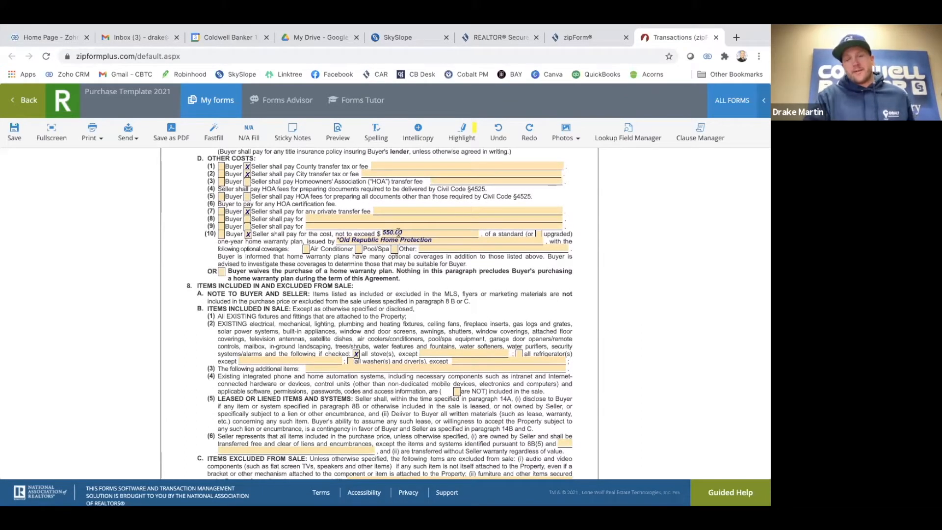
scroll(400, 232, down, 1)
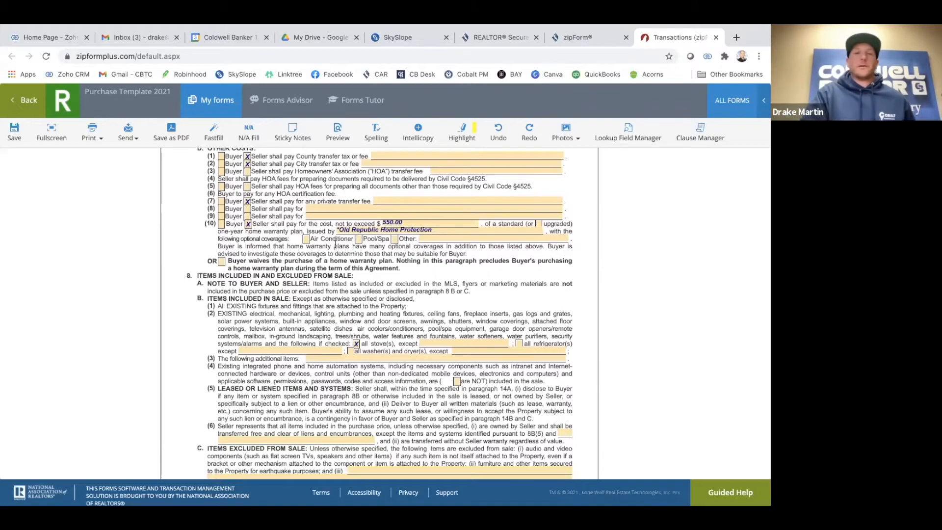
scroll(297, 310, down, 2)
scroll(297, 310, down, 8)
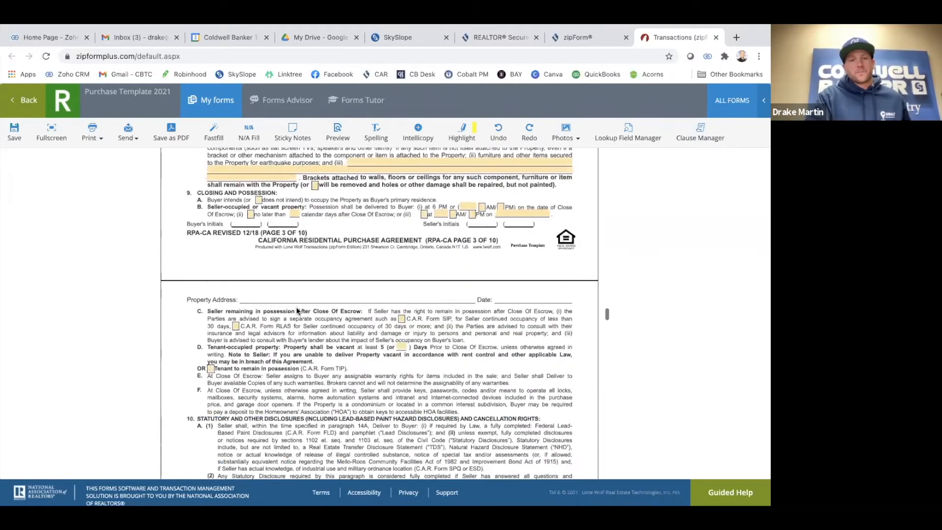
scroll(296, 294, up, 5)
scroll(297, 298, up, 10)
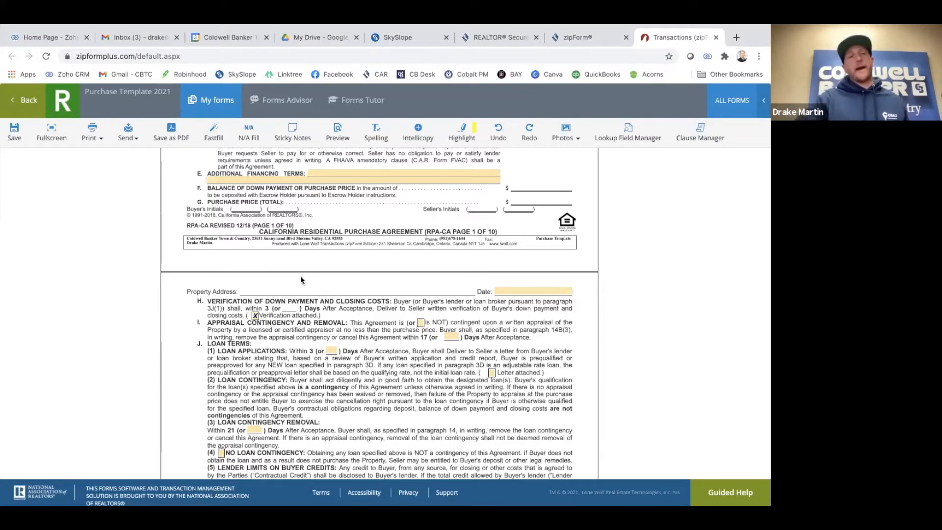
scroll(292, 271, down, 3)
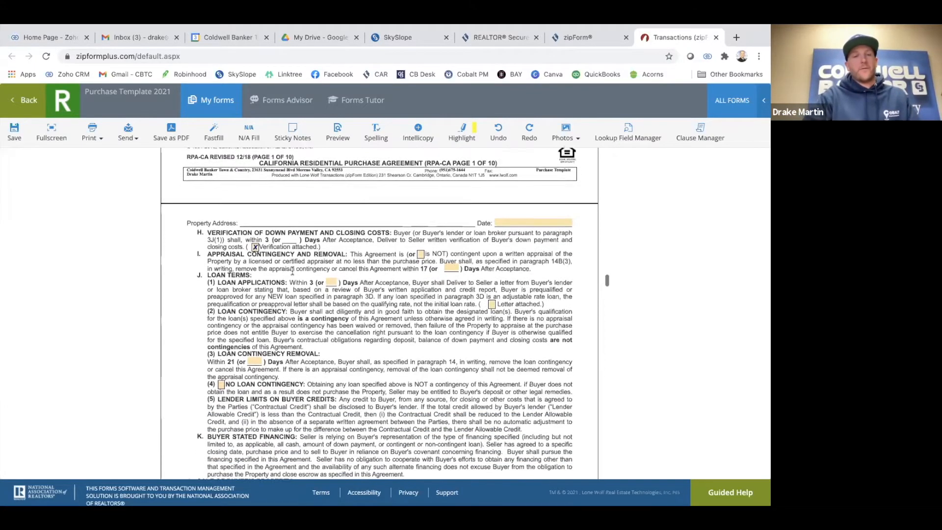
scroll(292, 270, up, 8)
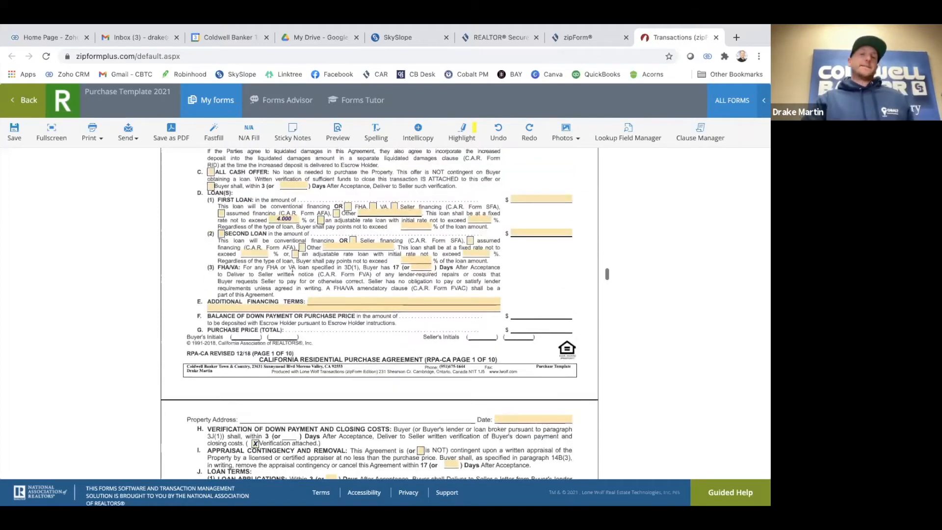
scroll(292, 274, down, 10)
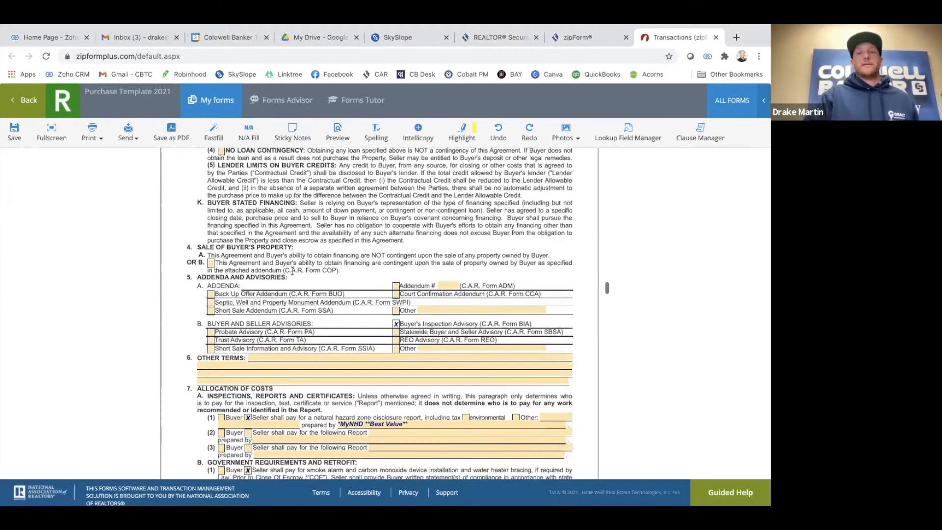
scroll(292, 274, down, 1)
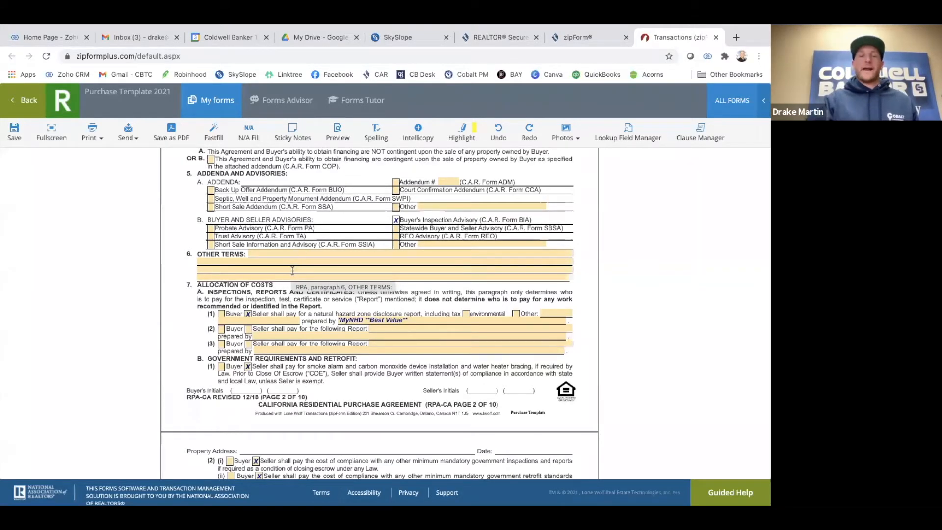
scroll(289, 269, down, 4)
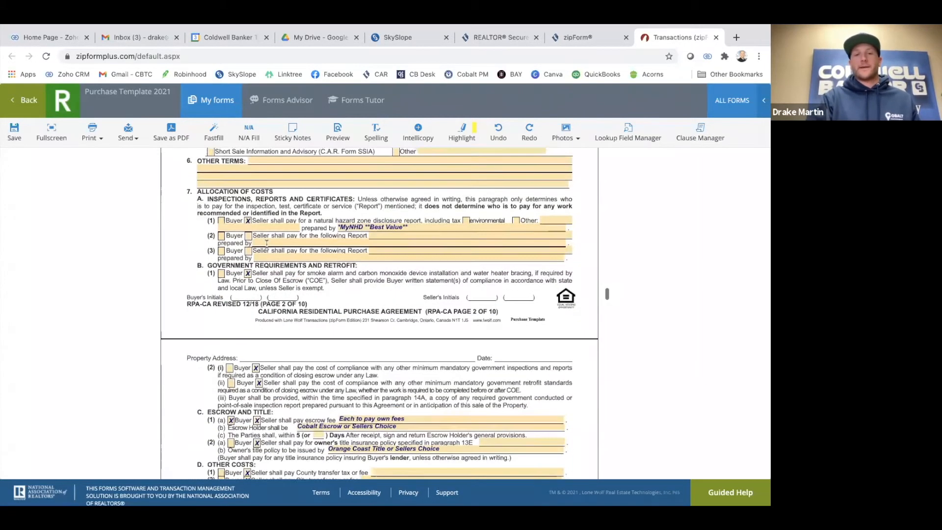
scroll(266, 243, down, 5)
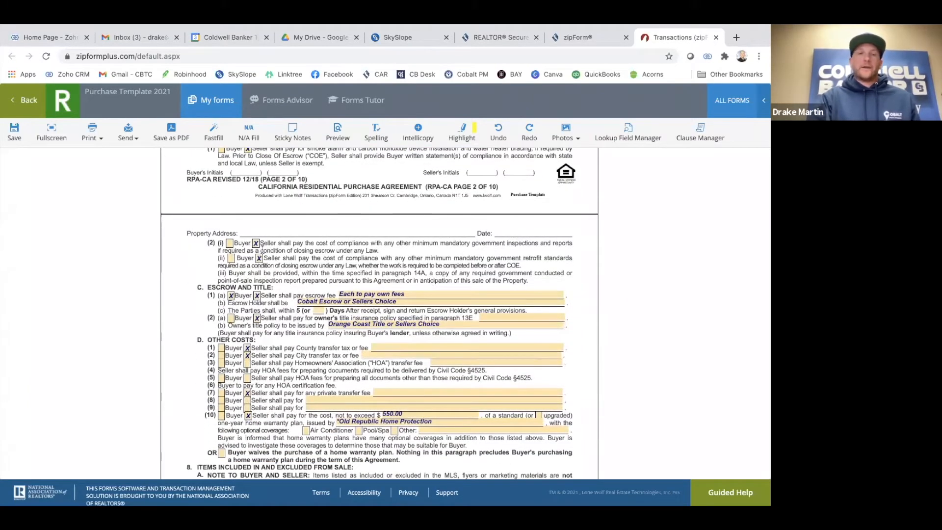
scroll(259, 266, down, 3)
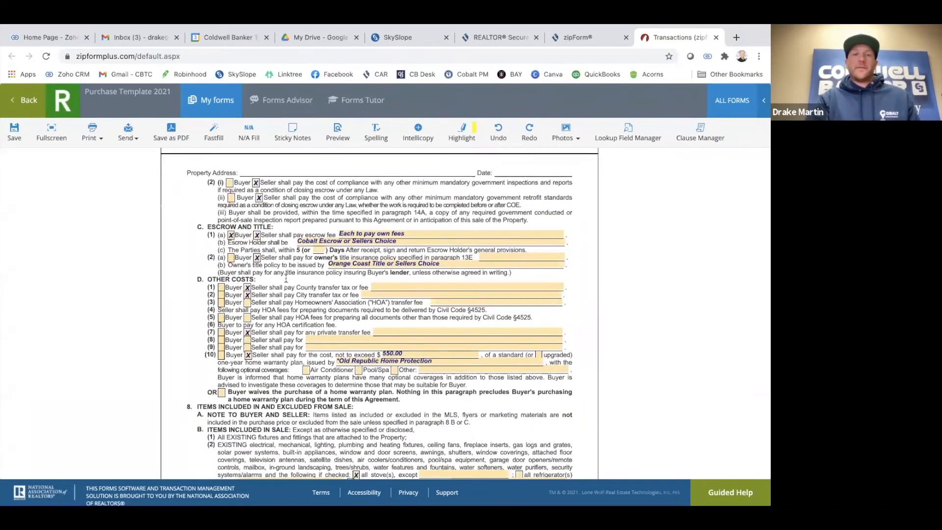
scroll(257, 324, down, 7)
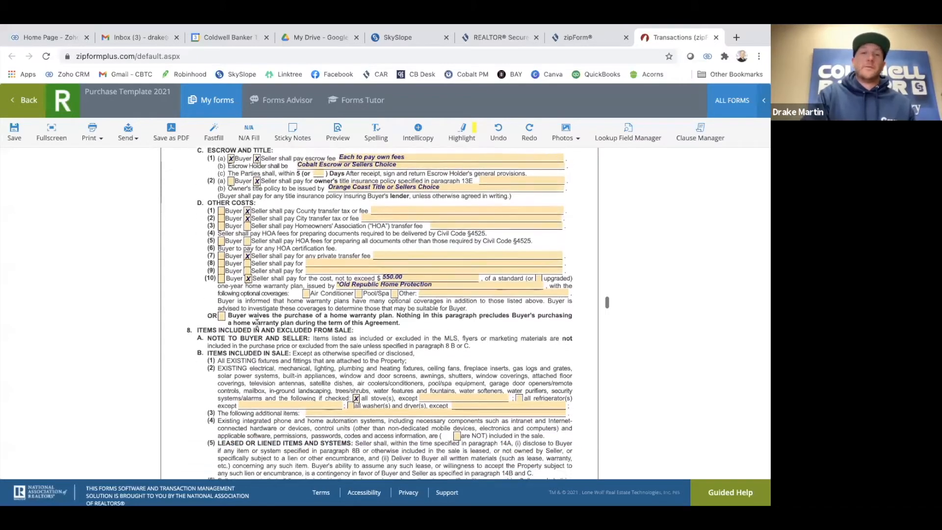
scroll(261, 307, down, 3)
scroll(236, 275, up, 10)
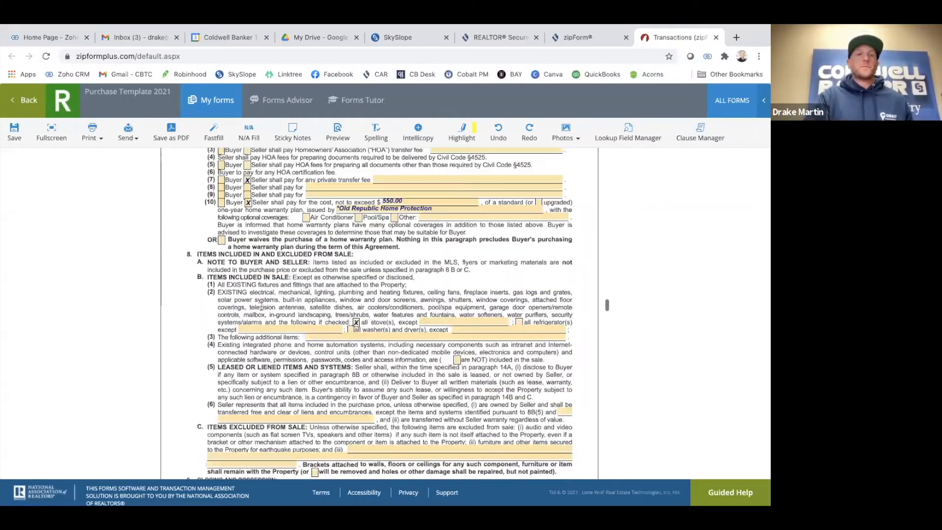
click(25, 100)
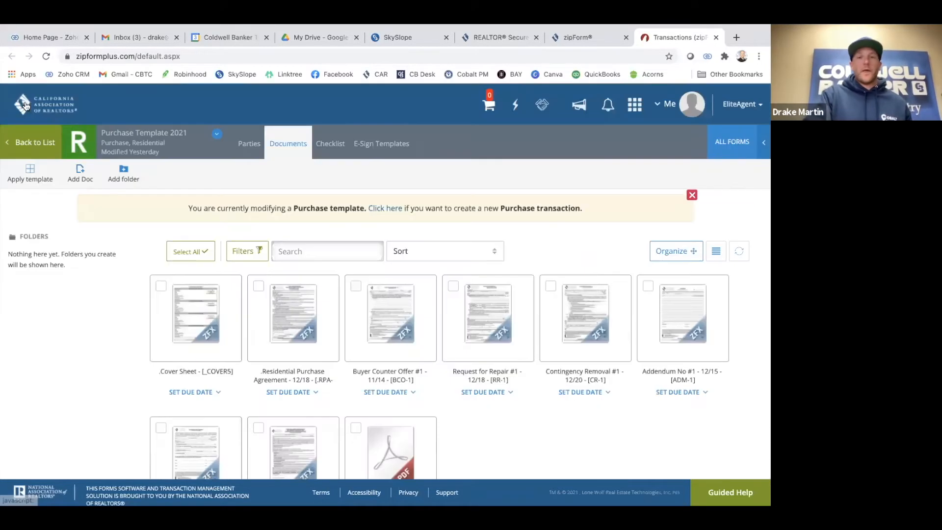
scroll(460, 362, down, 3)
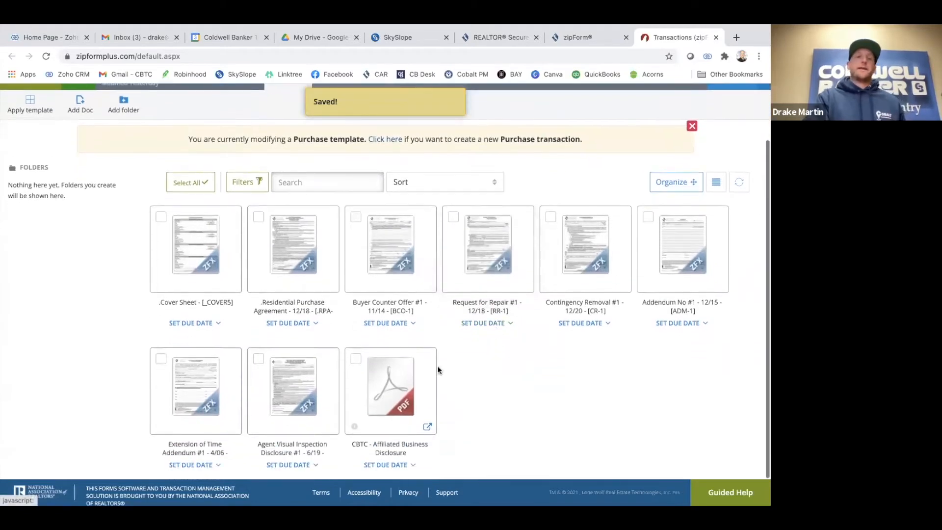
mouse_move(393, 377)
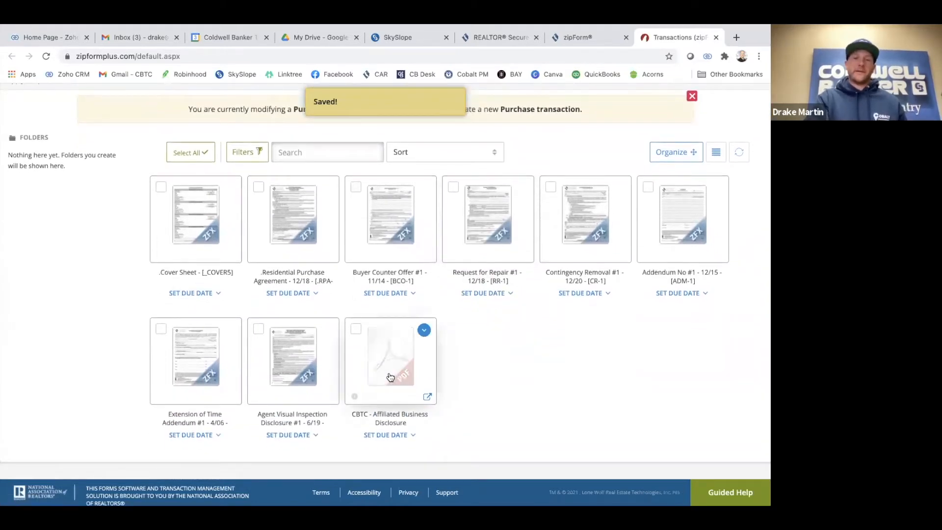
scroll(504, 355, up, 1)
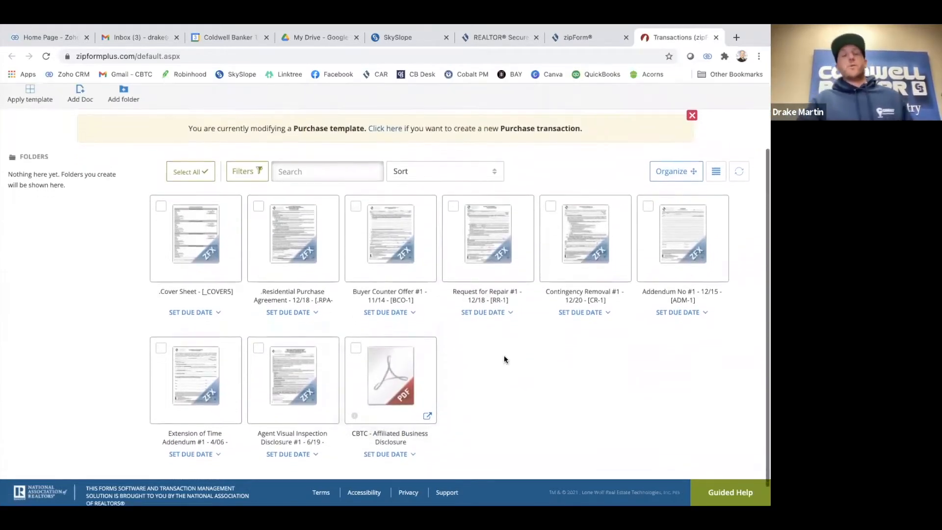
scroll(481, 354, up, 1)
scroll(481, 354, down, 2)
scroll(573, 286, up, 2)
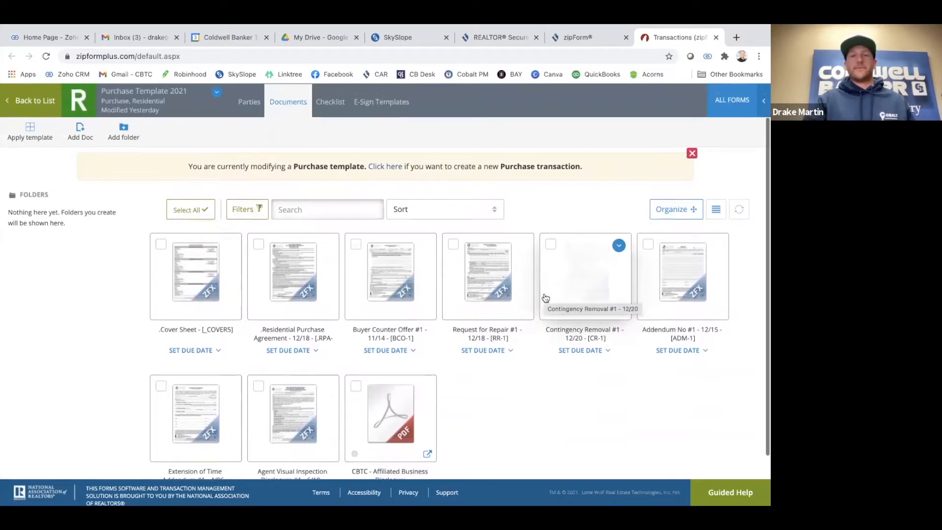
scroll(542, 296, up, 1)
scroll(499, 345, down, 2)
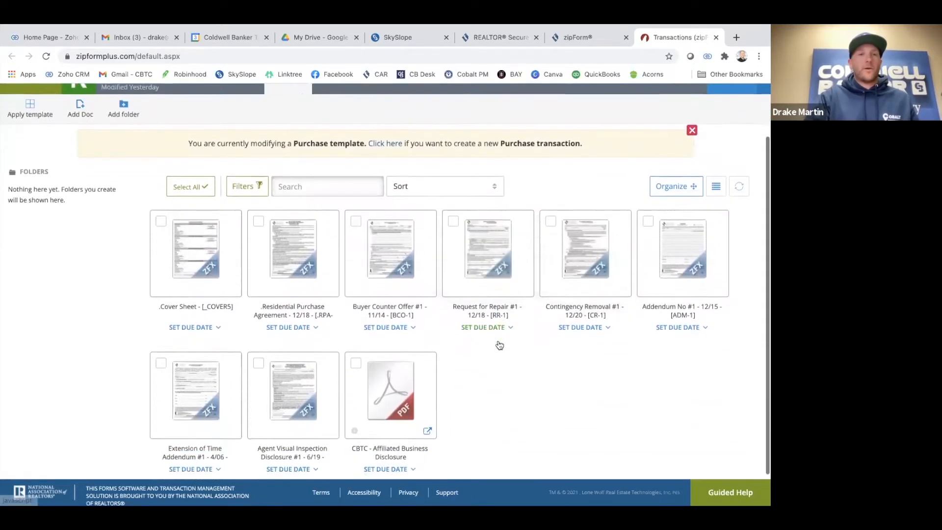
click(81, 109)
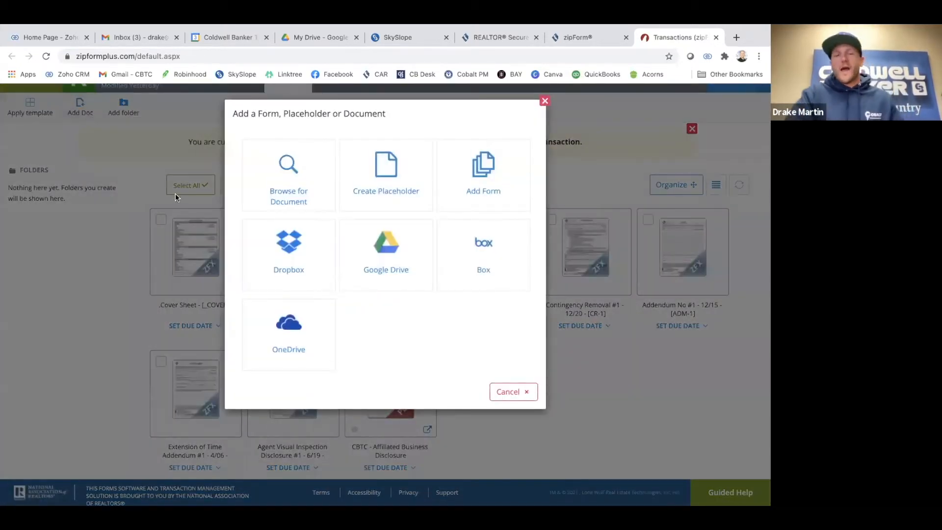
click(296, 169)
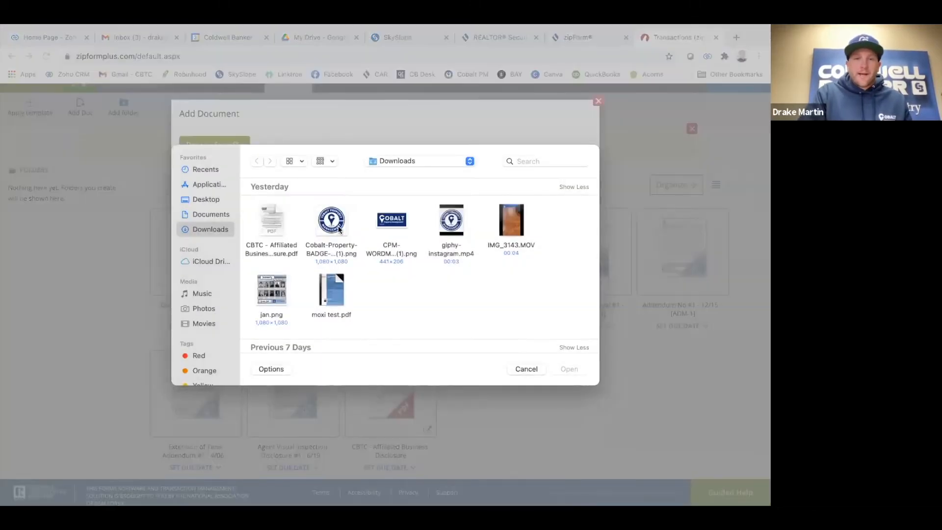
scroll(333, 231, down, 1)
scroll(339, 228, down, 5)
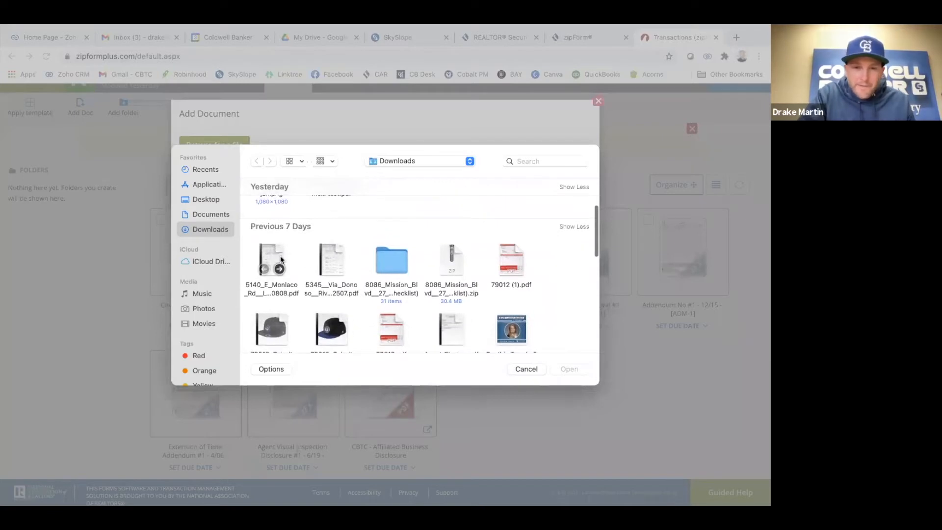
click(334, 253)
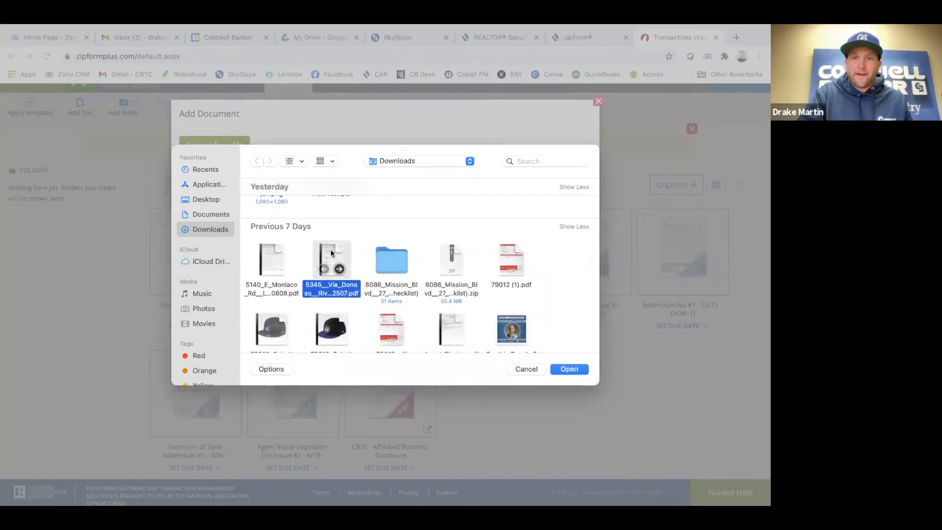
scroll(373, 293, down, 2)
scroll(373, 293, up, 3)
click(571, 369)
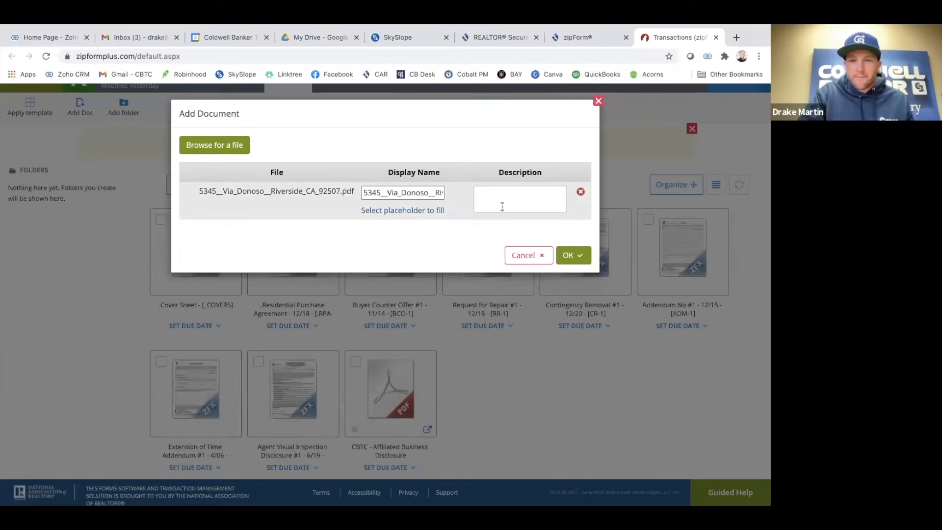
click(575, 256)
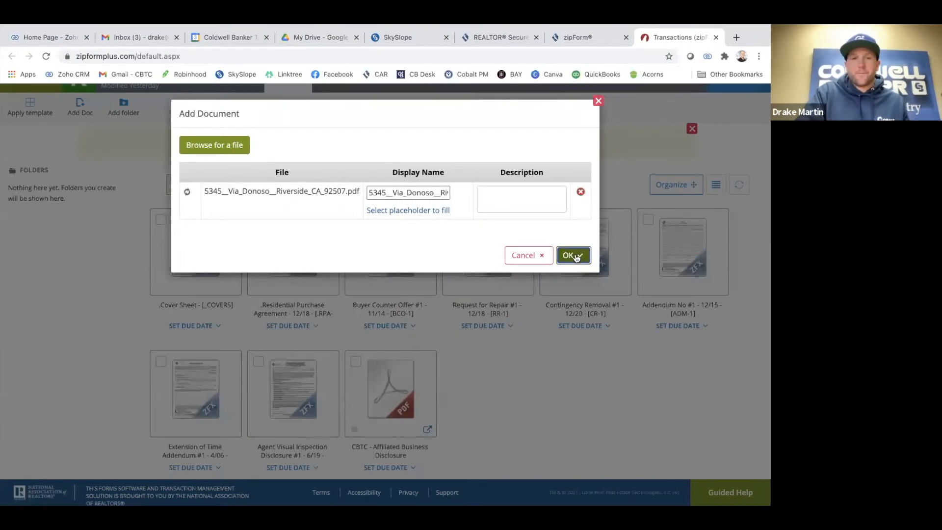
scroll(573, 351, down, 1)
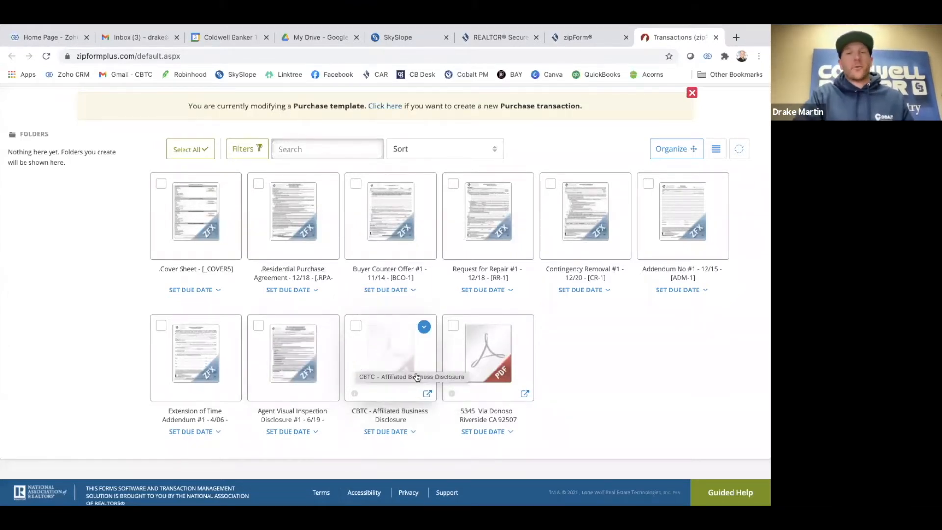
Return from Purchase Template 2021's documents to the Templates list, now showing it modified just now
scroll(372, 372, up, 1)
scroll(372, 371, up, 2)
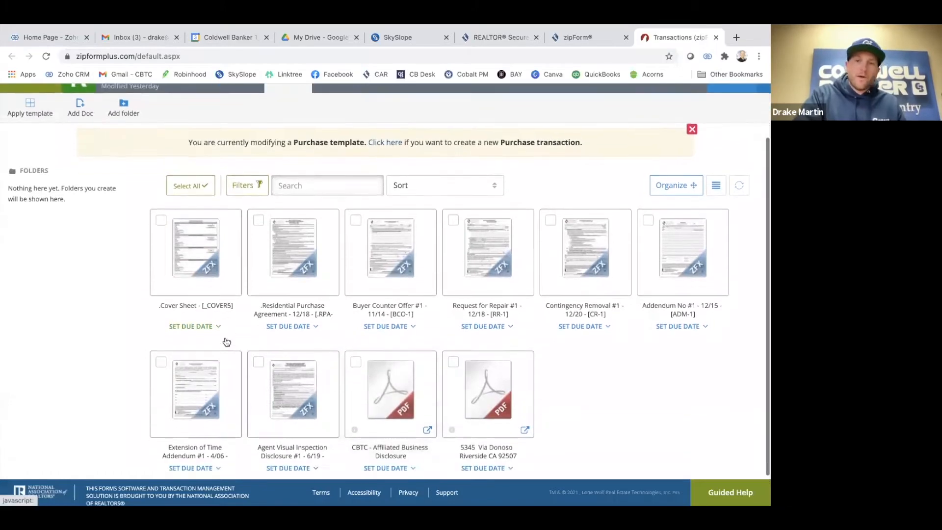
scroll(382, 342, down, 3)
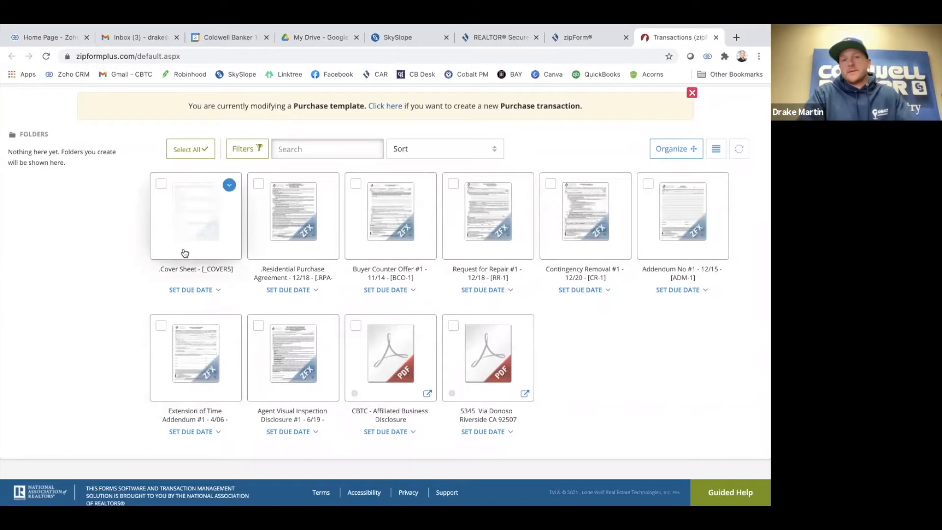
click(278, 244)
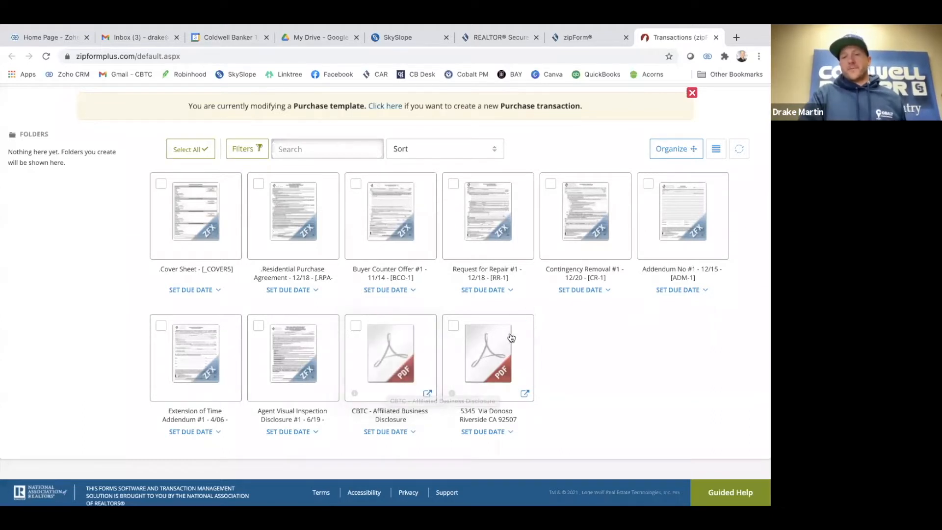
scroll(503, 353, up, 3)
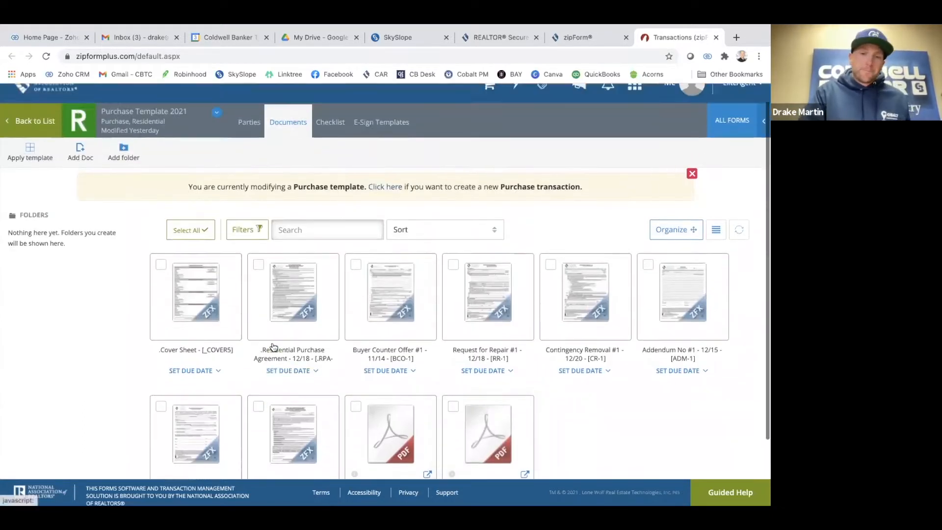
click(27, 146)
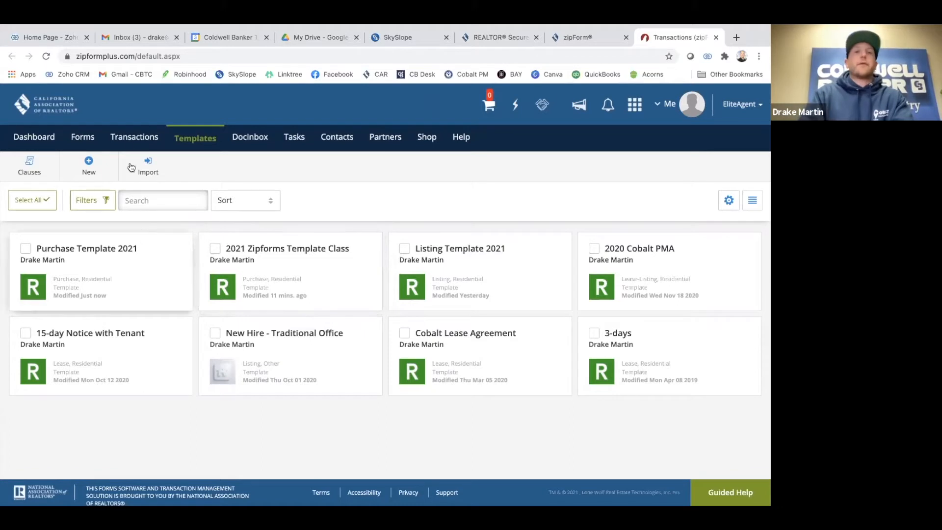
Show the zipForm Plus Transactions list, then open a new Chrome tab
click(131, 138)
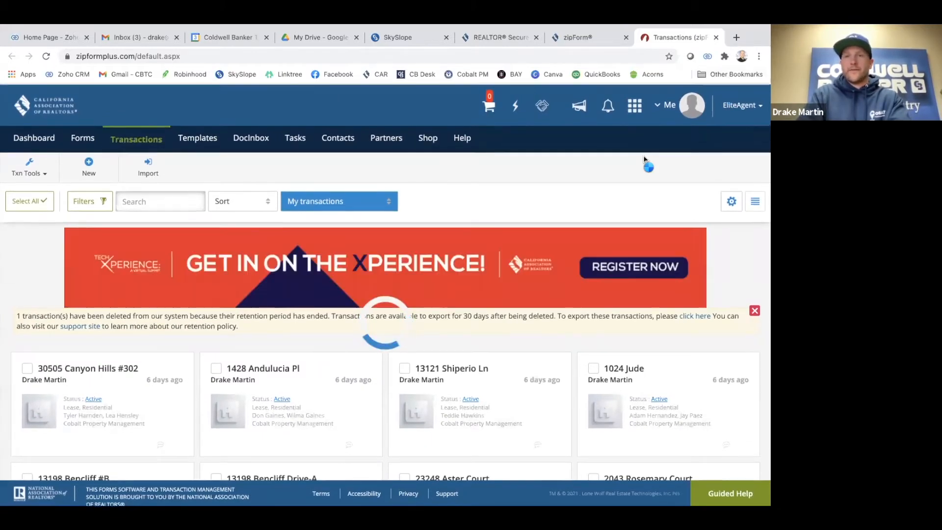
mouse_move(746, 27)
click(736, 64)
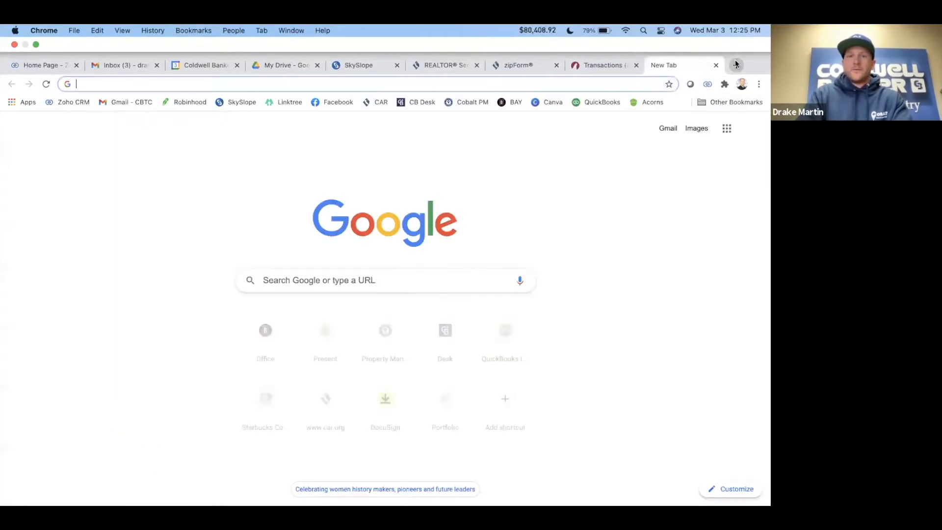
Search 'crmls' and sign in to the CRMLS MLS dashboard with the user ID and password
text(crmls.org)
key(Return)
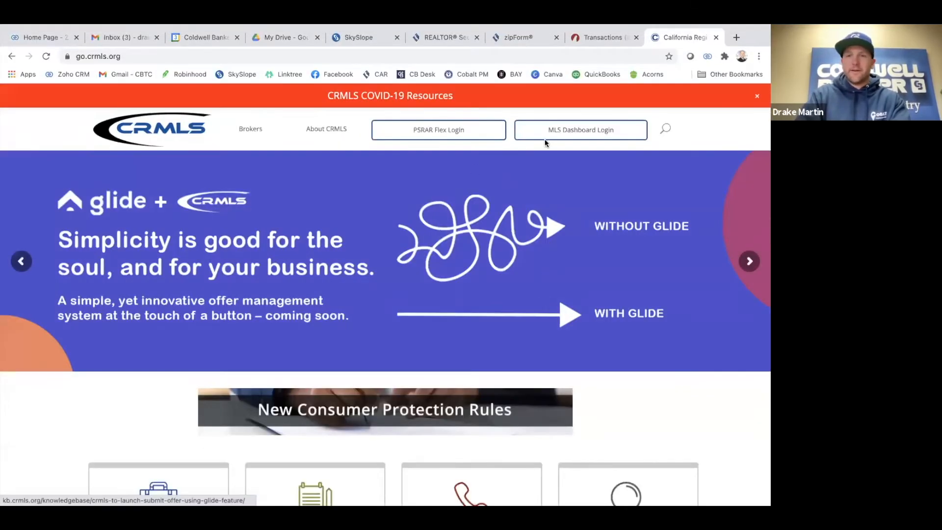
click(560, 132)
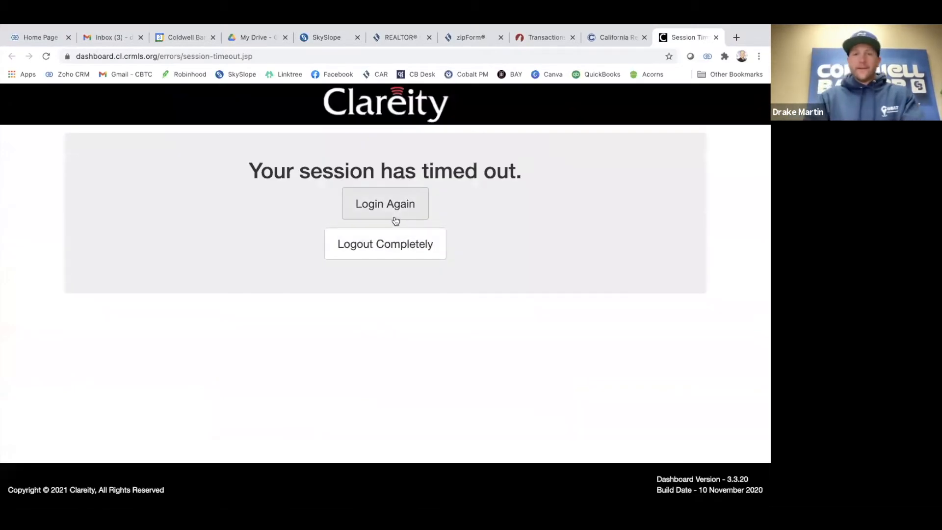
click(400, 211)
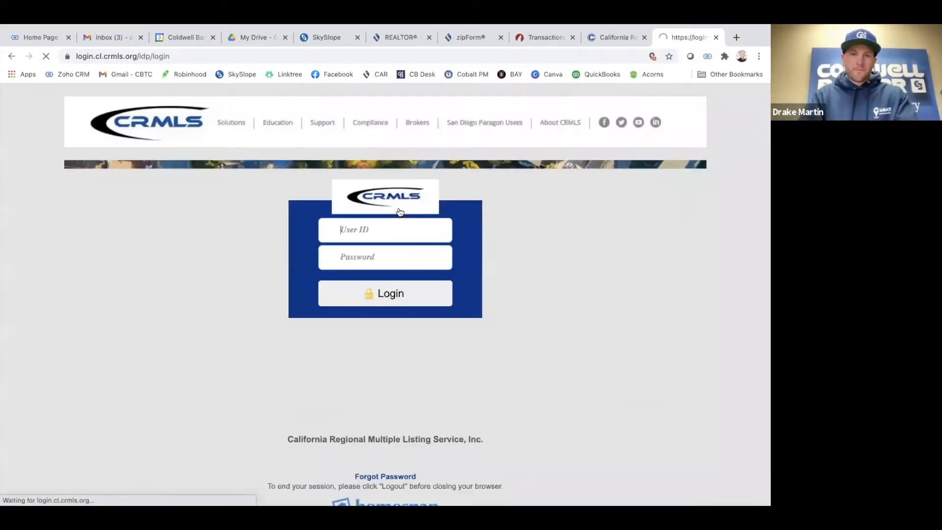
text(imar)
key(BackSpace)
key(BackSpace)
key(BackSpace)
key(BackSpace)
key(BackSpace)
key(BackSpace)
key(BackSpace)
text(ima)
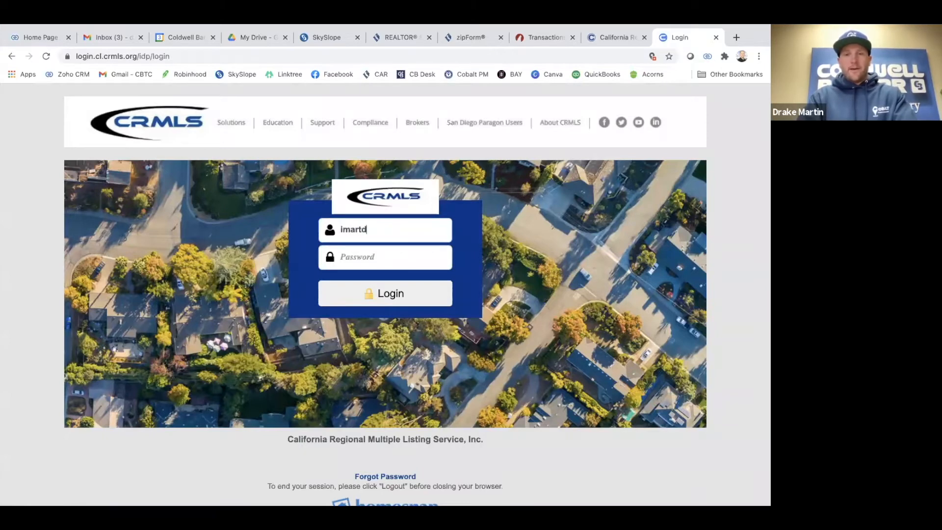
key(Tab)
text(*)
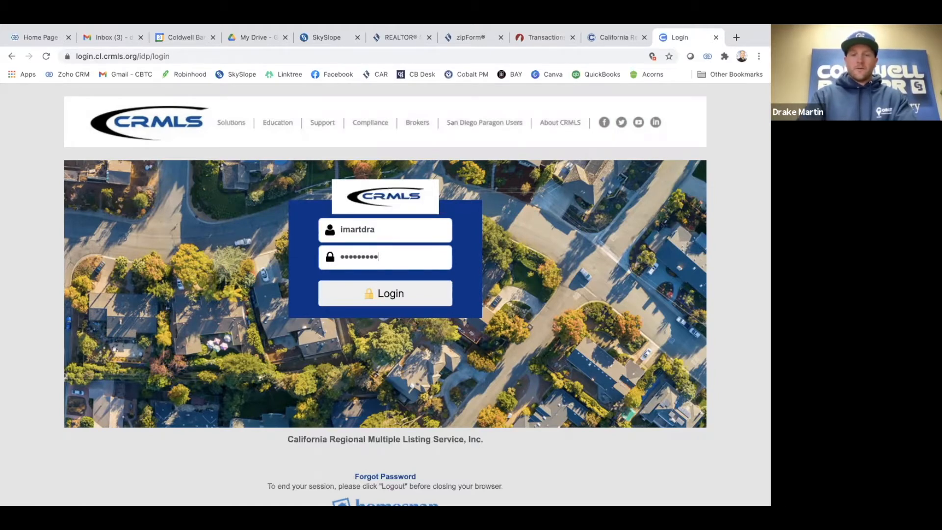
click(386, 300)
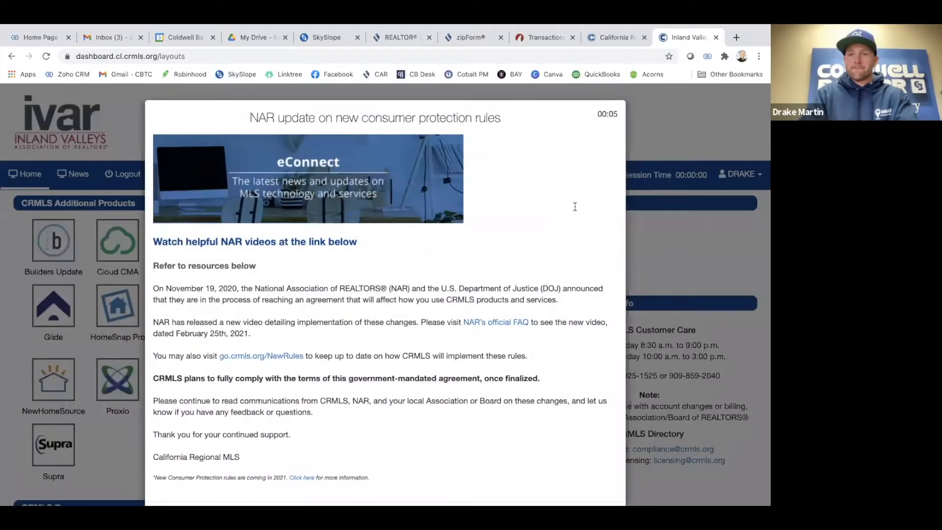
Dismiss the NAR pop-up, launch CRMLS Matrix and close the IVAR education pop-up
scroll(575, 207, down, 1)
click(593, 471)
click(591, 245)
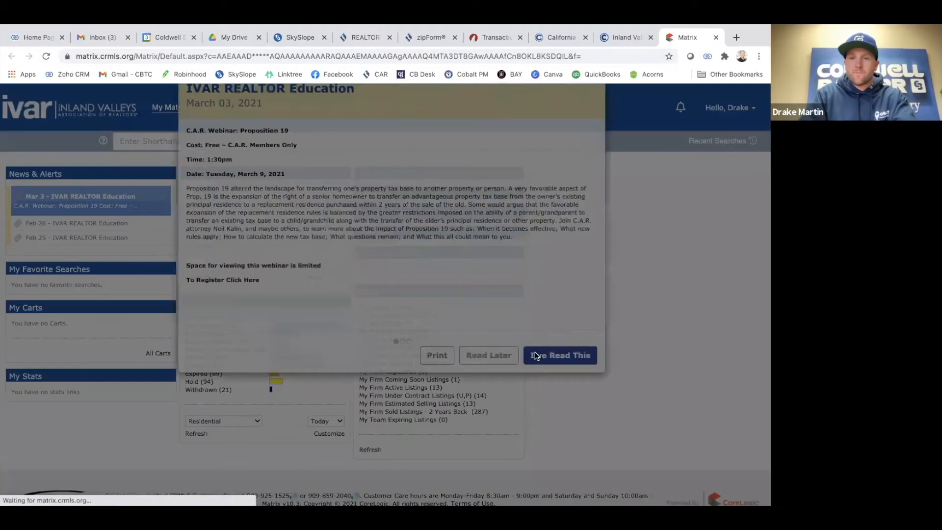
click(536, 355)
mouse_move(207, 108)
mouse_move(221, 122)
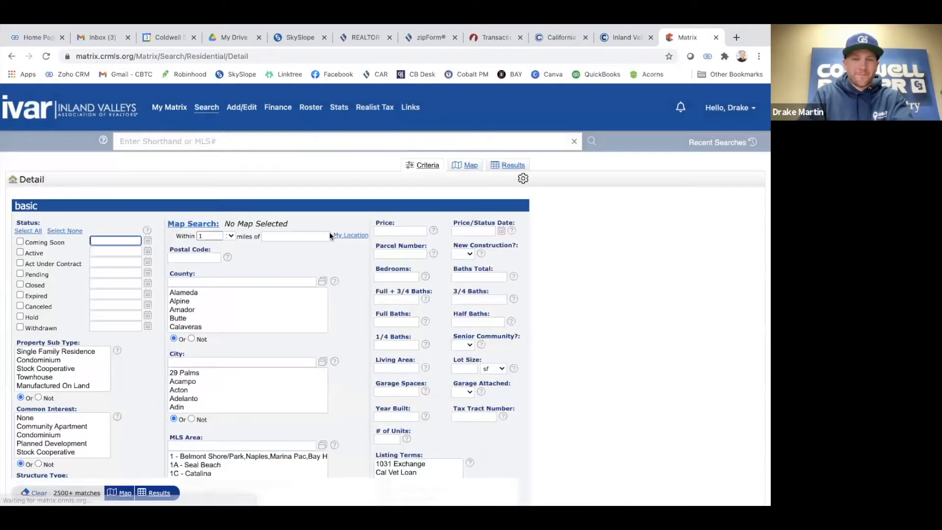
Search CRMLS Matrix for Active listings in Riverside and view them on the map
click(20, 252)
scroll(179, 329, down, 2)
click(182, 362)
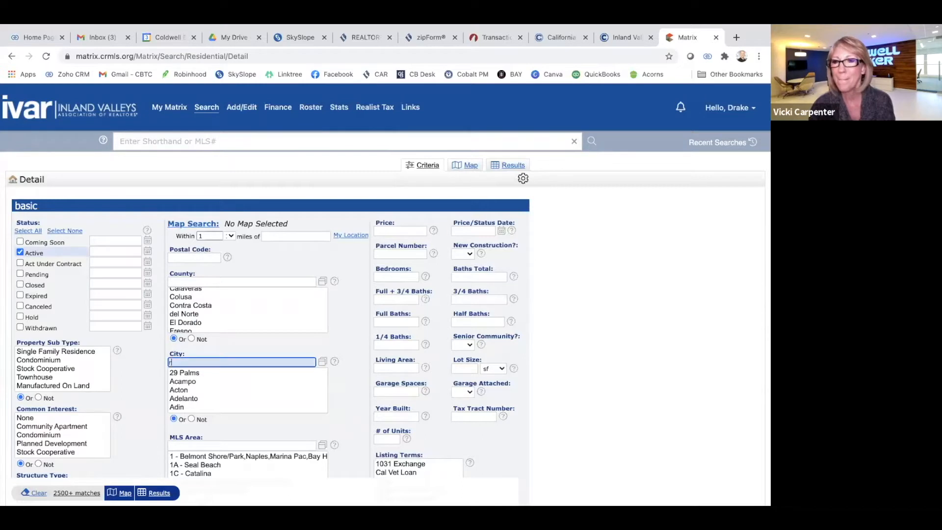
text(rivers)
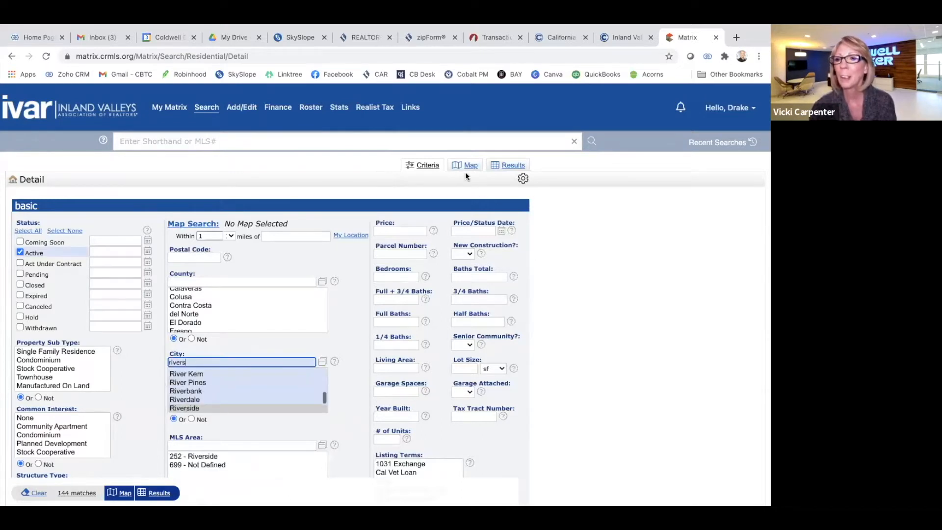
click(471, 168)
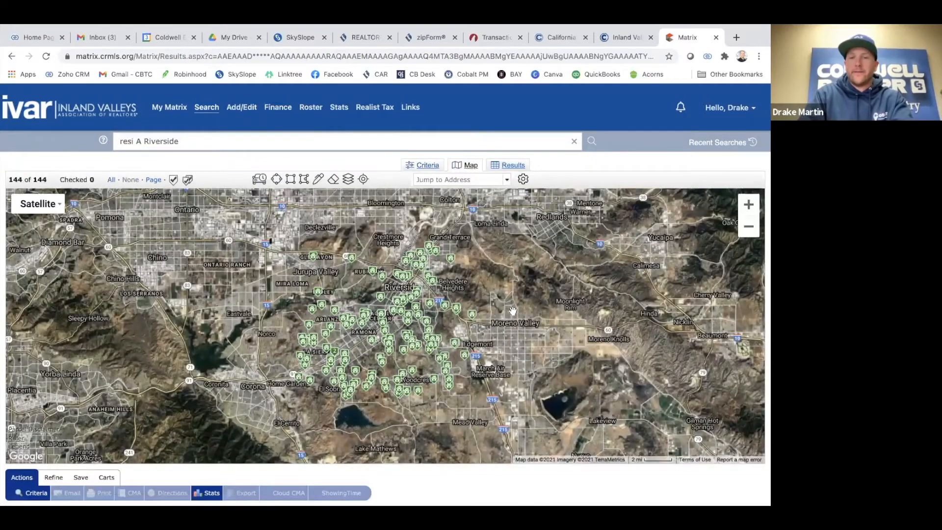
scroll(500, 334, up, 1)
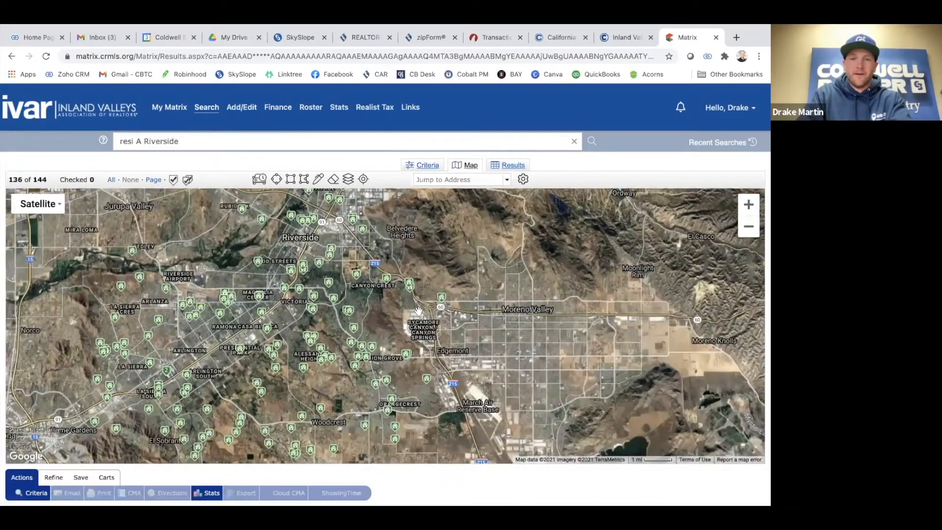
scroll(419, 311, up, 1)
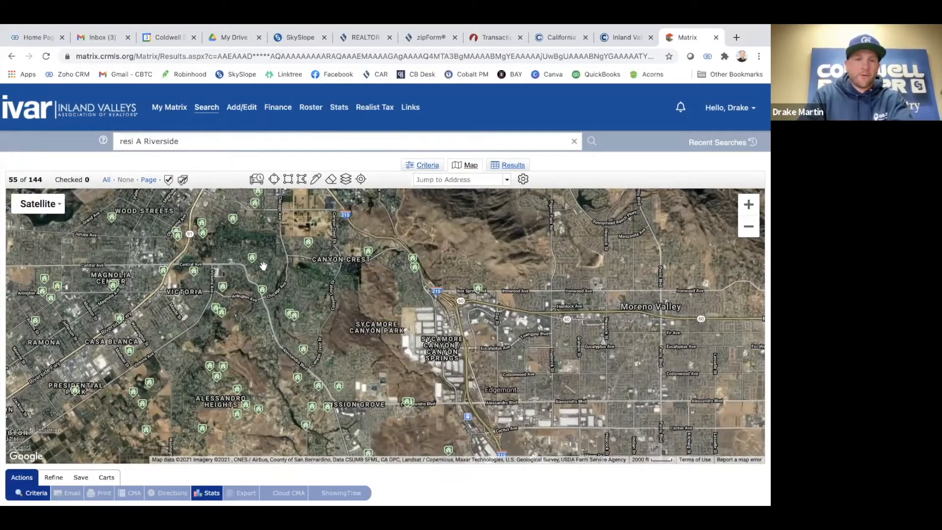
drag(207, 365, 386, 250)
drag(314, 196, 300, 338)
drag(276, 265, 273, 318)
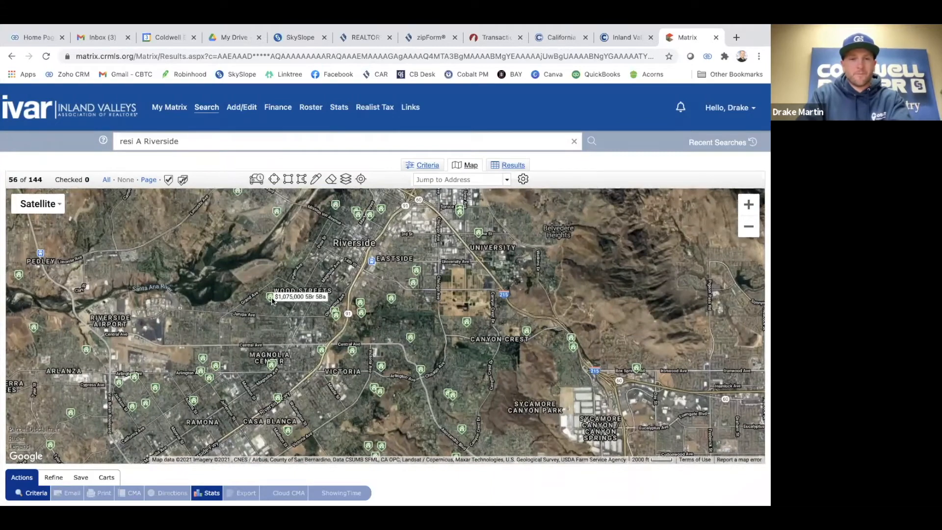
click(270, 300)
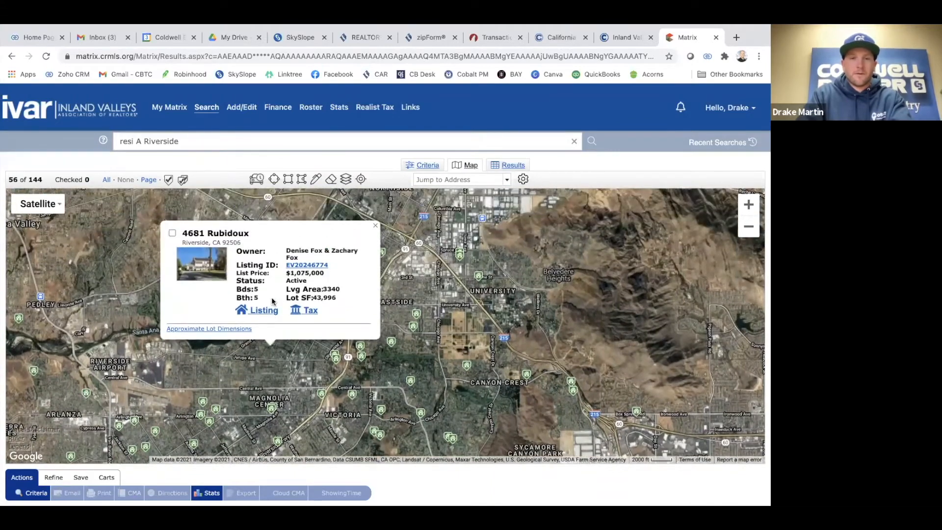
click(313, 266)
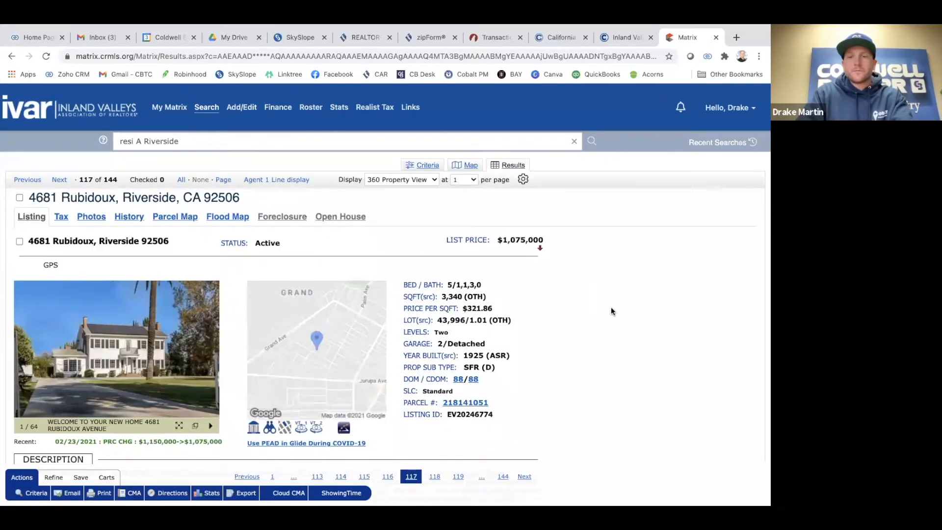
scroll(611, 308, down, 2)
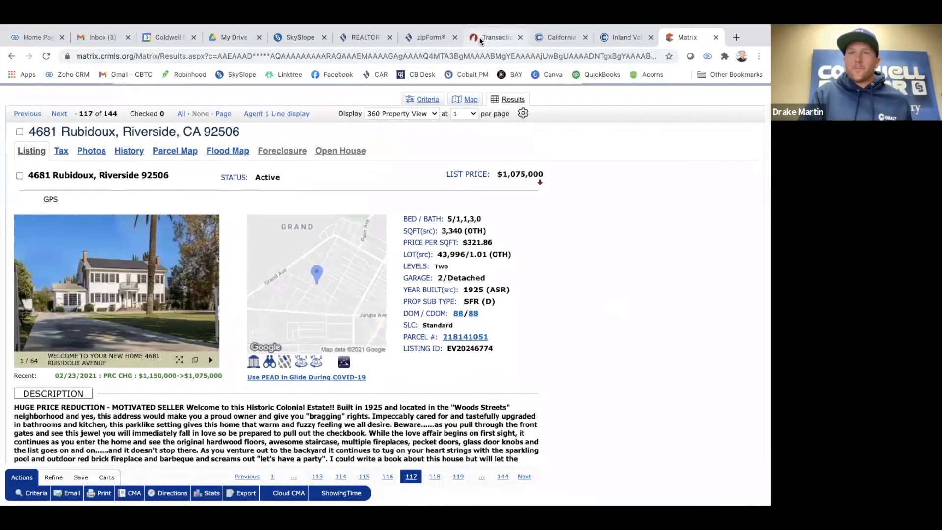
click(493, 37)
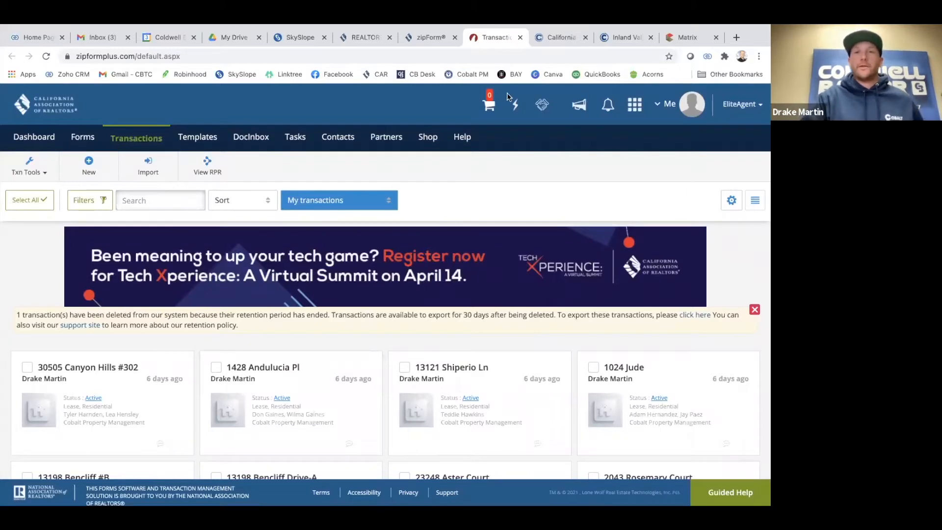
Start a new Purchase or Offer transaction and arrange it beside the MLS listing page
scroll(101, 326, up, 1)
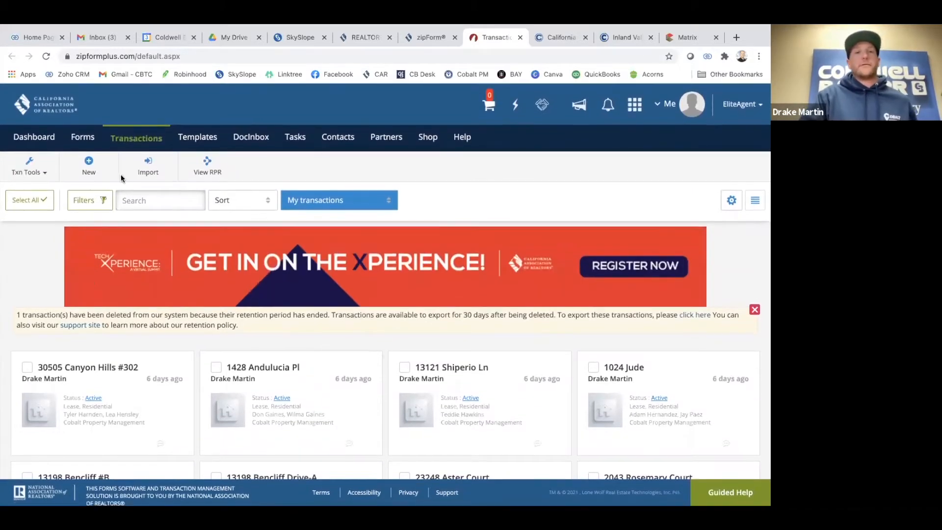
click(89, 170)
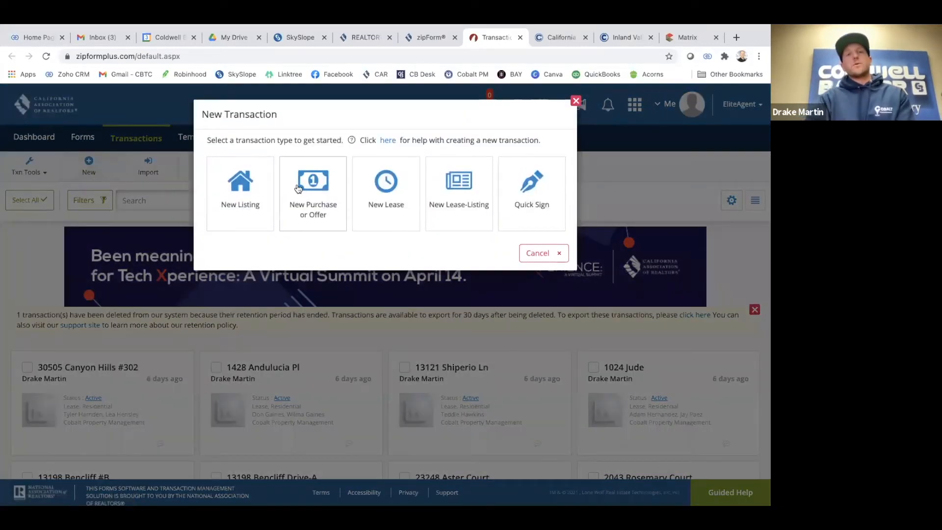
click(306, 191)
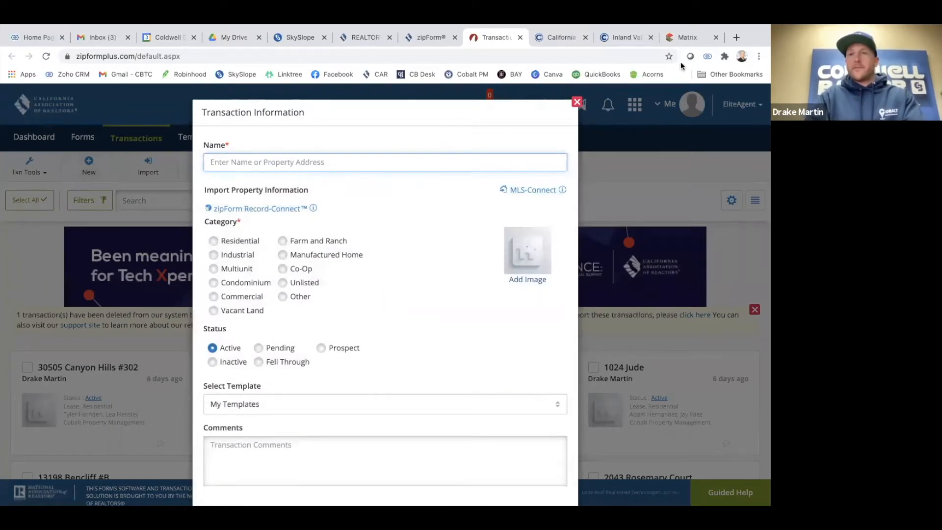
click(688, 37)
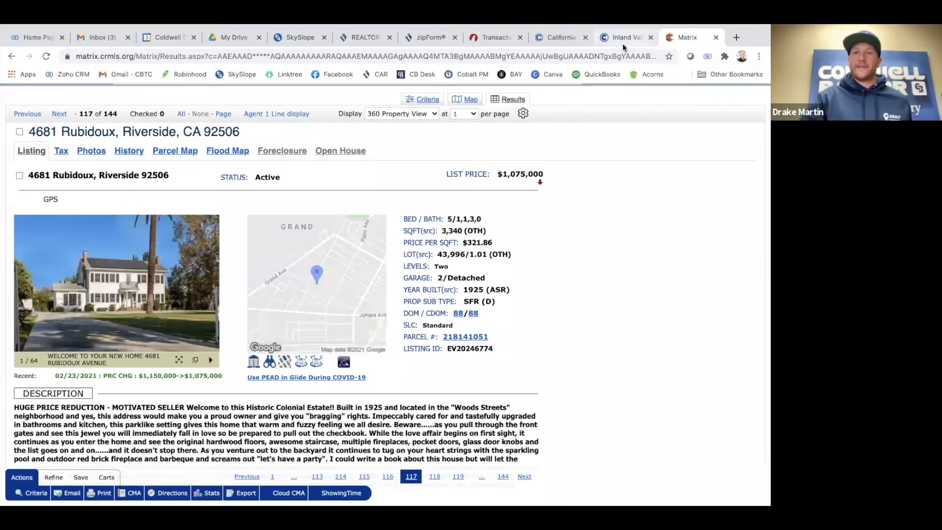
click(493, 38)
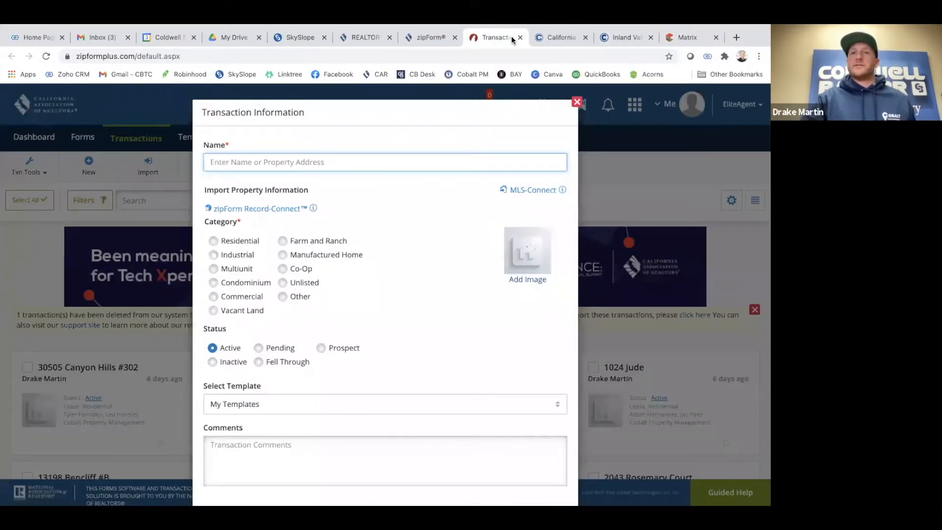
drag(511, 38, 611, 37)
click(687, 37)
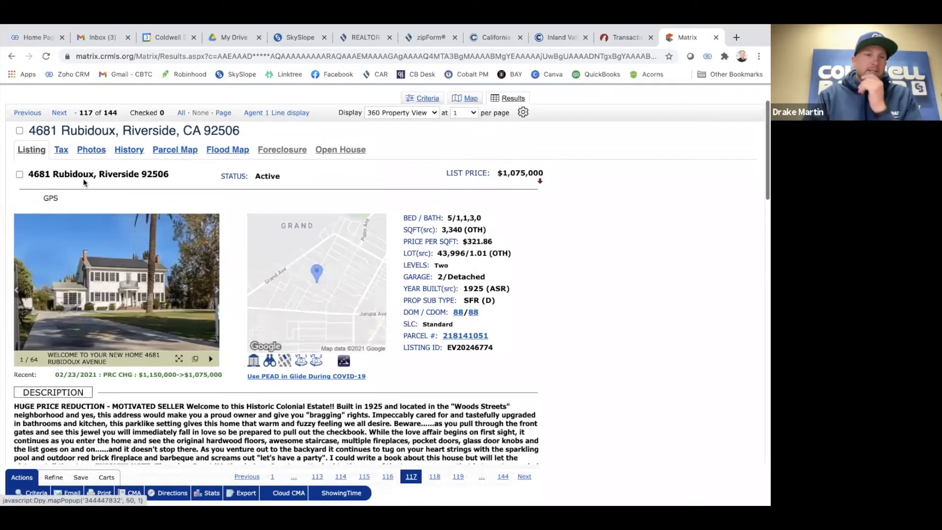
drag(28, 130, 175, 130)
key(ctrl+c)
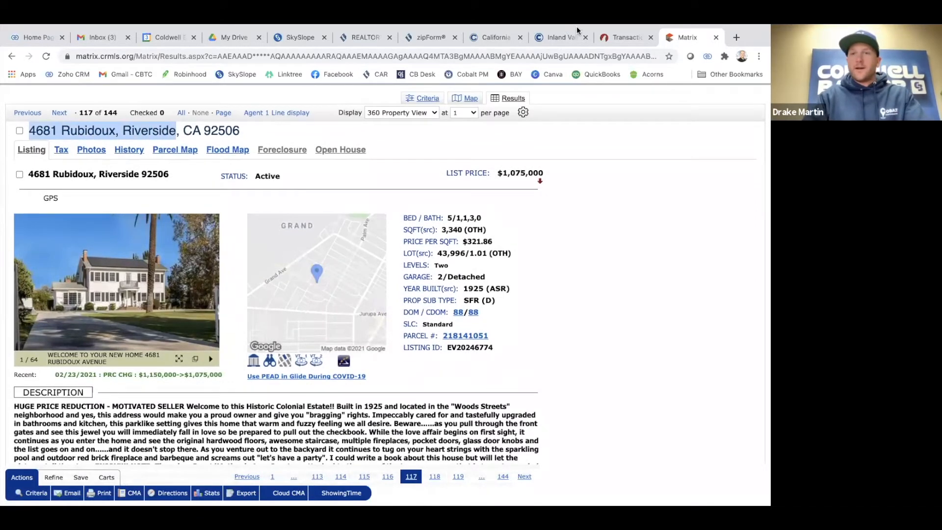
click(608, 36)
key(ctrl+v)
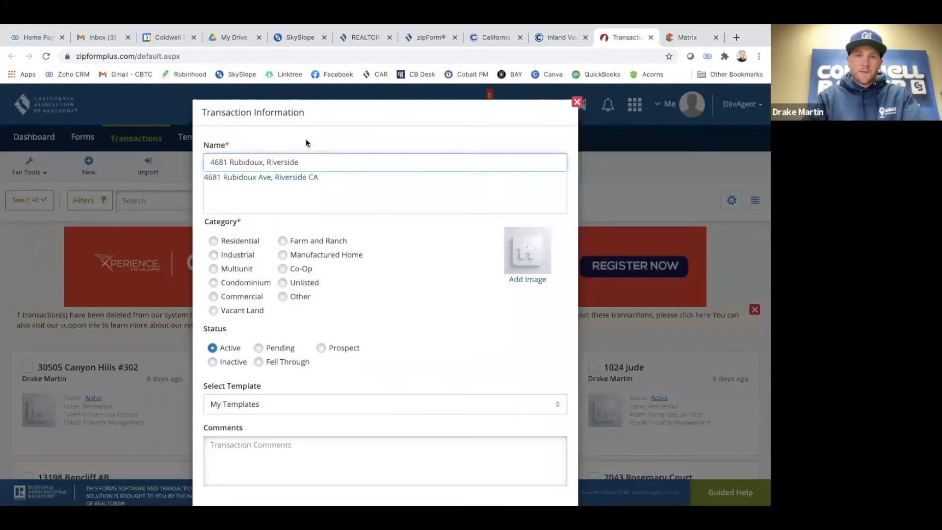
click(280, 178)
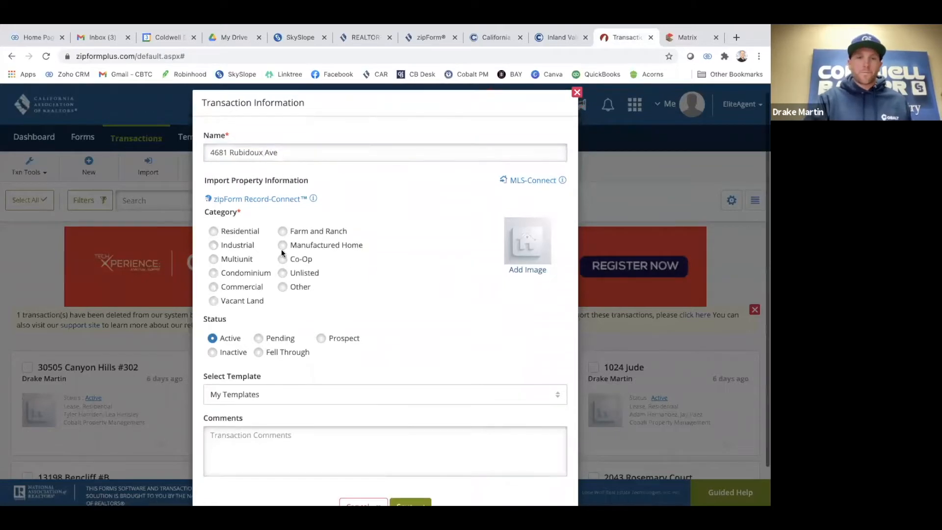
click(213, 231)
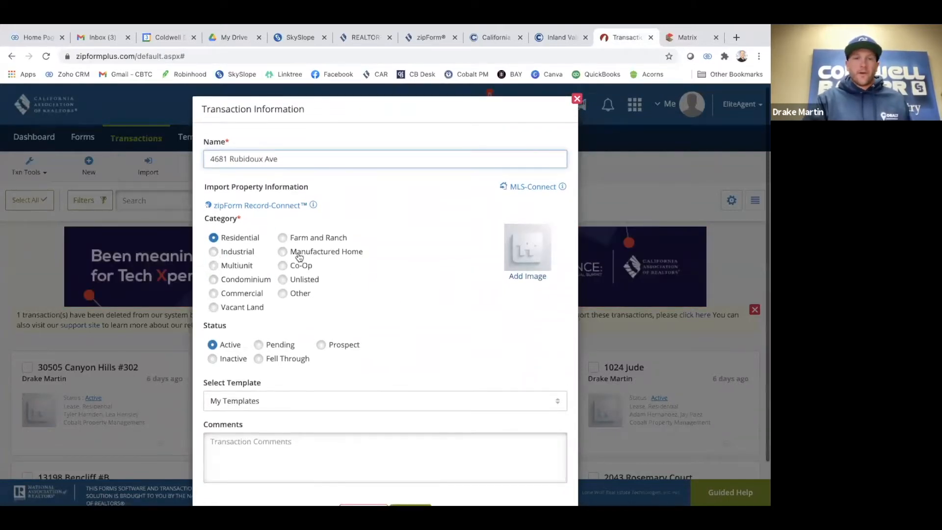
click(278, 205)
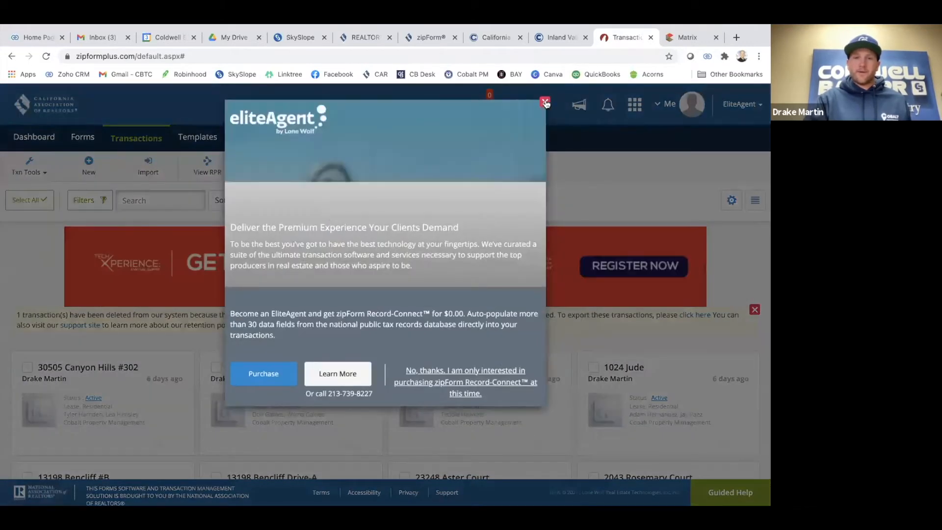
Dismiss the EliteAgent offer and start a new Purchase or Offer transaction again
click(544, 102)
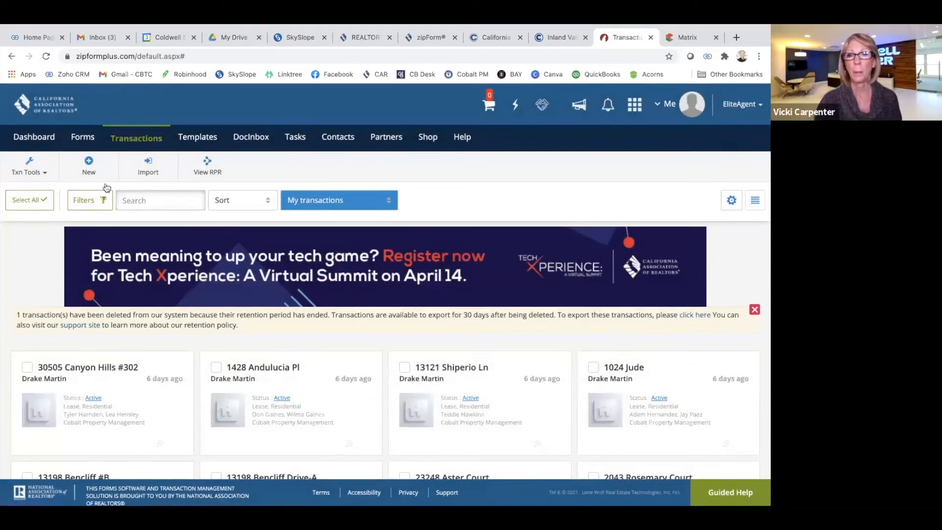
click(89, 166)
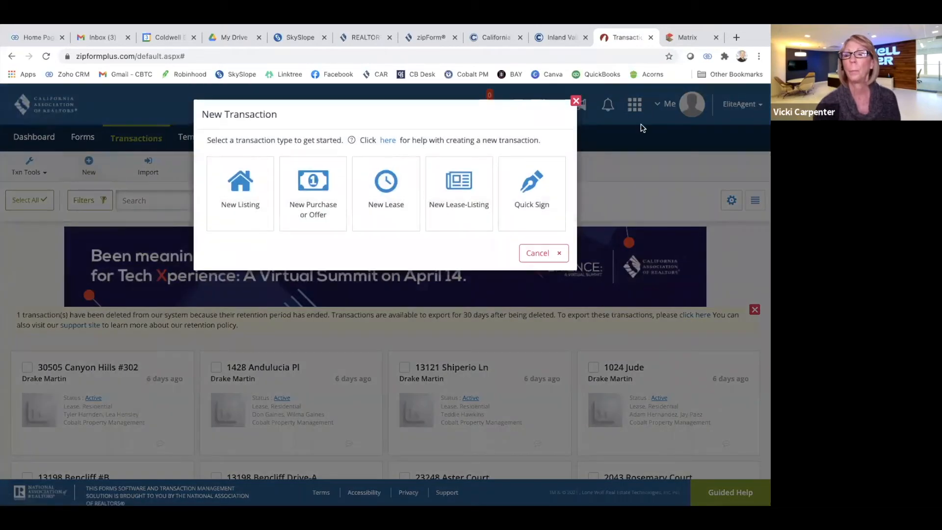
click(575, 104)
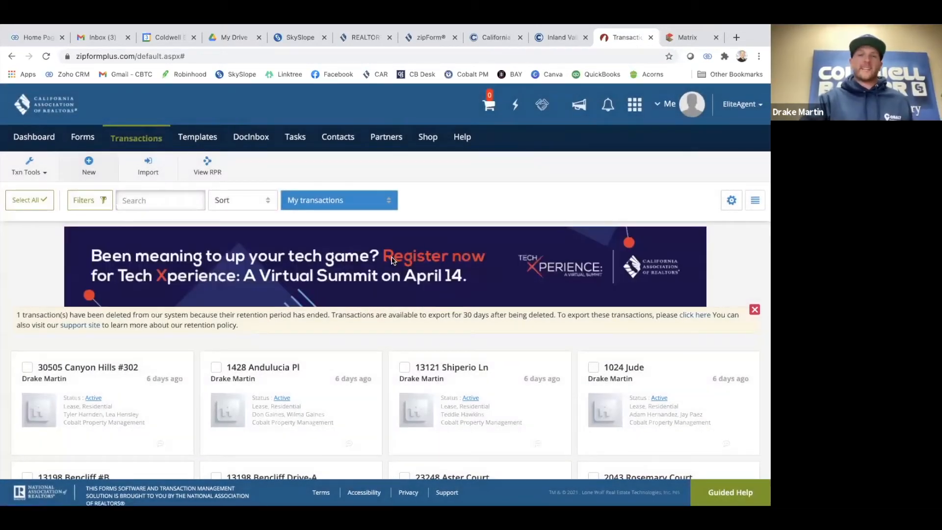
click(85, 167)
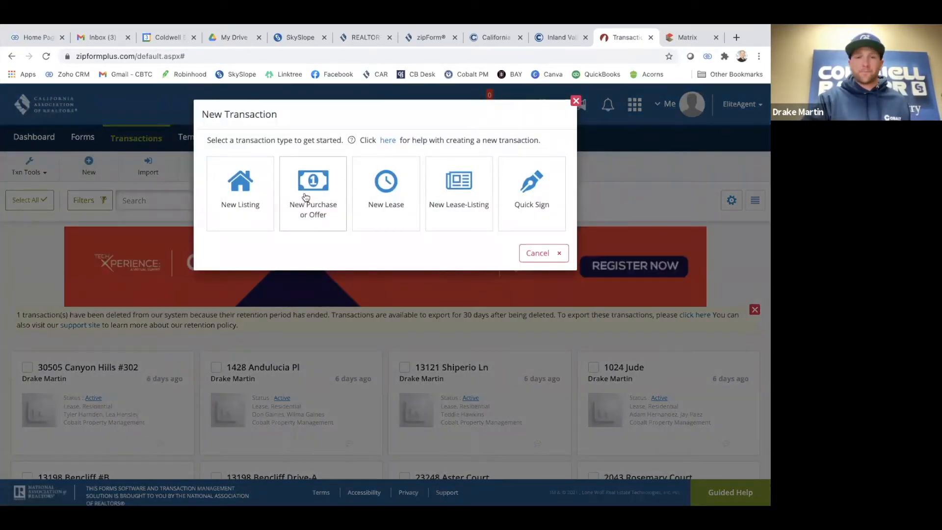
click(305, 197)
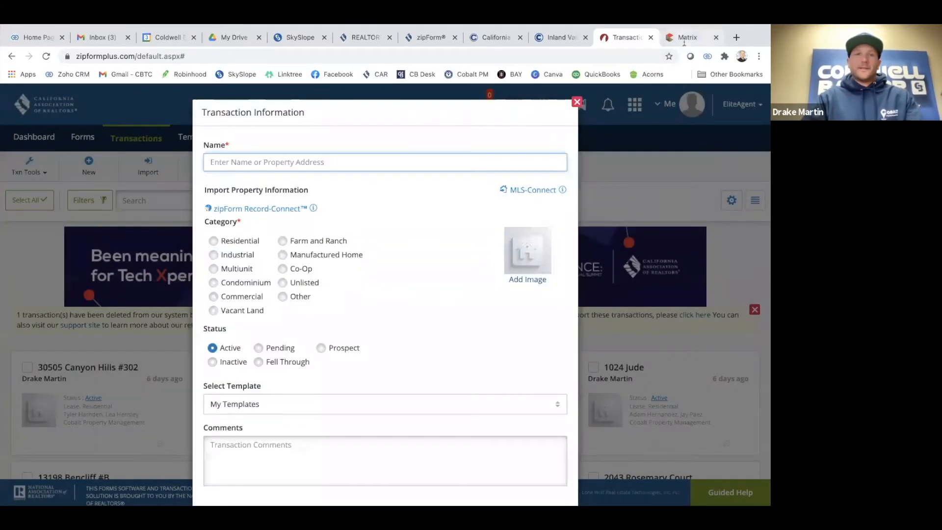
click(687, 37)
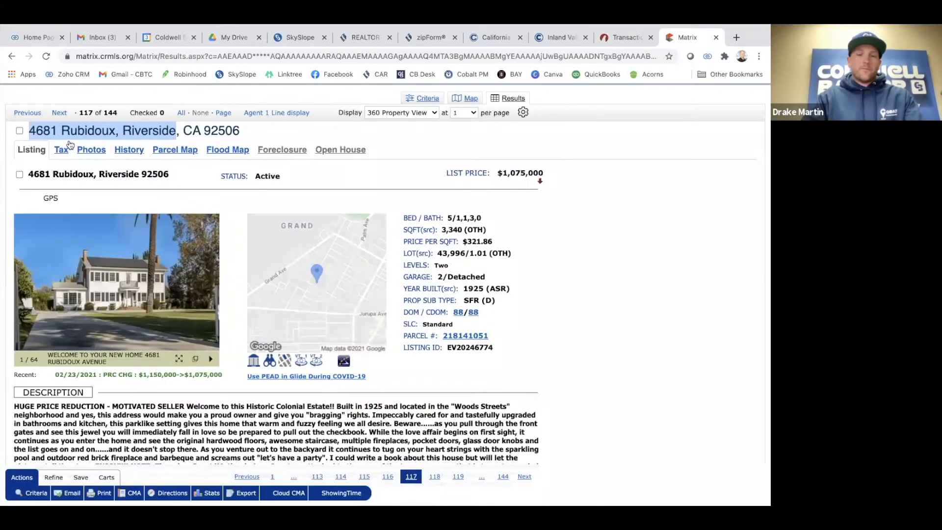
click(615, 38)
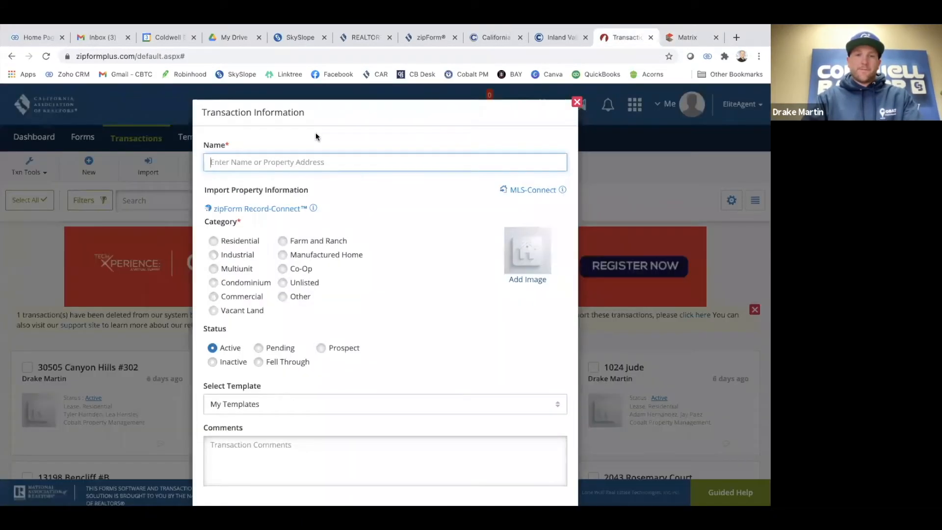
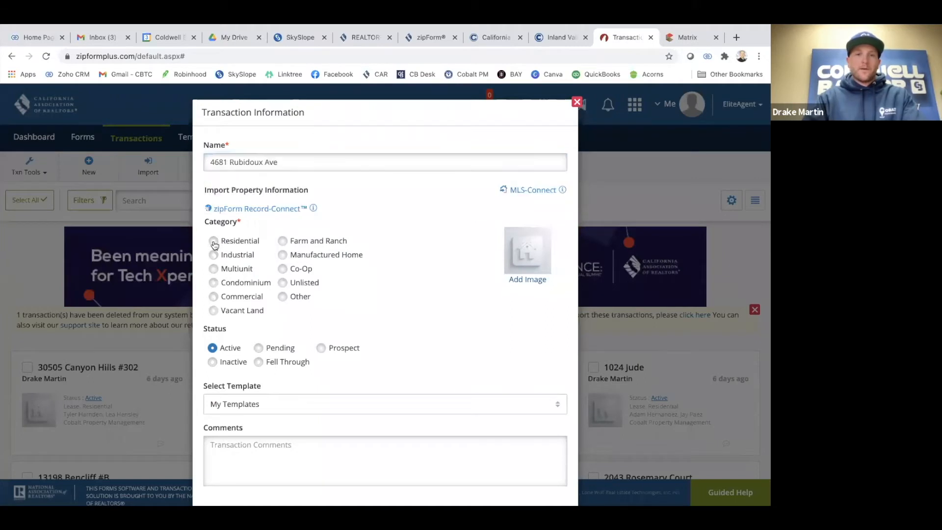
click(215, 242)
scroll(369, 260, down, 1)
scroll(369, 259, down, 1)
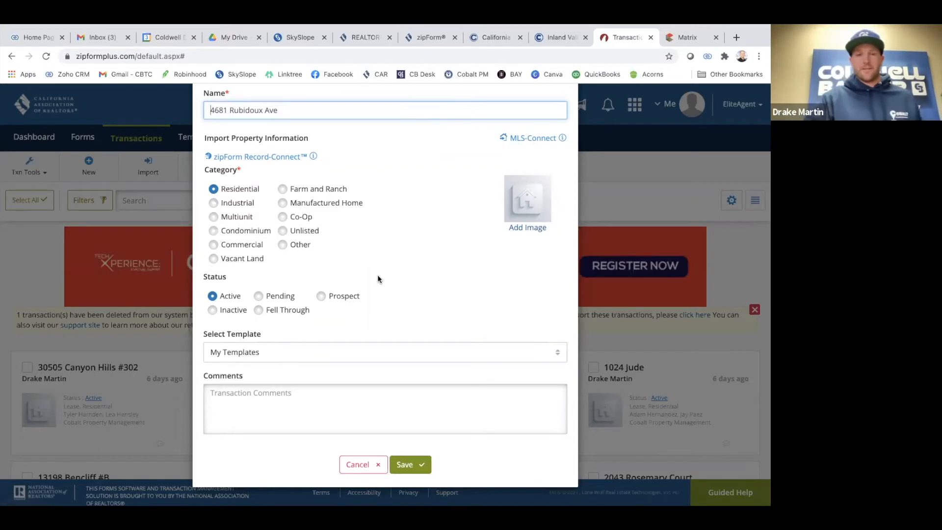
click(536, 138)
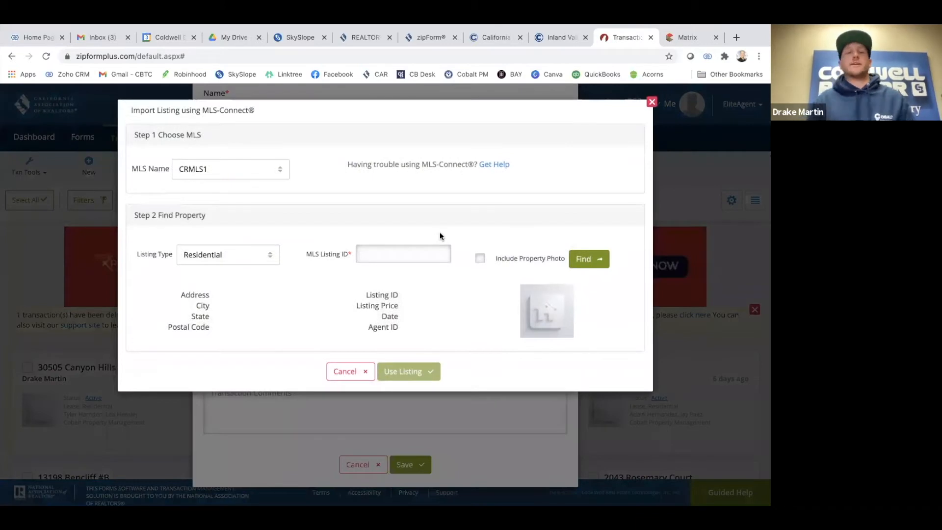
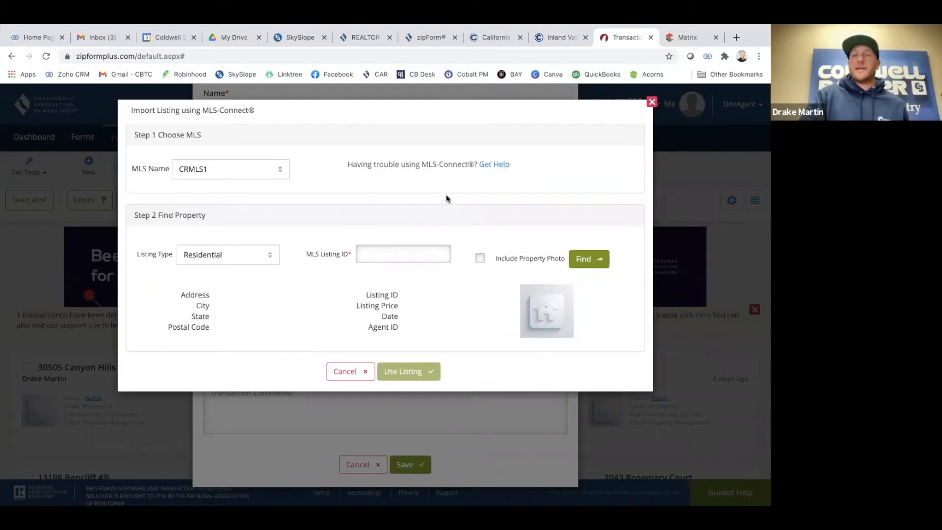
click(682, 35)
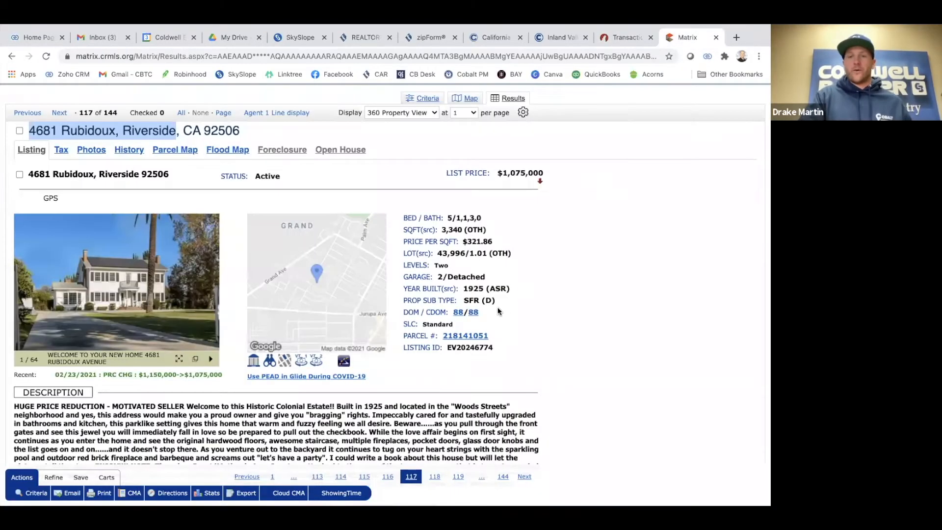
double_click(475, 348)
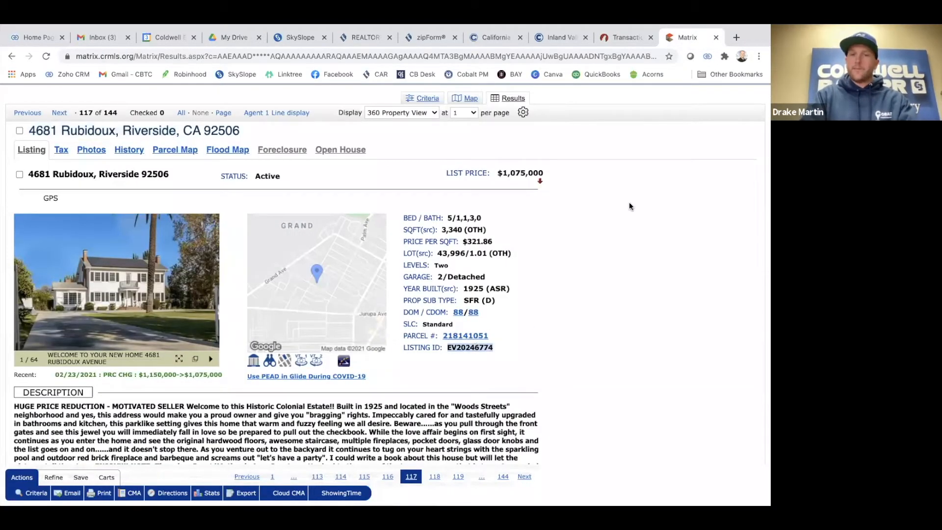
click(628, 39)
click(380, 254)
text(EV20246774)
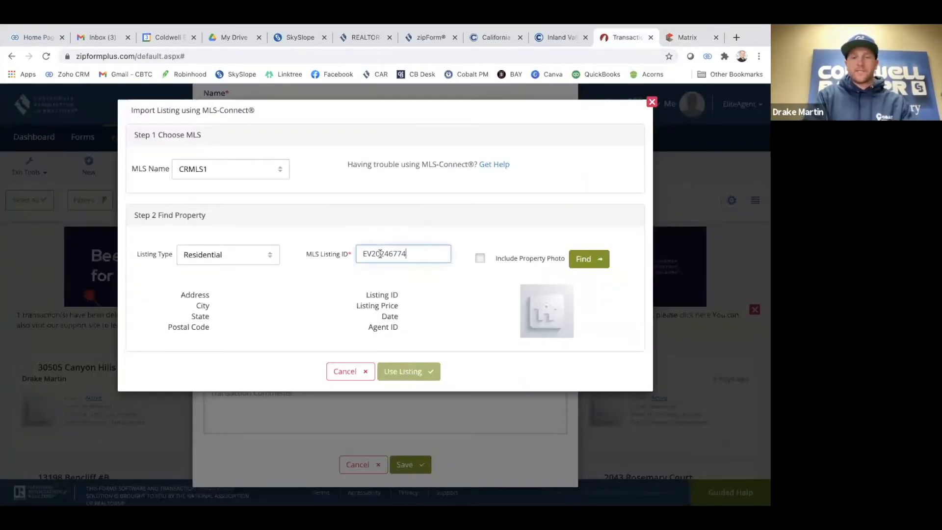
click(479, 258)
click(585, 261)
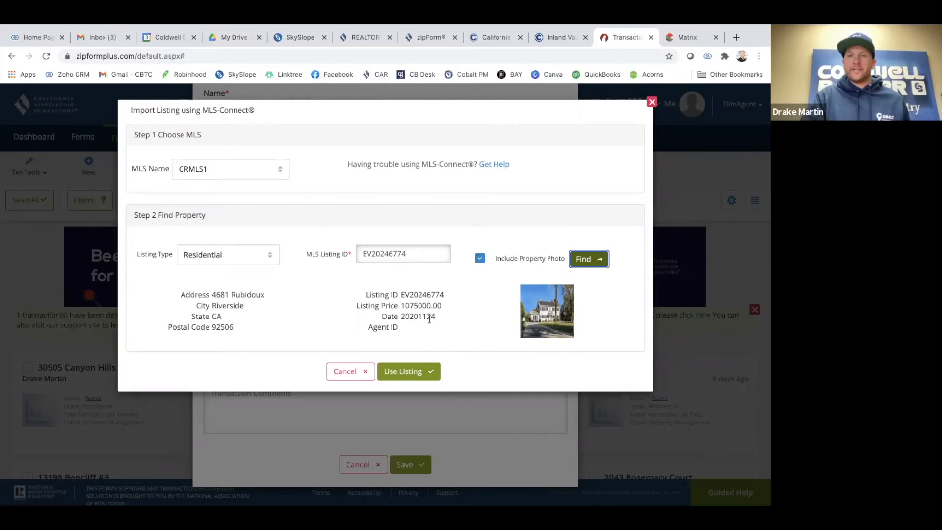
click(410, 372)
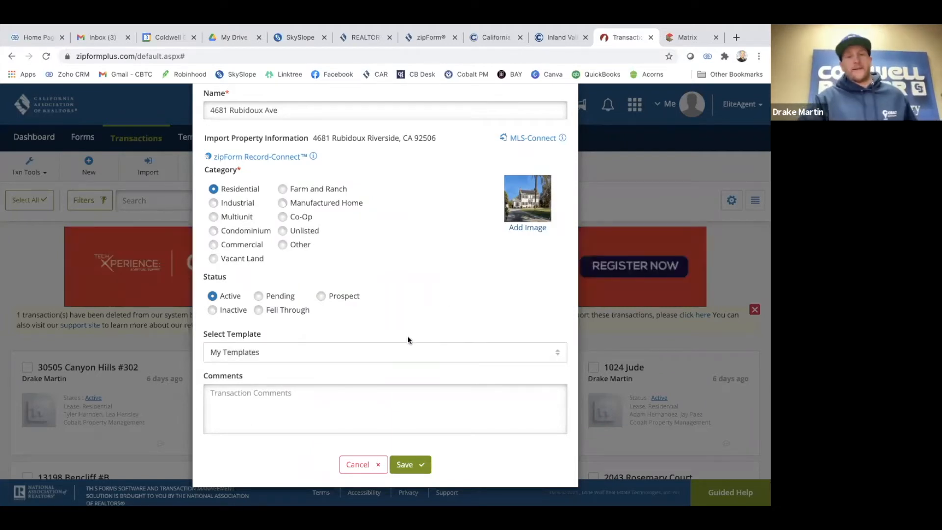
click(293, 356)
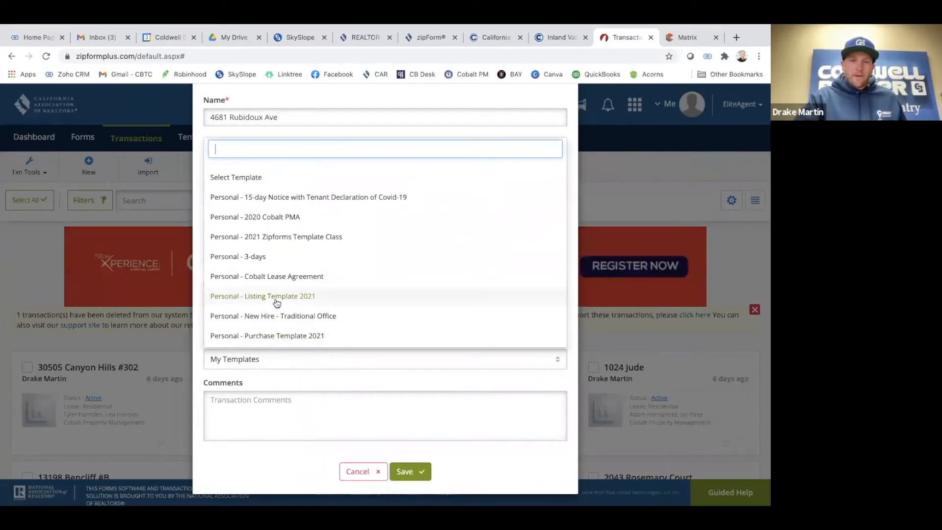
scroll(296, 237, down, 1)
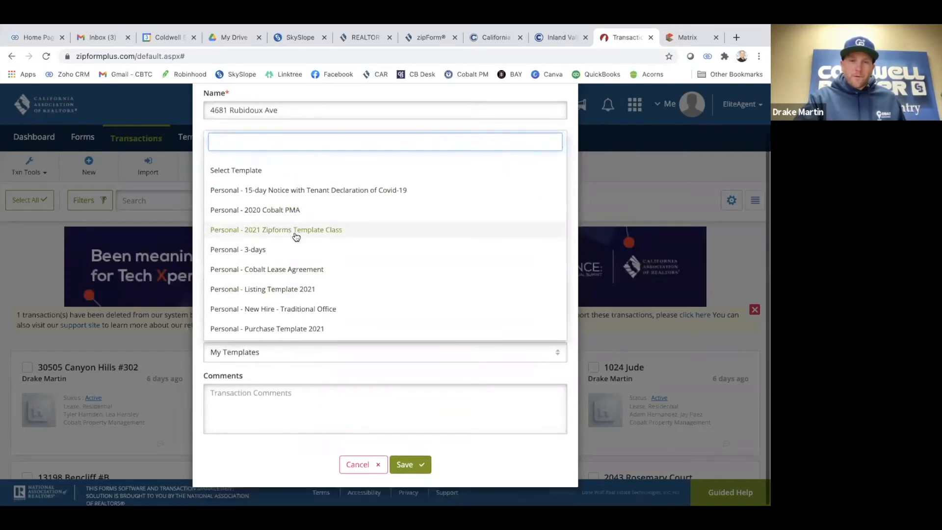
click(290, 330)
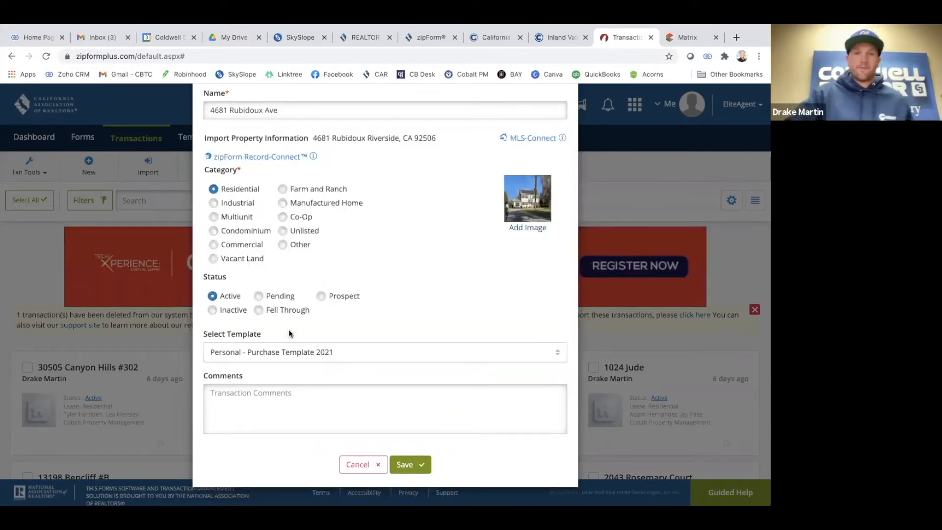
click(418, 465)
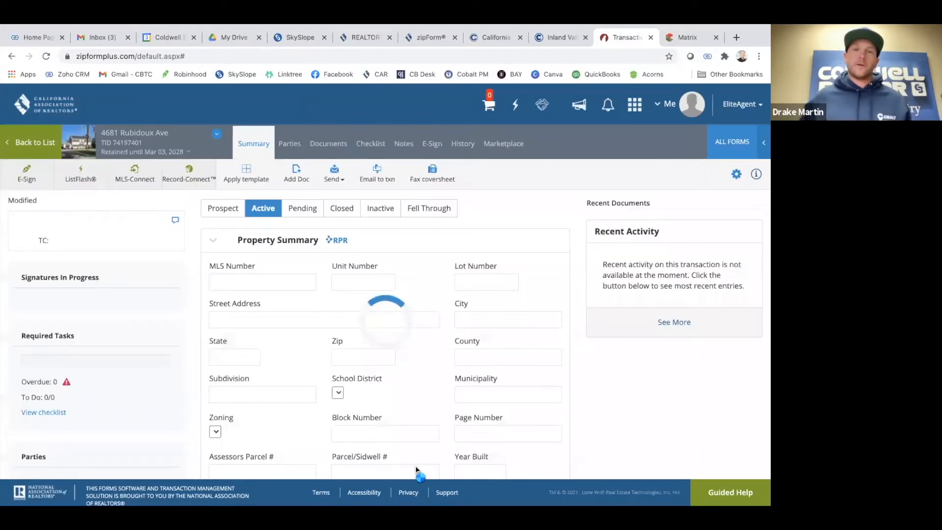
Show the transaction's documents and open its Residential Purchase Agreement
scroll(391, 355, down, 2)
scroll(391, 354, up, 2)
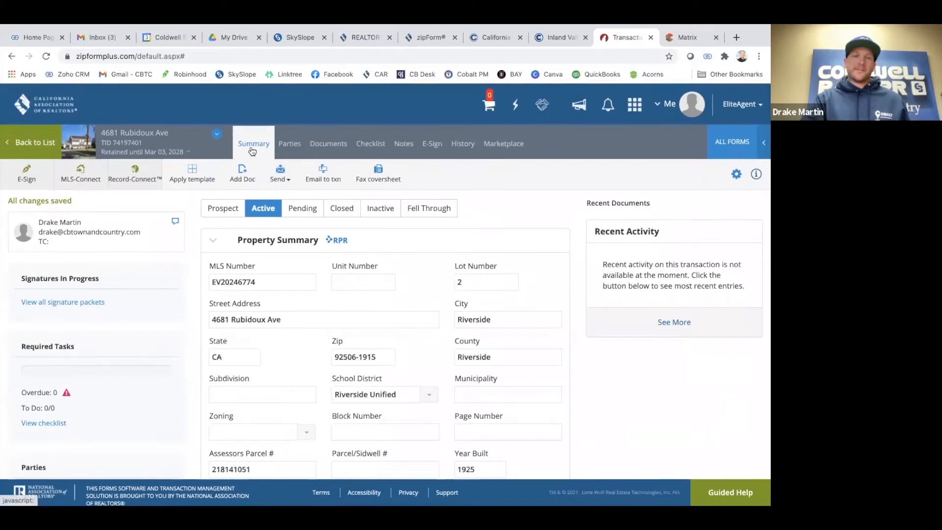
click(323, 145)
scroll(429, 310, down, 1)
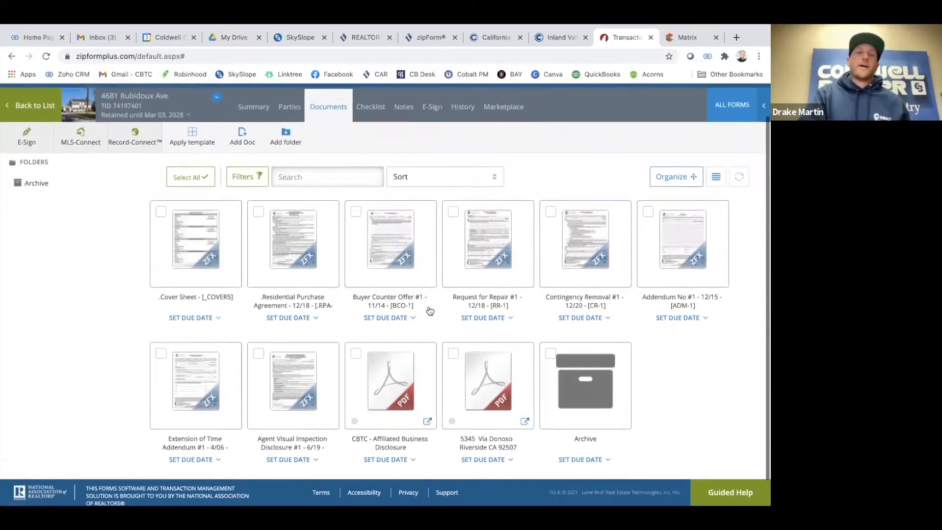
scroll(429, 311, up, 2)
scroll(564, 355, down, 2)
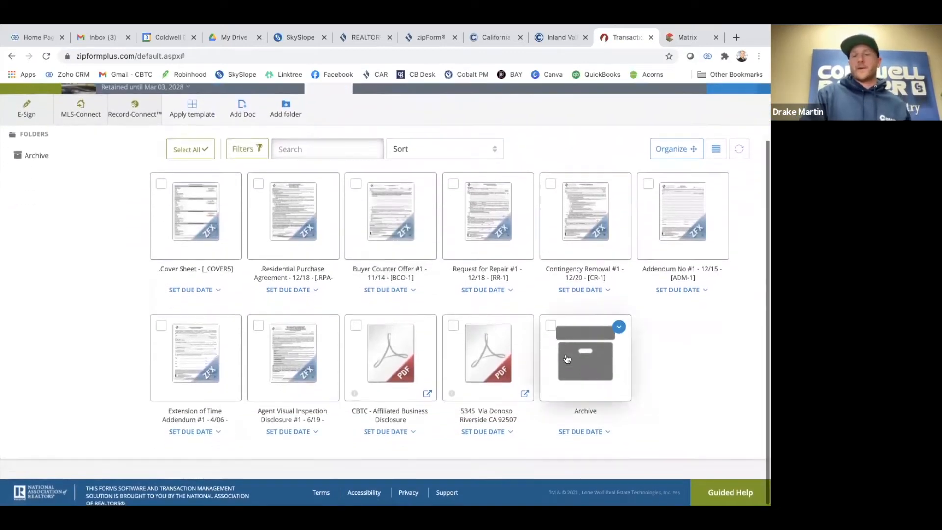
scroll(392, 353, up, 2)
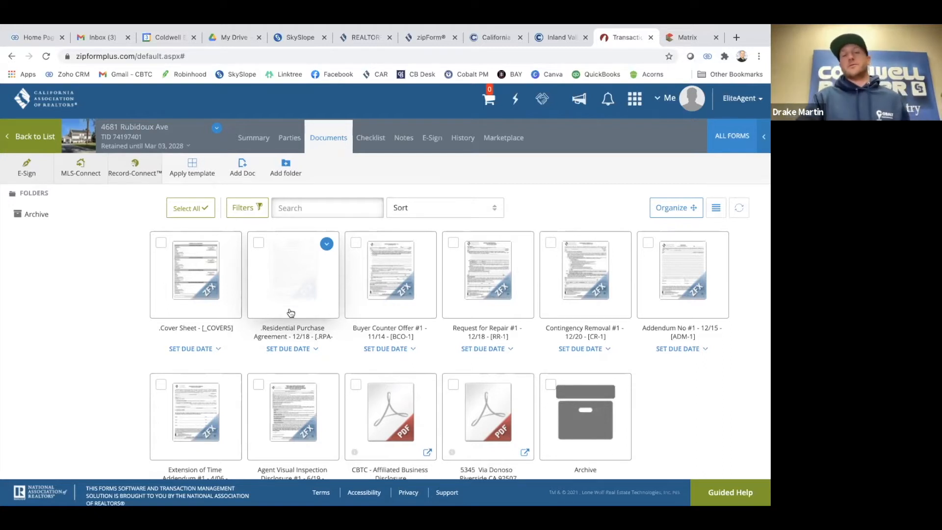
scroll(349, 326, down, 1)
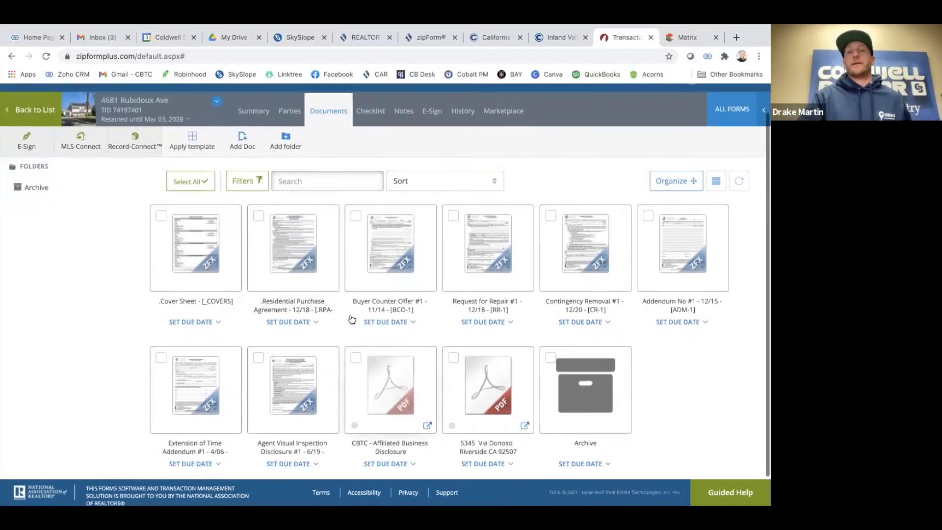
click(284, 271)
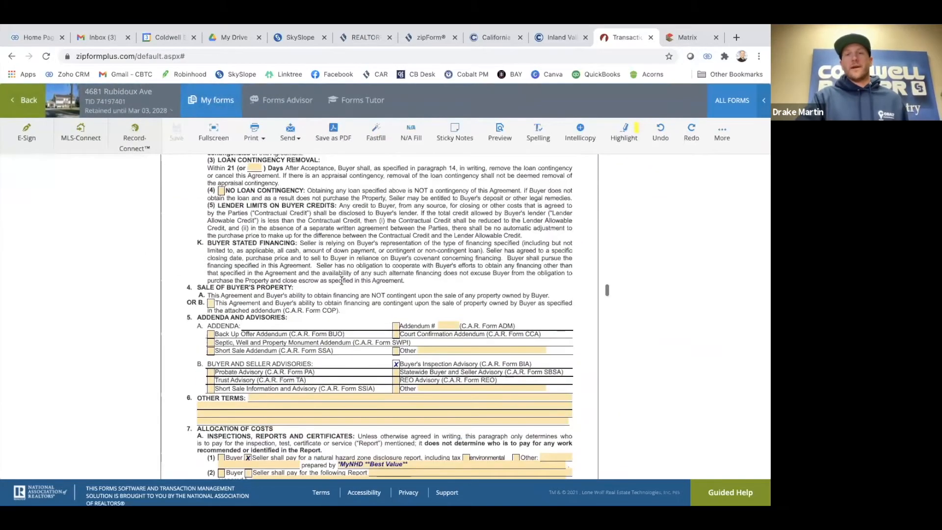
Enter a test buyer name on the Agency Disclosure's first buyer line
scroll(200, 276, down, 20)
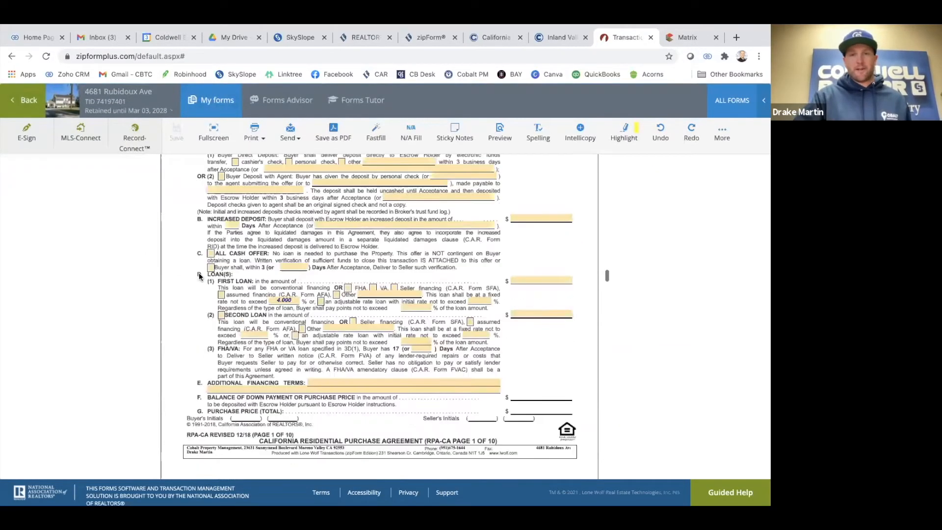
scroll(465, 276, down, 6)
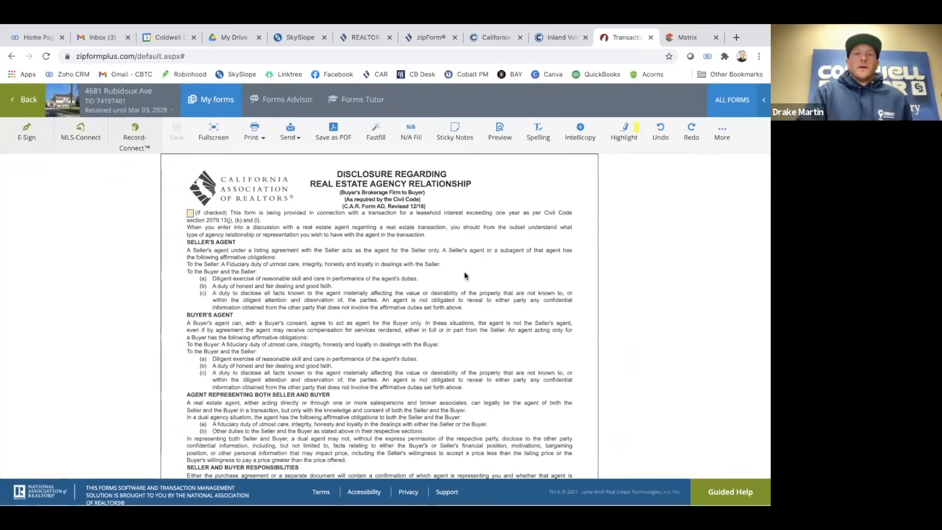
scroll(316, 364, down, 1)
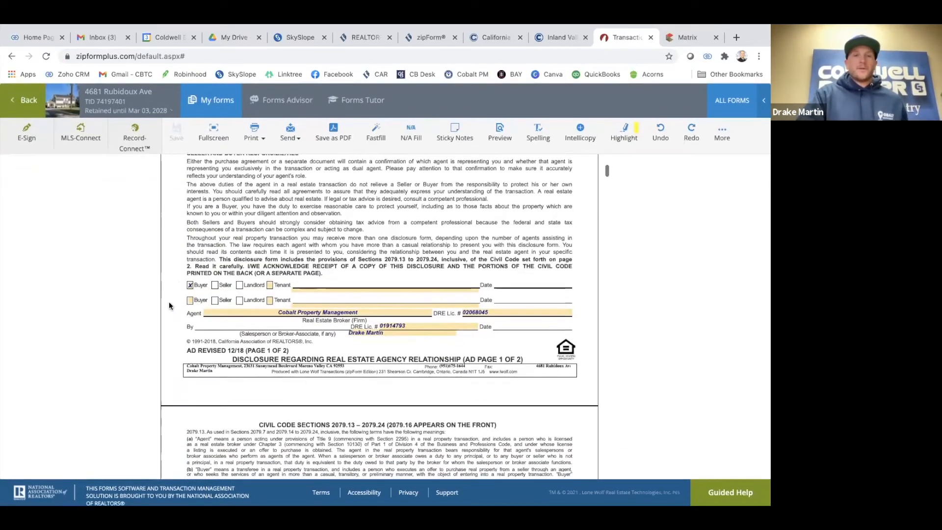
scroll(348, 297, up, 7)
scroll(348, 298, down, 5)
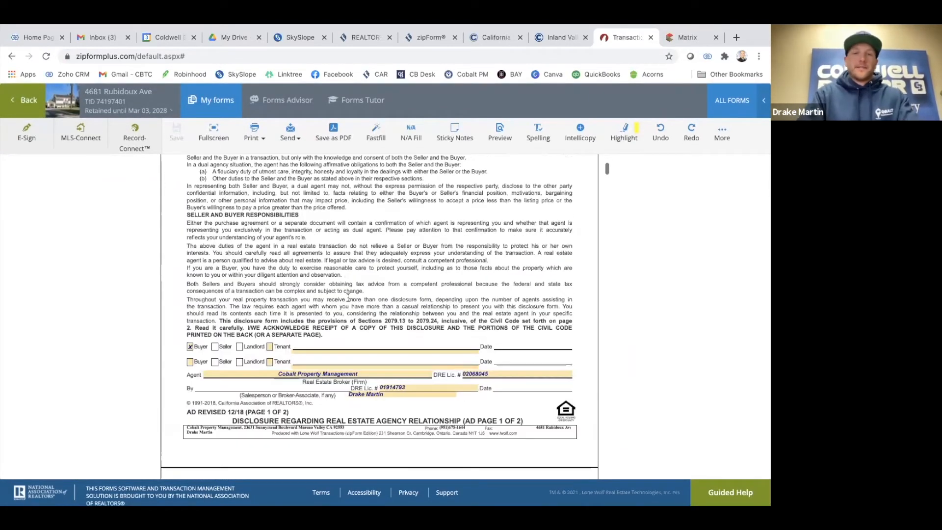
click(332, 352)
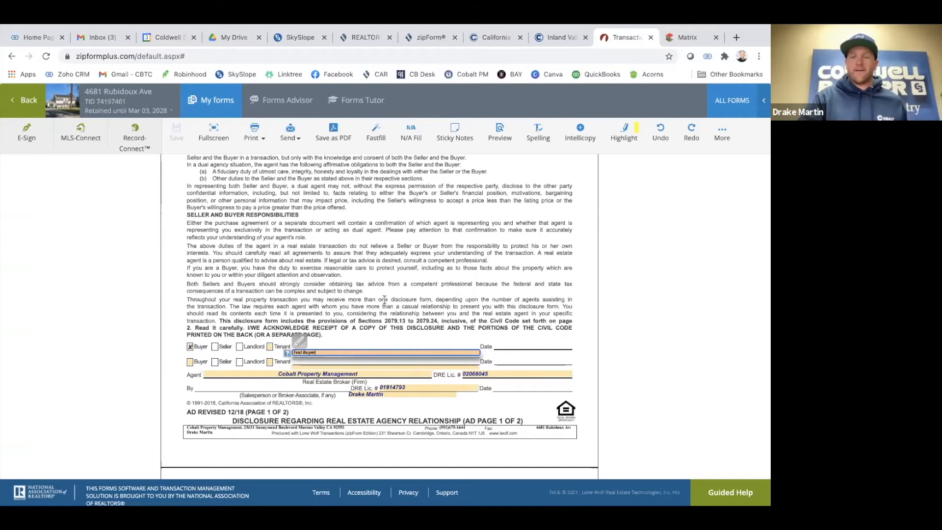
click(319, 280)
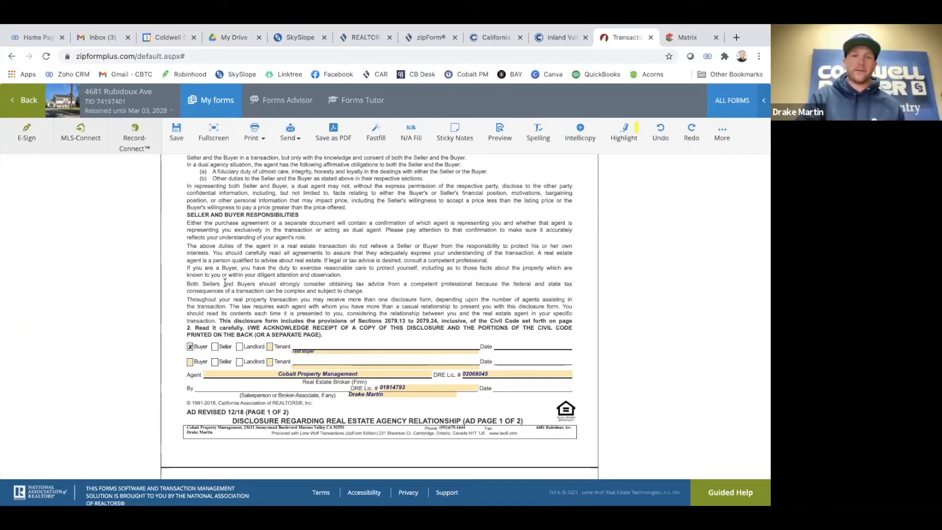
Scroll back through the form and return to the transaction's document list
scroll(224, 283, down, 3)
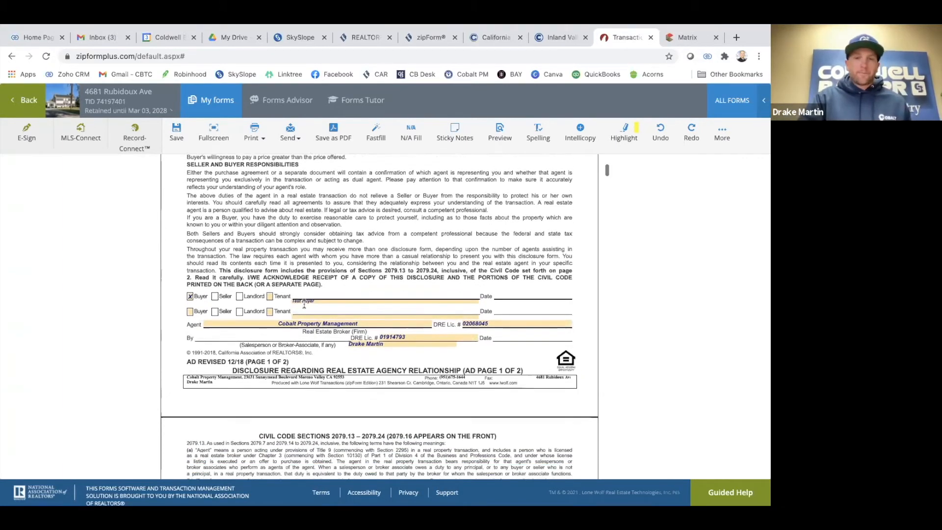
scroll(293, 316, down, 1)
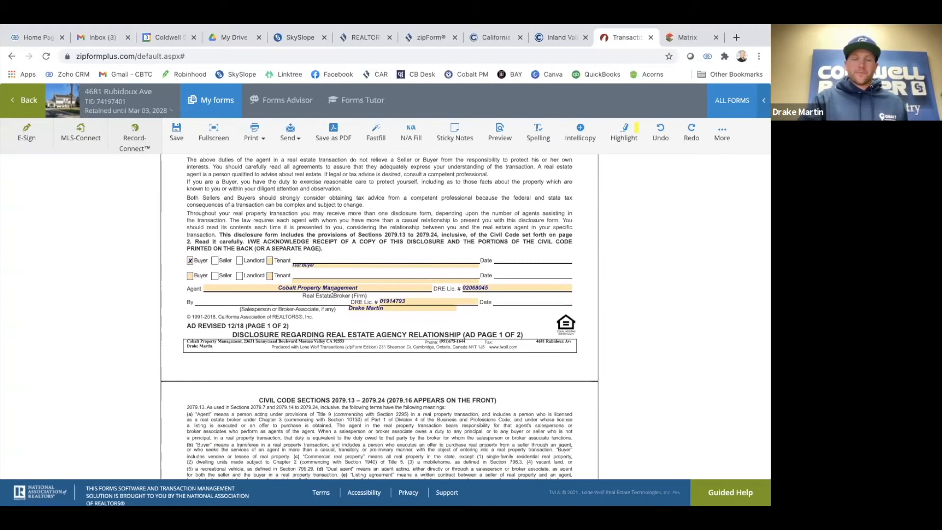
scroll(316, 343, up, 1)
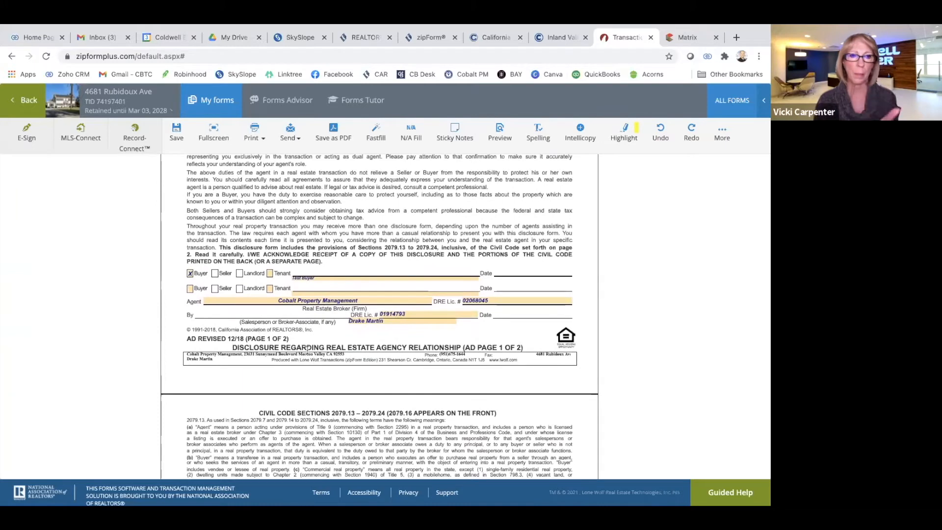
scroll(307, 349, up, 2)
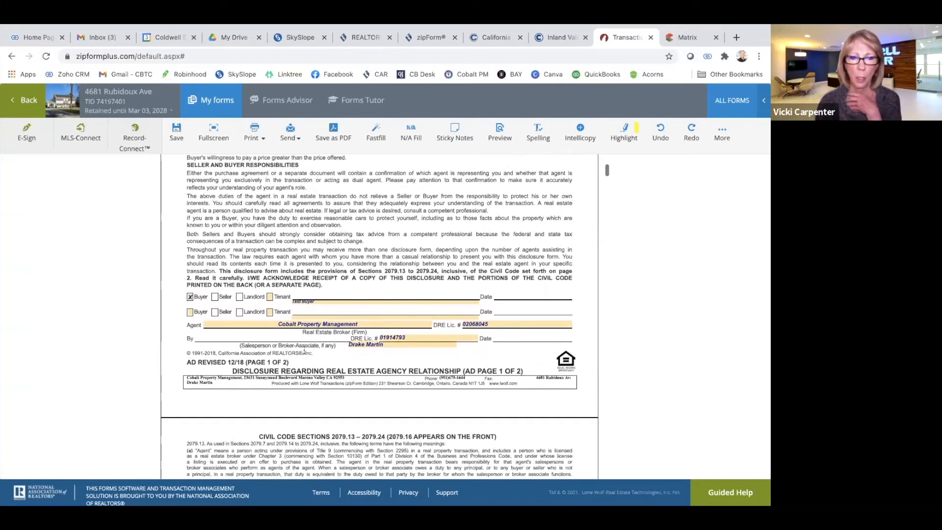
scroll(296, 352, up, 3)
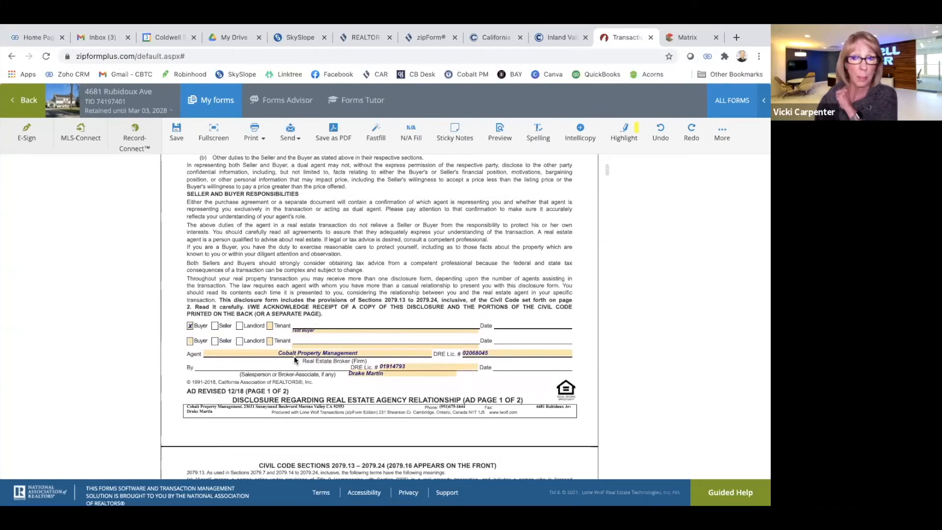
scroll(220, 228, up, 3)
click(24, 100)
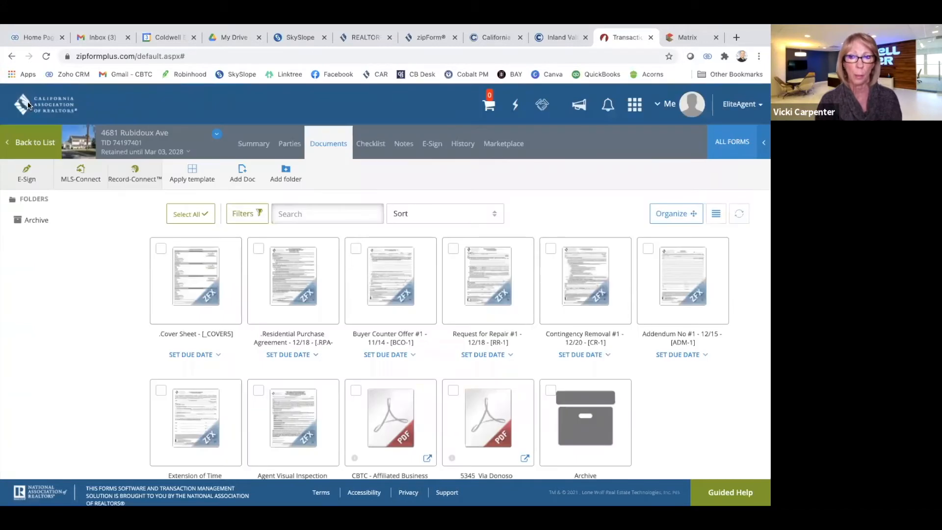
click(202, 282)
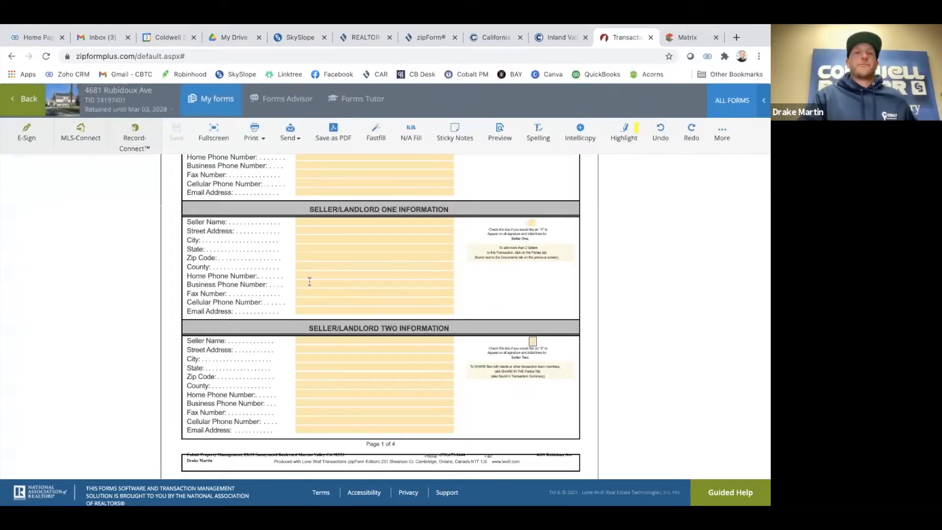
click(13, 93)
click(287, 280)
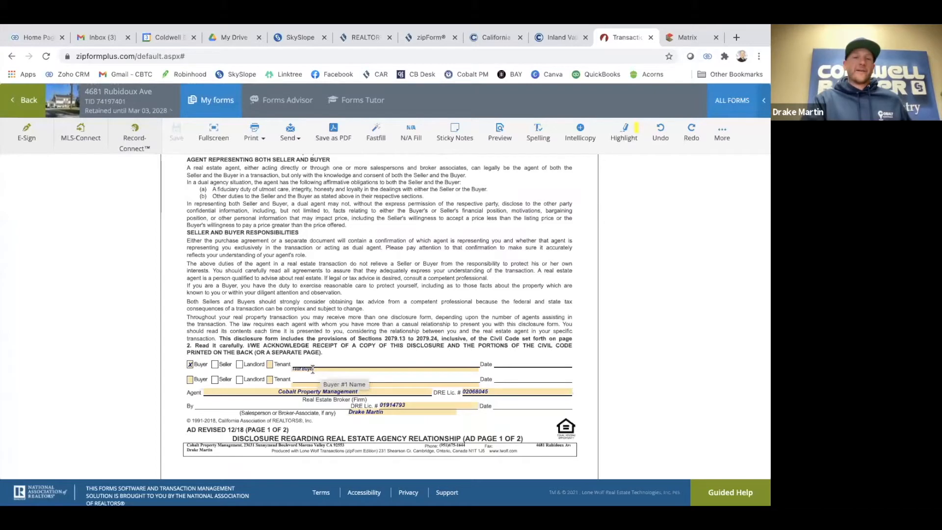
scroll(316, 366, up, 1)
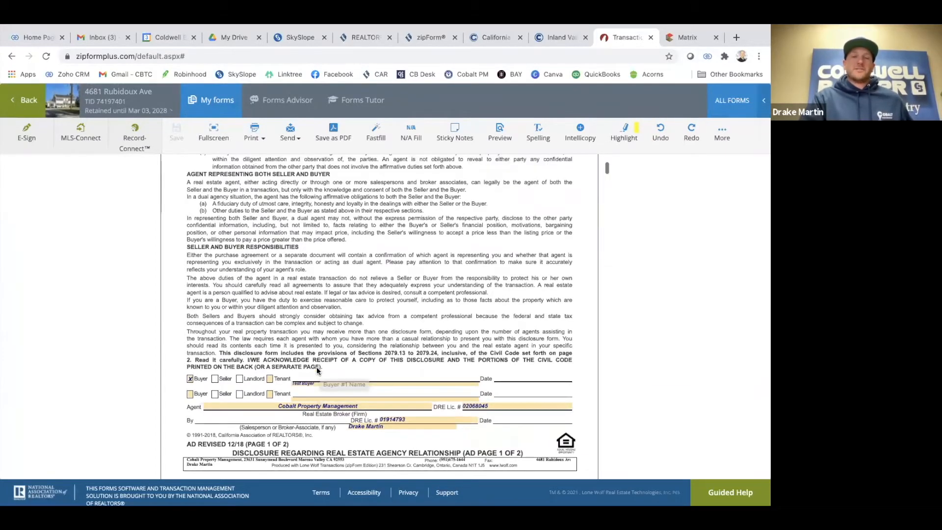
click(24, 101)
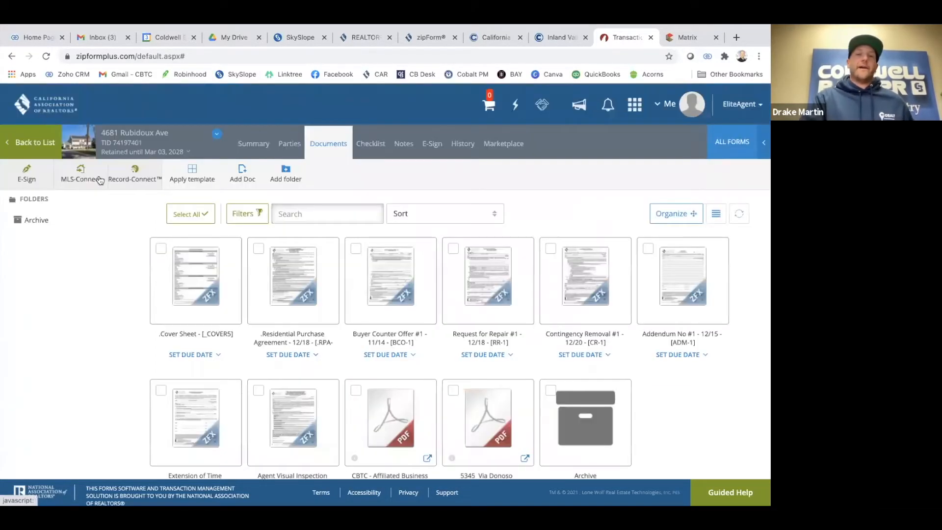
click(200, 290)
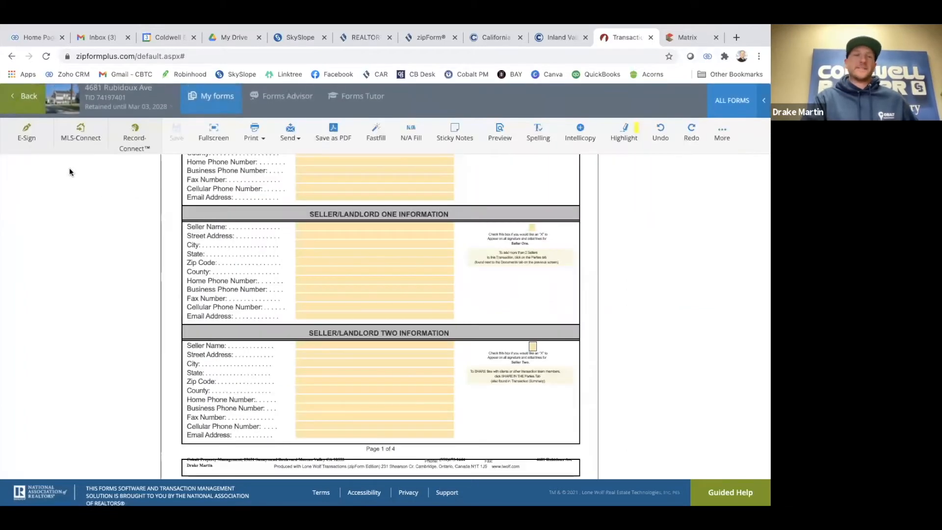
click(17, 103)
click(309, 294)
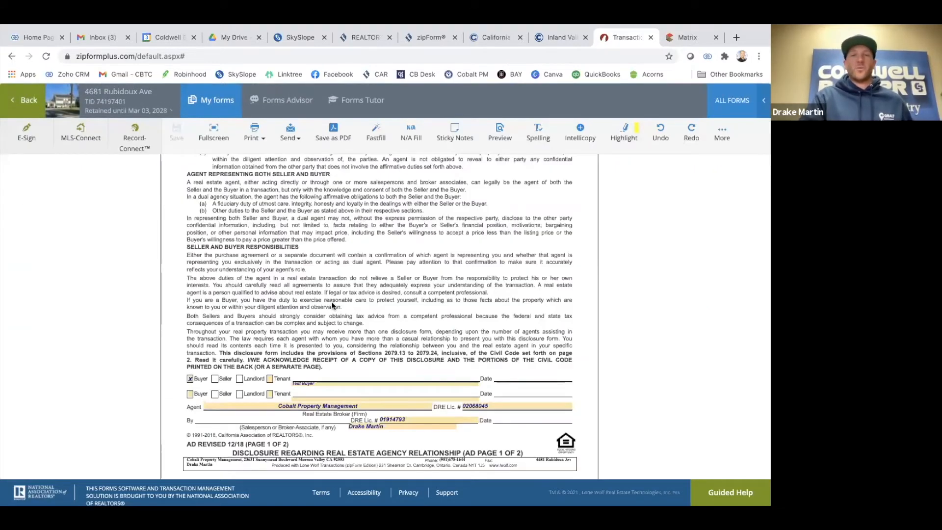
scroll(331, 301, up, 3)
scroll(331, 302, up, 5)
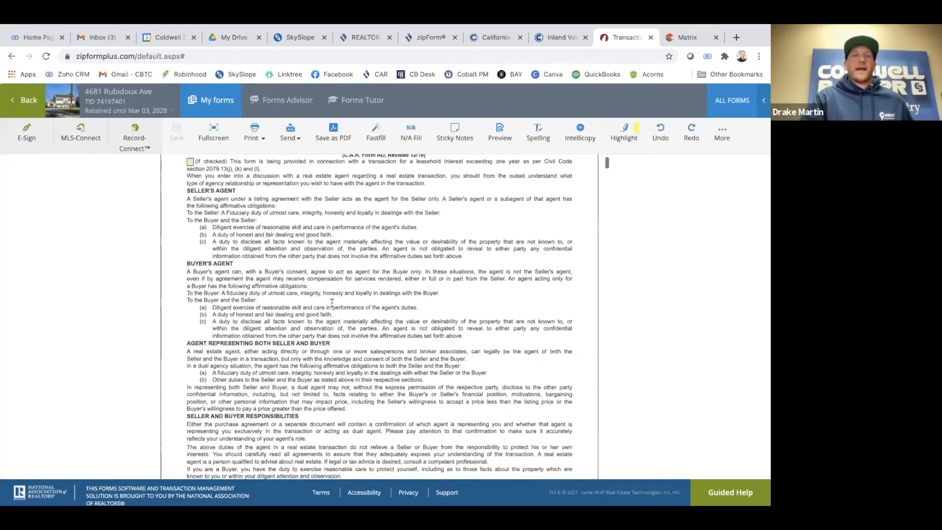
scroll(332, 303, up, 1)
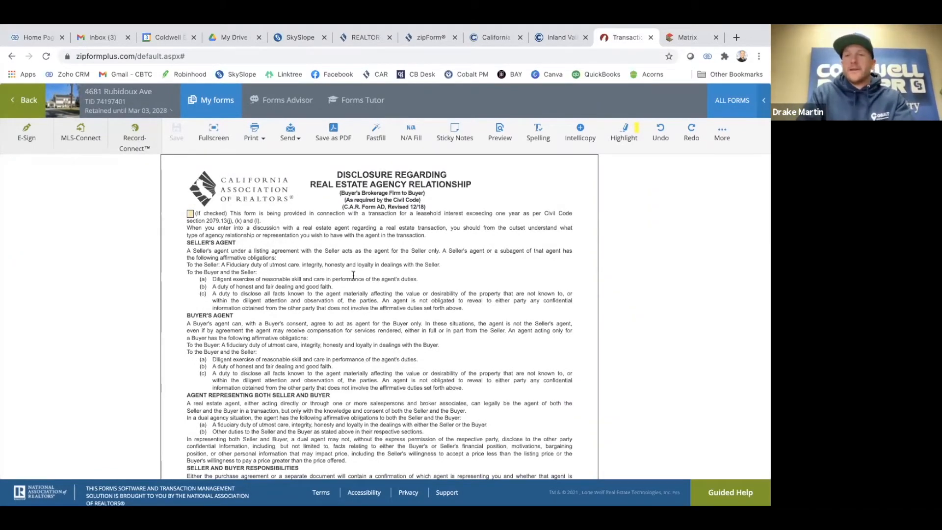
scroll(353, 275, down, 5)
scroll(353, 275, up, 5)
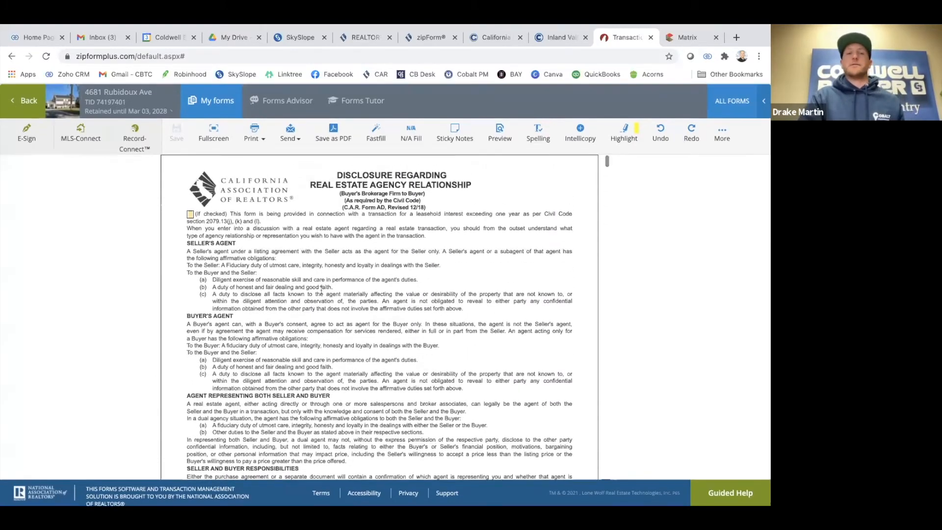
scroll(322, 289, down, 6)
scroll(322, 293, up, 3)
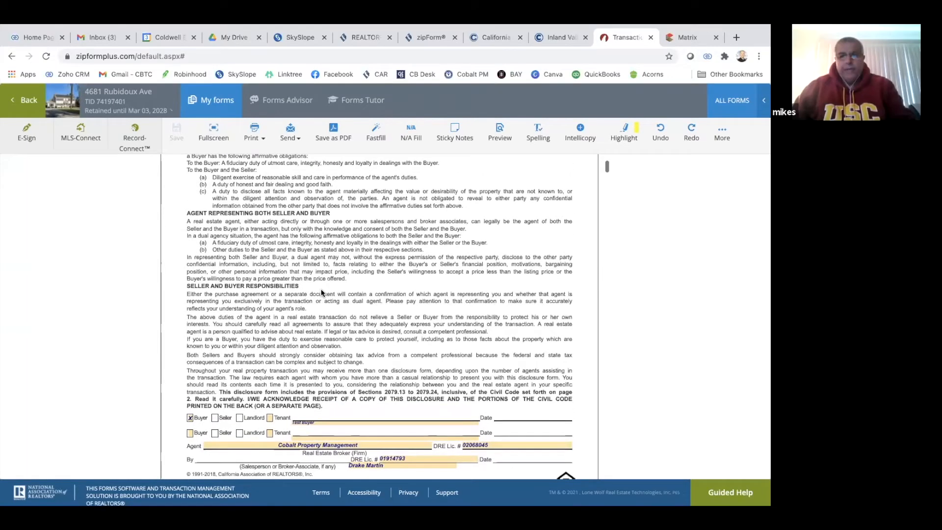
scroll(322, 293, up, 1)
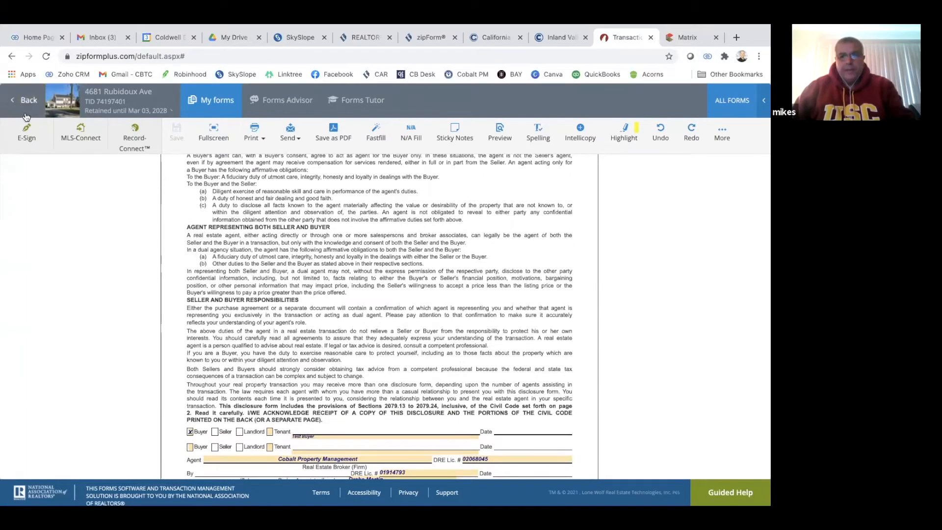
click(26, 115)
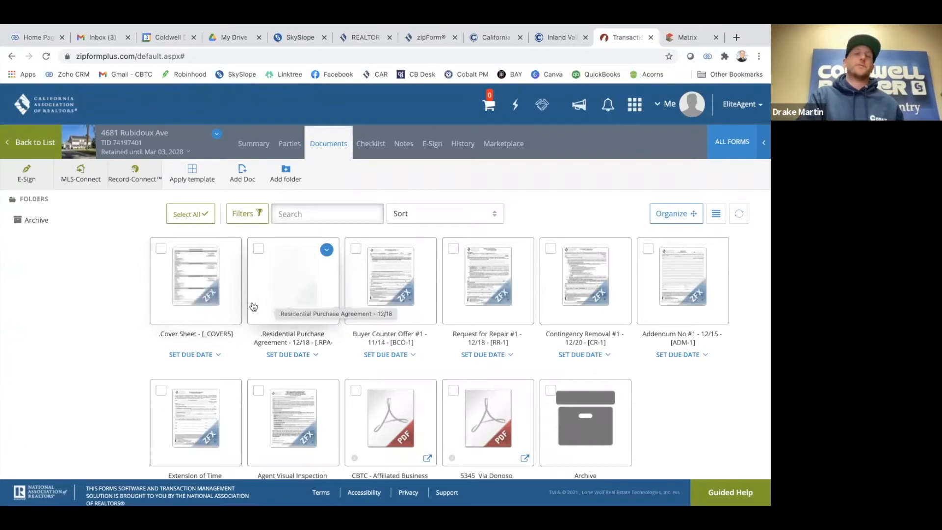
Look over the Residential Purchase Agreement and the Cover Sheet, returning to the documents each time
click(283, 290)
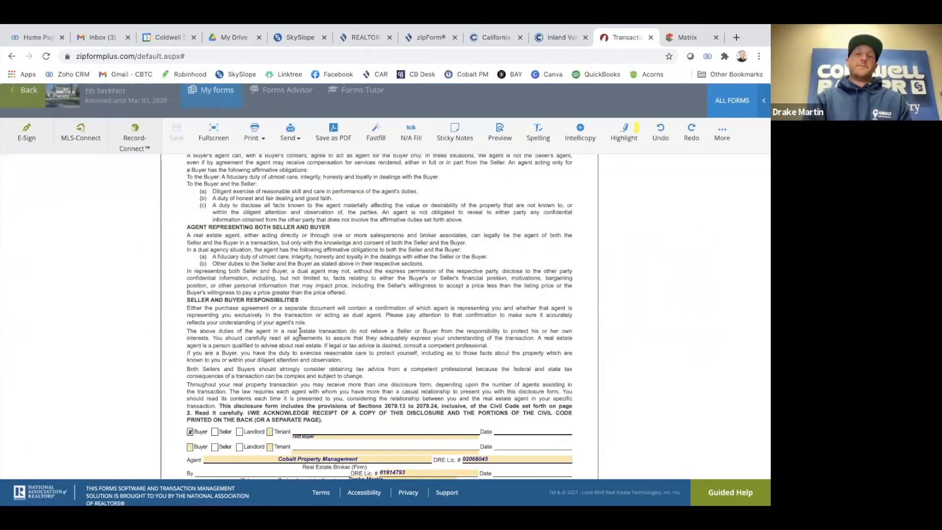
scroll(313, 400, down, 1)
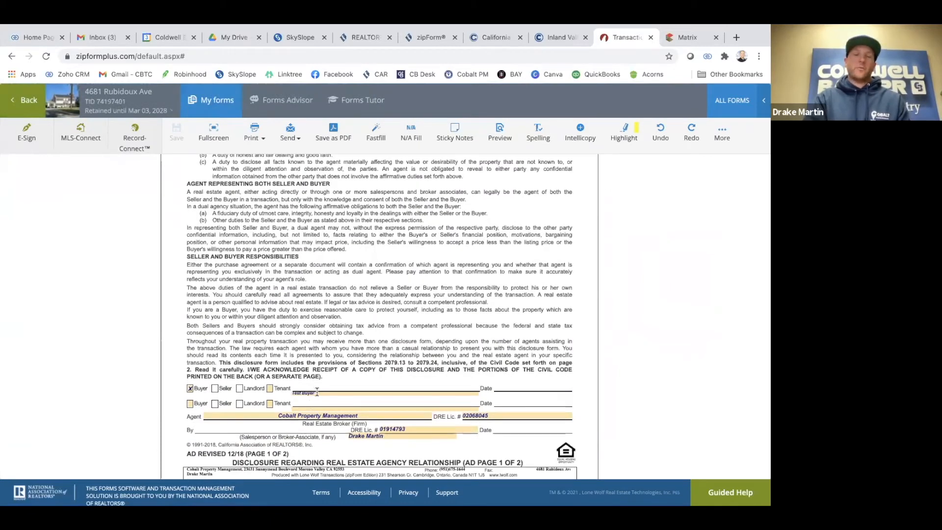
scroll(319, 371, up, 1)
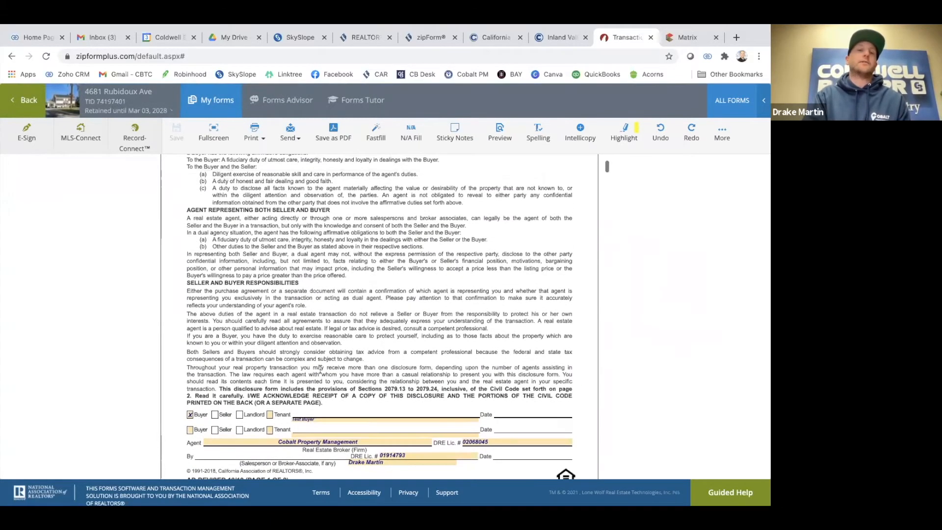
click(23, 109)
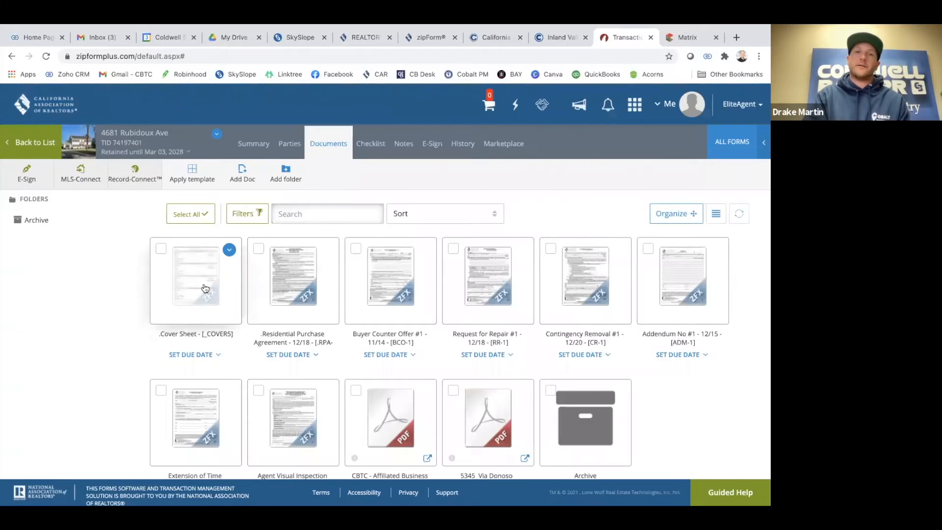
click(198, 284)
scroll(290, 286, up, 3)
scroll(290, 282, up, 2)
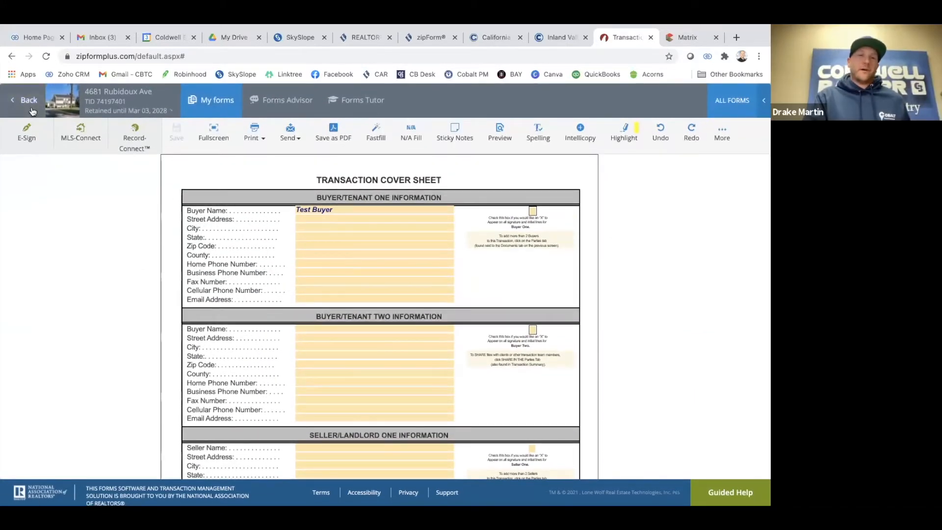
click(30, 108)
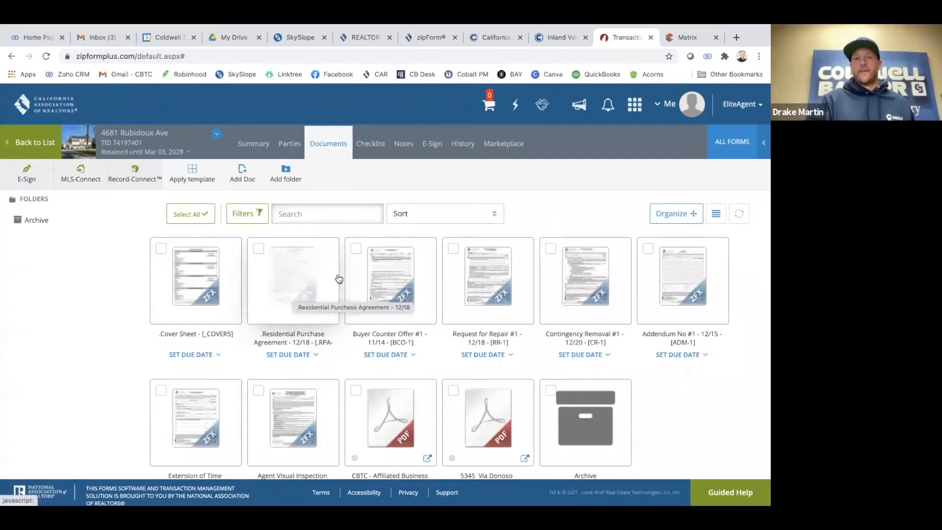
Check the Cover Sheet's Street Address field, then open the Purchase Agreement and the Rubidoux MLS listing
click(202, 291)
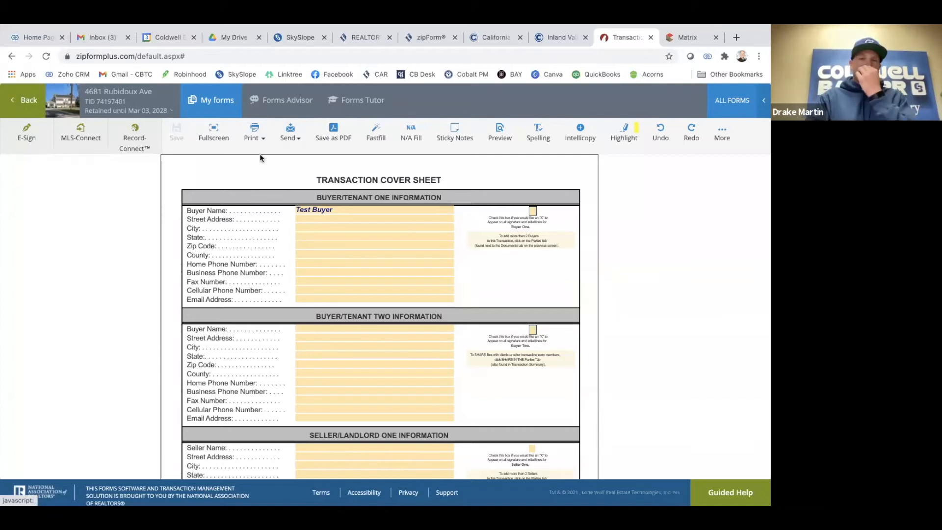
click(313, 218)
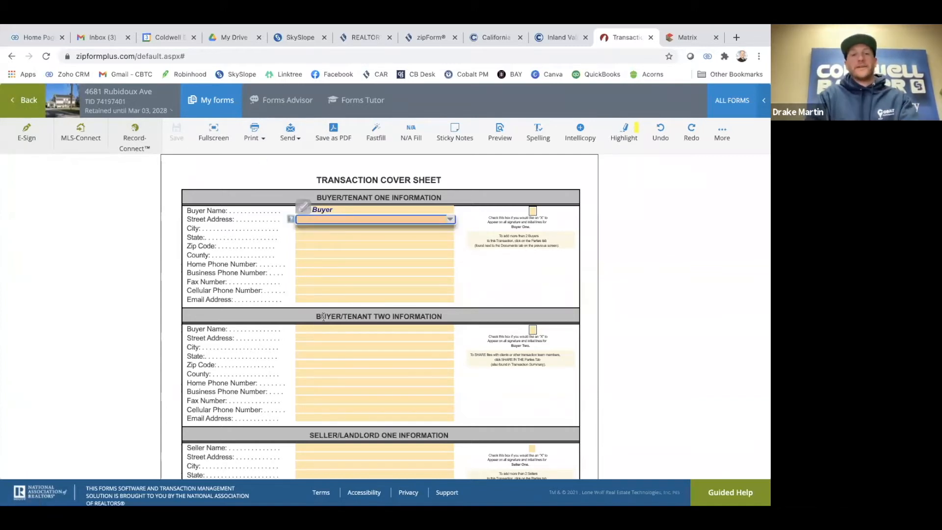
scroll(306, 323, down, 3)
scroll(306, 329, down, 1)
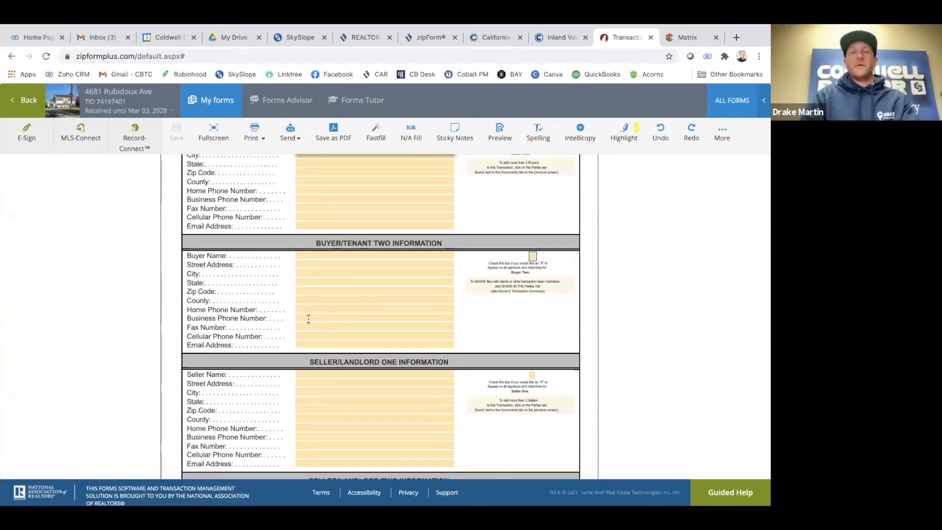
scroll(308, 319, up, 3)
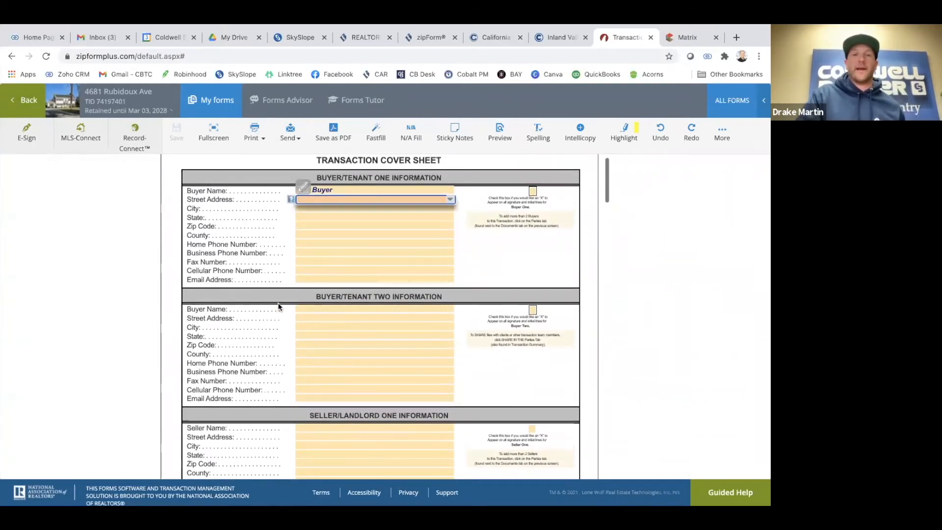
scroll(265, 304, up, 1)
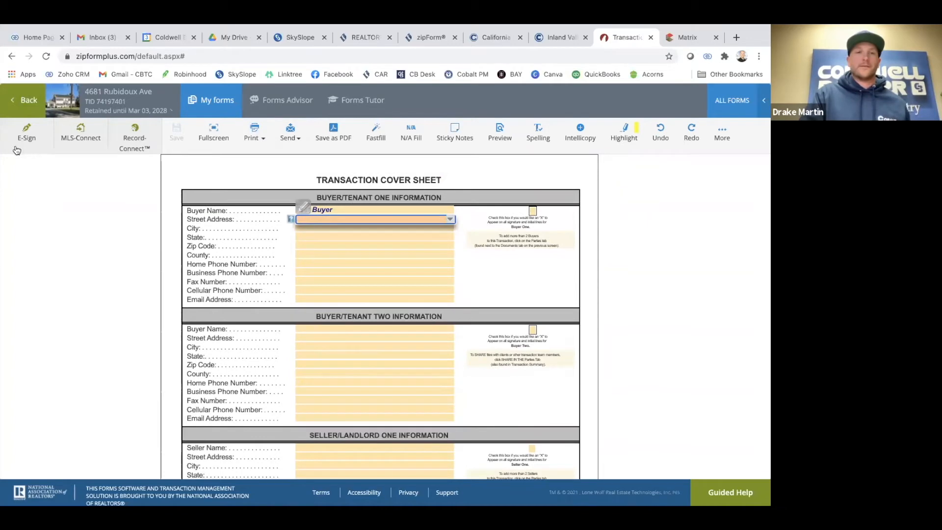
click(25, 104)
click(286, 303)
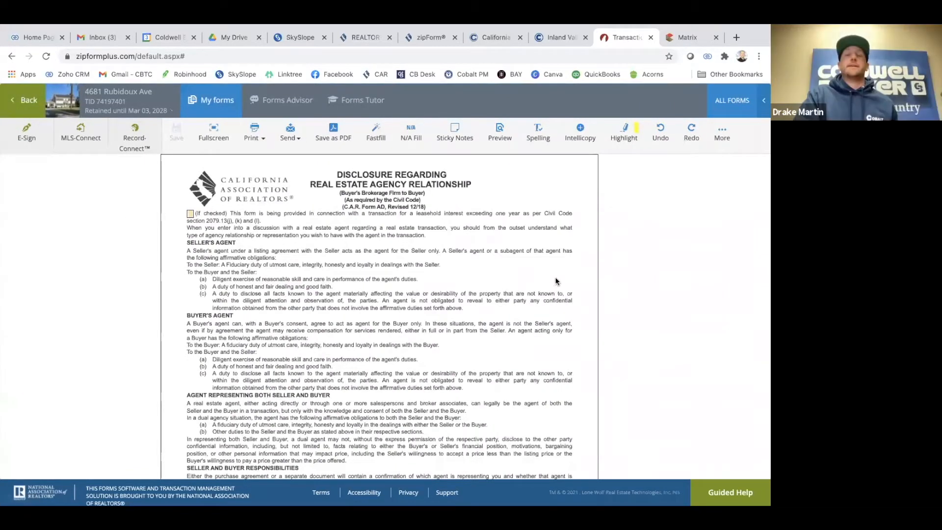
click(677, 44)
click(576, 296)
scroll(576, 296, up, 1)
scroll(384, 284, down, 1)
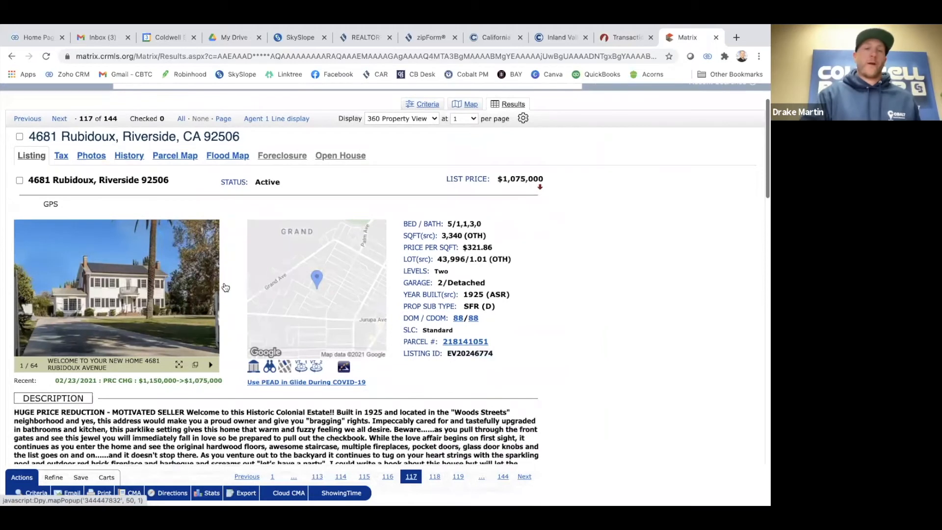
scroll(480, 330, down, 1)
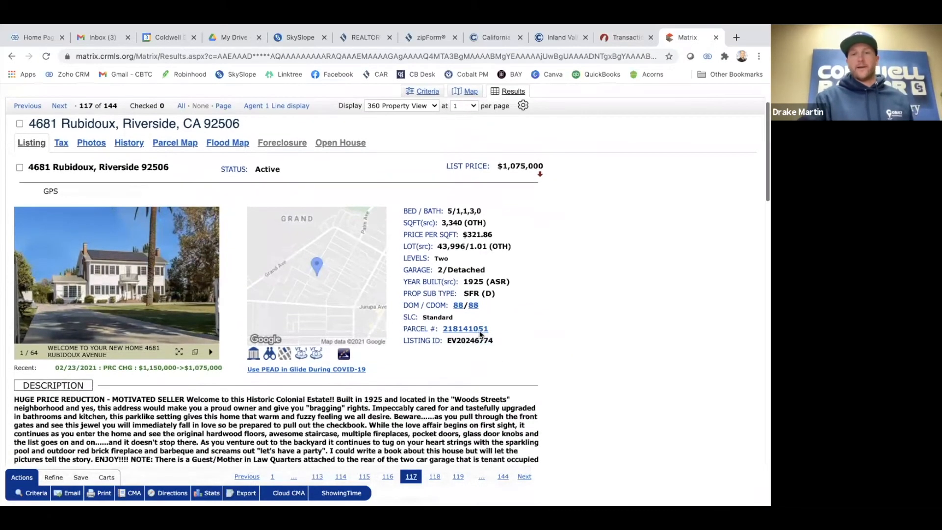
double_click(478, 342)
click(507, 346)
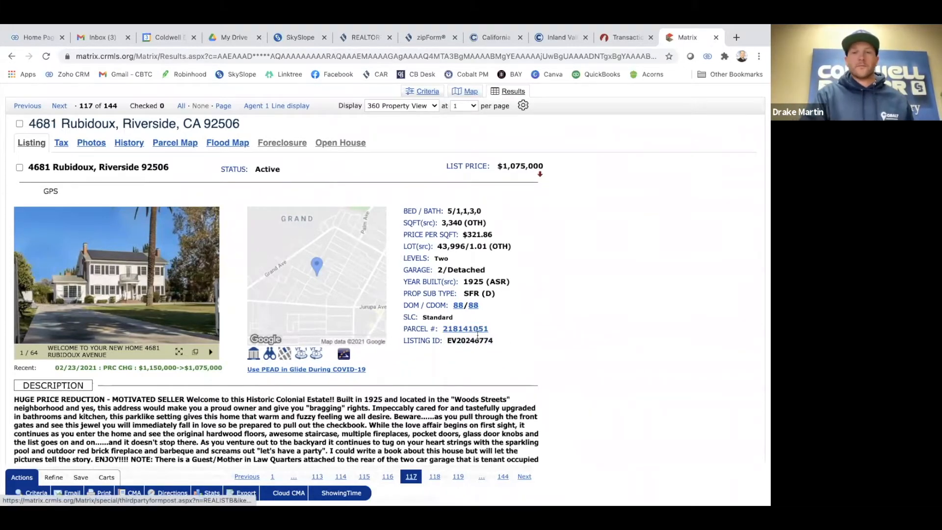
drag(448, 340, 493, 340)
click(530, 323)
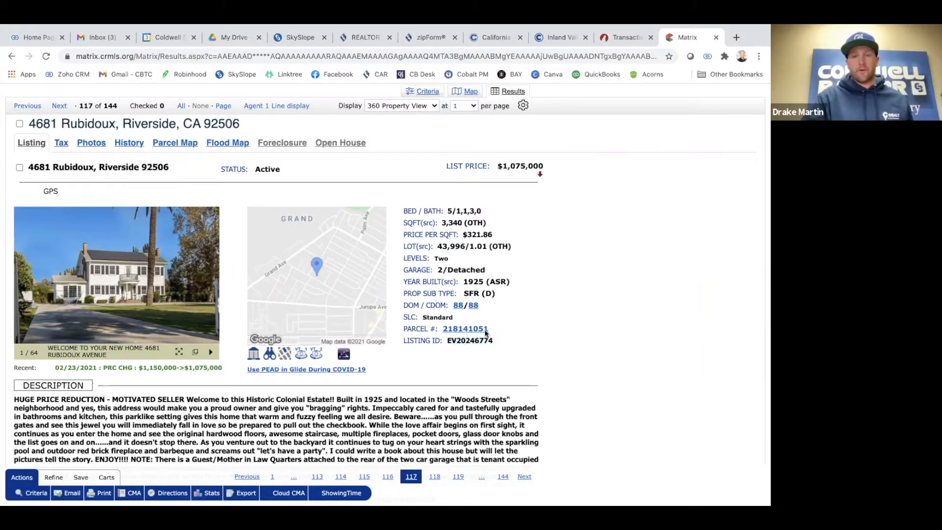
double_click(467, 341)
click(549, 316)
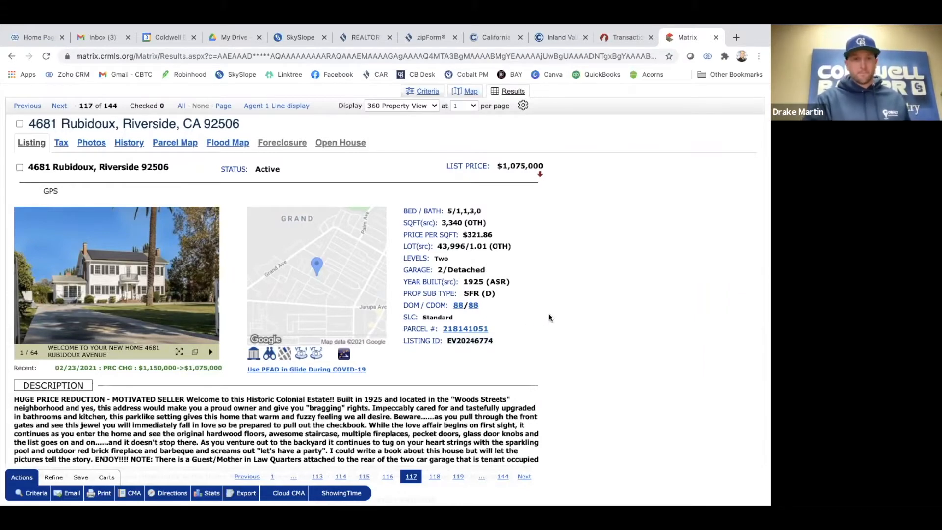
scroll(548, 316, up, 1)
scroll(557, 299, up, 3)
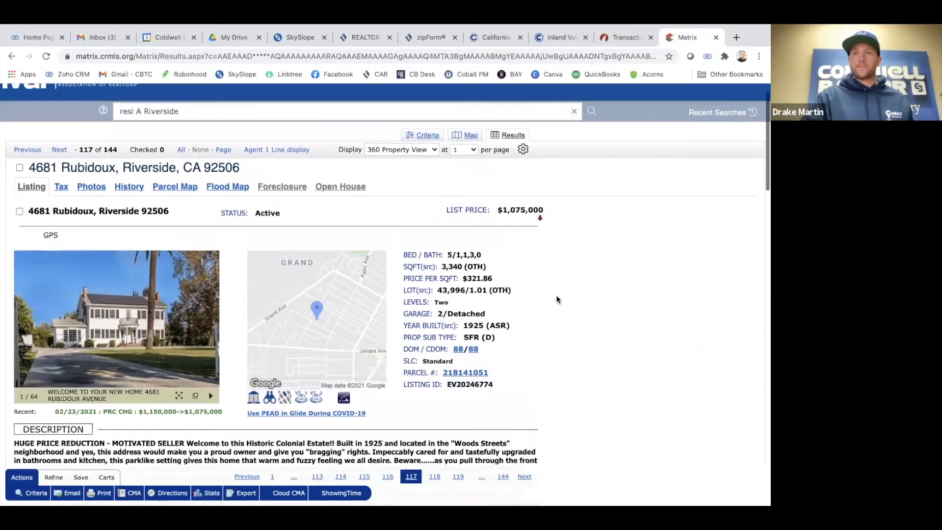
click(616, 40)
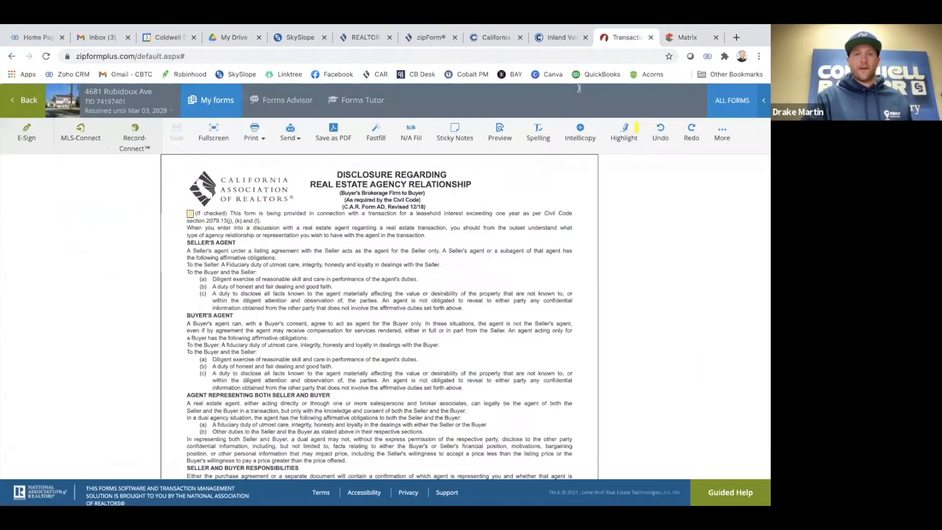
Locate the agent's brokerage firm field on the agency disclosure, leaving it unchanged
scroll(354, 288, down, 10)
scroll(354, 289, down, 1)
scroll(362, 286, up, 1)
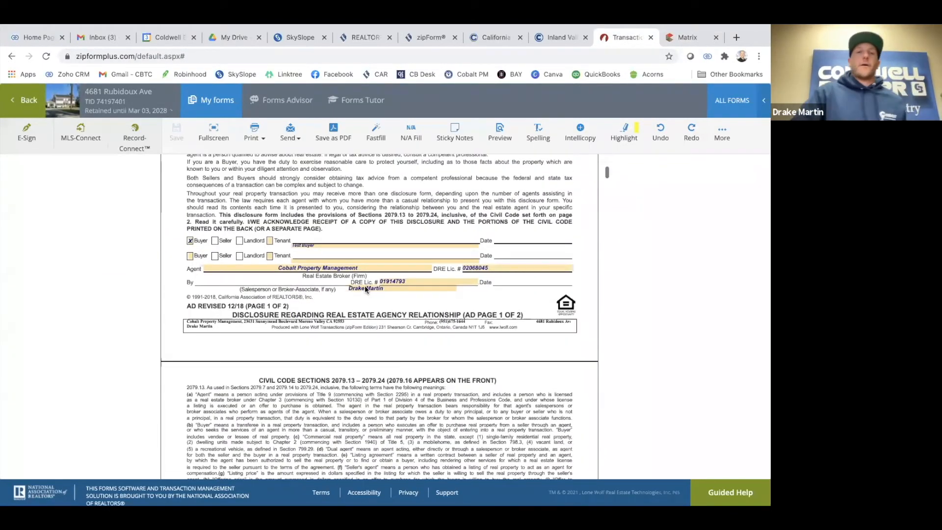
scroll(313, 284, down, 1)
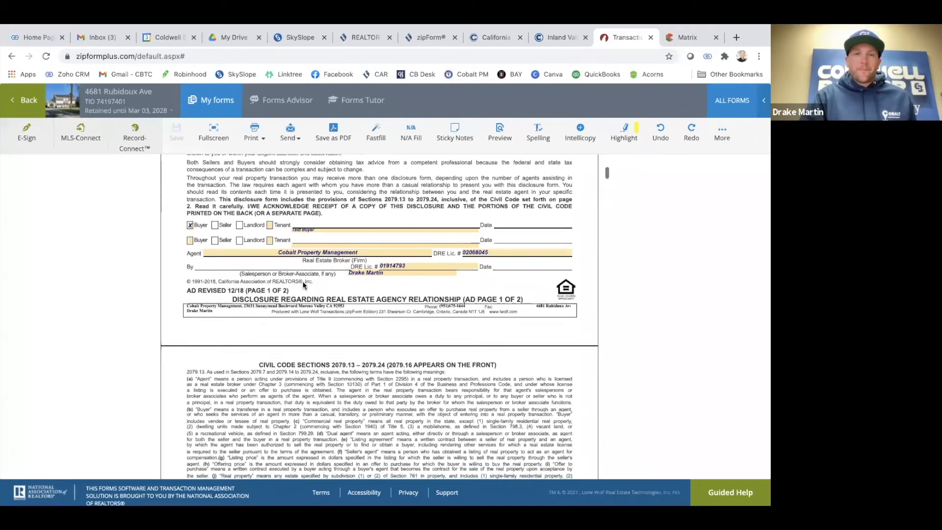
scroll(334, 265, up, 5)
scroll(351, 242, down, 2)
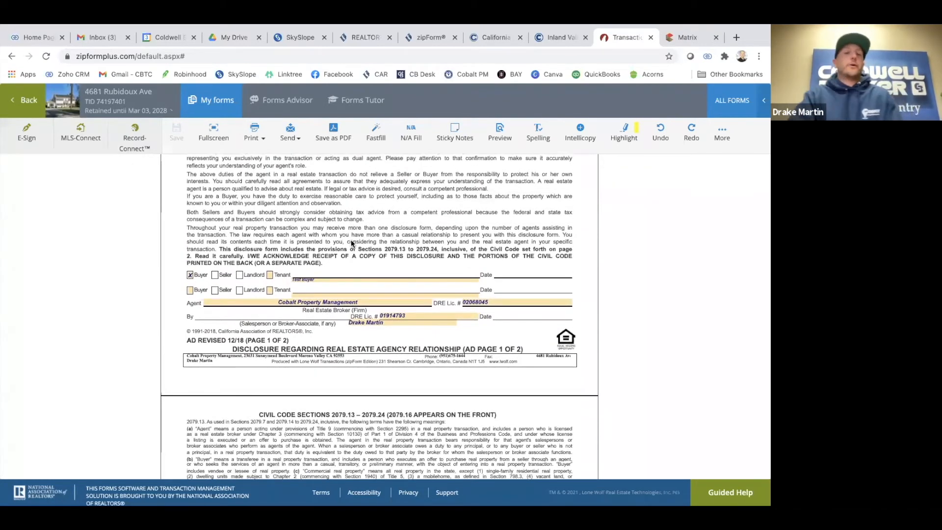
scroll(352, 243, down, 1)
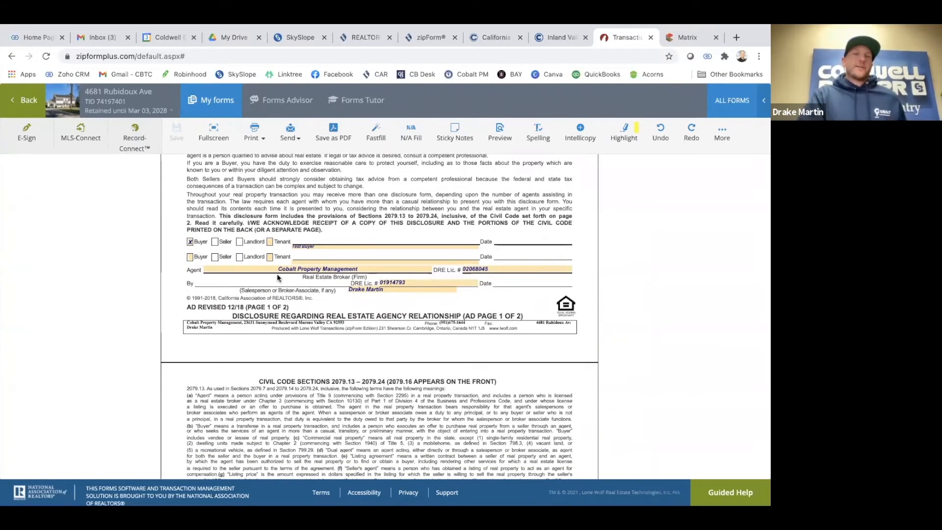
scroll(330, 366, up, 1)
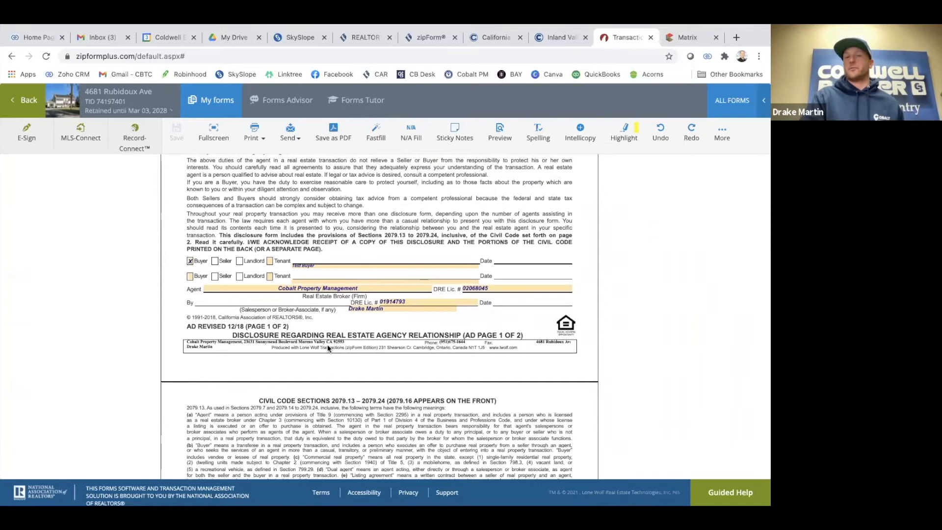
scroll(318, 340, up, 1)
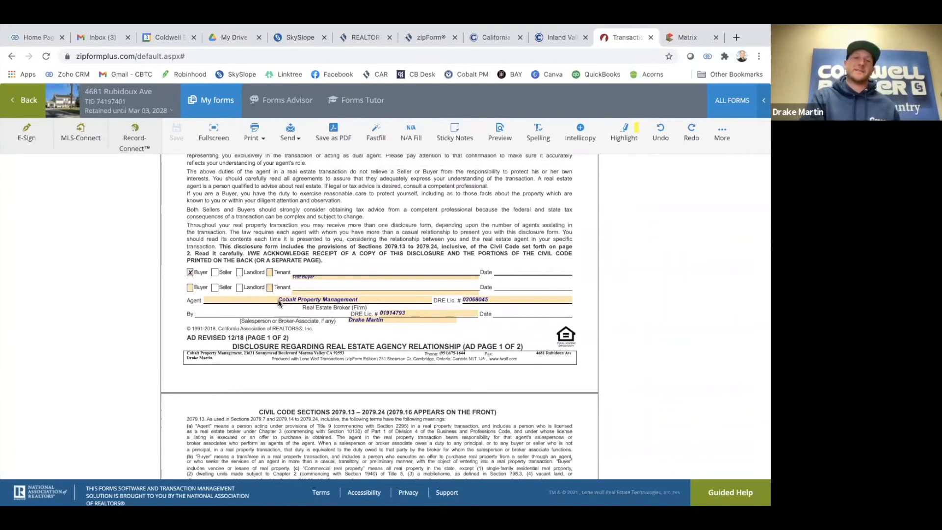
click(356, 301)
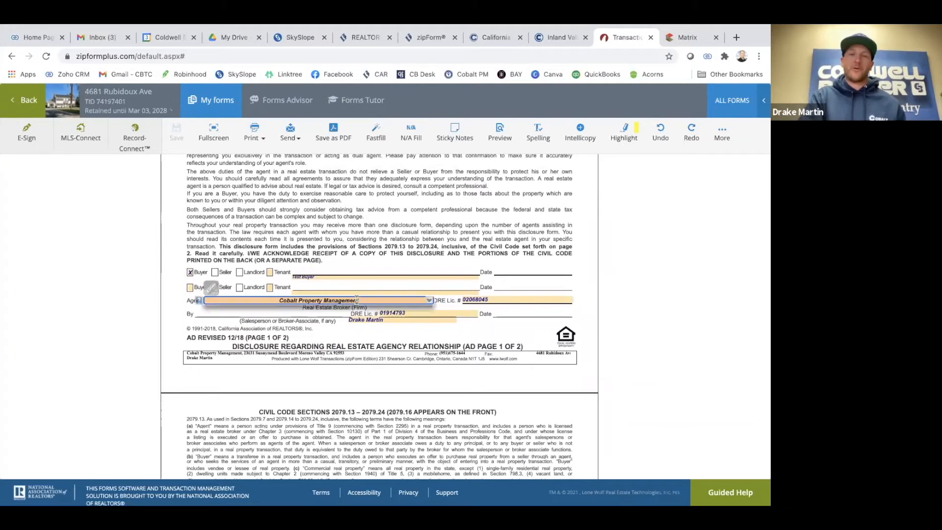
click(316, 354)
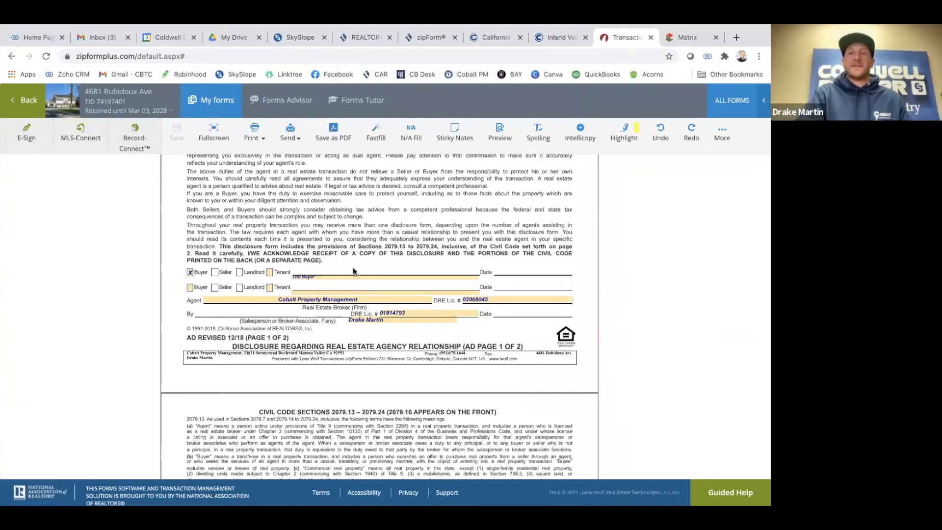
Replace the brokerage with Coldwell Banker Town & Country by typing 'Co' and picking it
scroll(327, 321, down, 1)
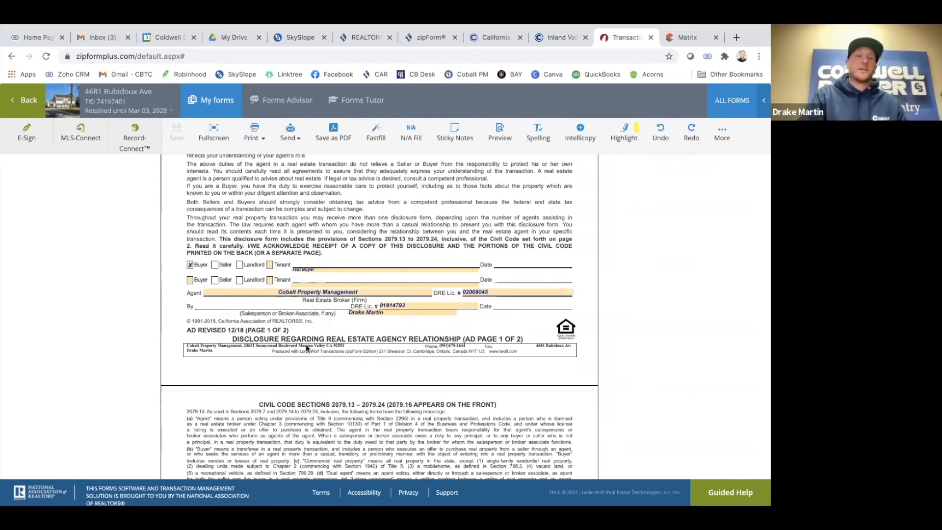
click(330, 291)
text(Coldw)
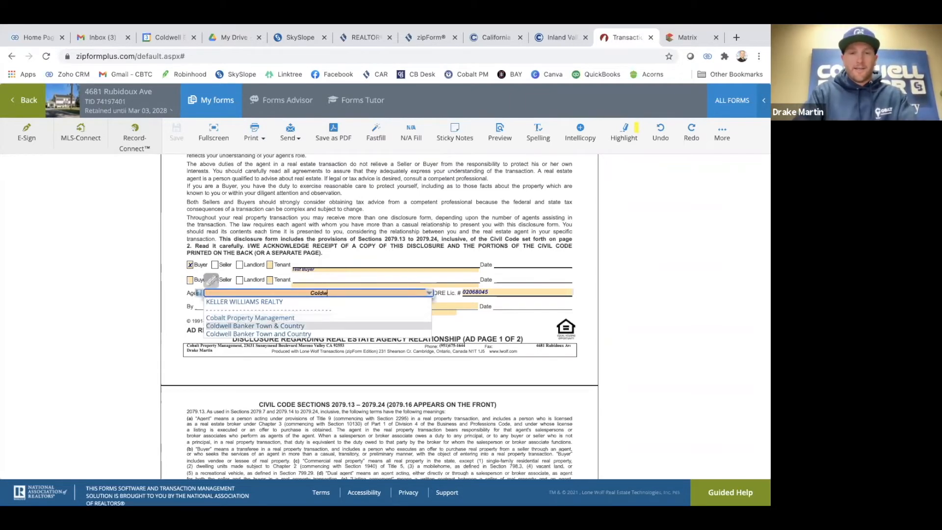
click(284, 326)
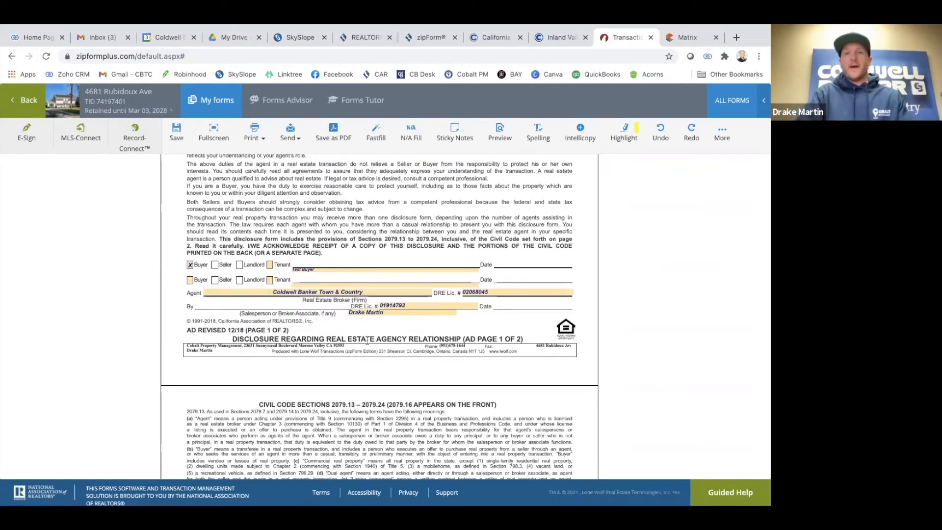
scroll(368, 339, down, 10)
Scroll past the FHDA, PRBS and wire fraud advisories to the Purchase Agreement's first page
scroll(368, 340, down, 10)
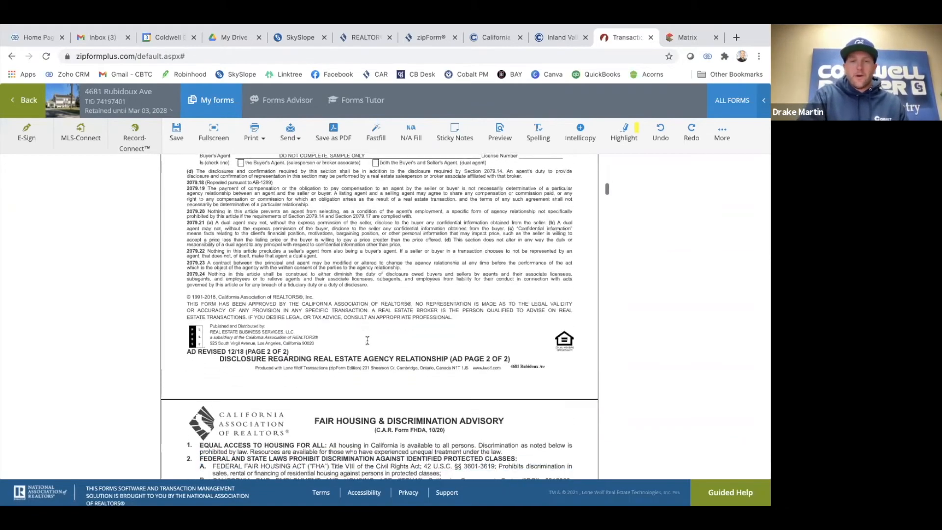
scroll(368, 339, down, 10)
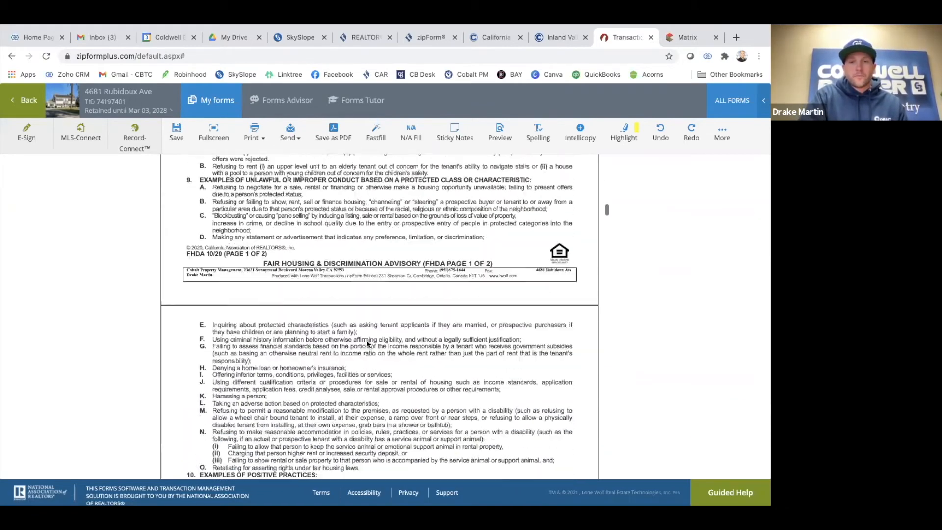
scroll(367, 340, down, 10)
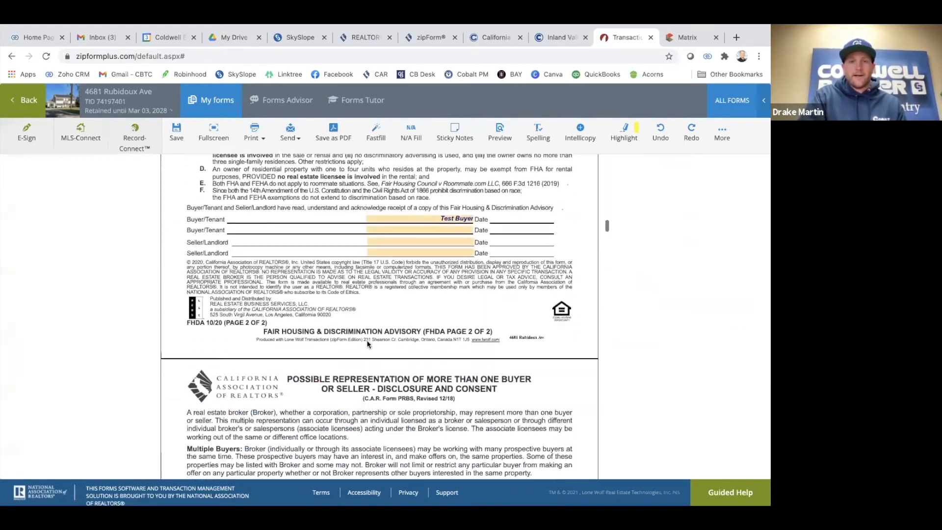
scroll(366, 340, down, 1)
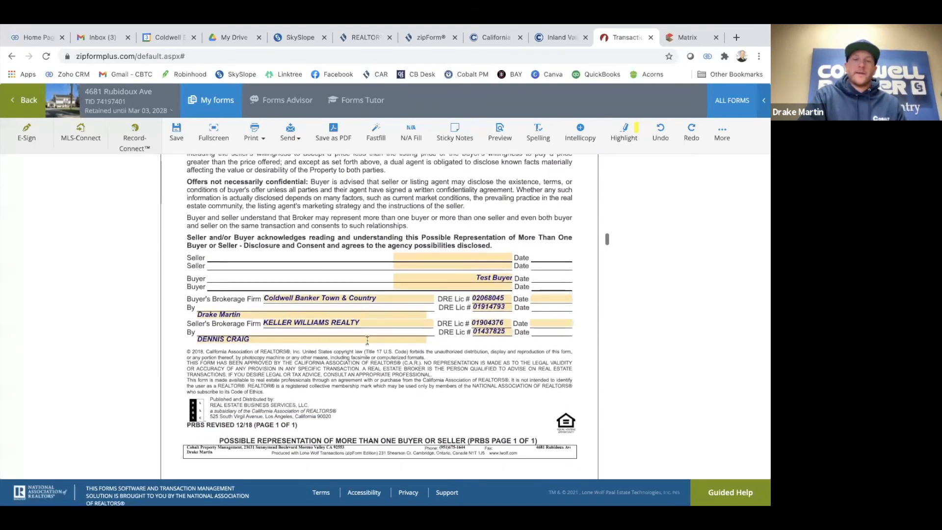
right_click(367, 340)
click(298, 373)
scroll(299, 373, down, 1)
click(299, 373)
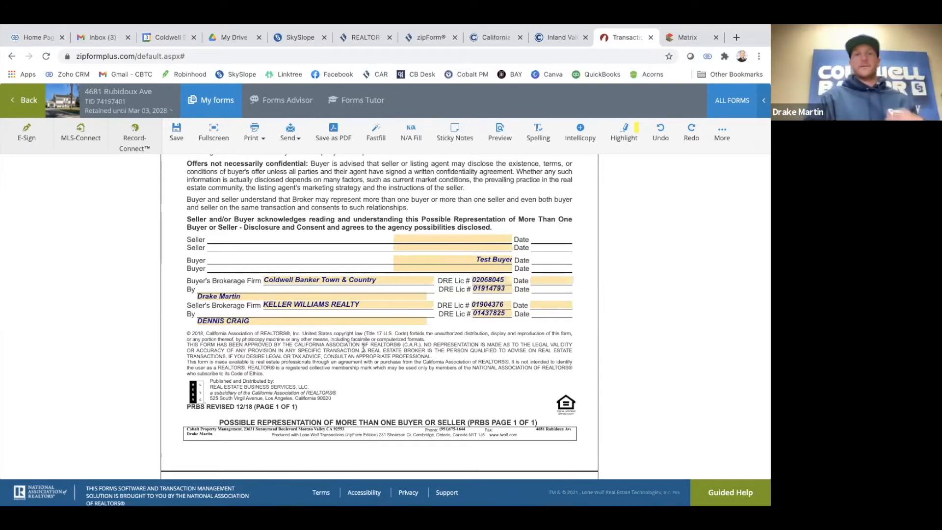
scroll(311, 373, down, 1)
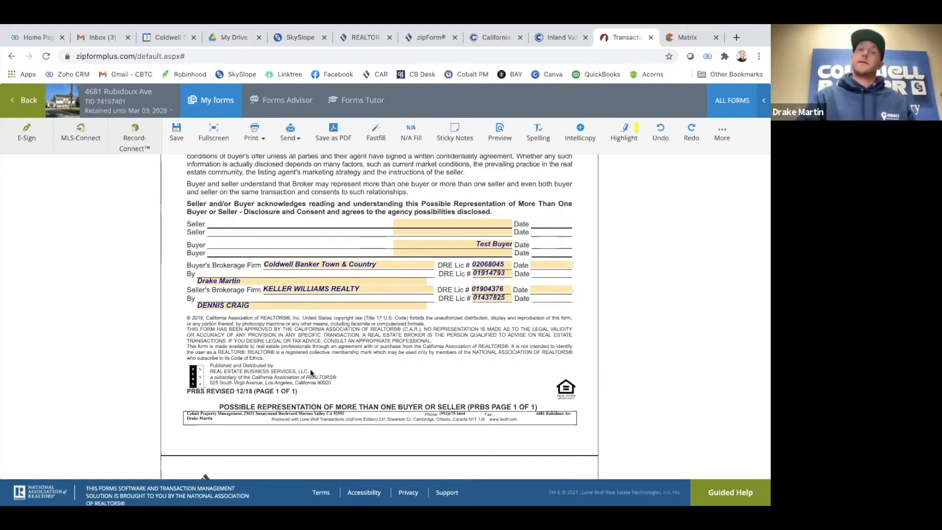
scroll(311, 372, down, 6)
scroll(311, 363, down, 4)
scroll(275, 177, up, 4)
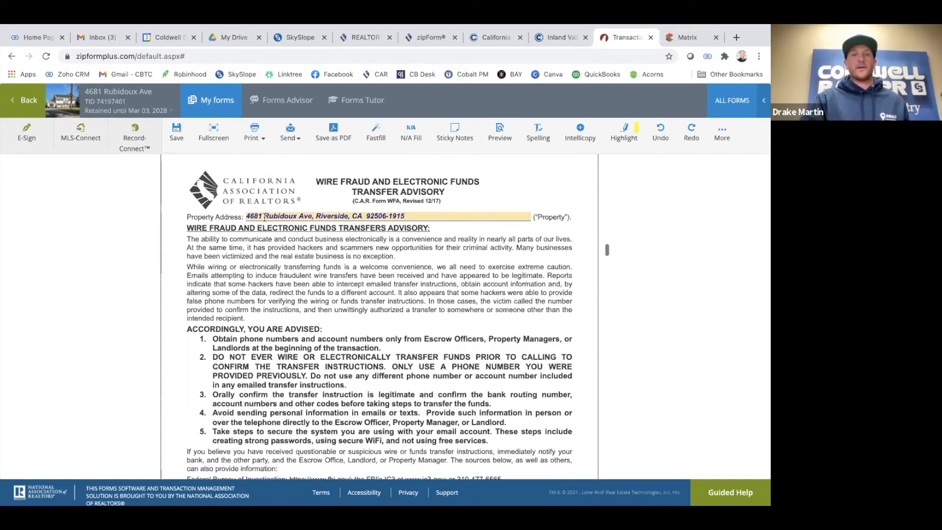
scroll(336, 288, down, 7)
scroll(336, 287, down, 4)
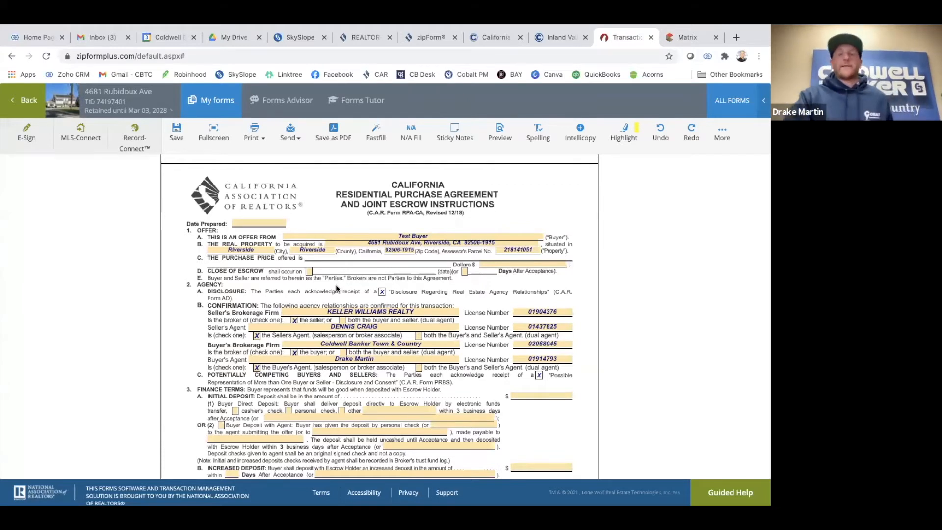
Autofill Date Prepared as 03/03/2021 and pick April 7, 2021 as the close of escrow date
click(268, 224)
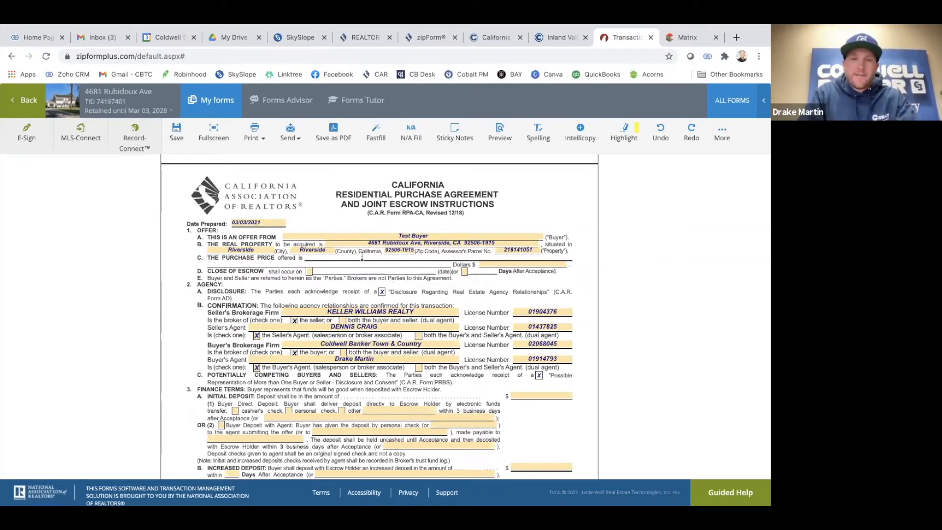
click(309, 273)
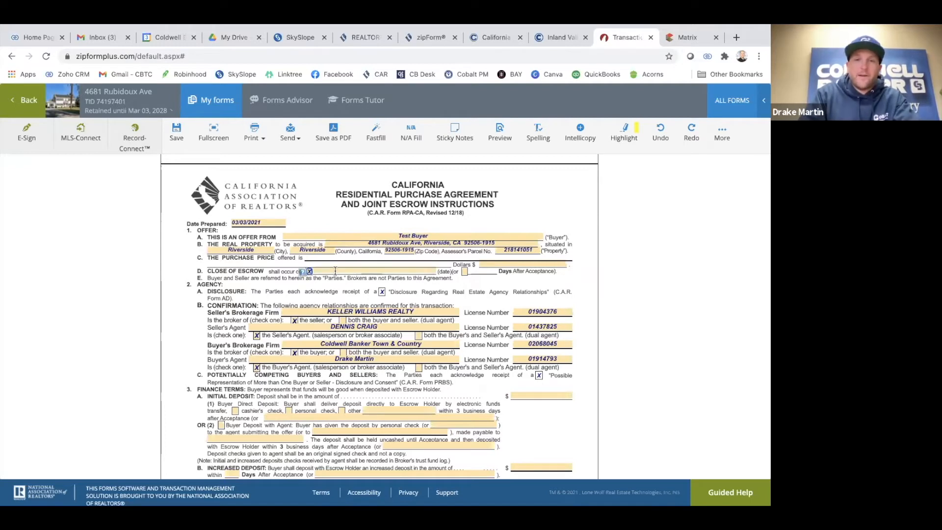
click(334, 272)
click(424, 292)
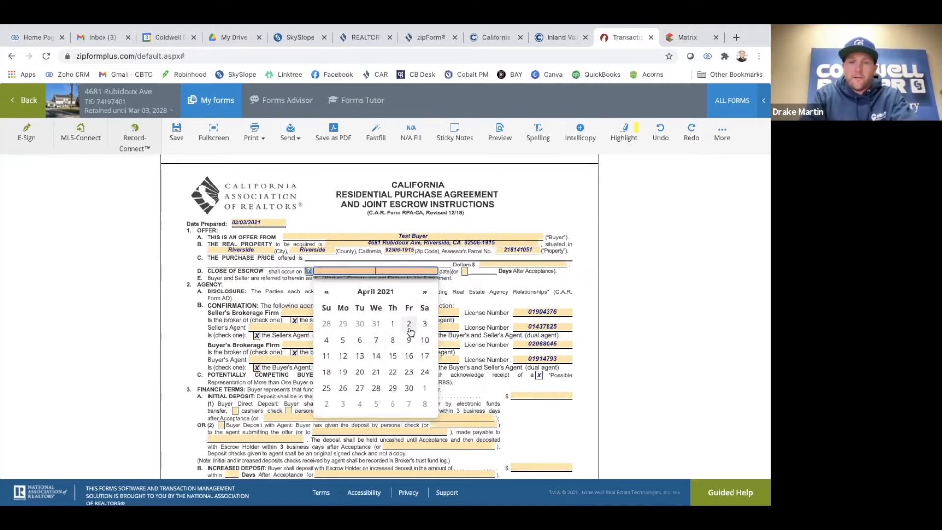
click(377, 340)
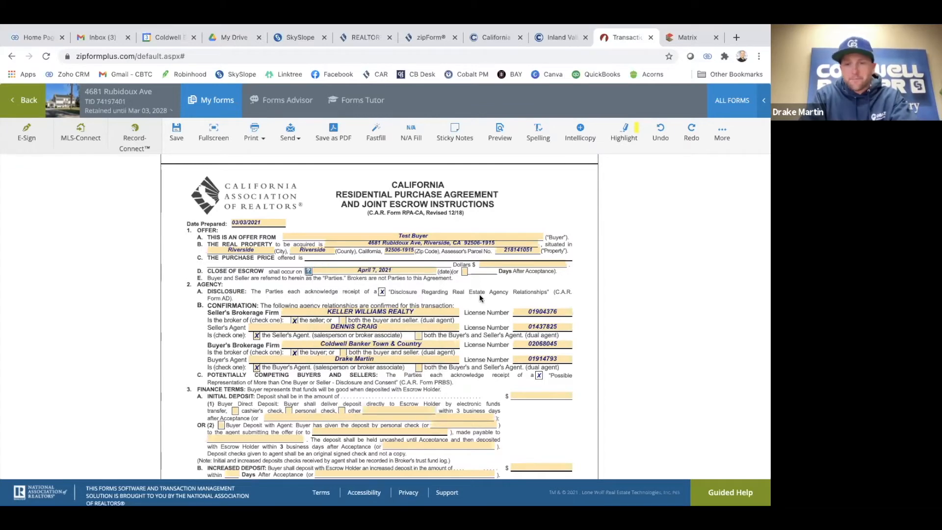
scroll(479, 294, down, 1)
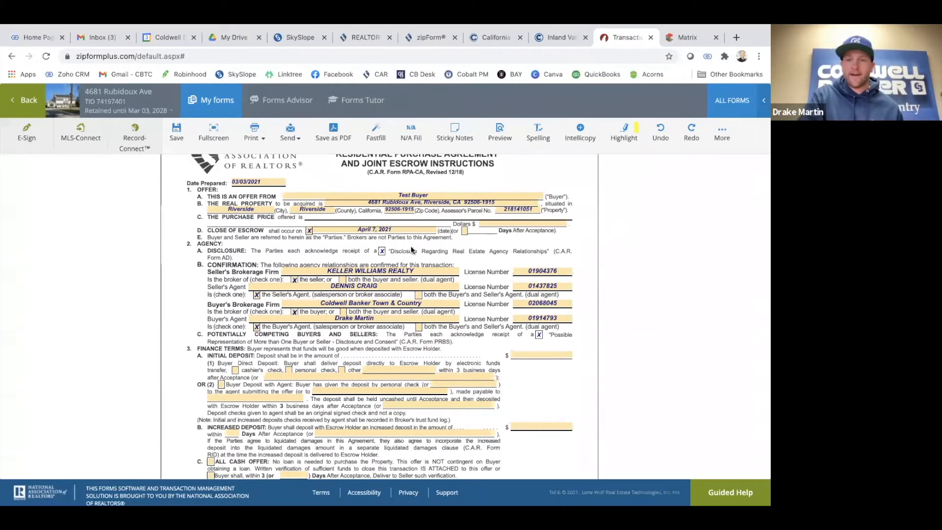
scroll(463, 302, down, 1)
scroll(463, 300, down, 3)
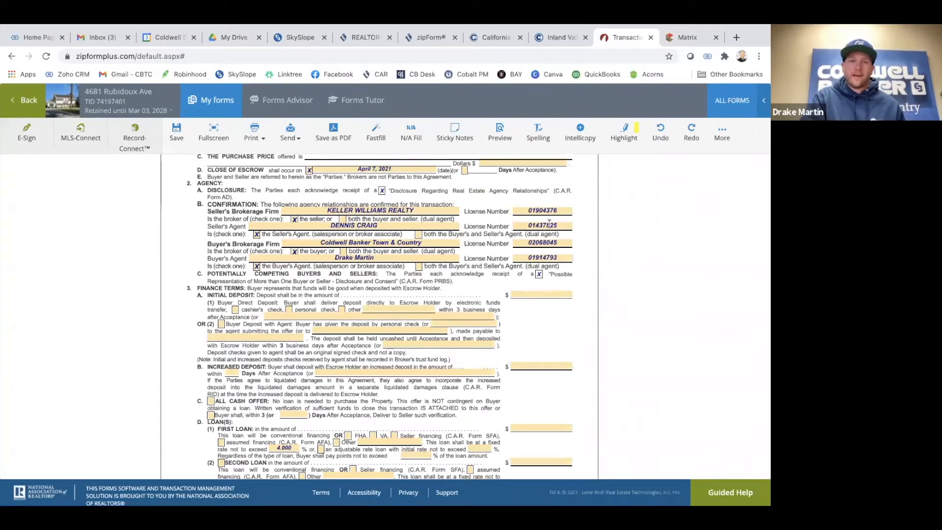
scroll(477, 272, down, 2)
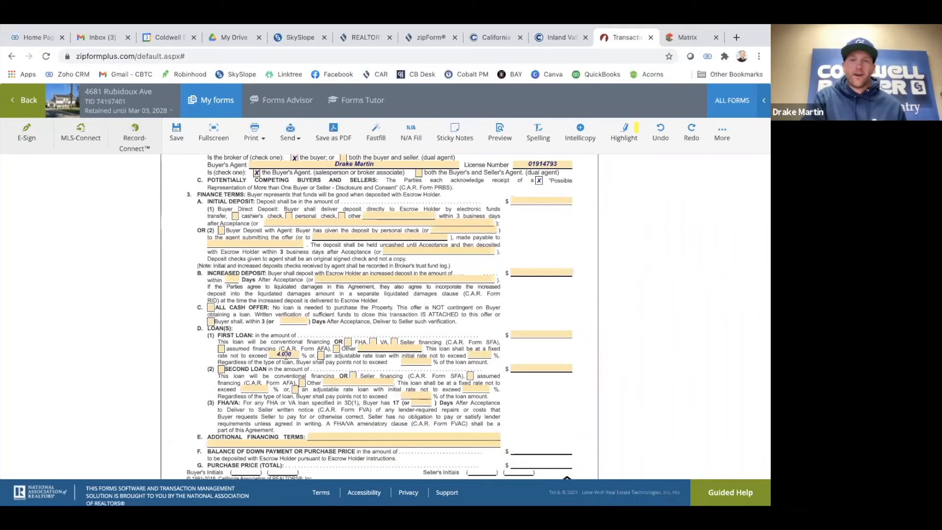
scroll(508, 231, up, 4)
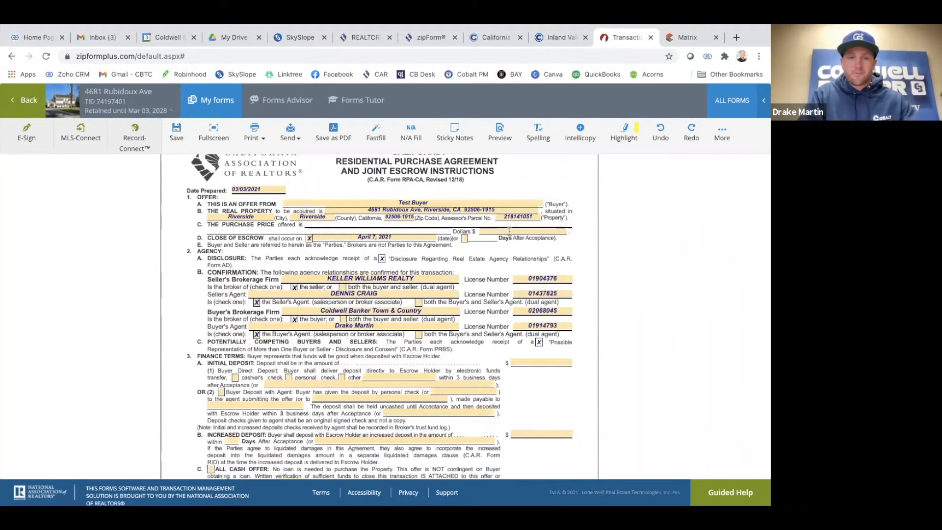
click(508, 231)
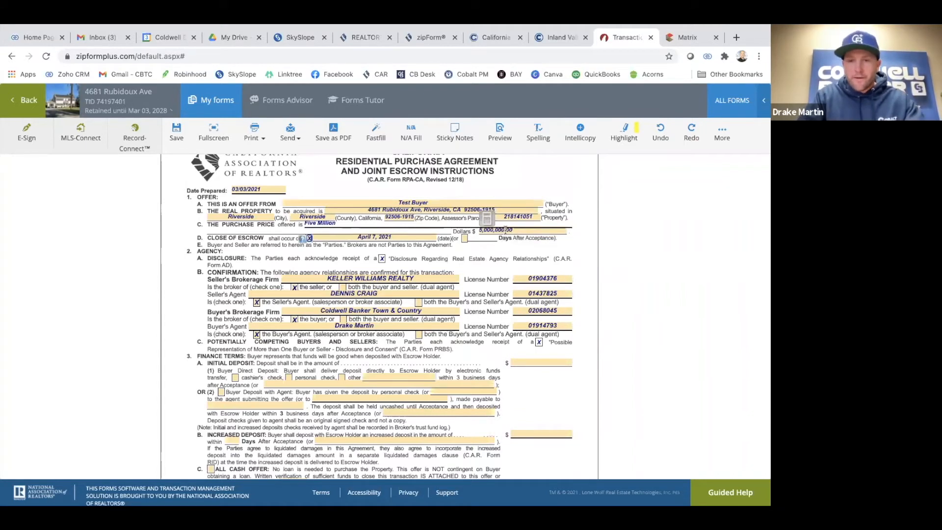
key(BackSpace)
key(Tab)
click(493, 267)
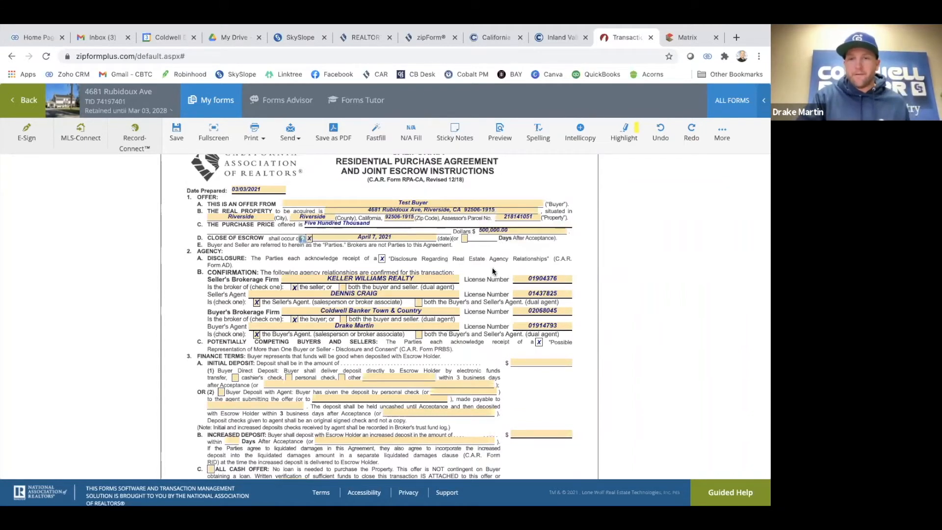
scroll(493, 269, down, 2)
scroll(493, 272, down, 1)
right_click(495, 272)
click(488, 276)
click(525, 279)
text(5000)
key(Tab)
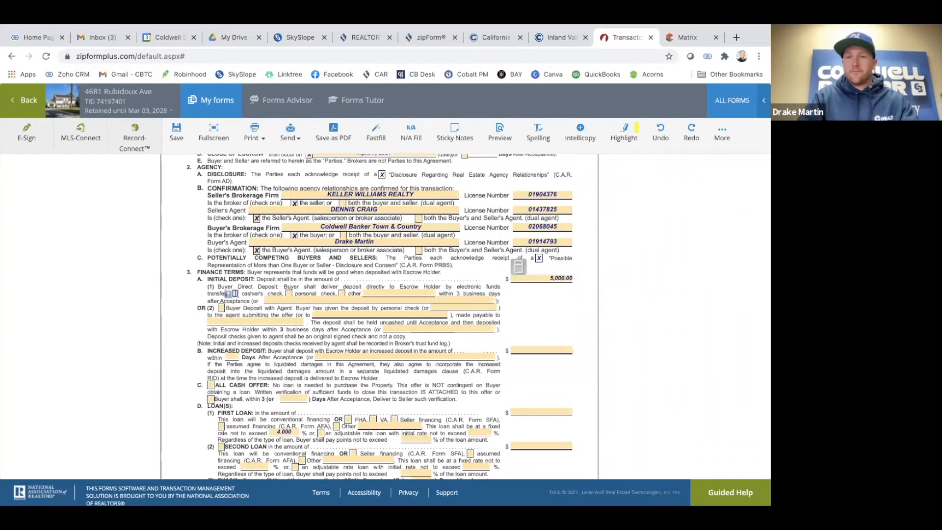
scroll(436, 279, down, 1)
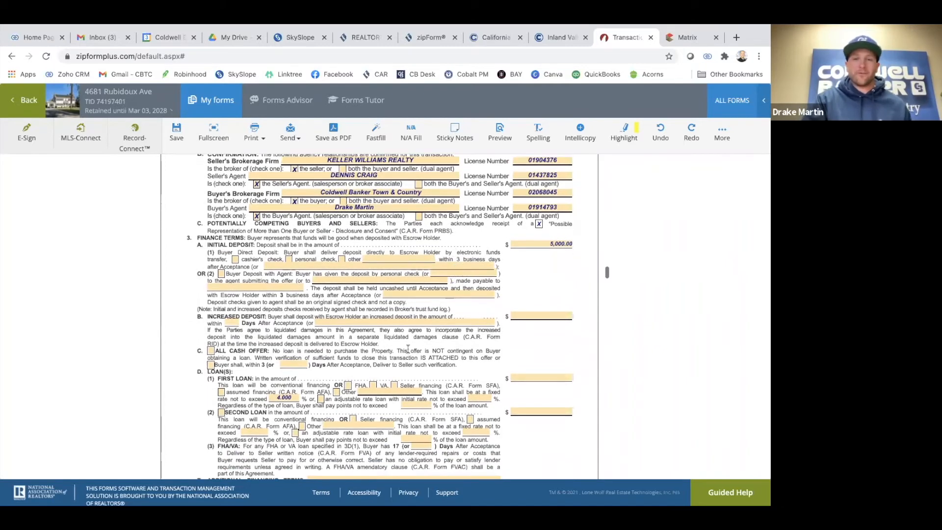
scroll(355, 354, down, 2)
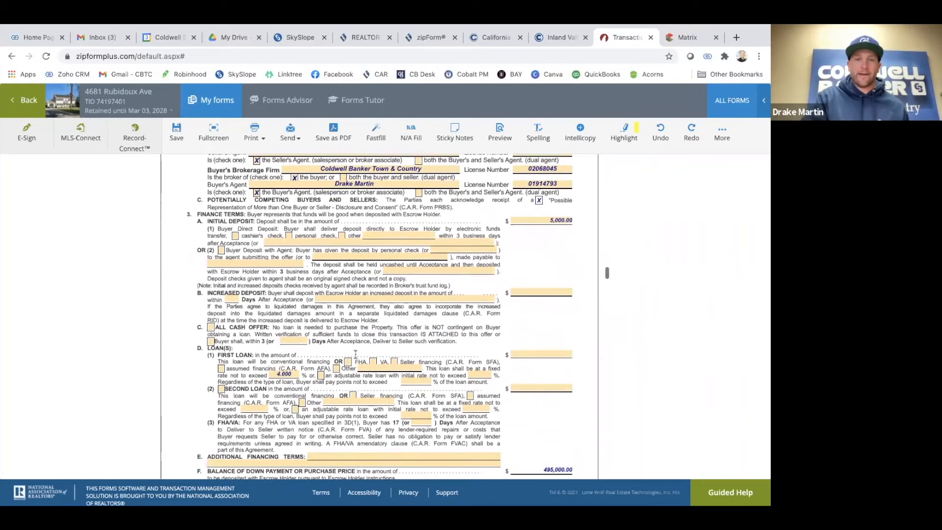
scroll(356, 354, down, 2)
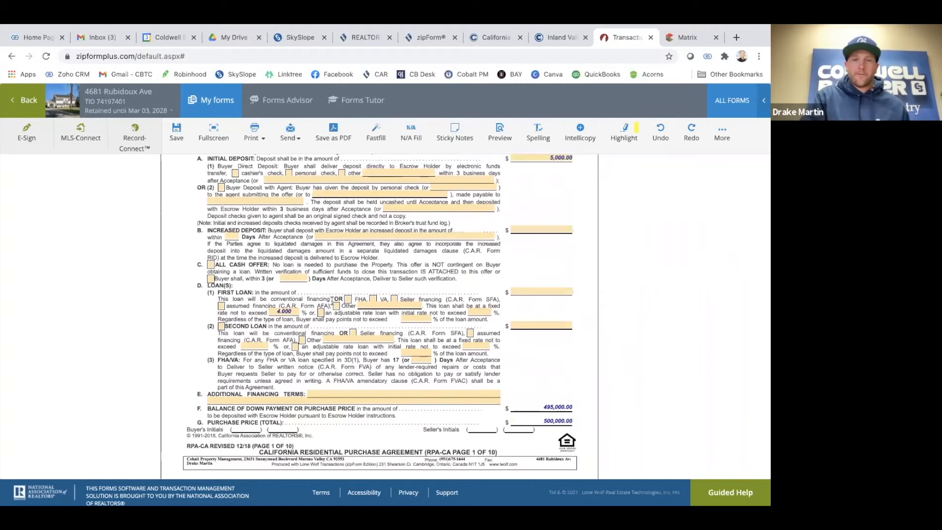
scroll(332, 300, down, 1)
scroll(332, 300, down, 3)
scroll(325, 301, down, 3)
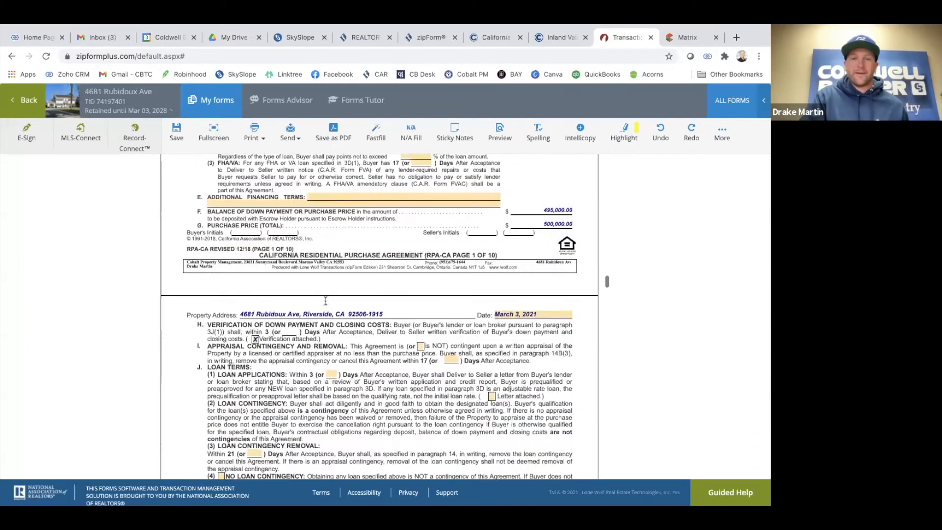
scroll(325, 300, down, 4)
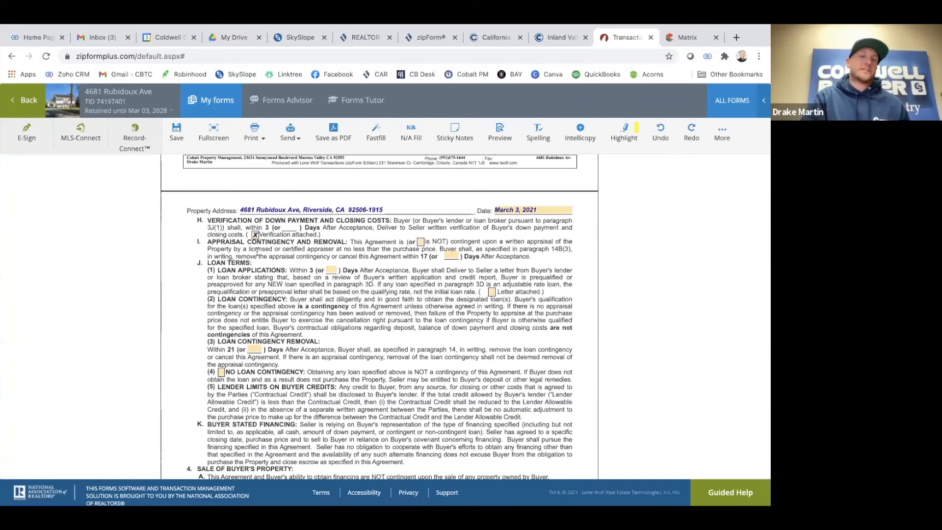
scroll(275, 264, up, 3)
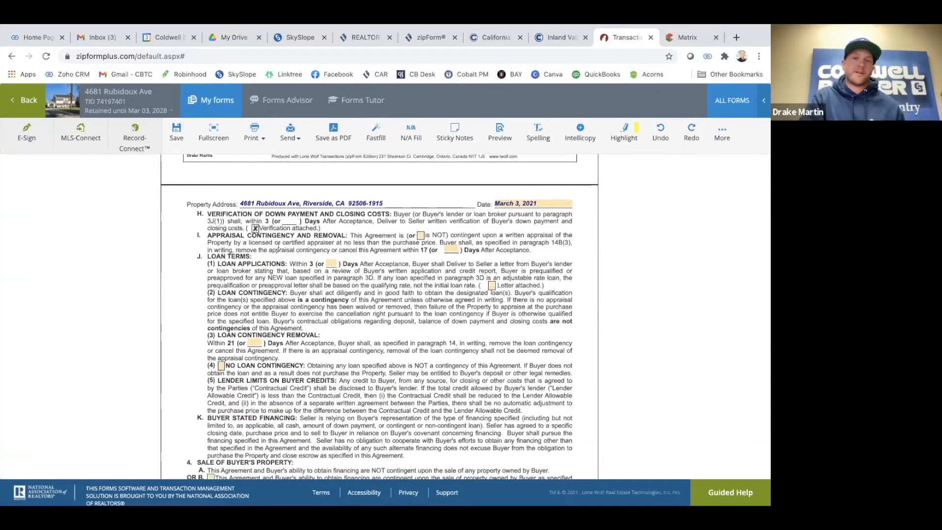
scroll(277, 245, down, 9)
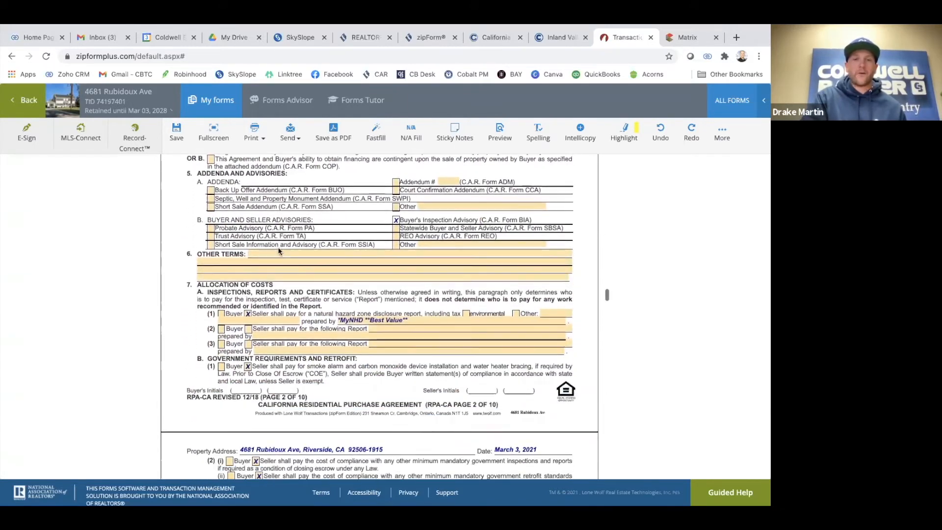
scroll(376, 318, down, 3)
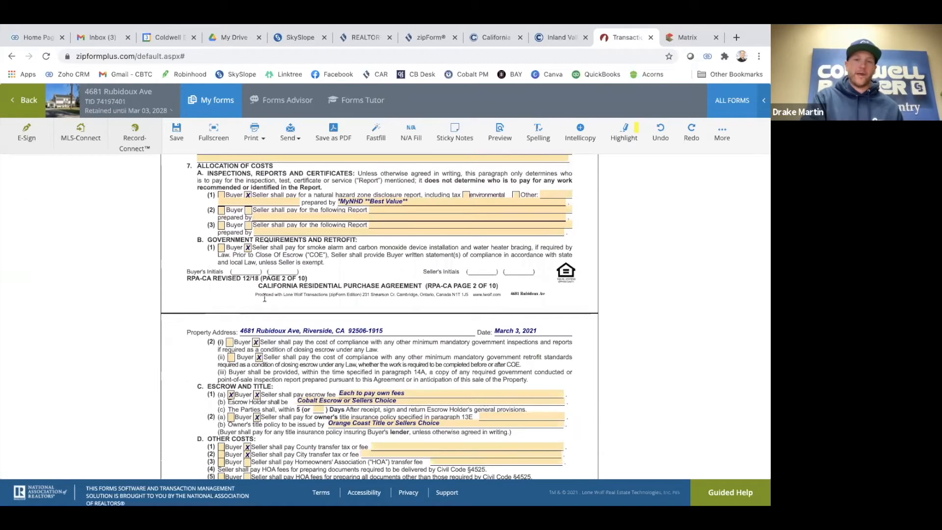
scroll(276, 369, down, 2)
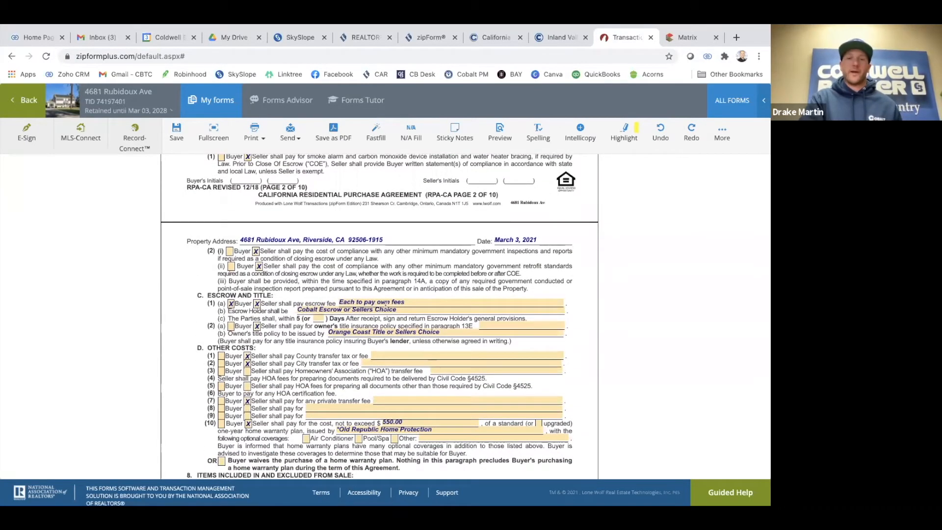
scroll(386, 305, down, 1)
scroll(315, 307, down, 1)
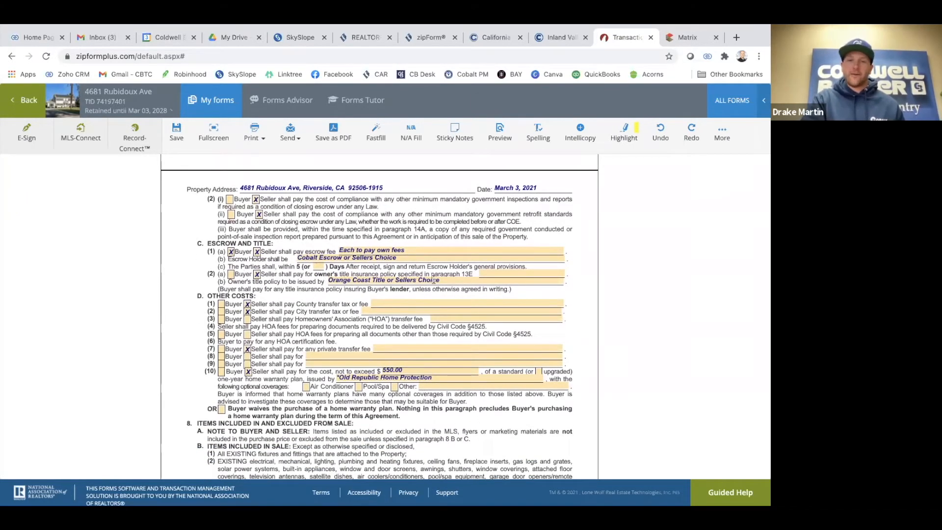
scroll(319, 285, down, 3)
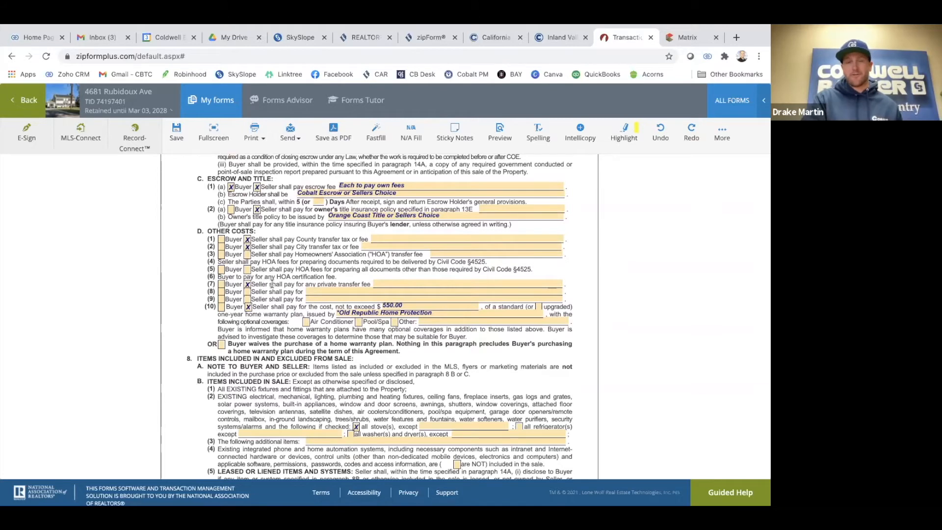
scroll(272, 284, down, 1)
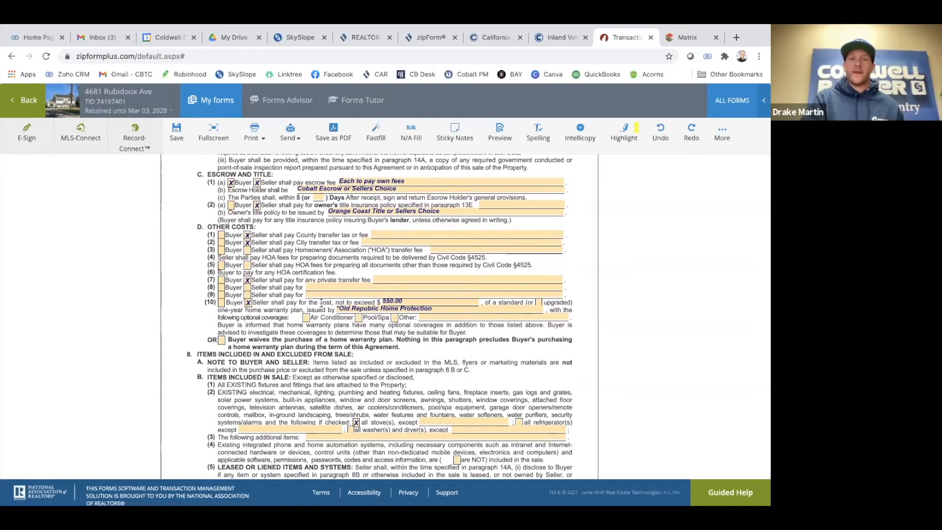
scroll(298, 314, up, 5)
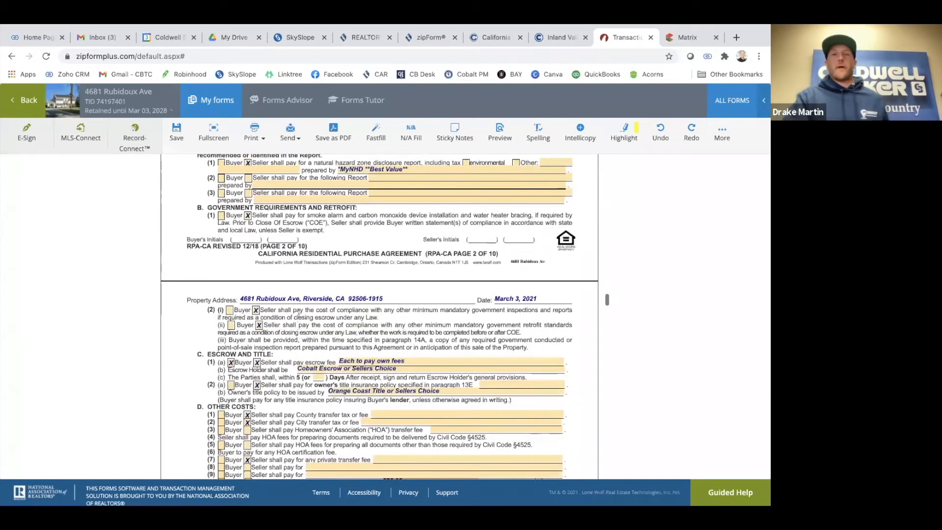
scroll(299, 315, up, 2)
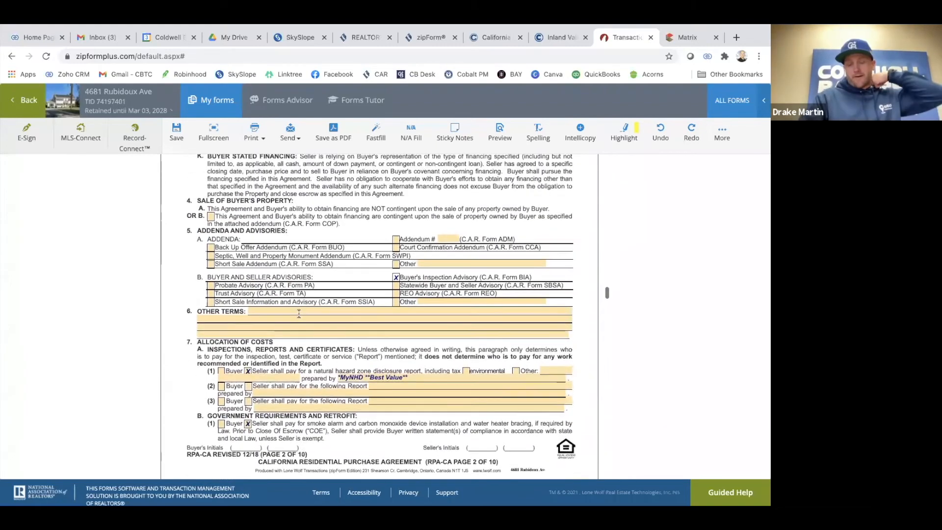
scroll(274, 382, up, 3)
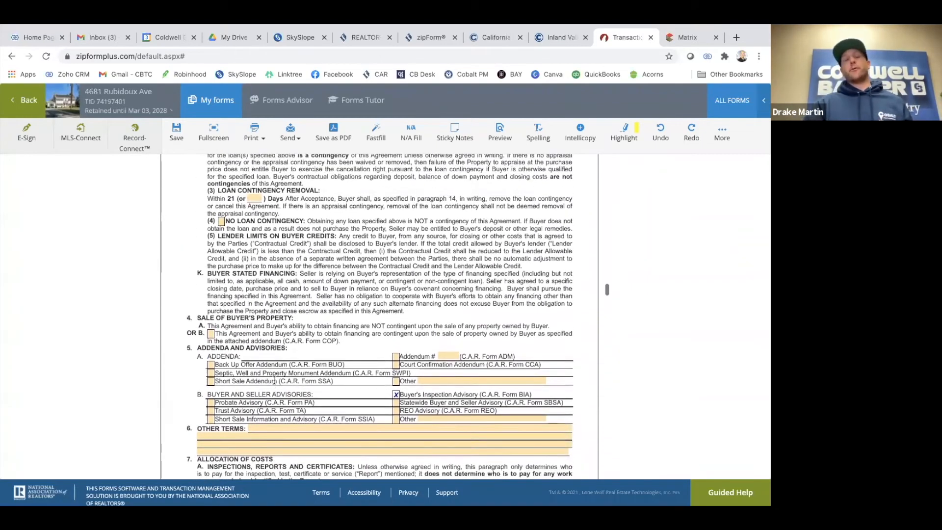
scroll(274, 381, up, 2)
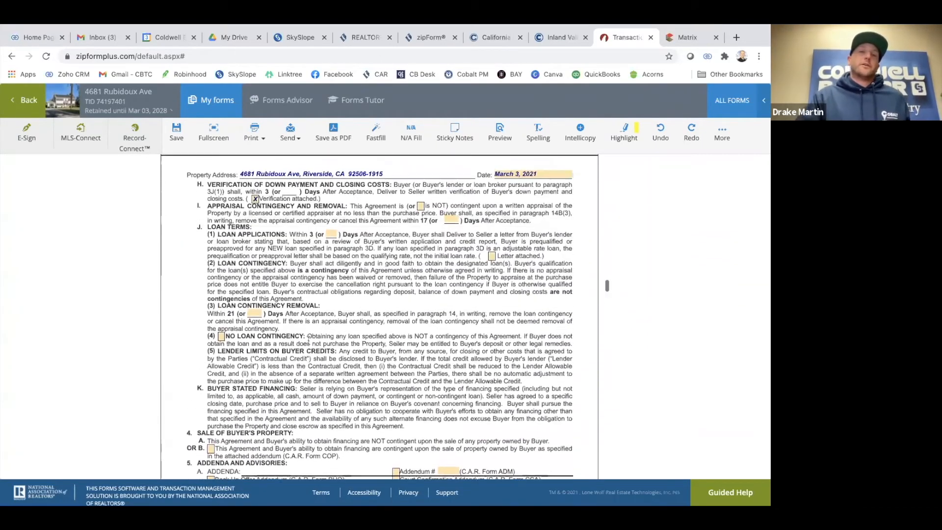
scroll(312, 267, up, 2)
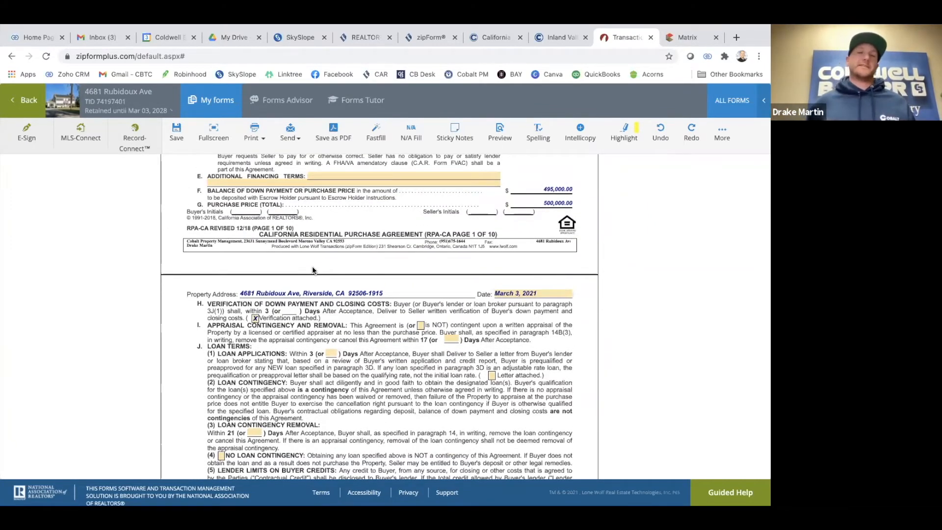
scroll(312, 269, up, 1)
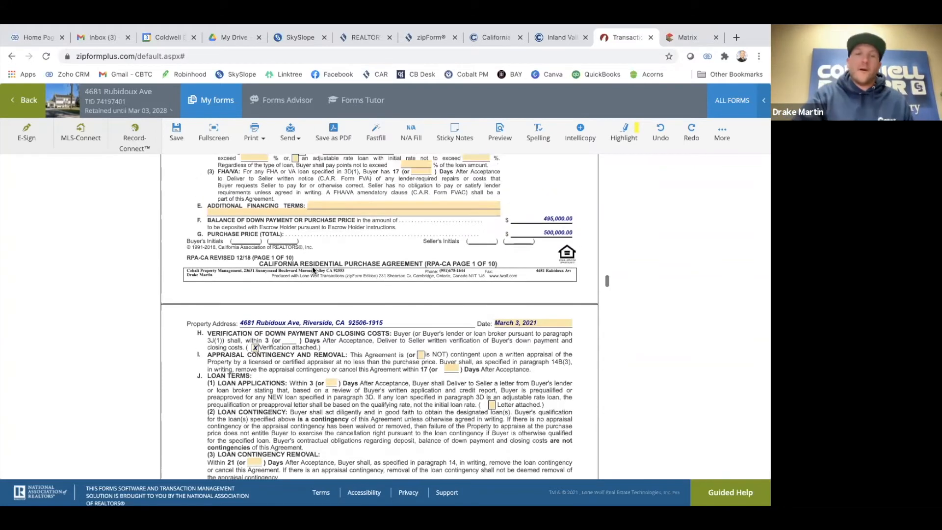
scroll(313, 270, down, 2)
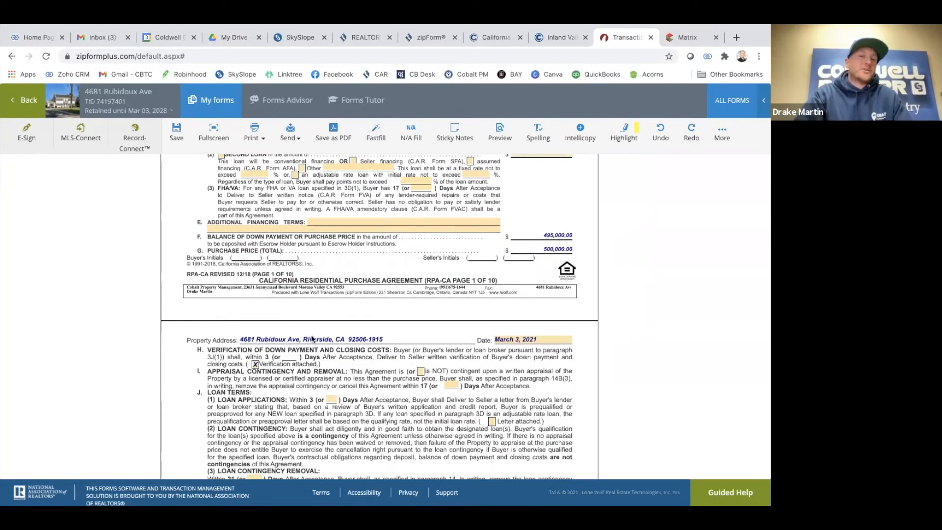
scroll(311, 336, down, 2)
scroll(311, 336, down, 3)
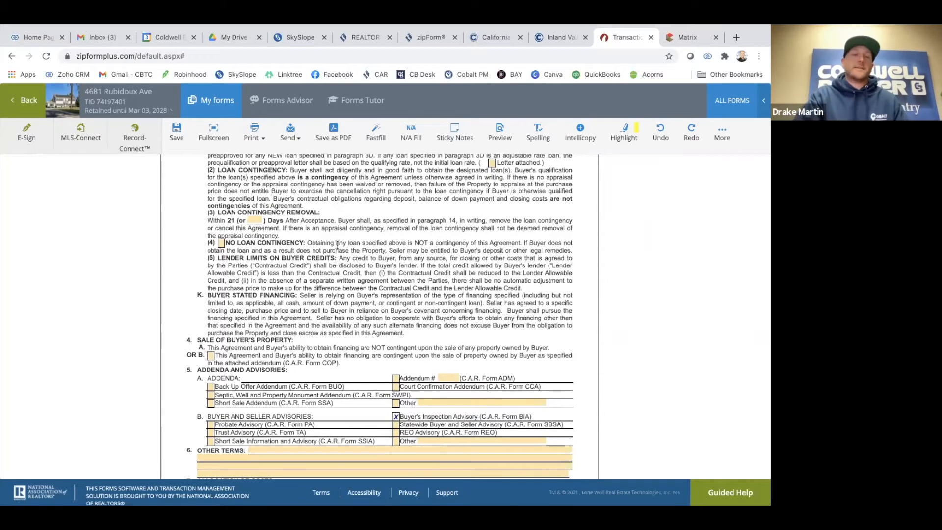
scroll(317, 287, down, 1)
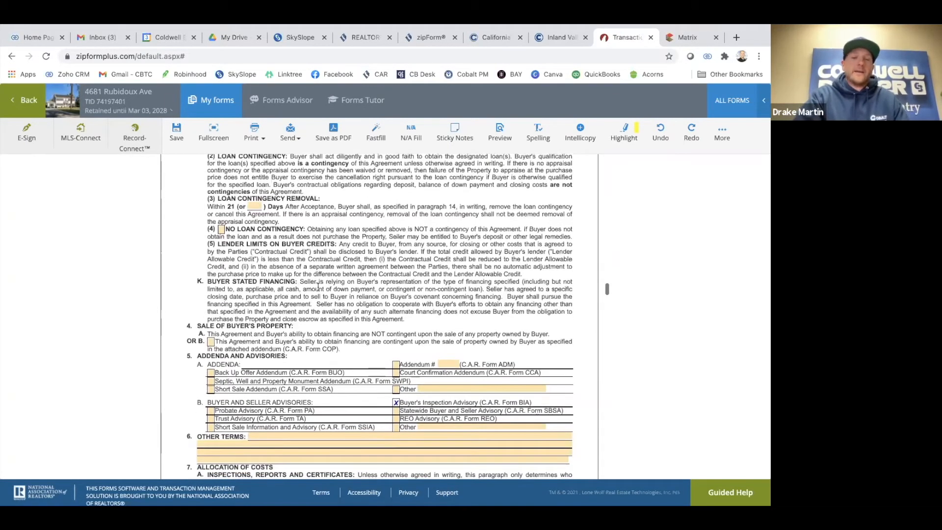
scroll(318, 287, down, 2)
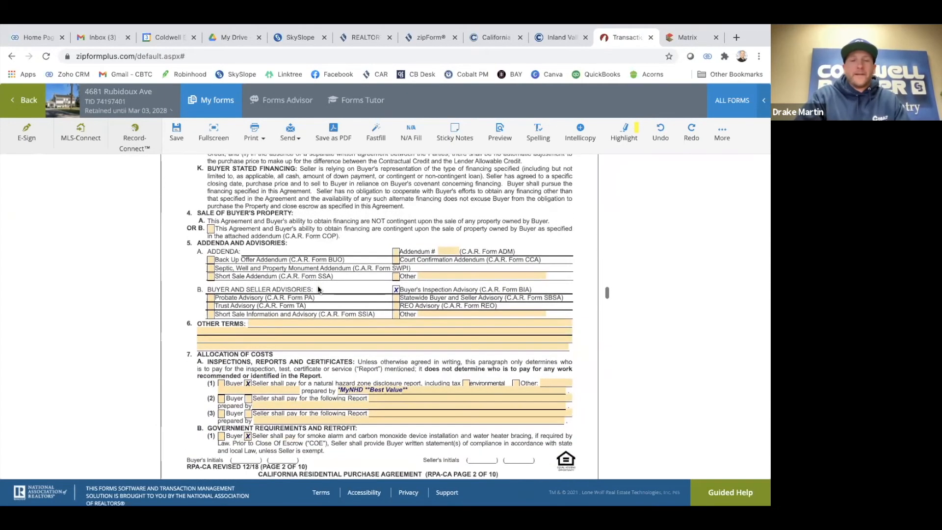
scroll(317, 284, up, 5)
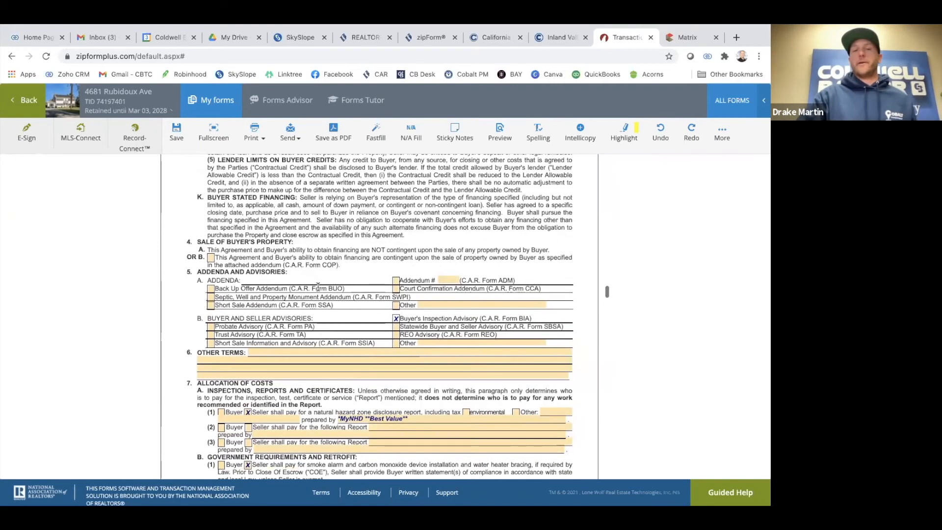
scroll(318, 287, up, 10)
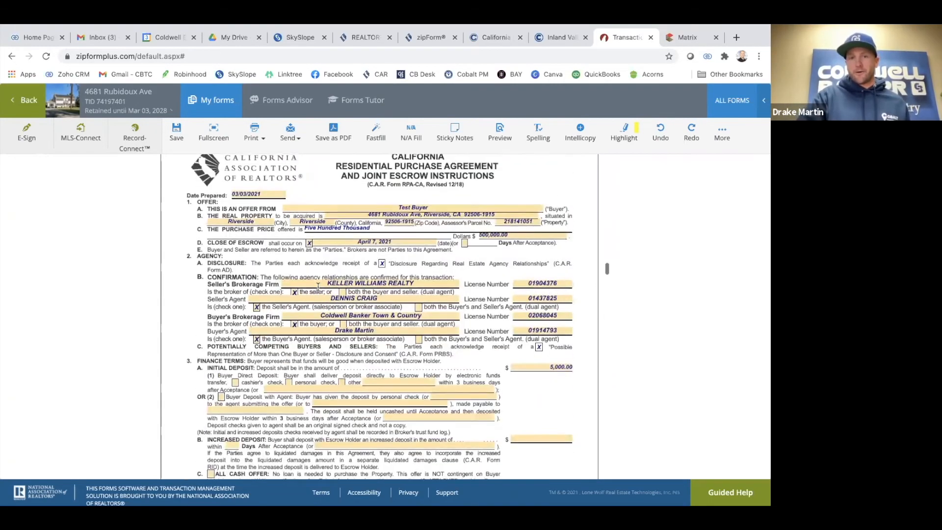
scroll(318, 286, down, 10)
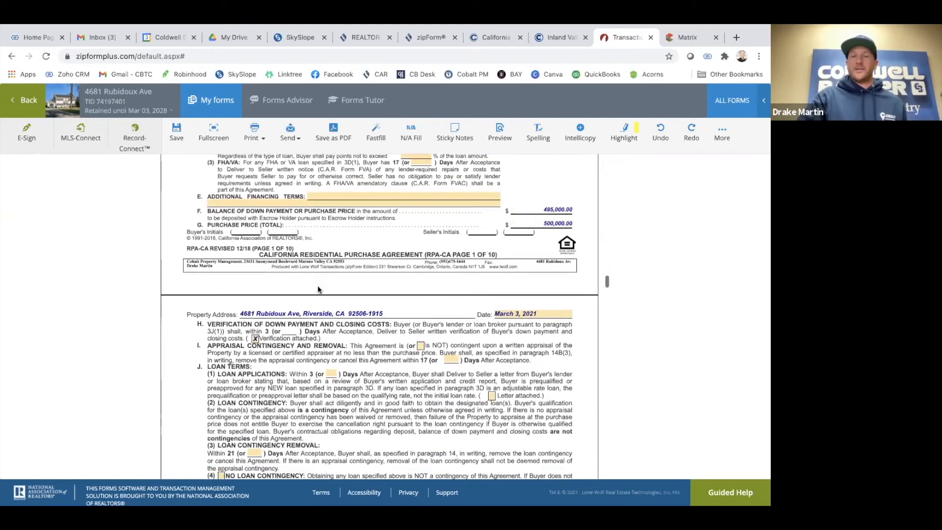
scroll(317, 284, down, 8)
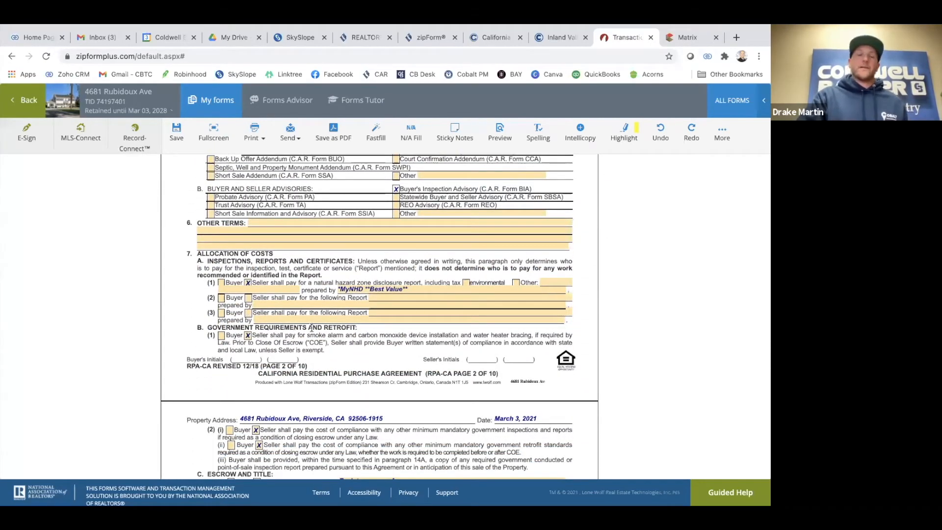
scroll(311, 327, down, 1)
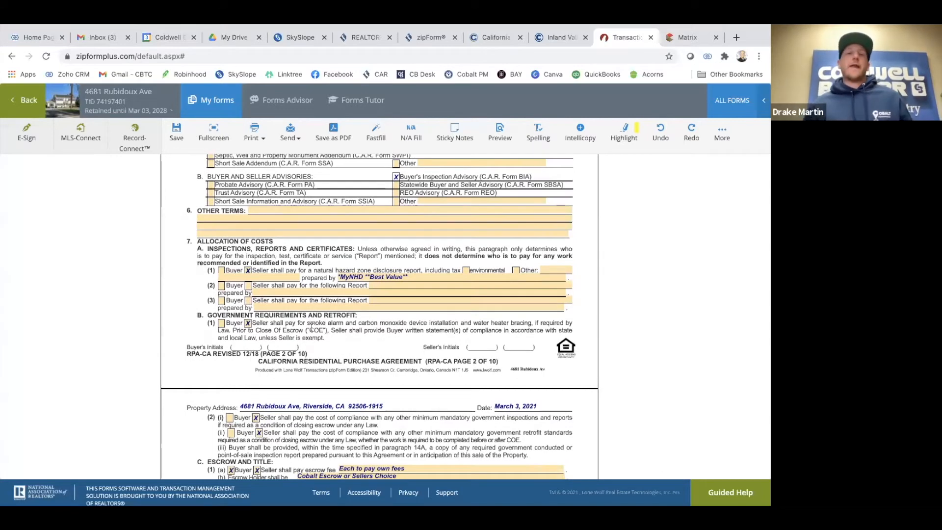
Tick Seller for the line (2) report and enter placeholder text as its name
click(249, 286)
click(390, 286)
text(Ternite r kjdsnbfliasdhj)
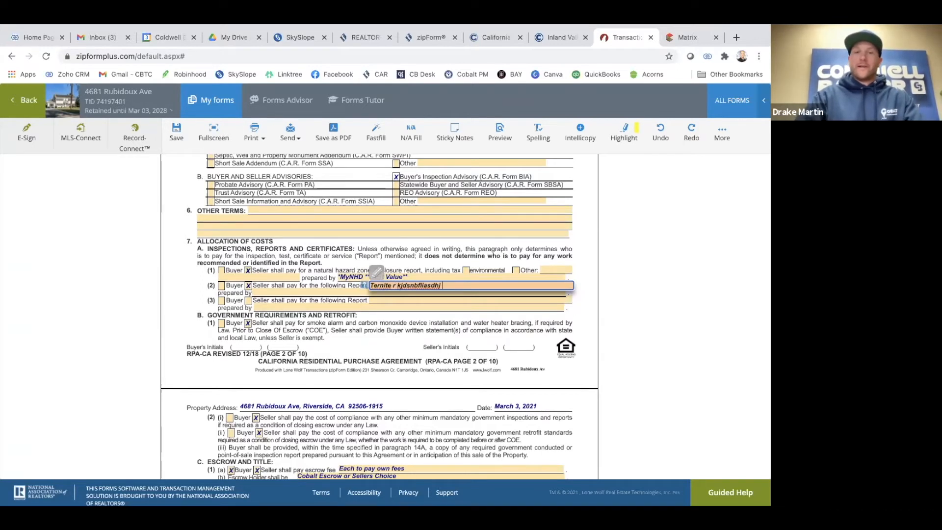
key(BackSpace)
key(BackSpace)
key(BackSpace)
key(BackSpace)
key(BackSpace)
text(dakjfnl)
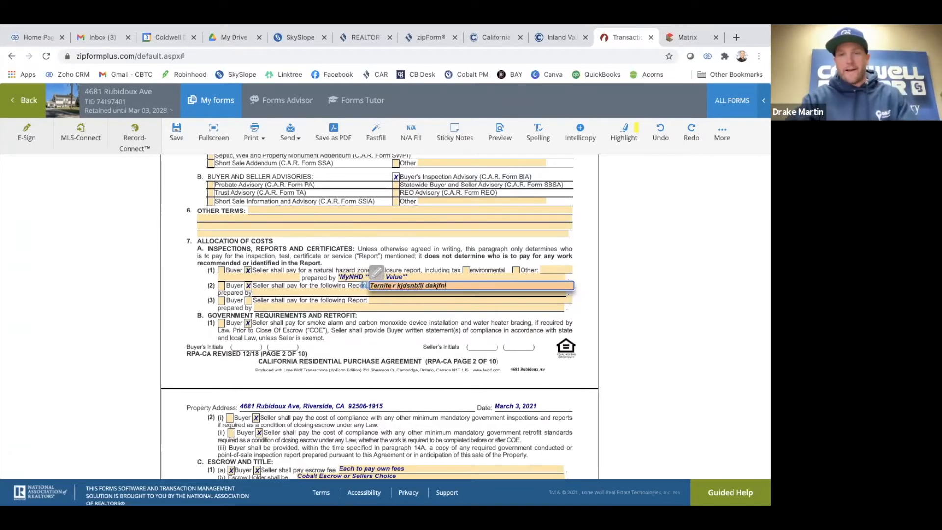
click(276, 302)
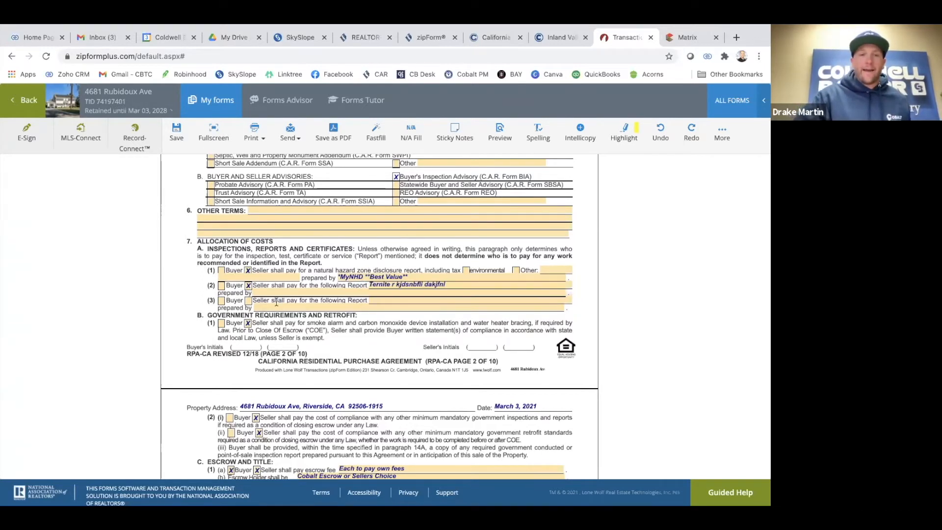
Tick Seller for the line (3) report and name it 'nasd'
click(247, 300)
click(386, 299)
text(nasd)
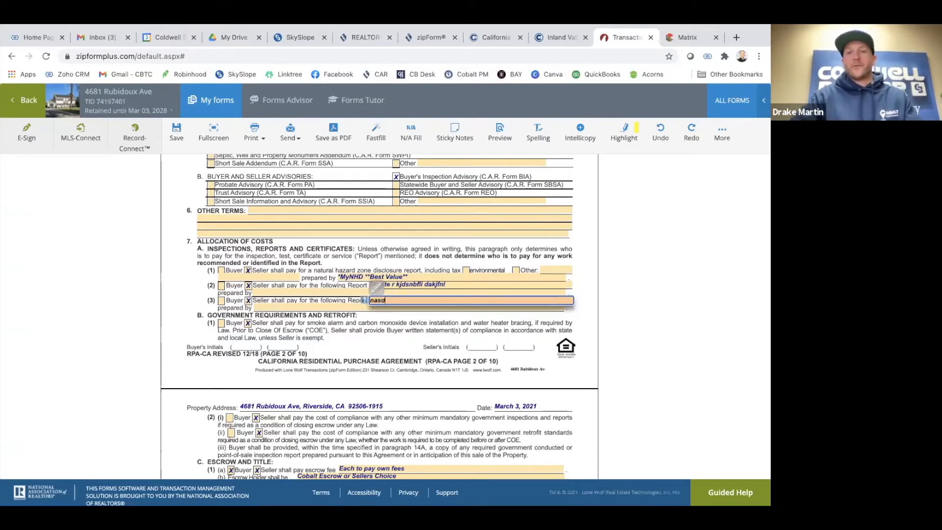
scroll(354, 335, down, 2)
scroll(355, 334, down, 3)
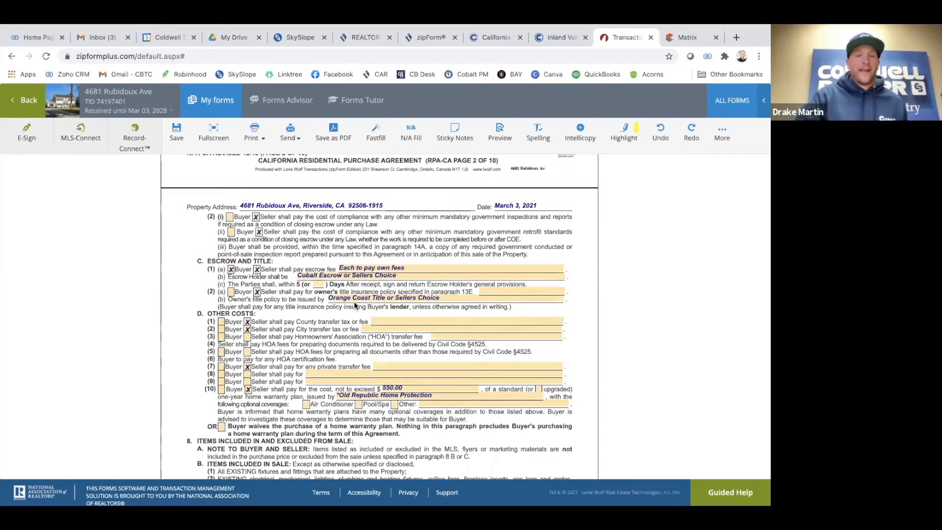
Choose WFG National as the title company for the owner's policy
click(366, 298)
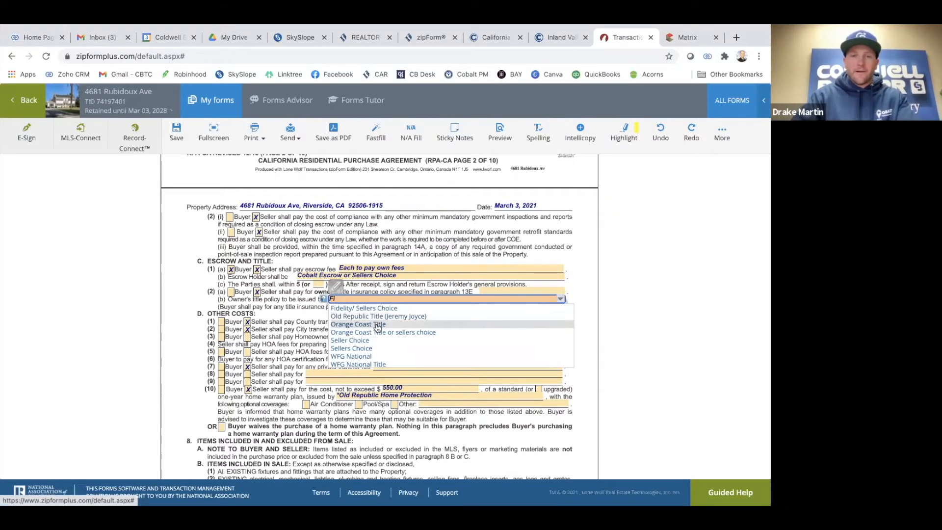
click(366, 357)
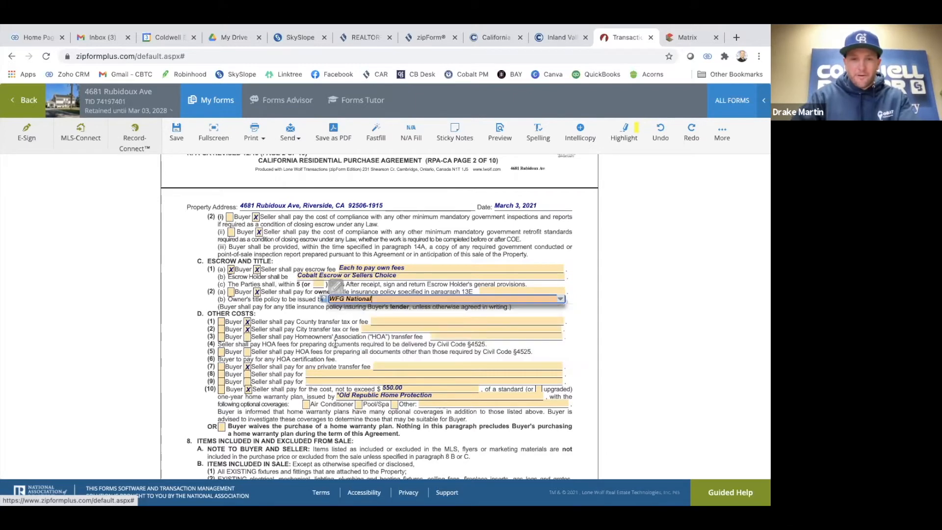
scroll(302, 327, down, 1)
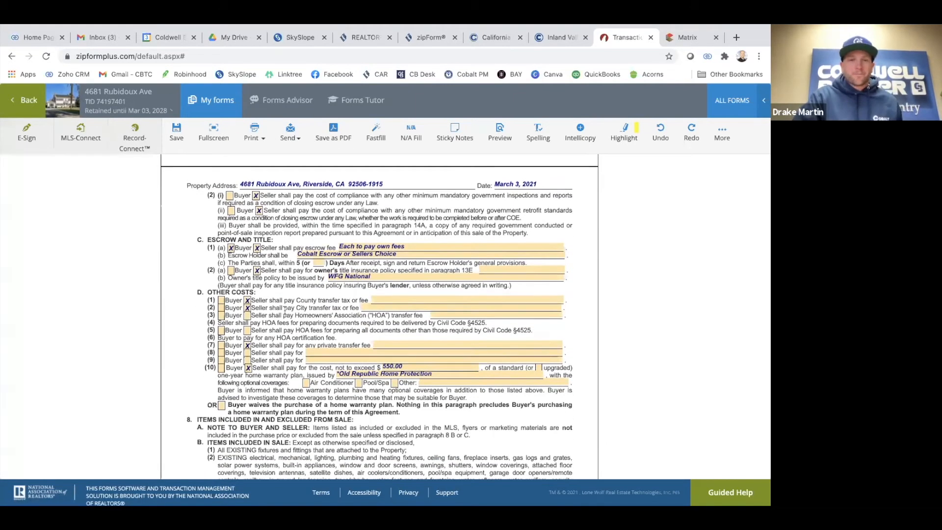
scroll(285, 310, down, 2)
scroll(270, 297, down, 1)
scroll(270, 285, up, 1)
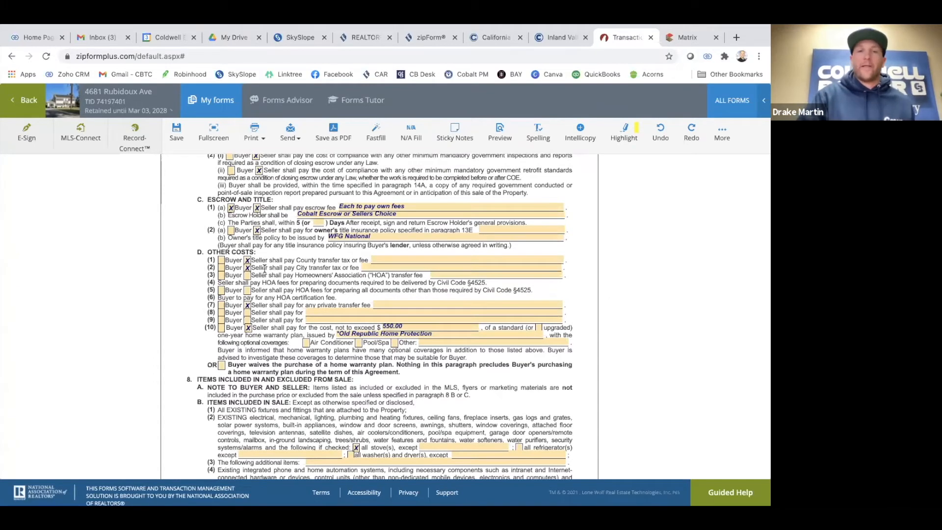
scroll(269, 285, up, 1)
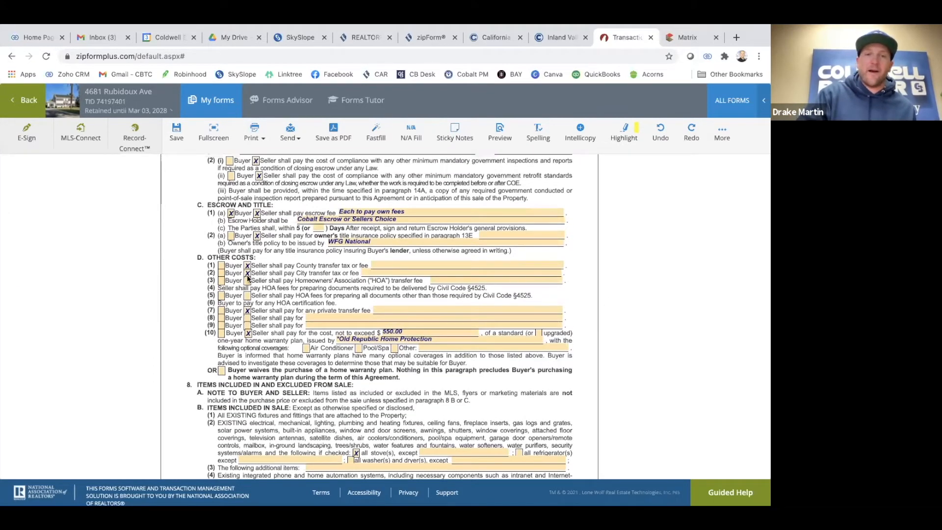
Untick Seller for city transfer tax and switch the home warranty payer from Seller to Buyer
click(248, 274)
scroll(270, 279, down, 3)
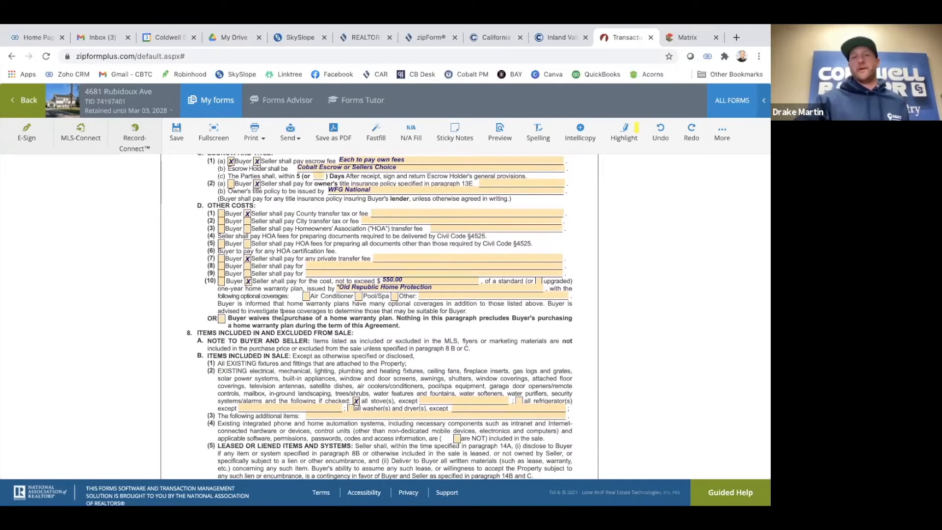
scroll(282, 316, down, 1)
click(248, 260)
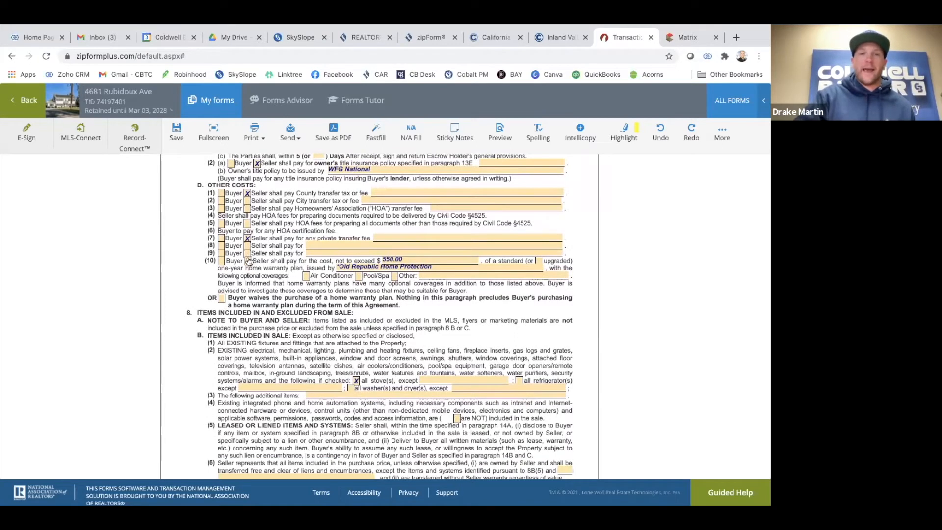
click(221, 261)
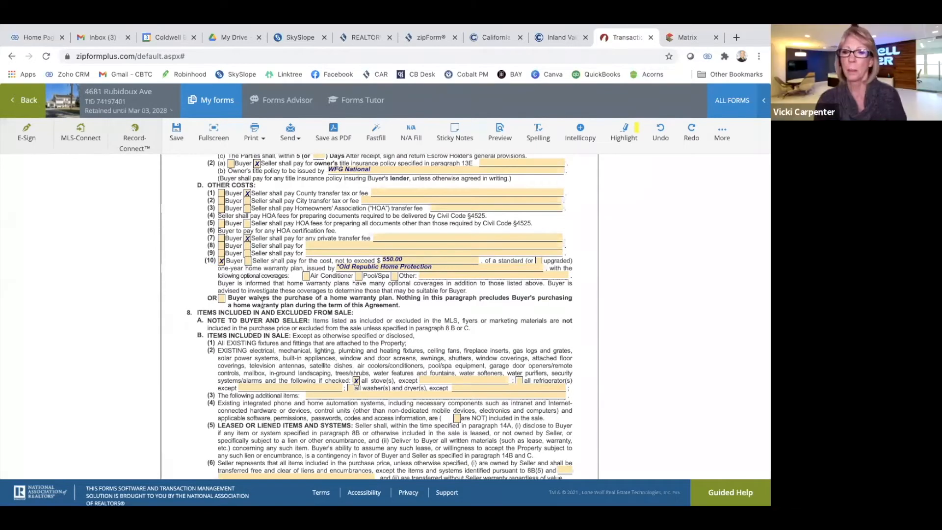
scroll(253, 295, down, 1)
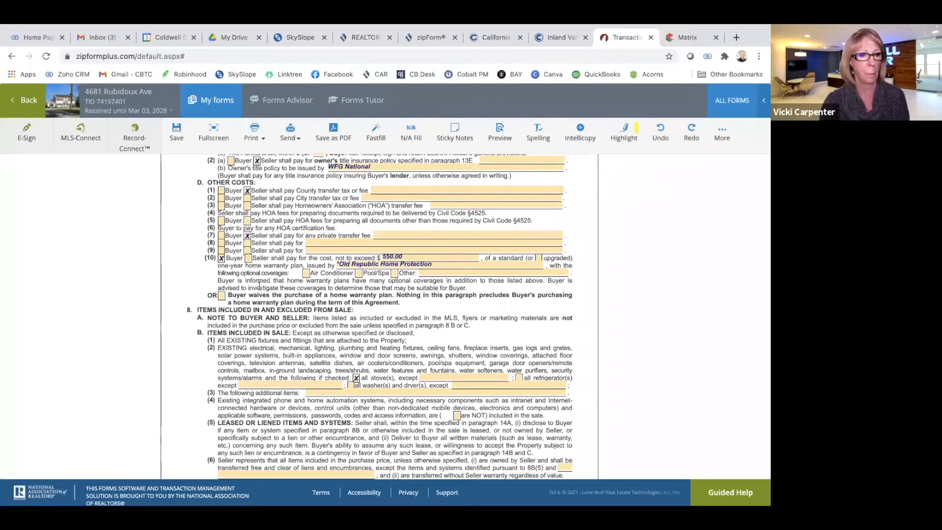
scroll(259, 285, up, 3)
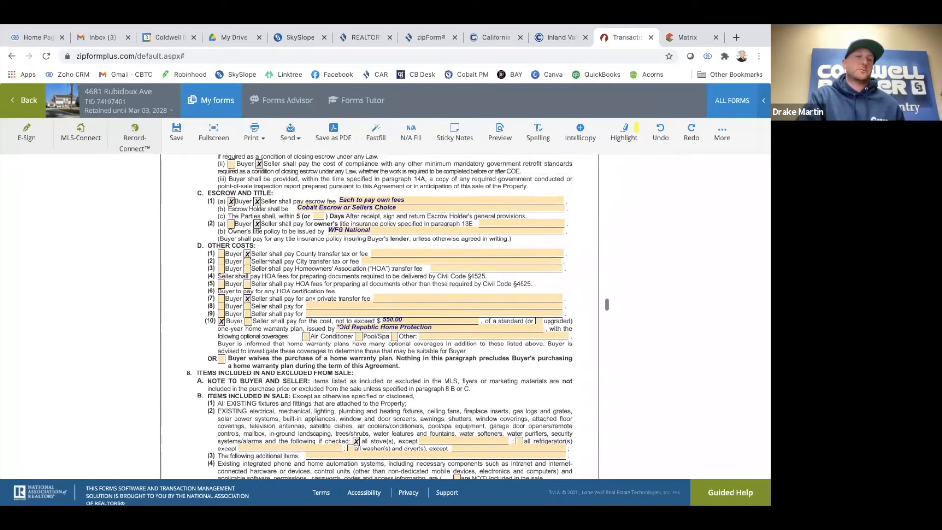
scroll(296, 342, up, 4)
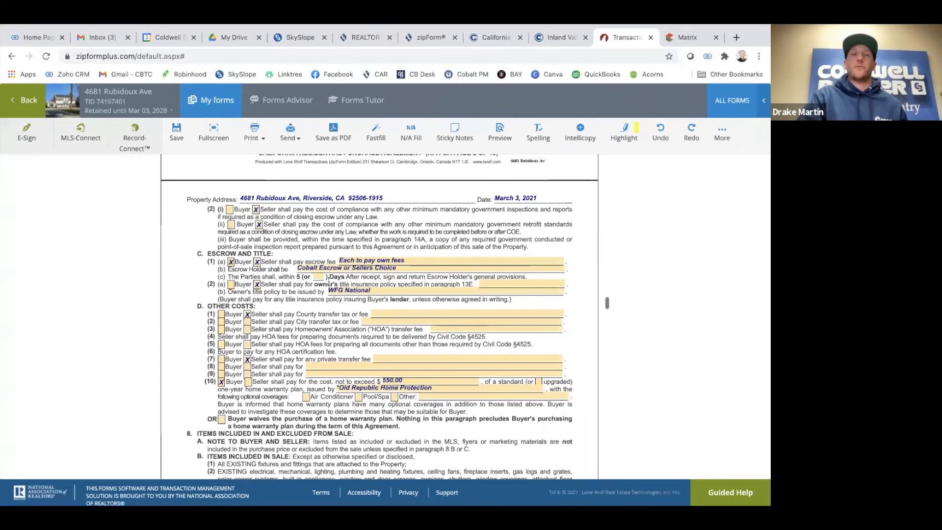
scroll(329, 282, up, 1)
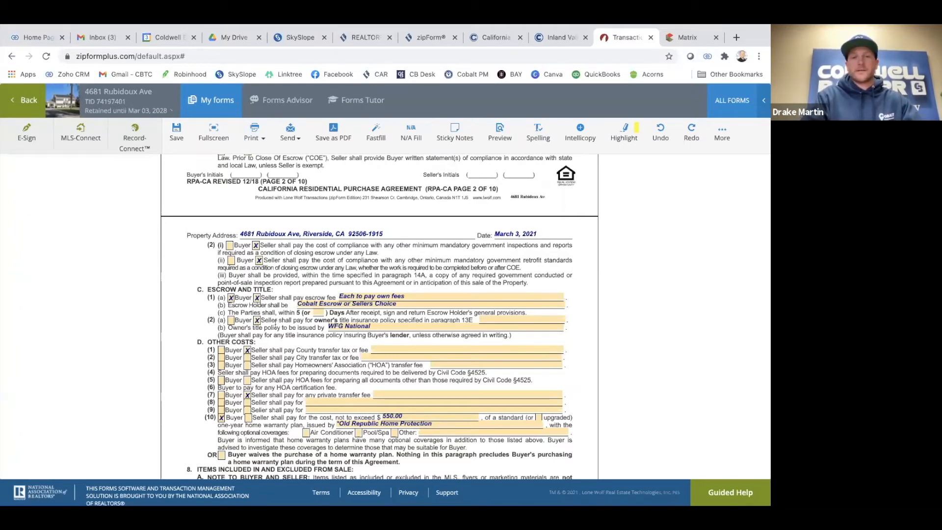
scroll(275, 325, down, 3)
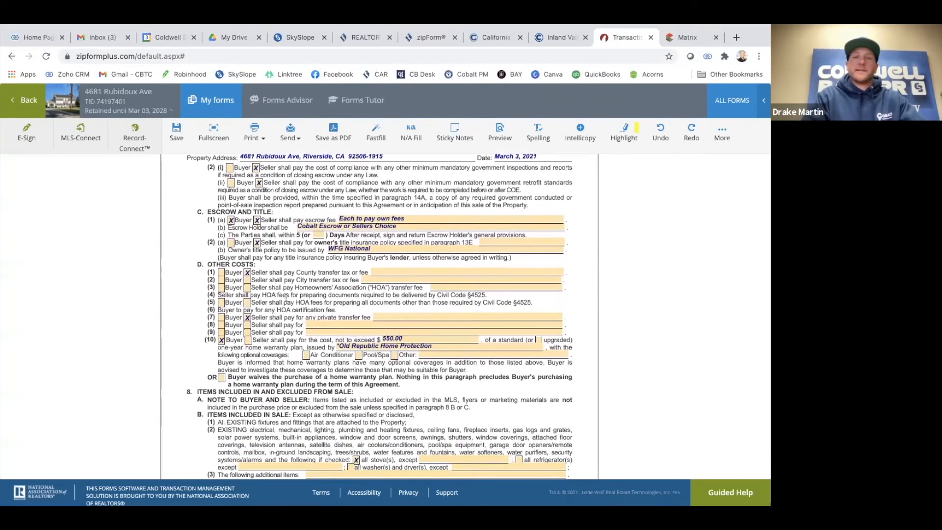
scroll(292, 338, up, 3)
scroll(285, 298, up, 1)
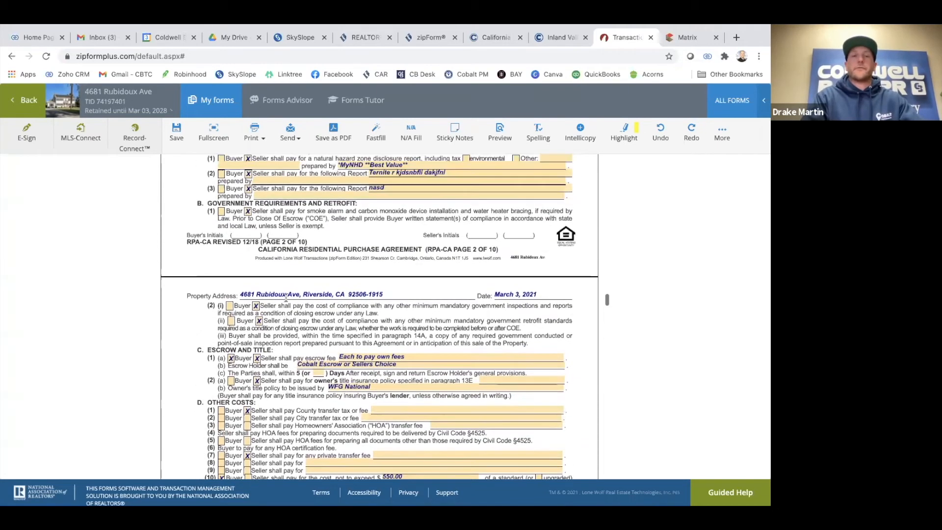
scroll(286, 298, down, 3)
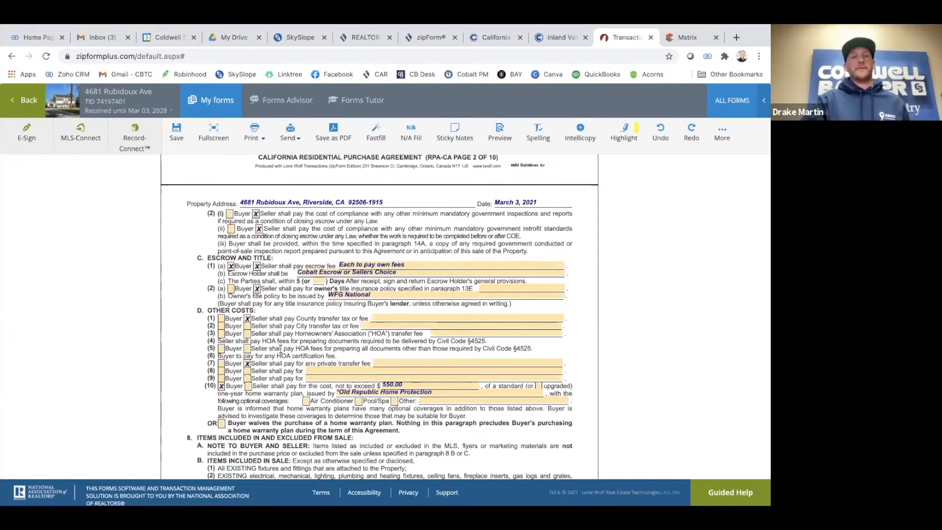
scroll(268, 332, up, 1)
scroll(274, 341, down, 2)
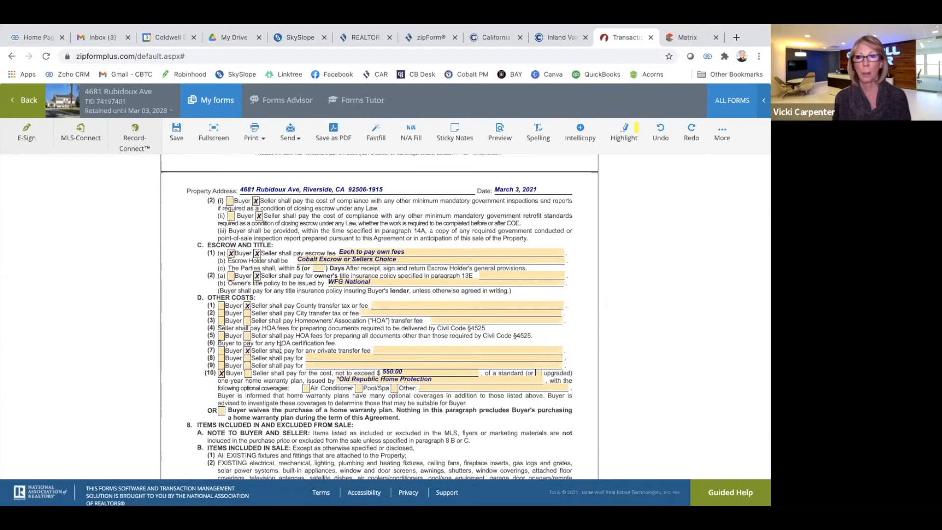
scroll(280, 349, up, 1)
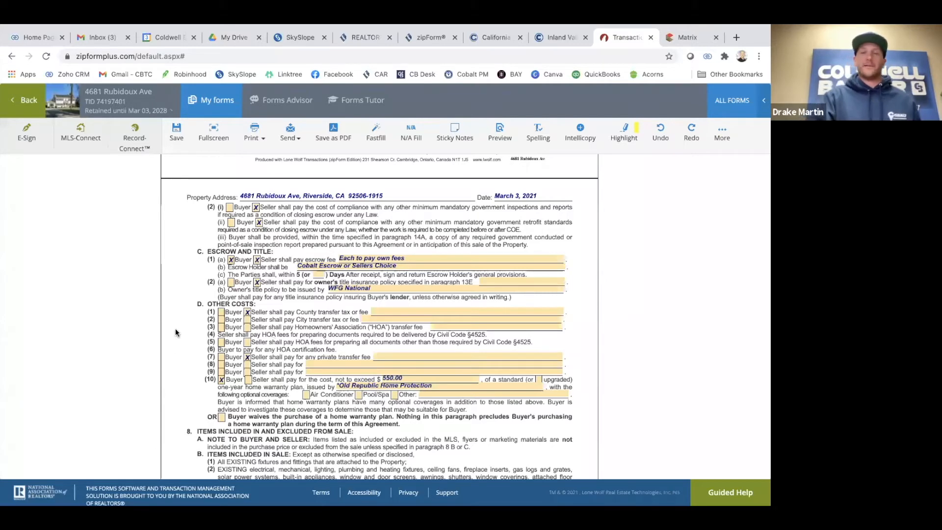
scroll(269, 328, down, 1)
scroll(269, 328, up, 2)
scroll(269, 328, down, 2)
scroll(268, 328, down, 3)
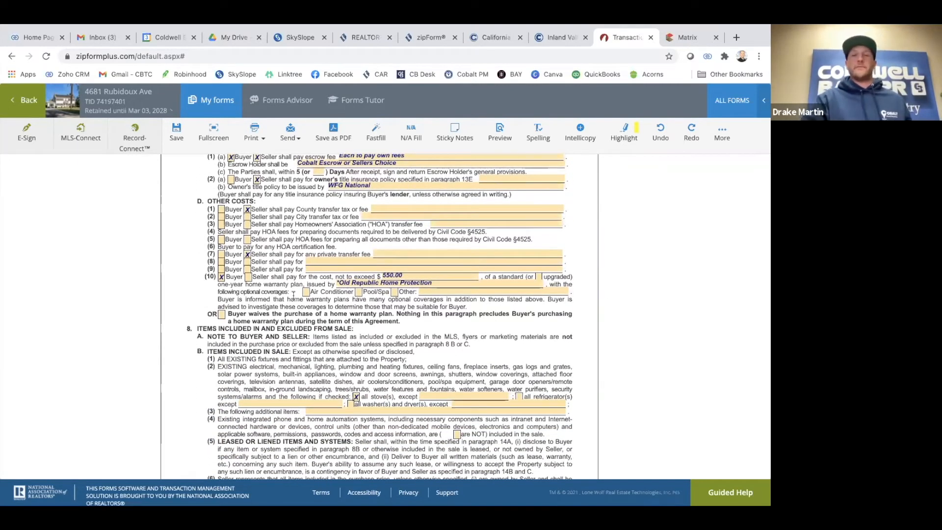
scroll(294, 296, up, 1)
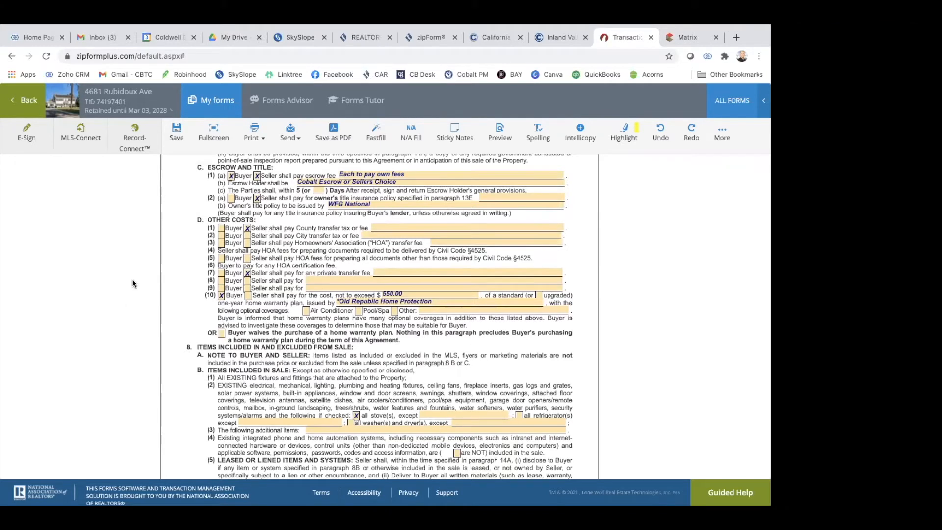
scroll(265, 196, up, 3)
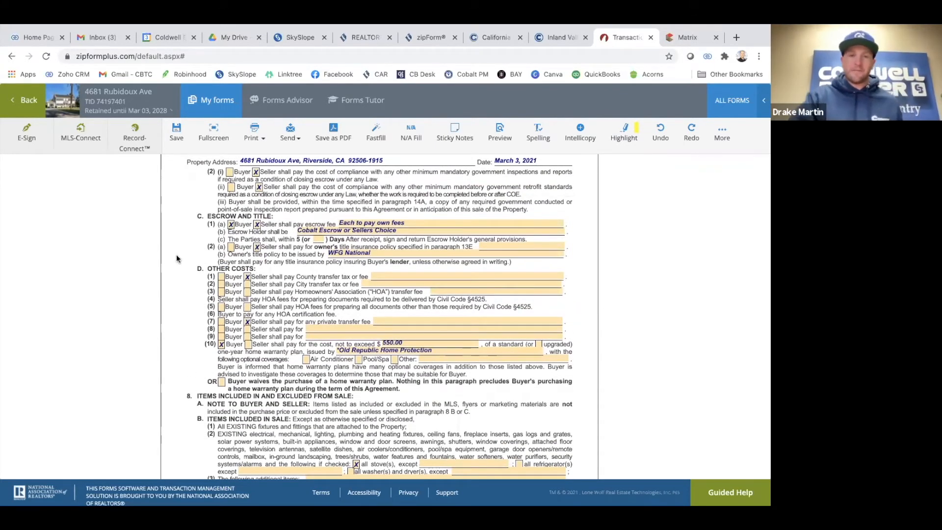
scroll(177, 259, down, 3)
scroll(203, 350, down, 5)
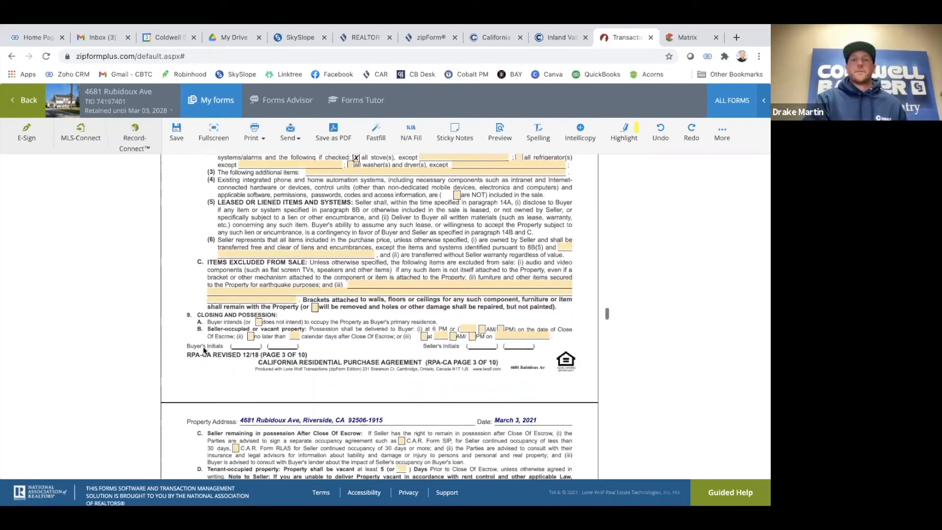
scroll(204, 350, down, 15)
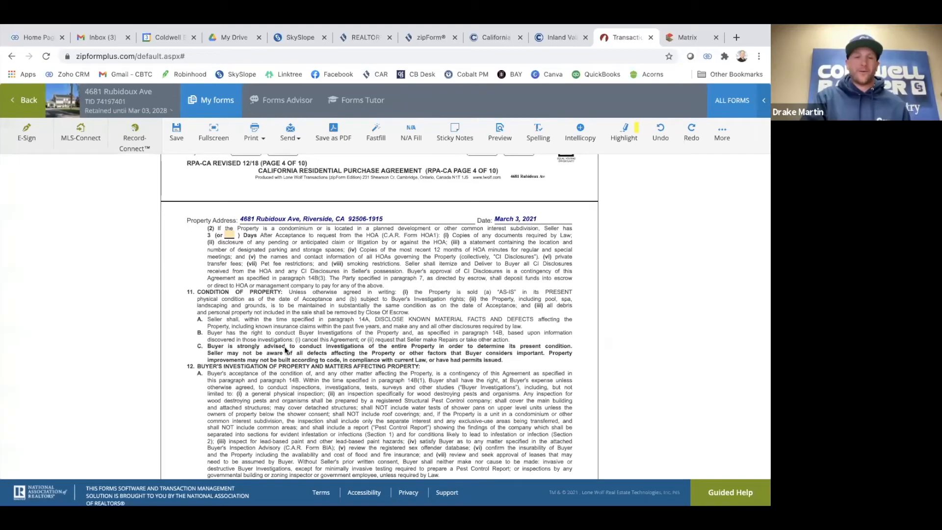
scroll(274, 363, down, 20)
scroll(291, 342, down, 15)
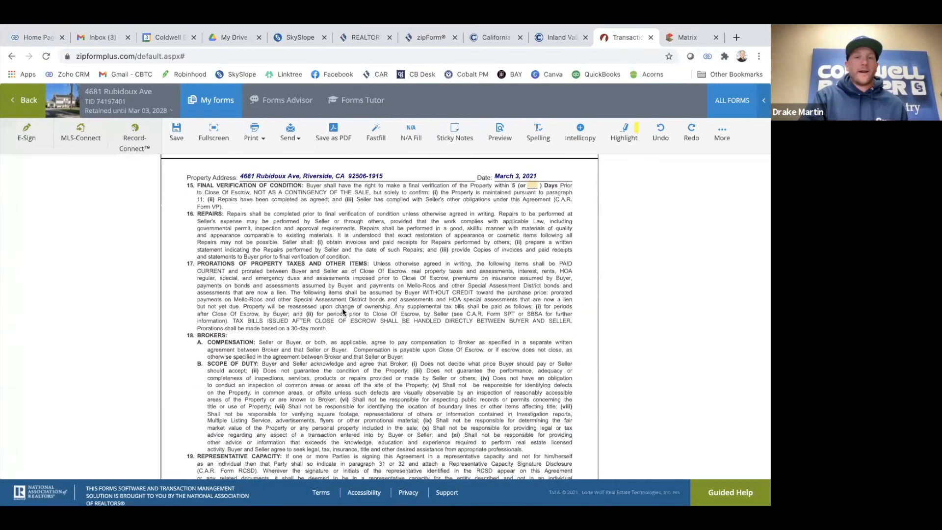
scroll(343, 311, down, 20)
scroll(342, 311, down, 20)
scroll(343, 311, down, 10)
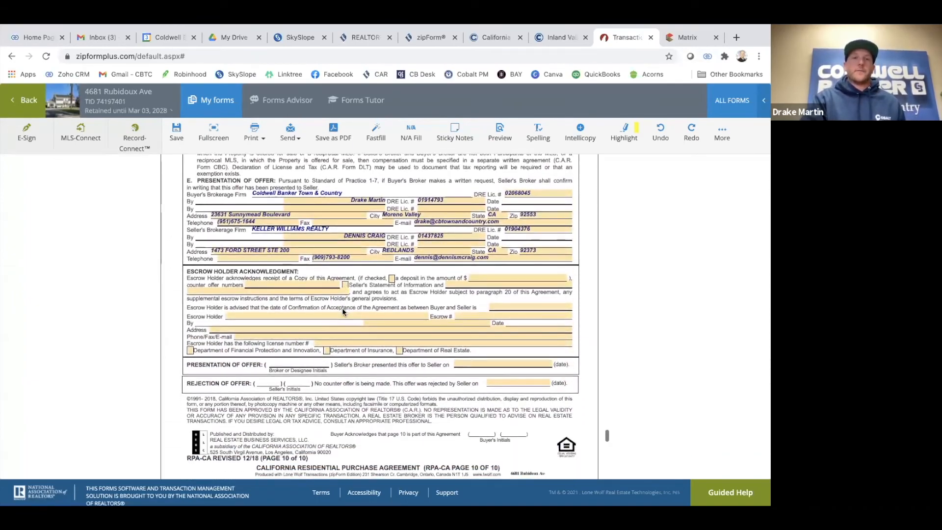
scroll(342, 310, down, 1)
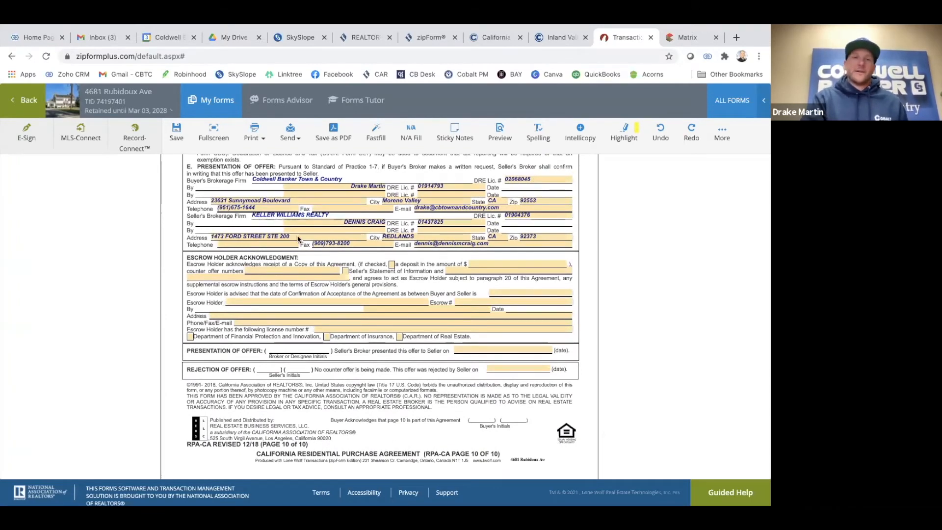
scroll(288, 224, down, 1)
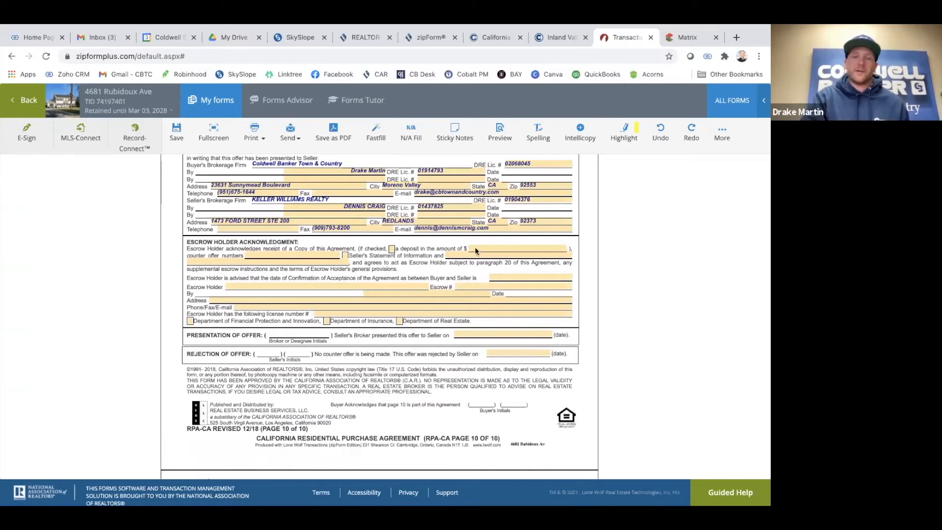
scroll(364, 293, down, 5)
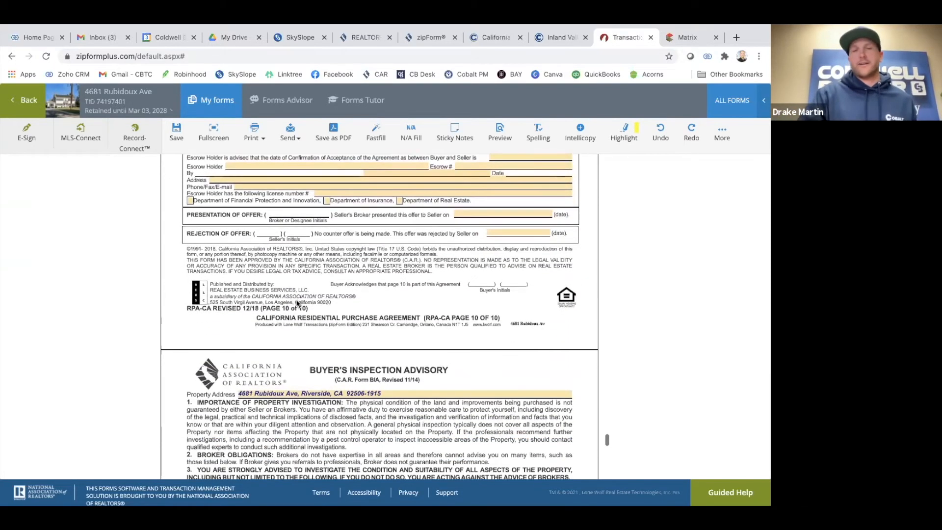
scroll(251, 265, up, 3)
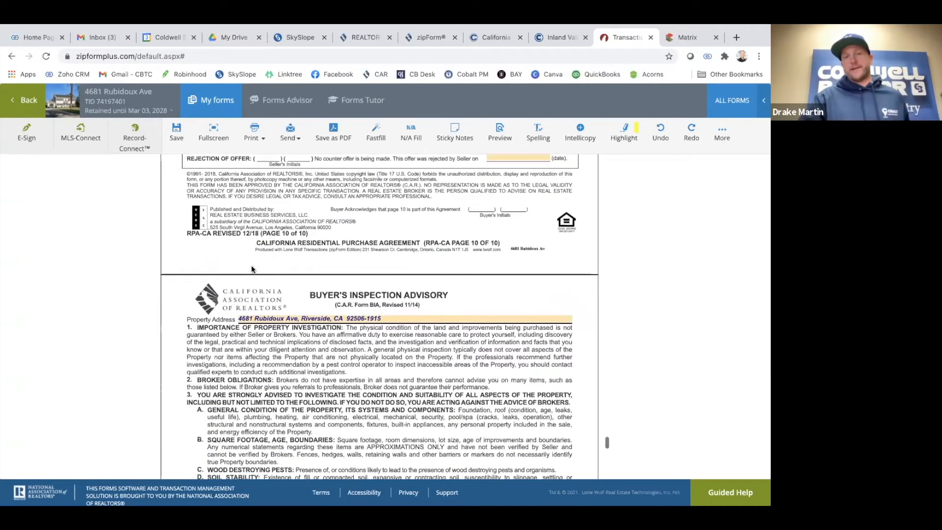
scroll(251, 269, up, 20)
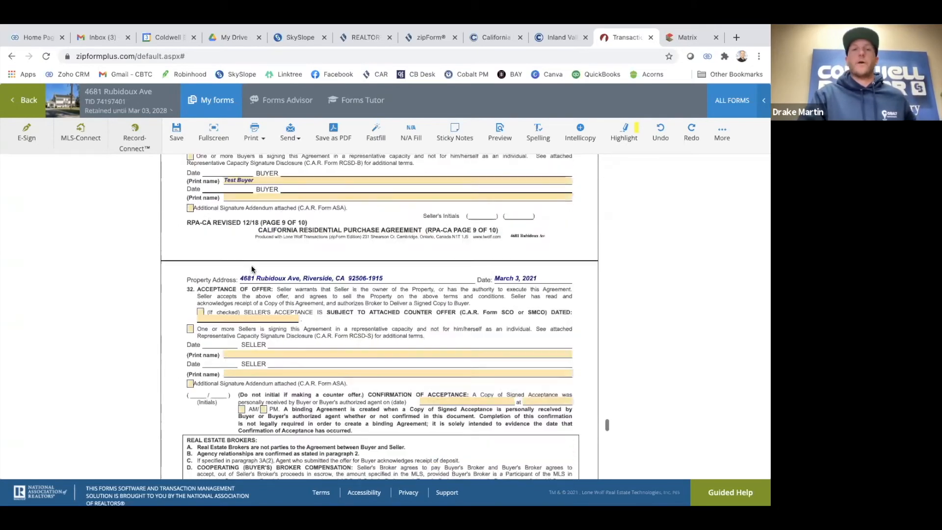
scroll(252, 268, up, 20)
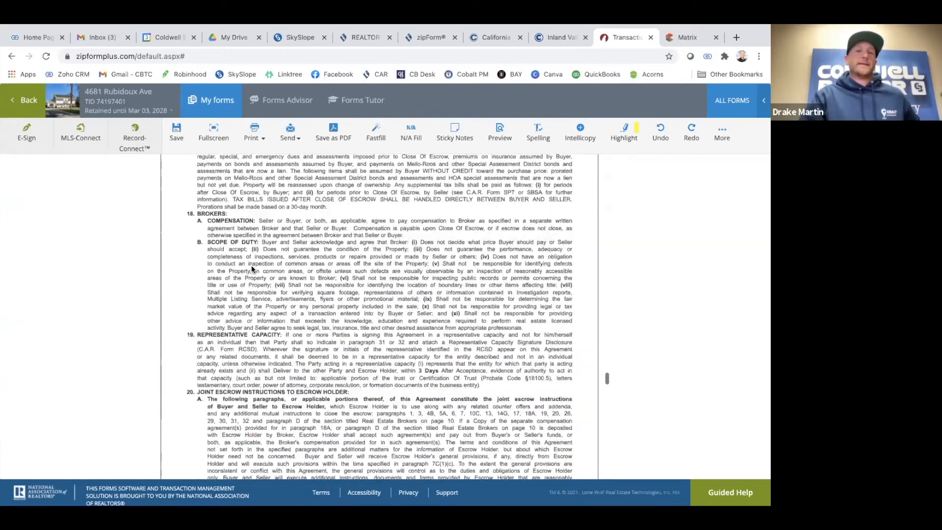
scroll(249, 267, up, 3)
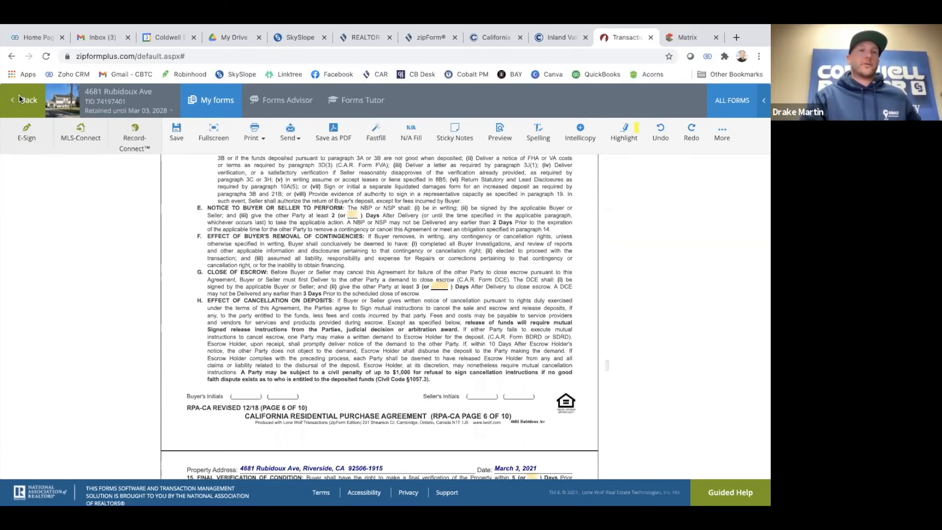
click(17, 89)
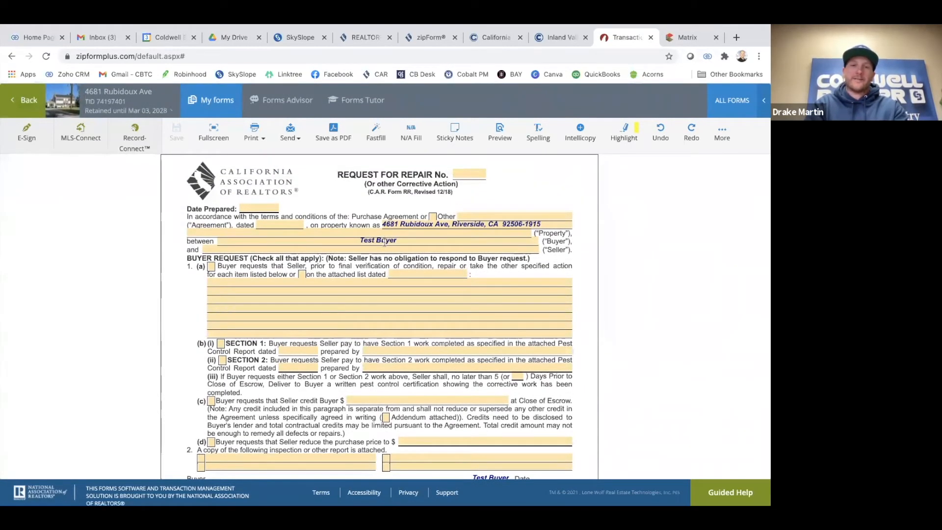
scroll(384, 241, down, 5)
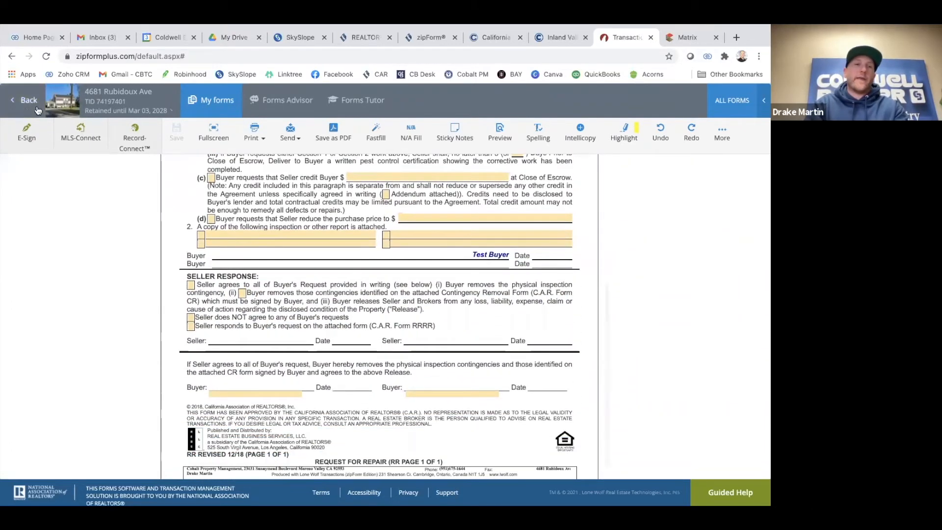
click(38, 109)
click(672, 236)
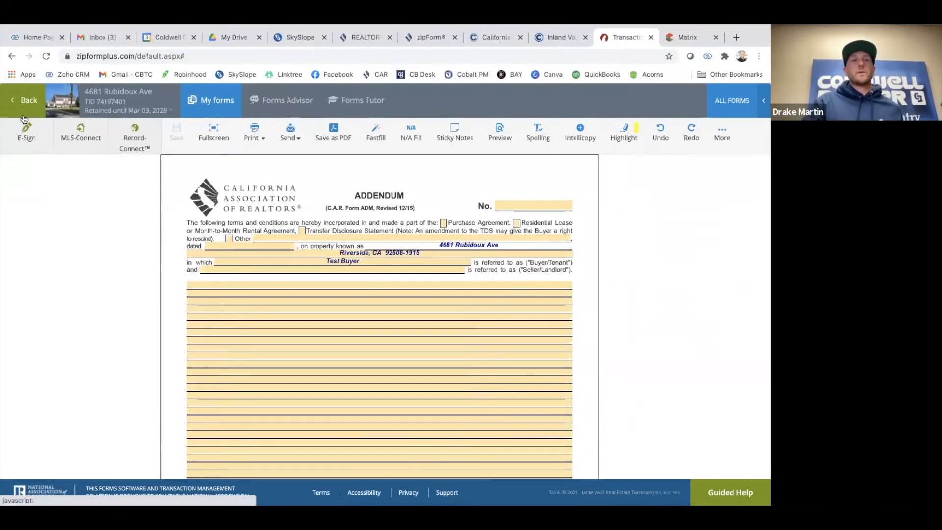
click(23, 115)
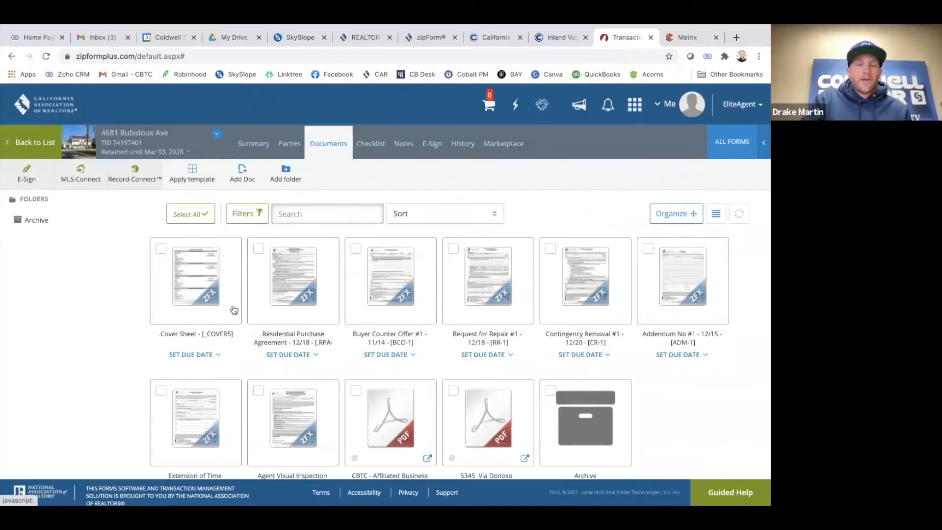
Exit the Rubidoux Ave transaction to the dashboard and go to the Templates page
click(32, 147)
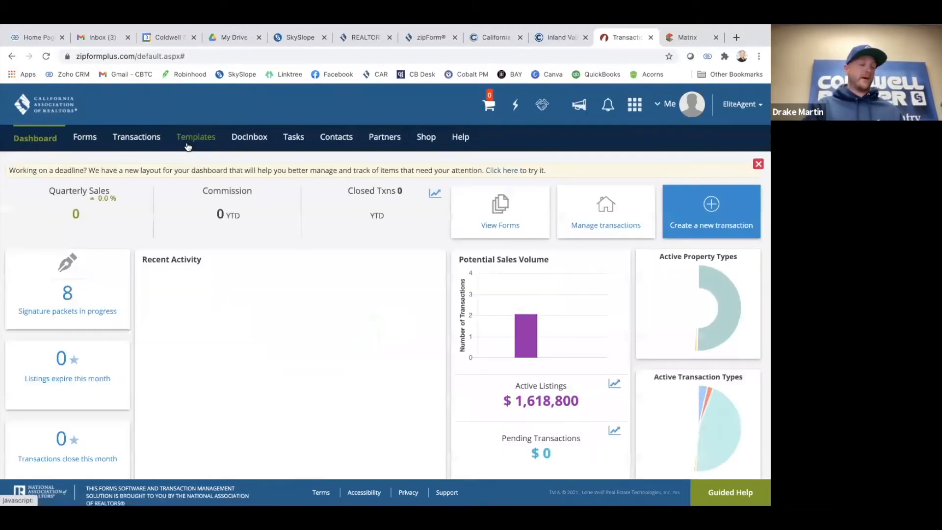
click(197, 138)
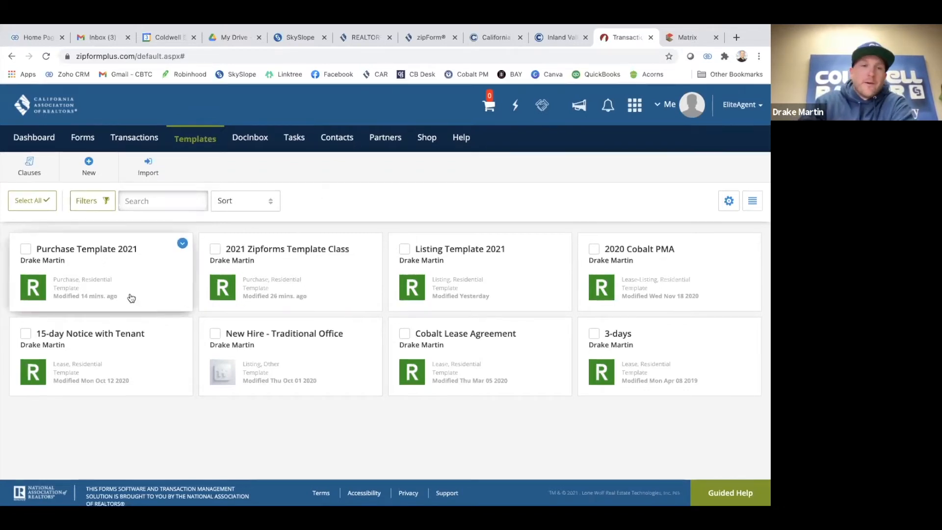
Duplicate Purchase Template 2021, prefix its name with the buyer's name, save, and open the copy
click(182, 244)
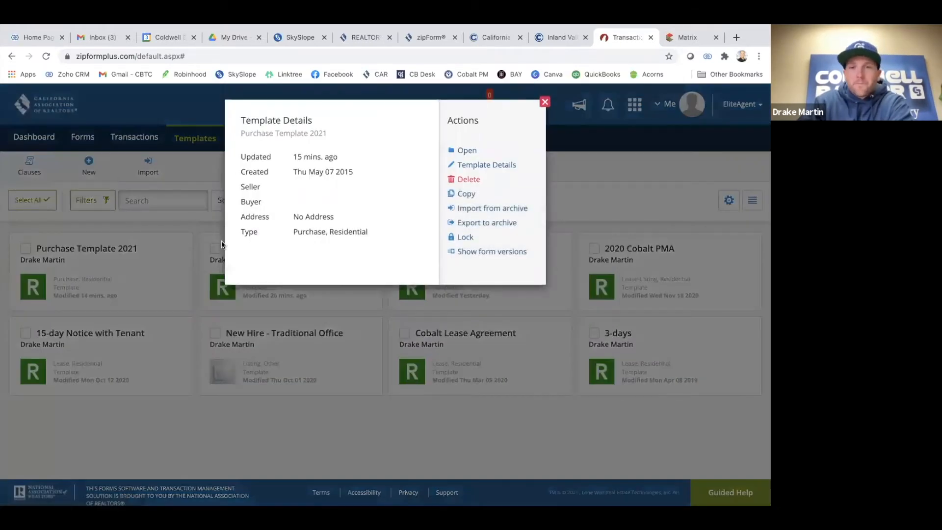
click(467, 196)
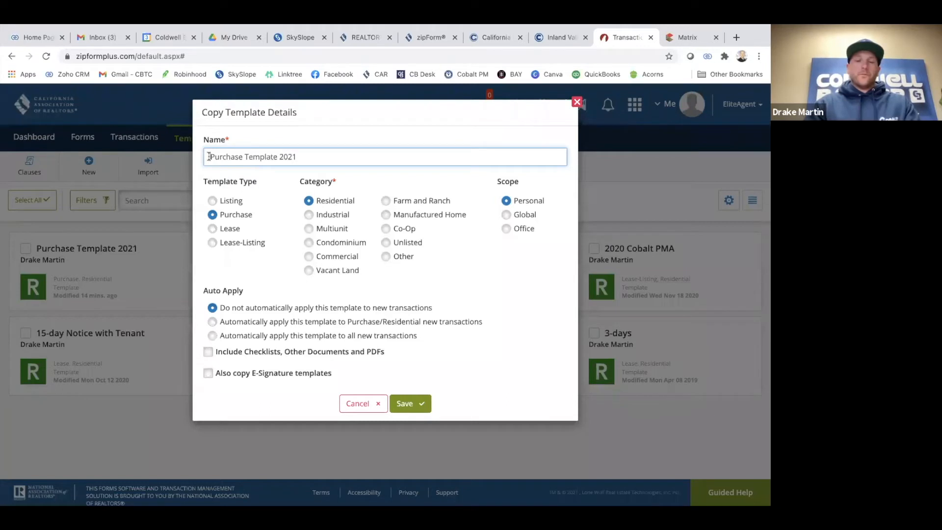
click(209, 157)
text(Billy )
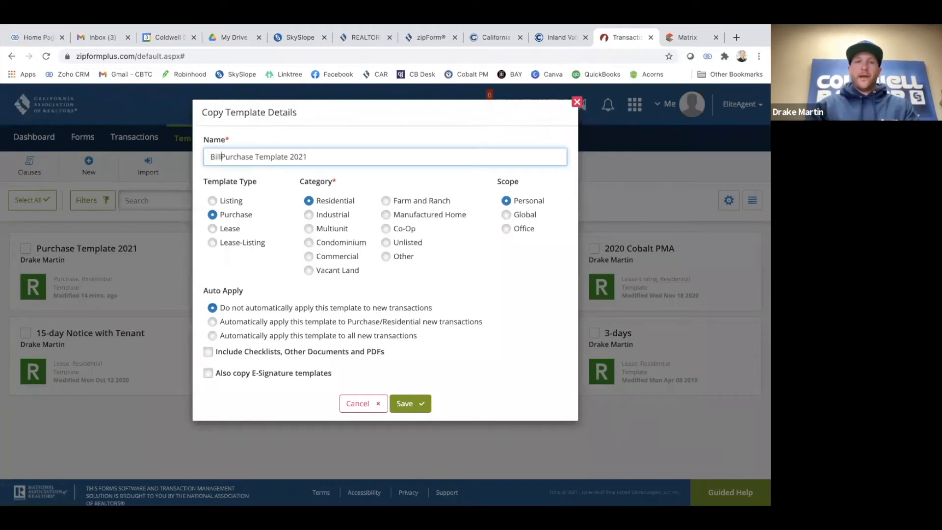
text(Buyer)
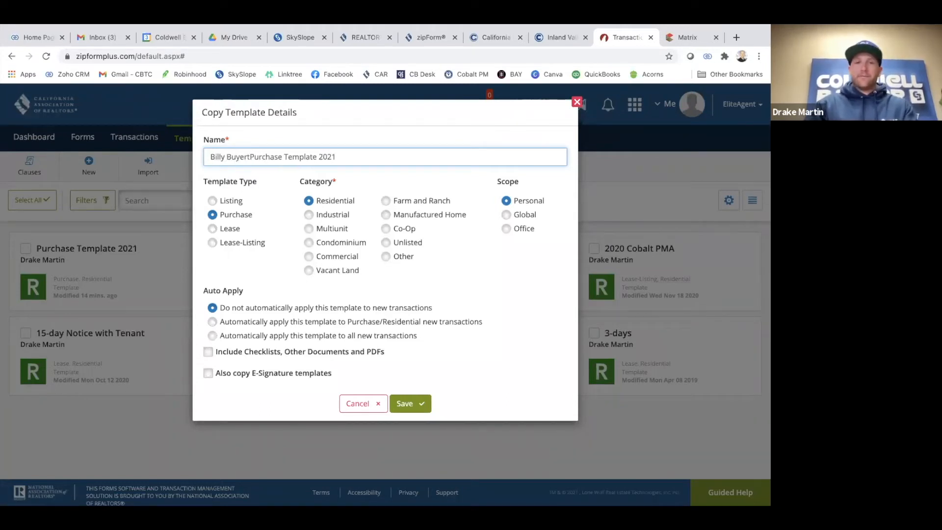
text( -)
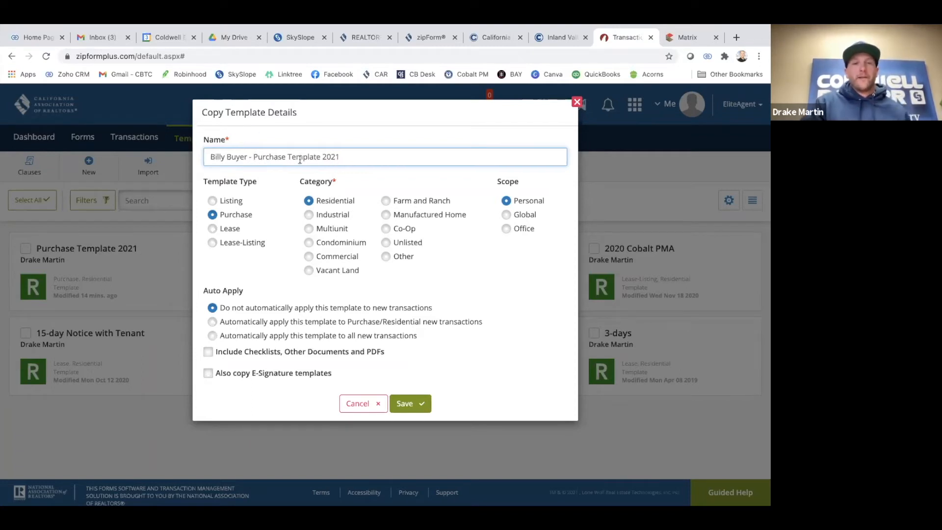
click(405, 407)
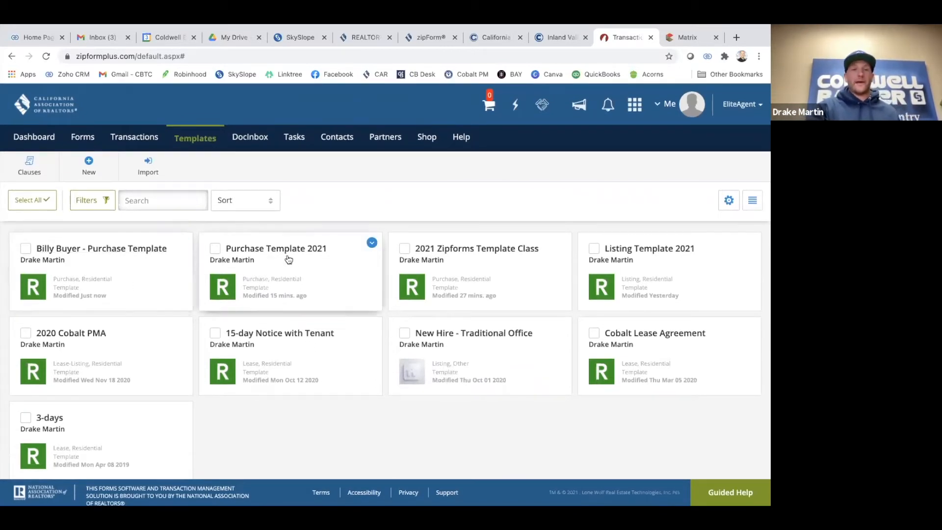
click(76, 249)
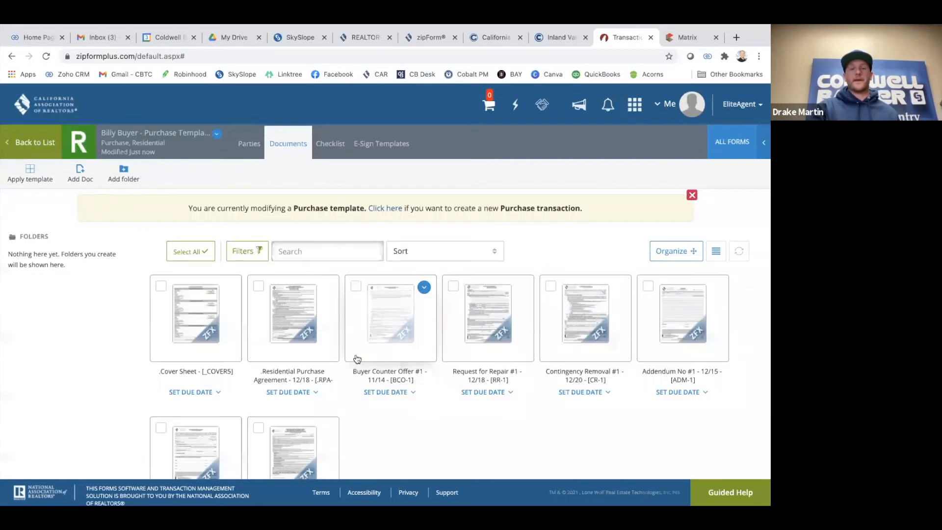
On the Transaction Cover Sheet, enter test names for Buyer One and Buyer Two, then save
scroll(319, 318, down, 2)
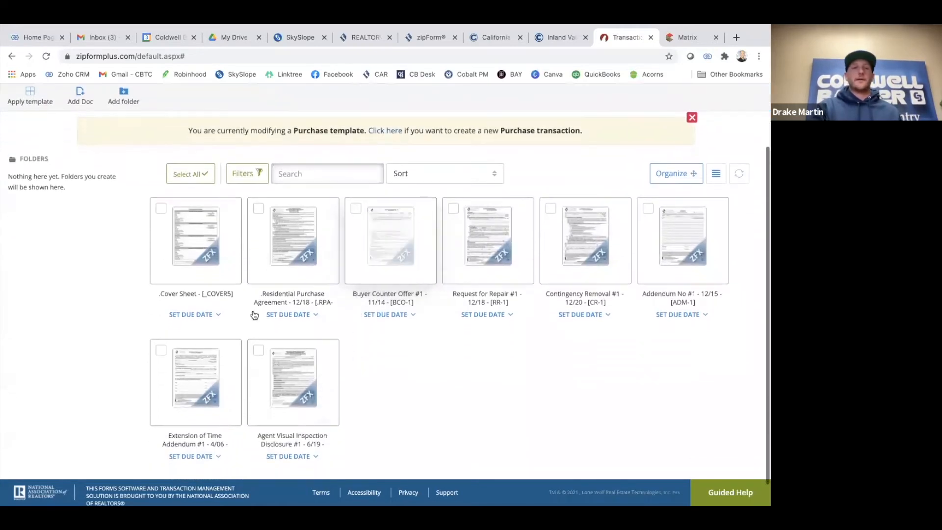
click(189, 262)
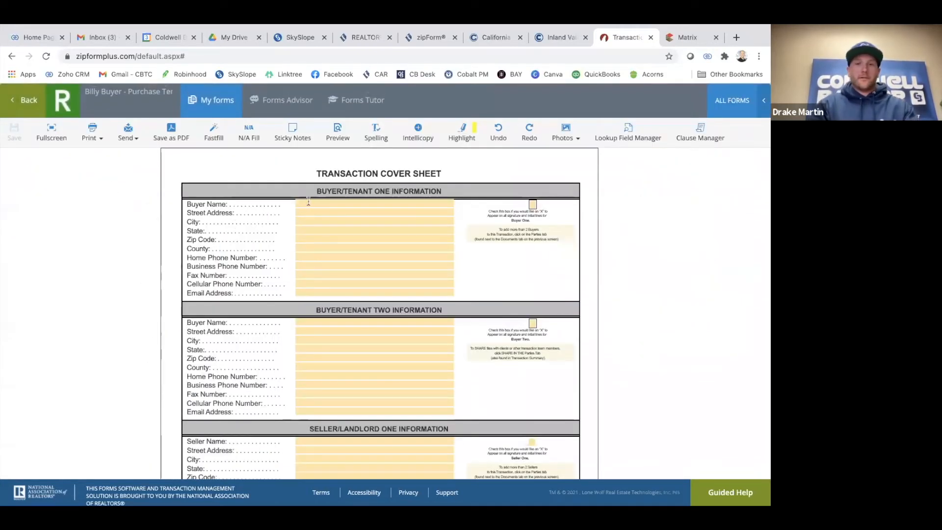
click(308, 203)
text(Billy)
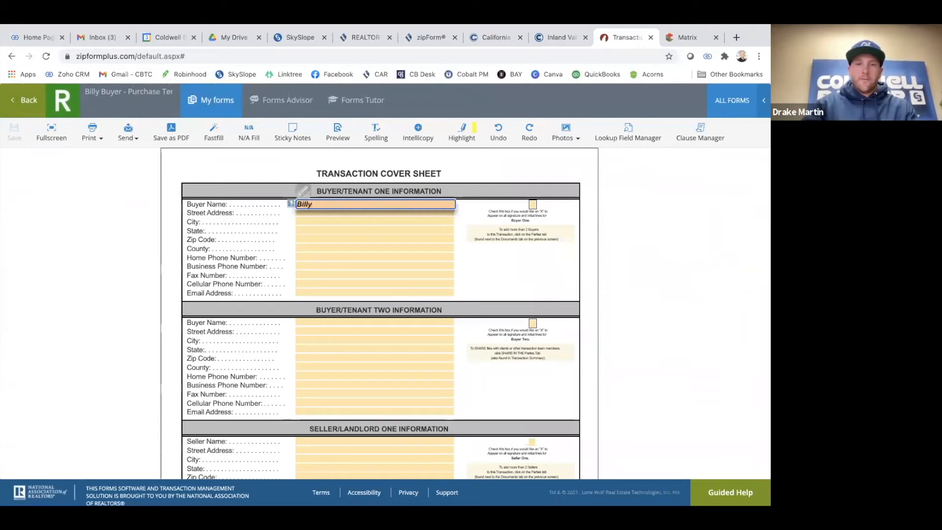
text( Buyer)
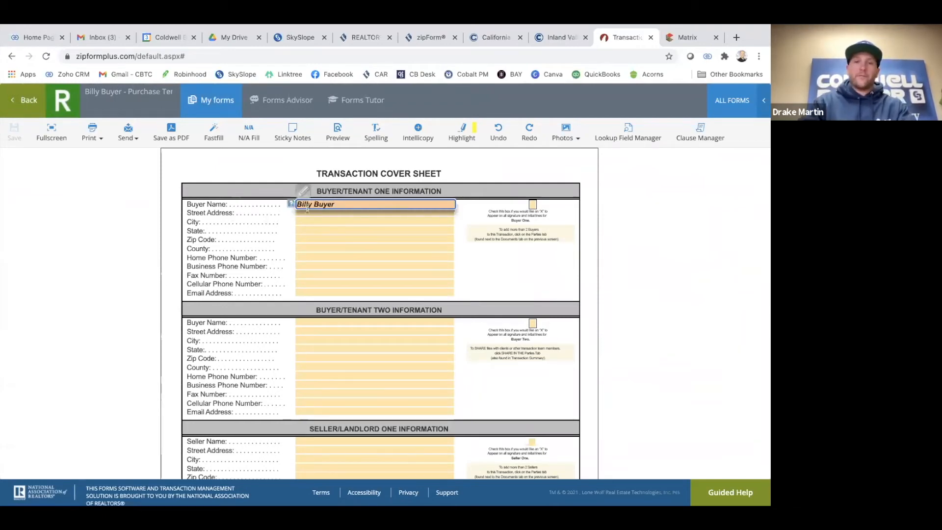
key(Tab)
scroll(314, 266, down, 2)
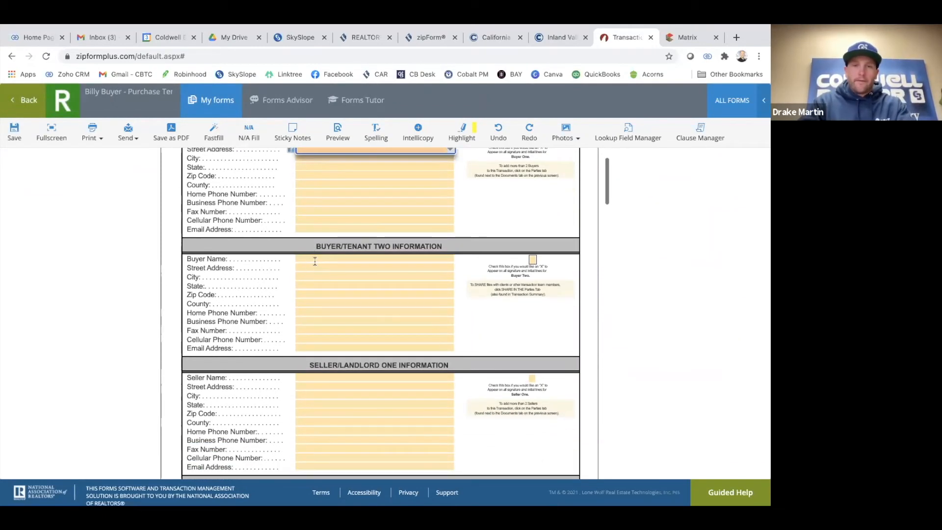
click(315, 260)
text(S)
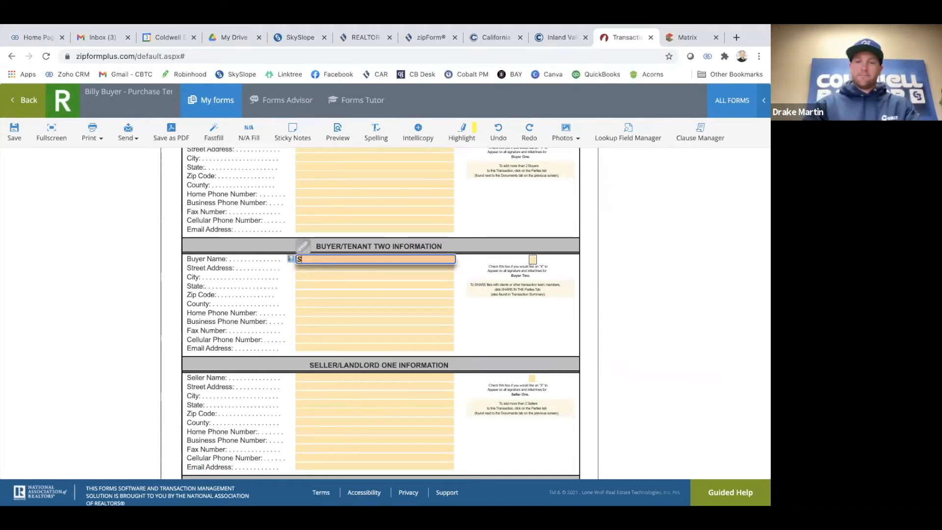
text(ally Buyer)
click(125, 291)
scroll(249, 310, up, 2)
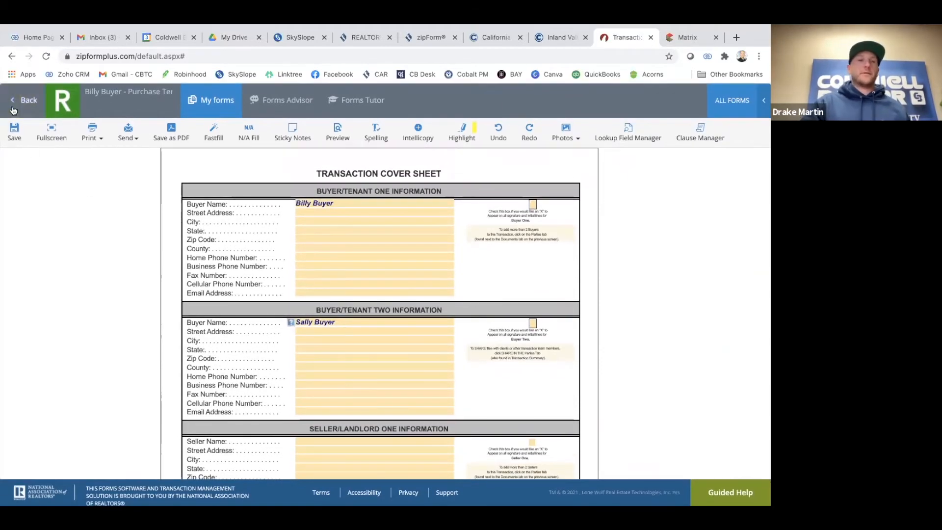
scroll(39, 185, down, 5)
scroll(39, 185, up, 4)
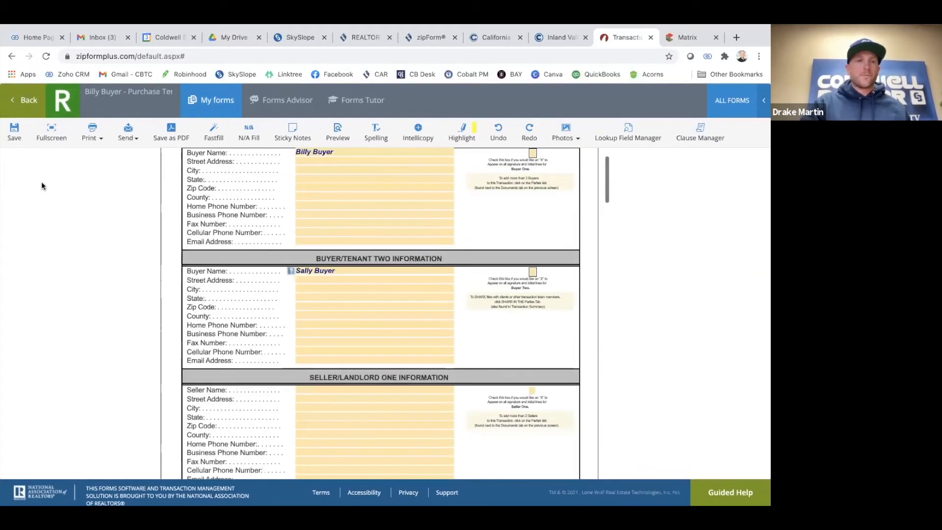
click(28, 109)
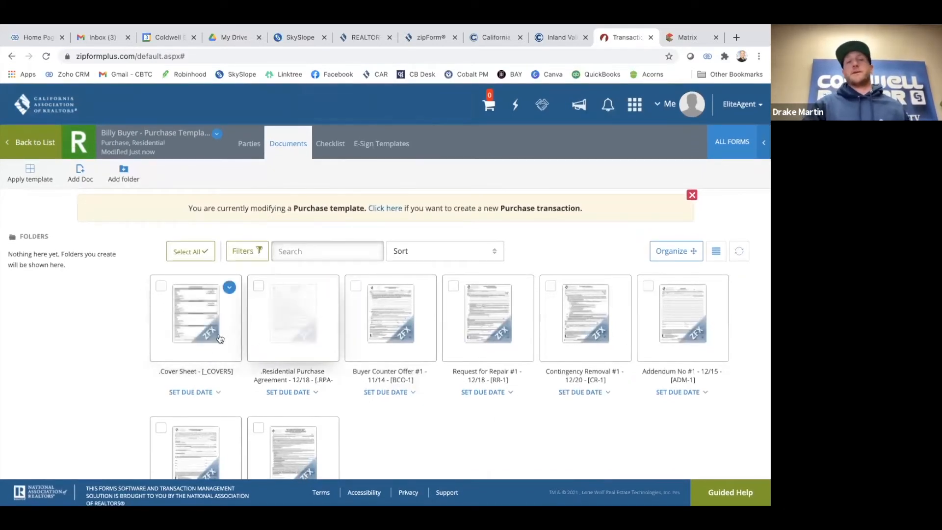
Open the template's Residential Purchase Agreement and scroll to paragraph 7, Allocation of Costs, on page 2
click(291, 328)
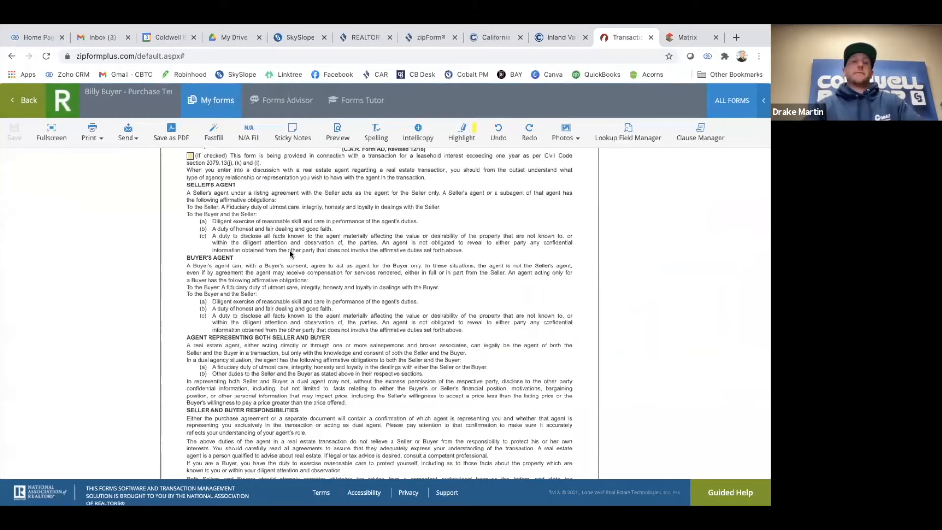
scroll(290, 250, up, 1)
click(23, 102)
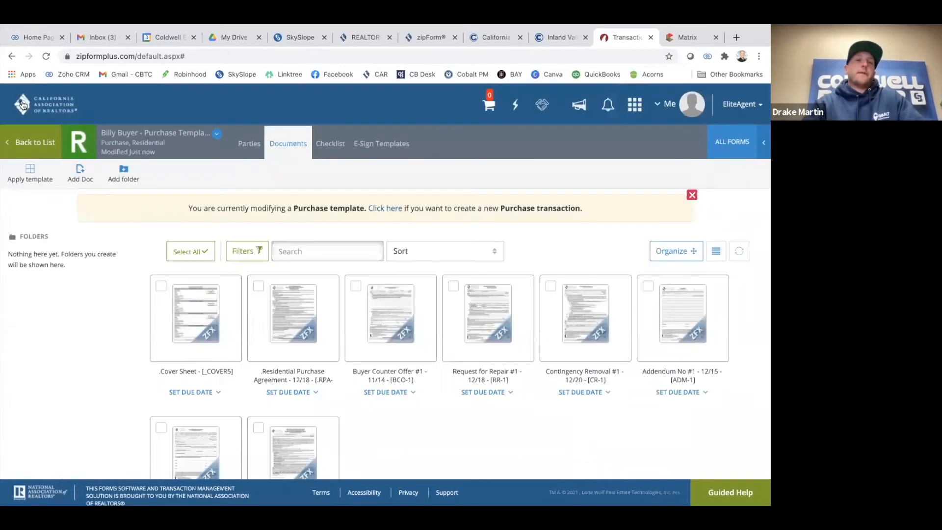
click(286, 320)
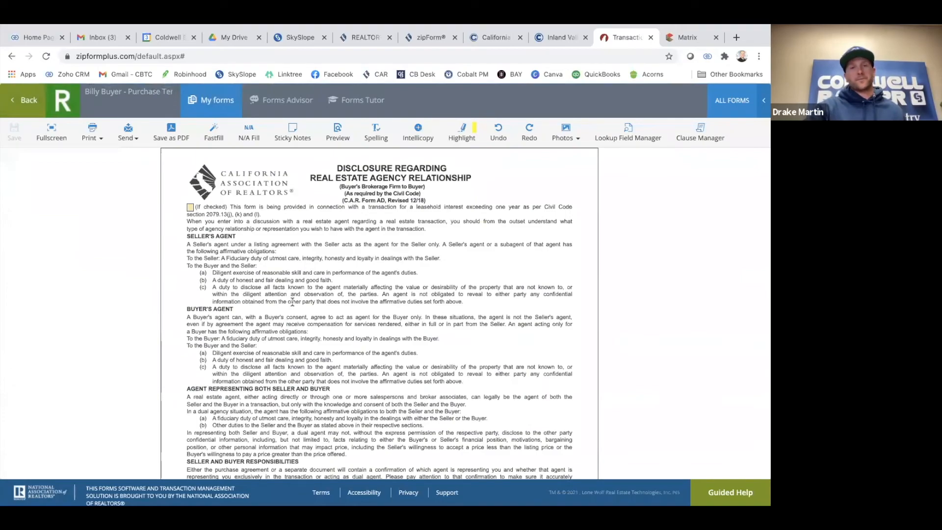
scroll(292, 302, down, 15)
scroll(292, 302, down, 15)
scroll(292, 301, down, 15)
scroll(292, 304, down, 15)
scroll(292, 301, down, 15)
scroll(293, 299, down, 4)
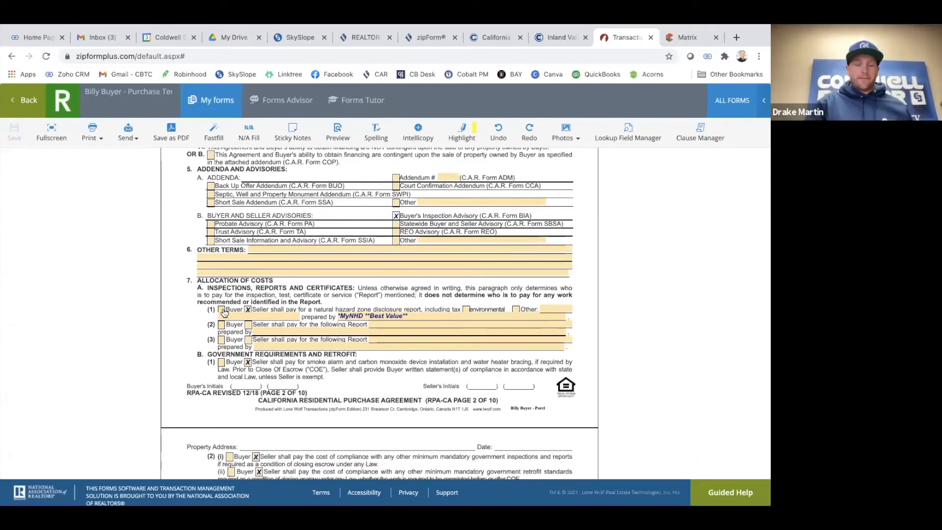
In paragraph 7, tick the Seller boxes in C(1)(a) and C(2)(a) so both parties pay escrow fees
click(222, 310)
click(248, 311)
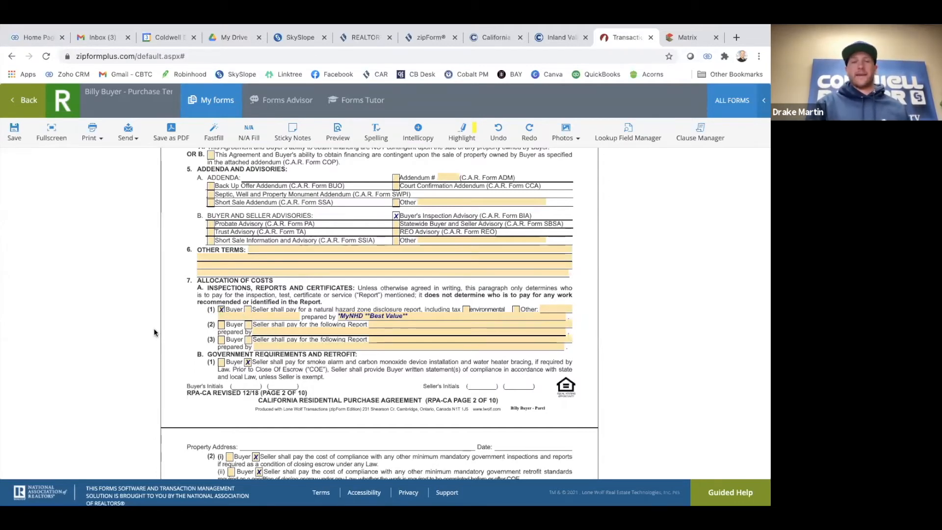
scroll(176, 333, down, 1)
scroll(176, 336, down, 4)
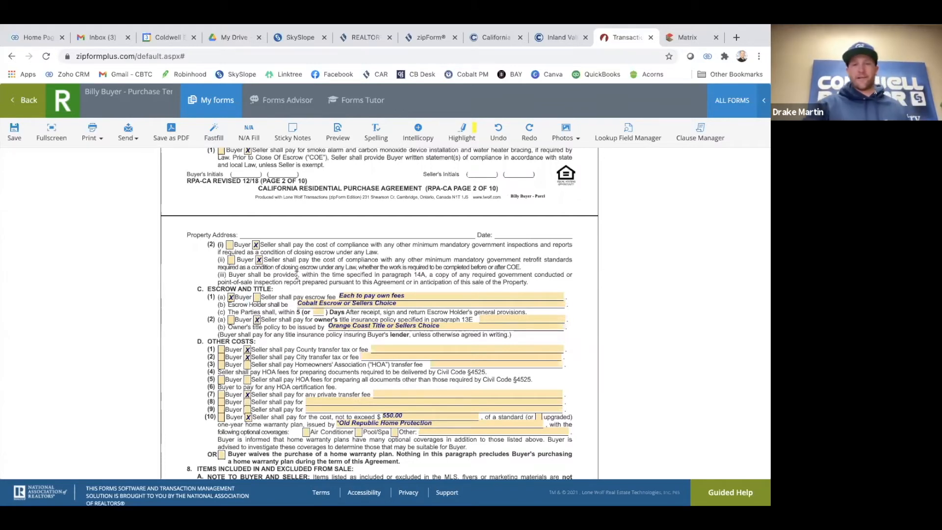
scroll(280, 278, down, 1)
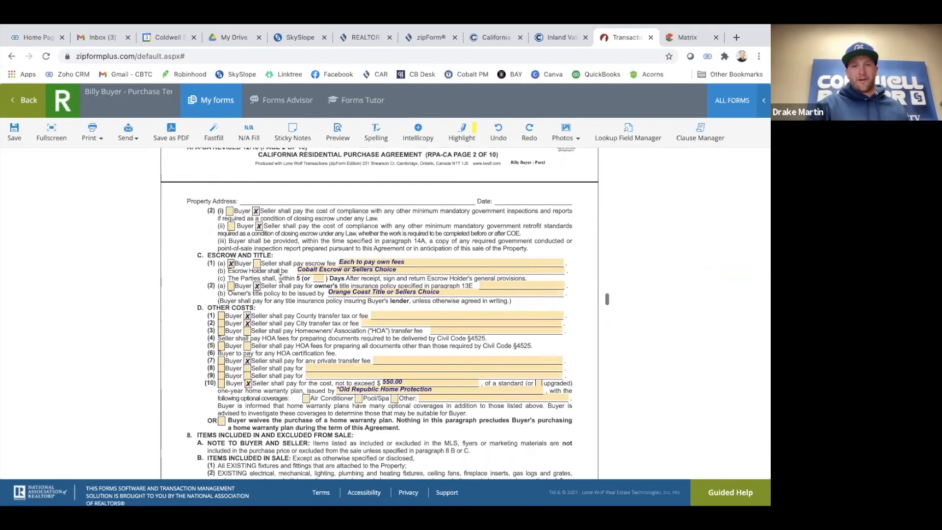
click(231, 287)
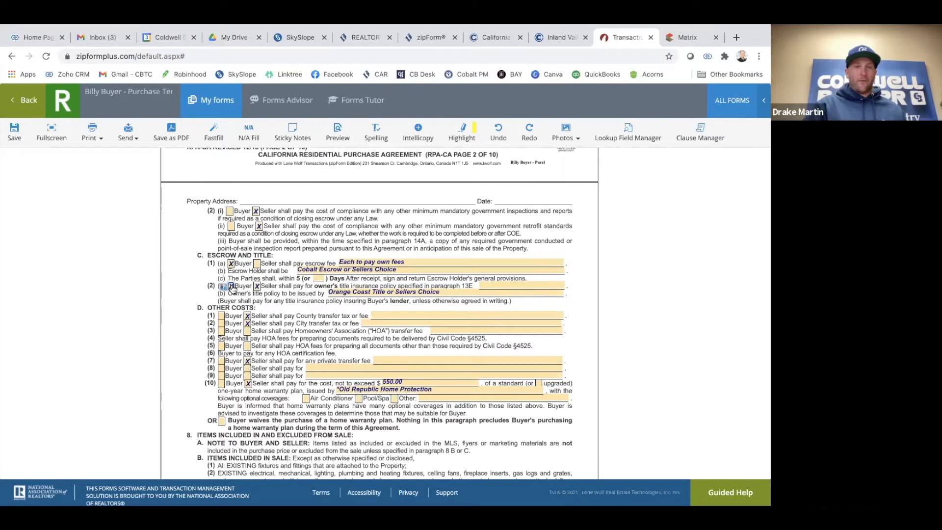
click(257, 286)
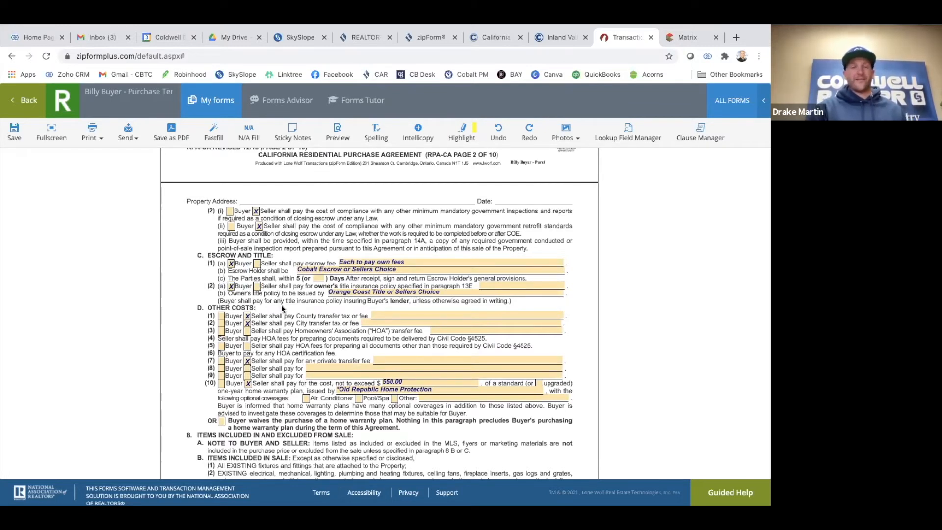
scroll(282, 318, down, 1)
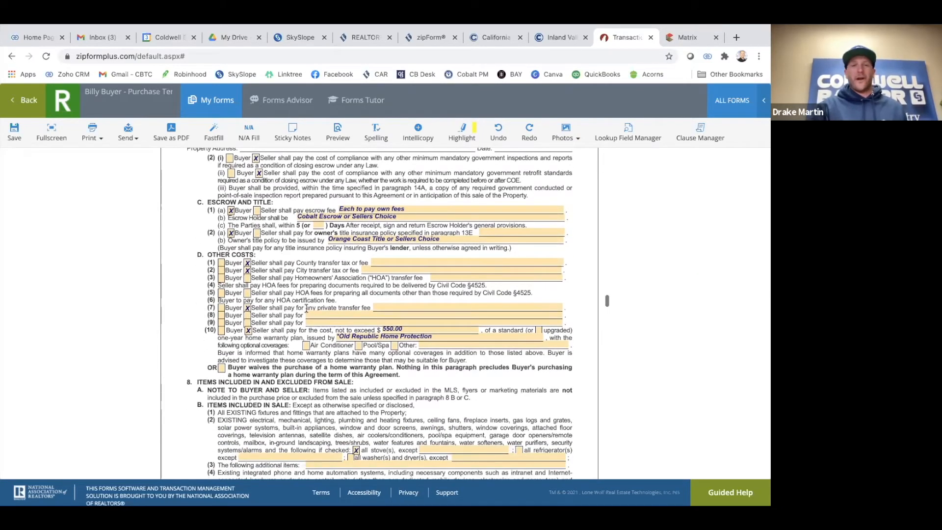
scroll(294, 280, up, 1)
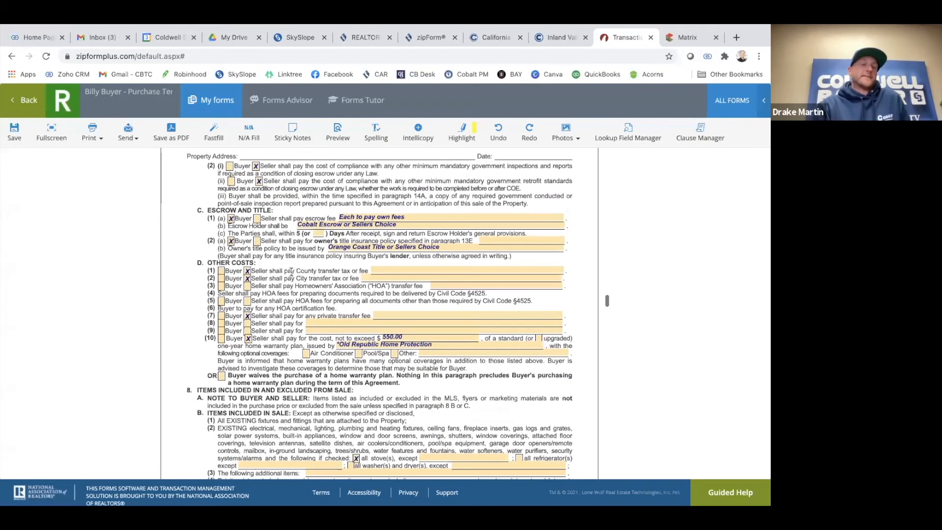
scroll(291, 272, down, 2)
scroll(232, 241, up, 2)
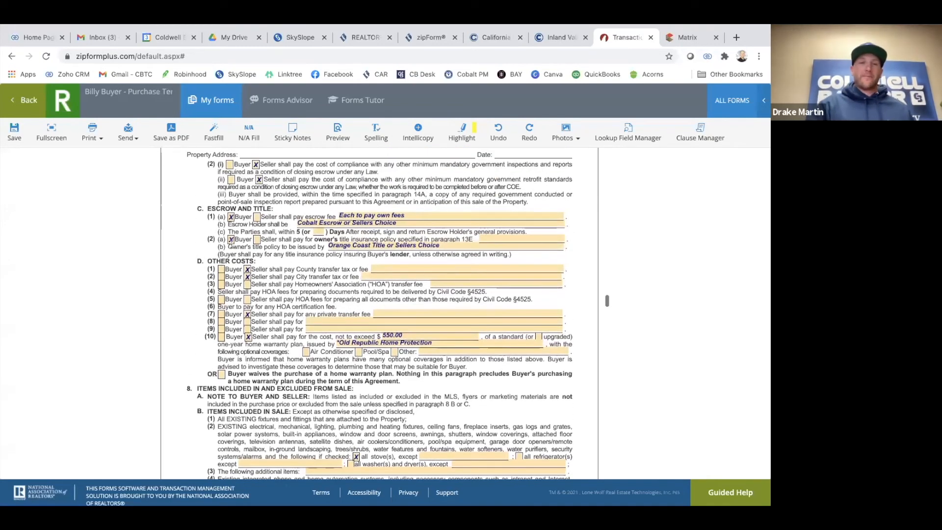
click(256, 241)
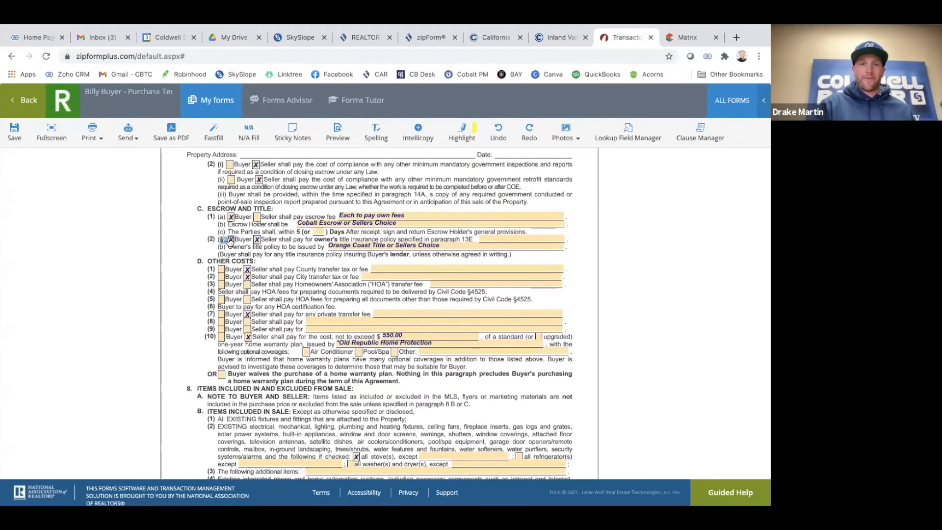
click(257, 217)
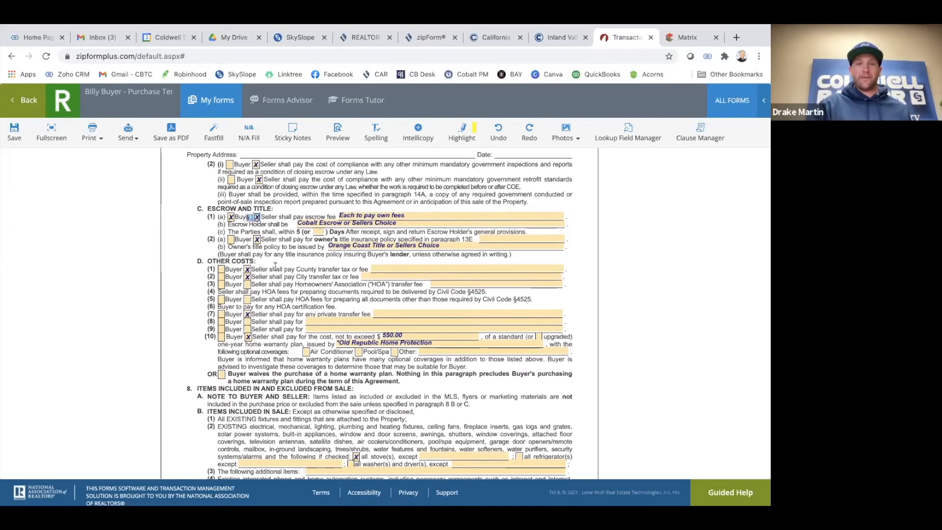
Switch the D(10) home warranty payer from Seller to Buyer, then save and close the agreement
scroll(276, 266, down, 3)
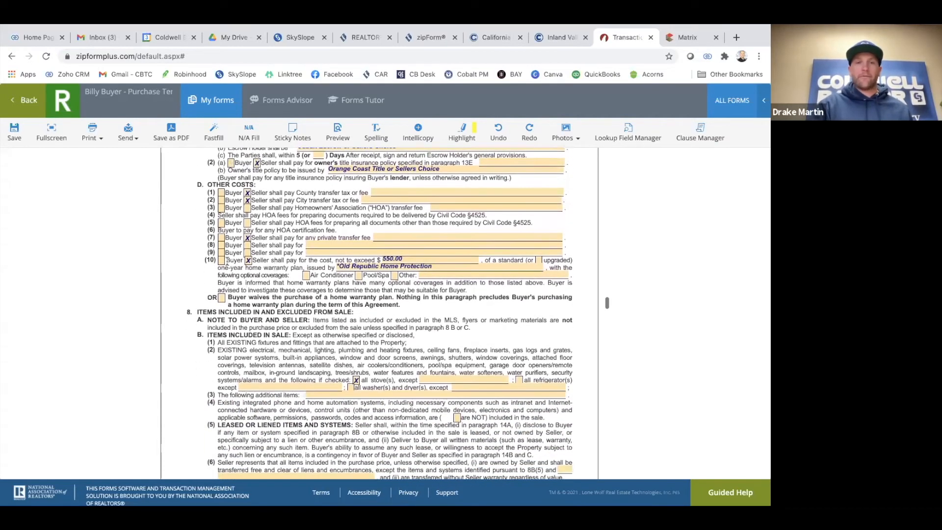
click(221, 261)
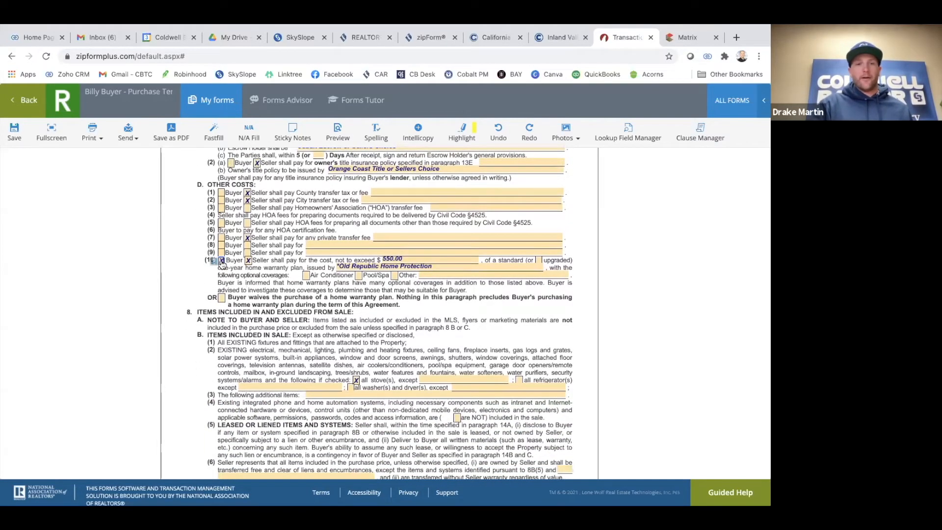
click(248, 261)
scroll(278, 285, up, 3)
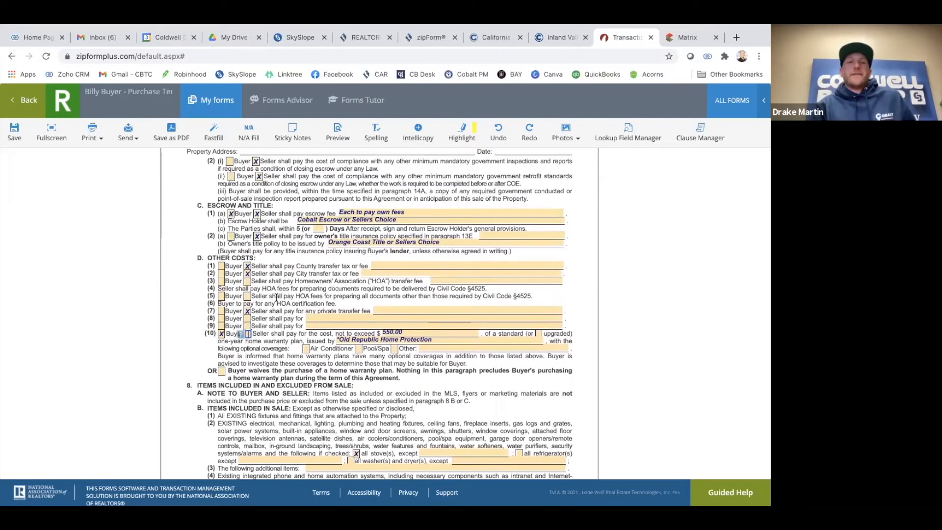
scroll(277, 298, up, 1)
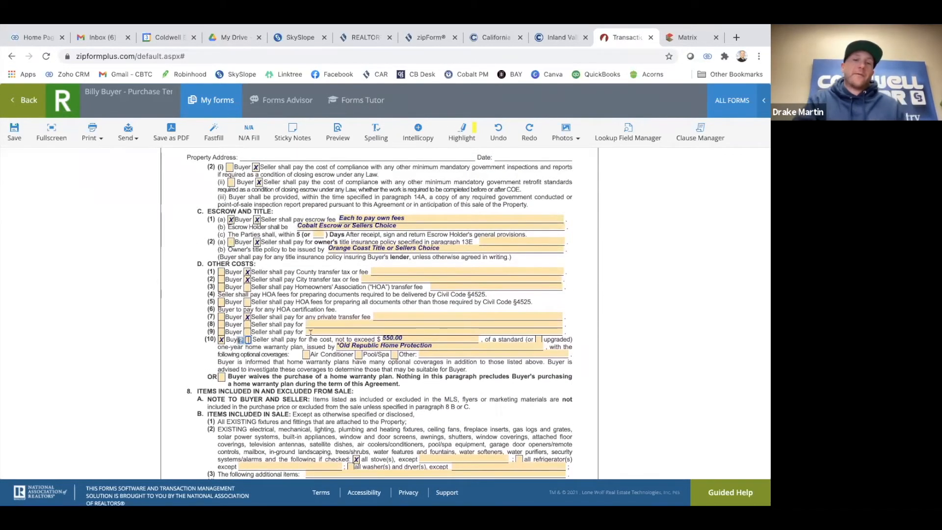
scroll(343, 334, up, 7)
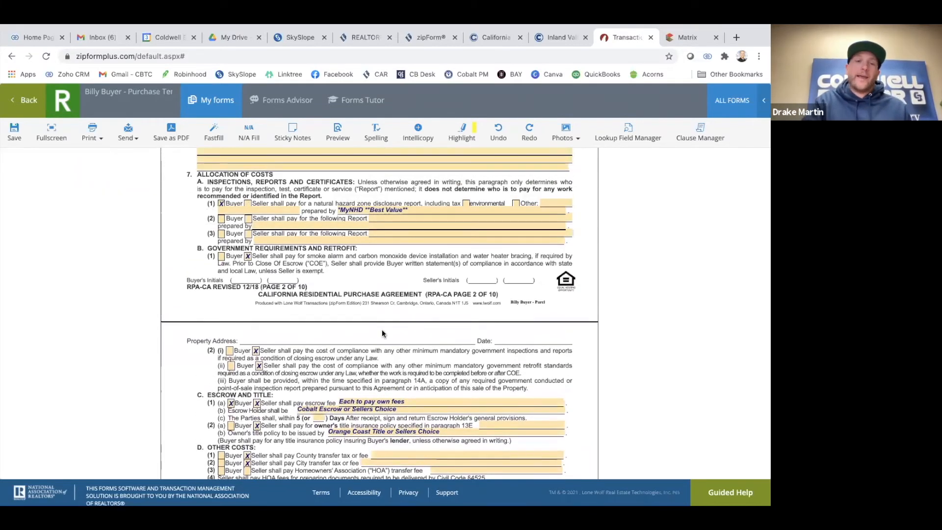
scroll(382, 333, down, 4)
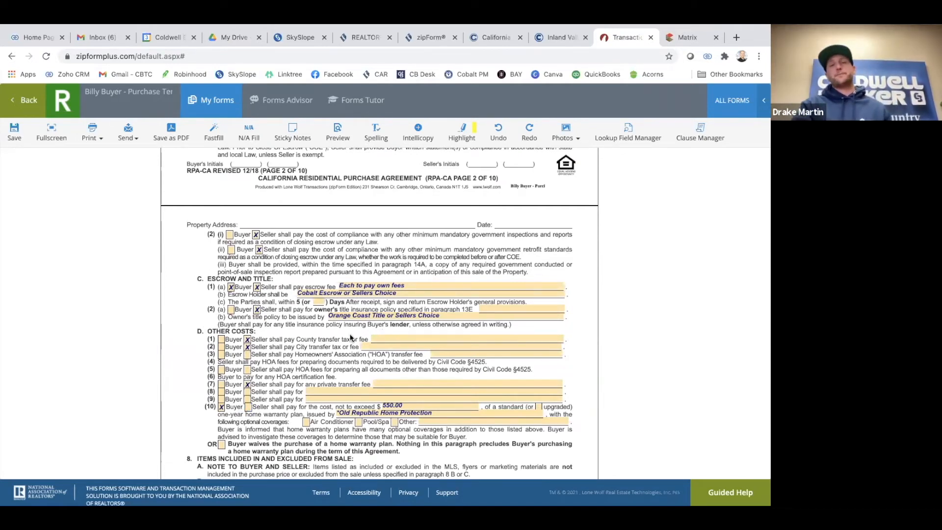
scroll(295, 336, up, 1)
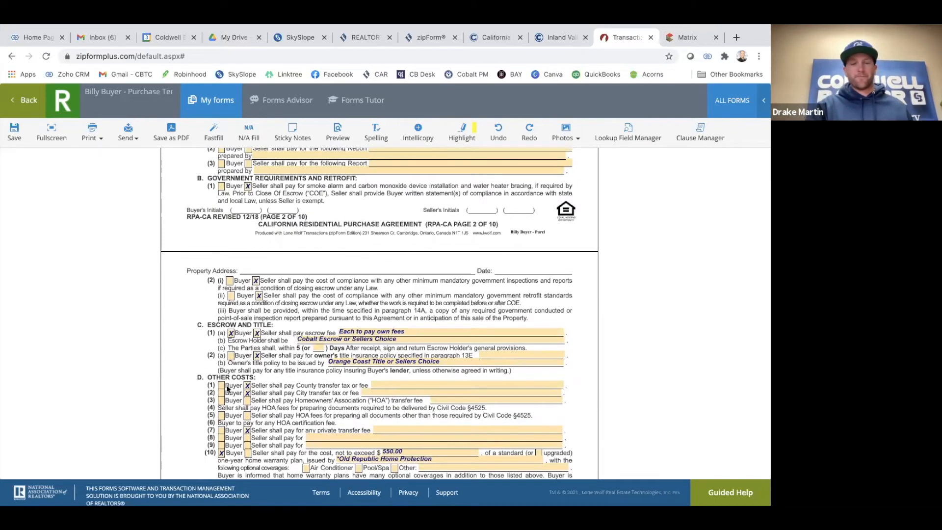
click(17, 117)
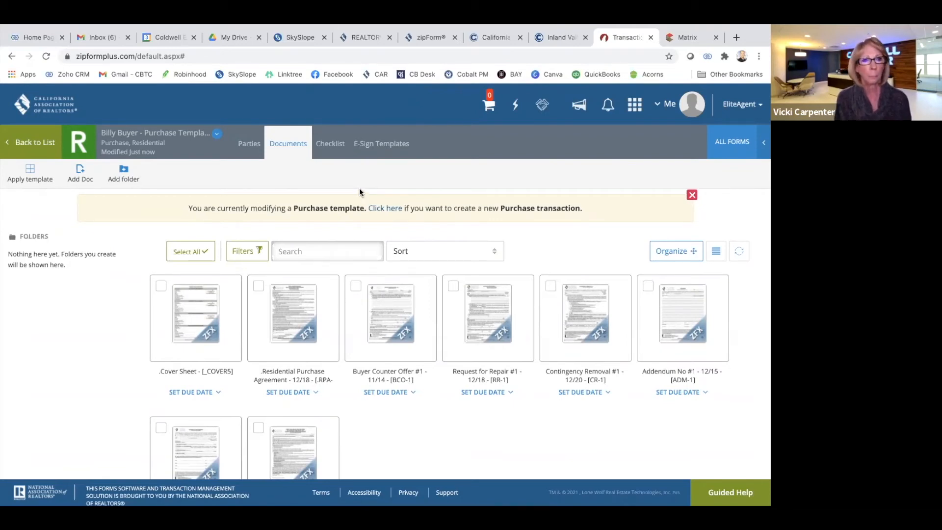
Return from the buyer Purchase template's documents to the Templates list
mouse_move(446, 25)
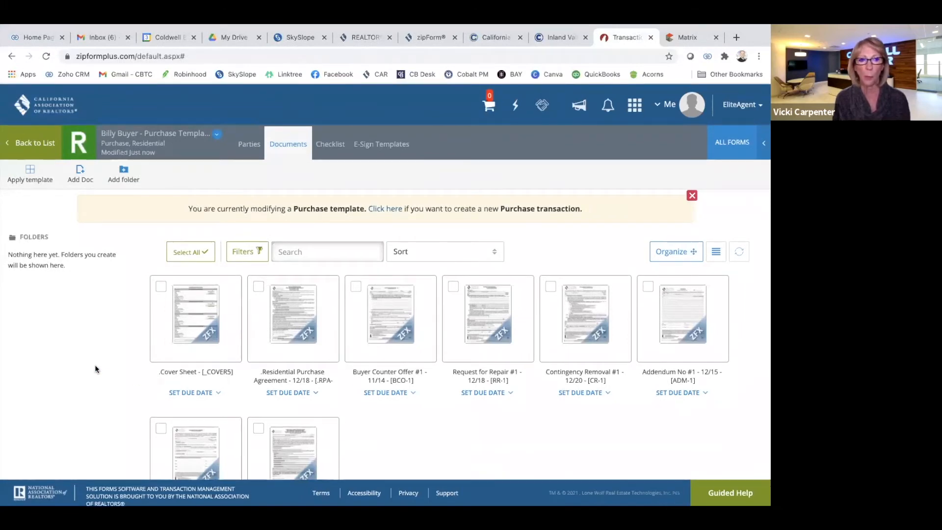
scroll(95, 365, down, 2)
scroll(95, 366, up, 2)
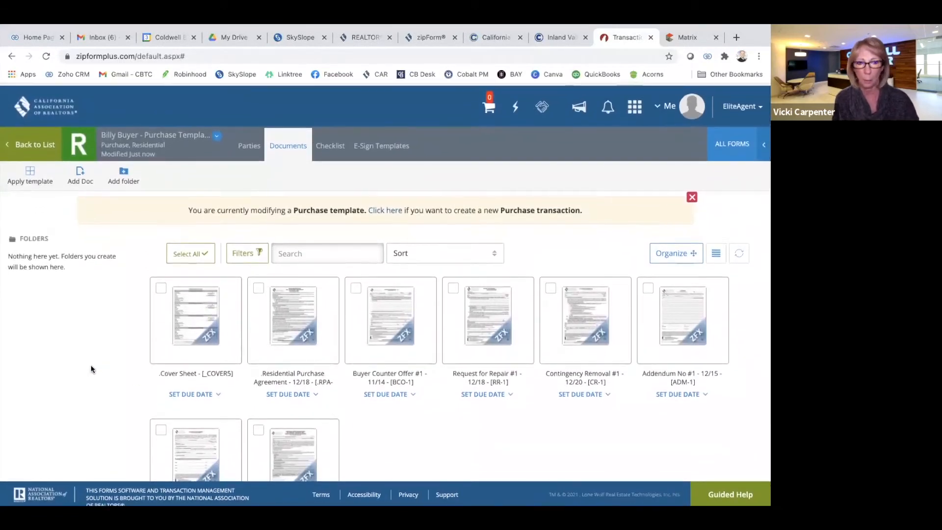
click(42, 150)
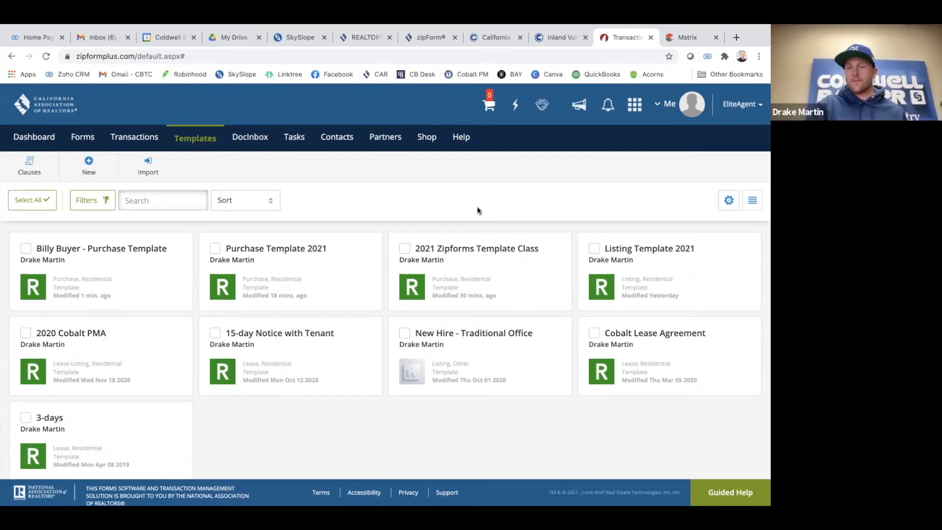
Open Listing Template 2021 to view its Cover Sheet, listing agreement and Estimated Seller Proceeds documents
scroll(479, 210, up, 1)
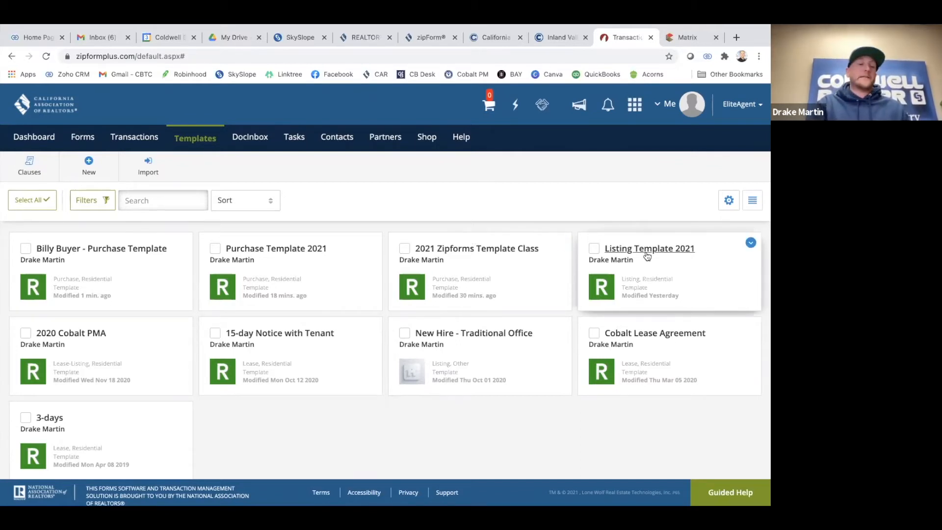
click(647, 249)
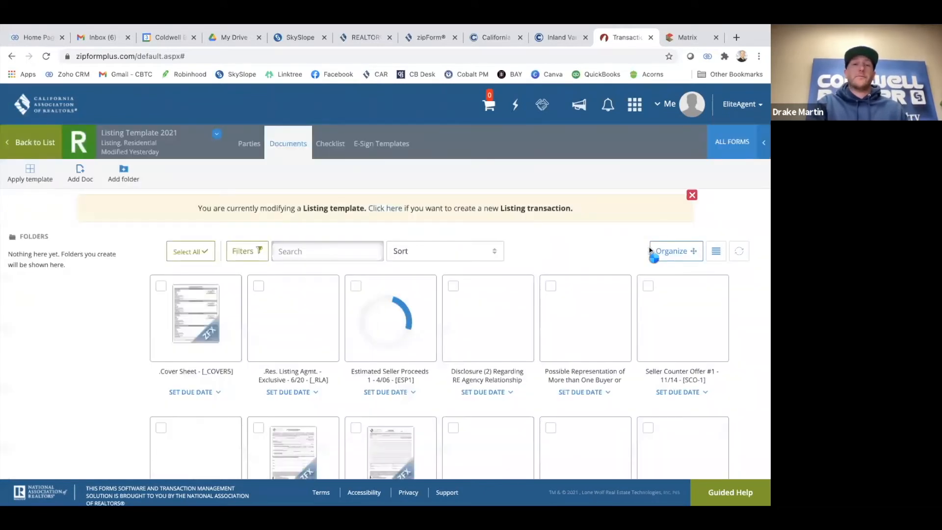
scroll(517, 329, down, 3)
scroll(521, 327, down, 1)
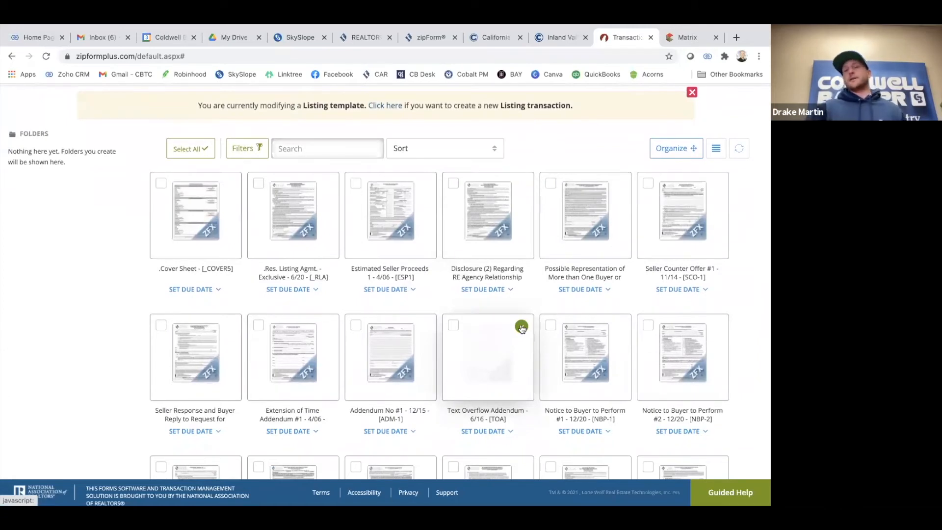
scroll(522, 329, down, 2)
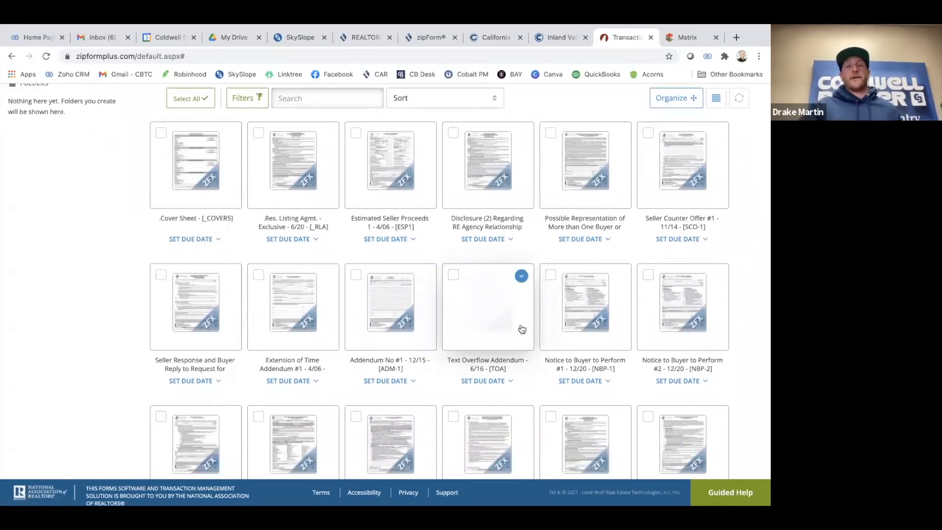
scroll(521, 328, down, 3)
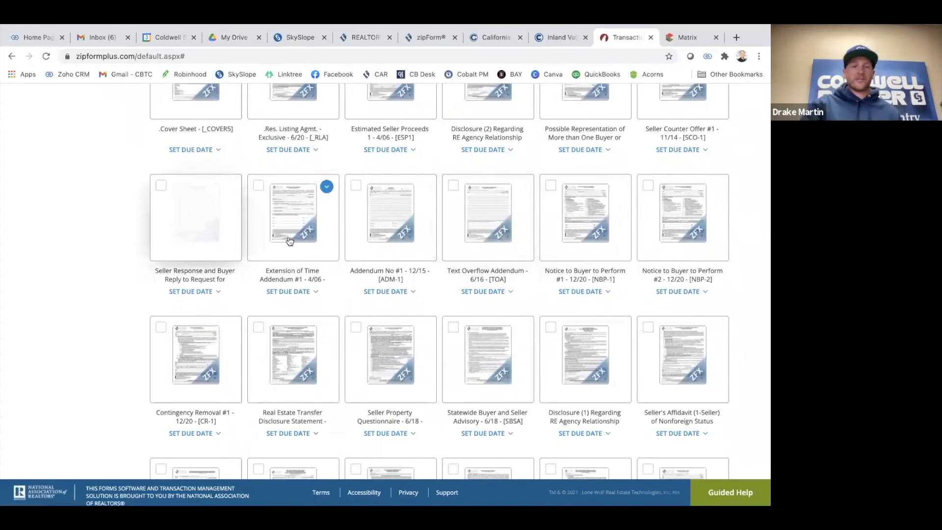
scroll(289, 240, down, 2)
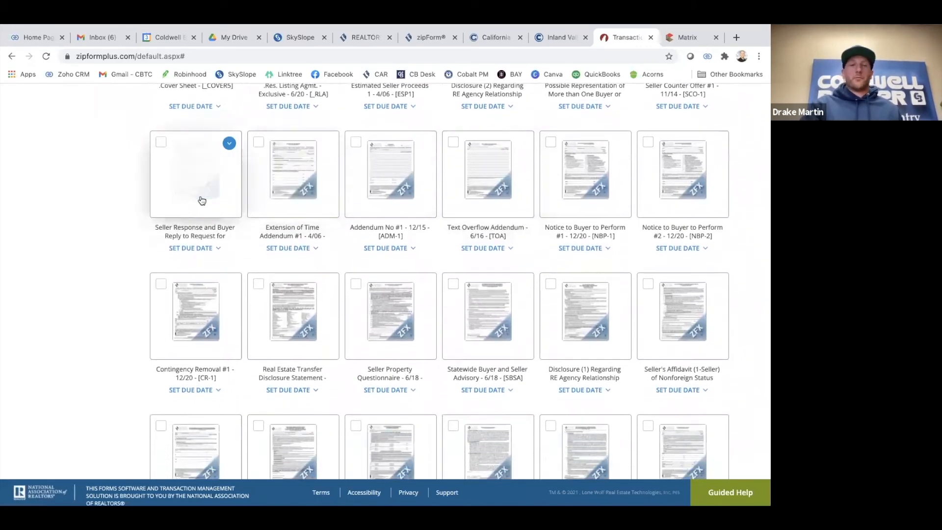
scroll(201, 200, down, 1)
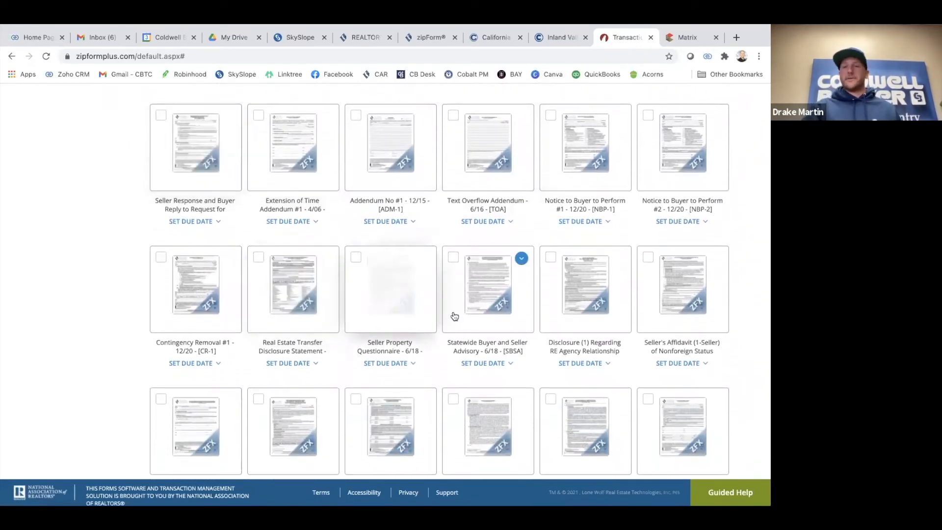
scroll(471, 314, down, 1)
scroll(540, 294, down, 2)
scroll(588, 282, down, 3)
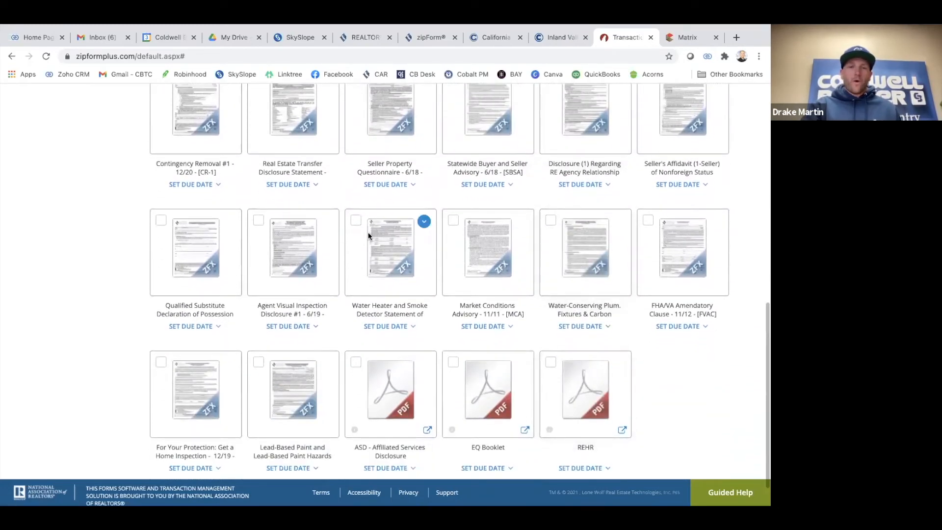
scroll(336, 296, down, 1)
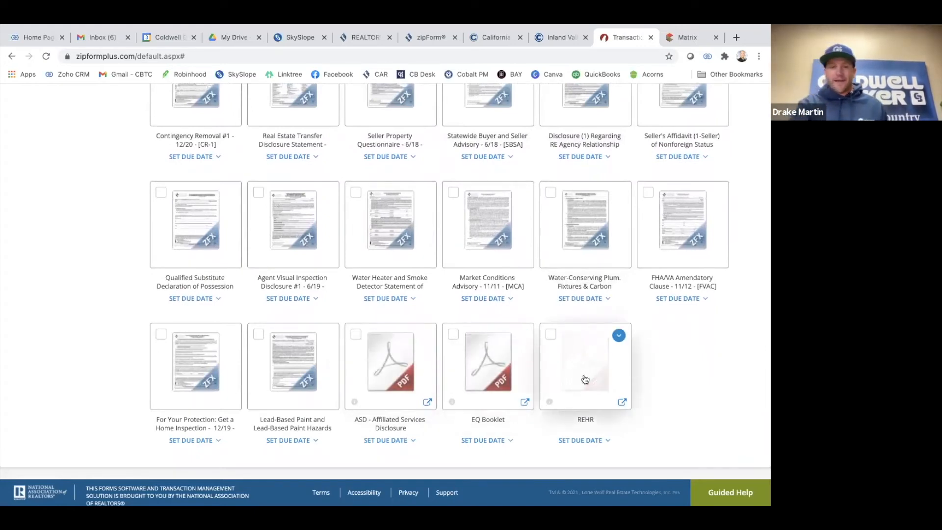
scroll(247, 329, up, 3)
scroll(248, 329, up, 5)
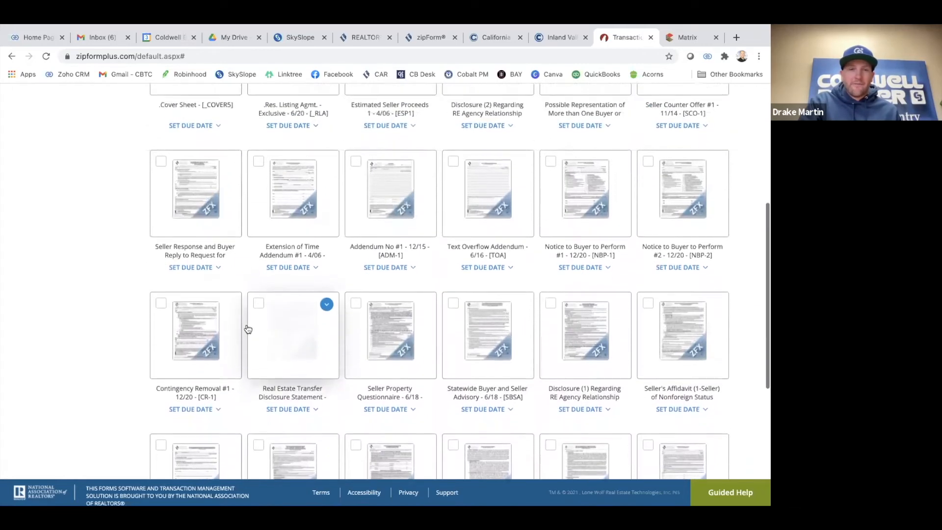
scroll(248, 329, up, 2)
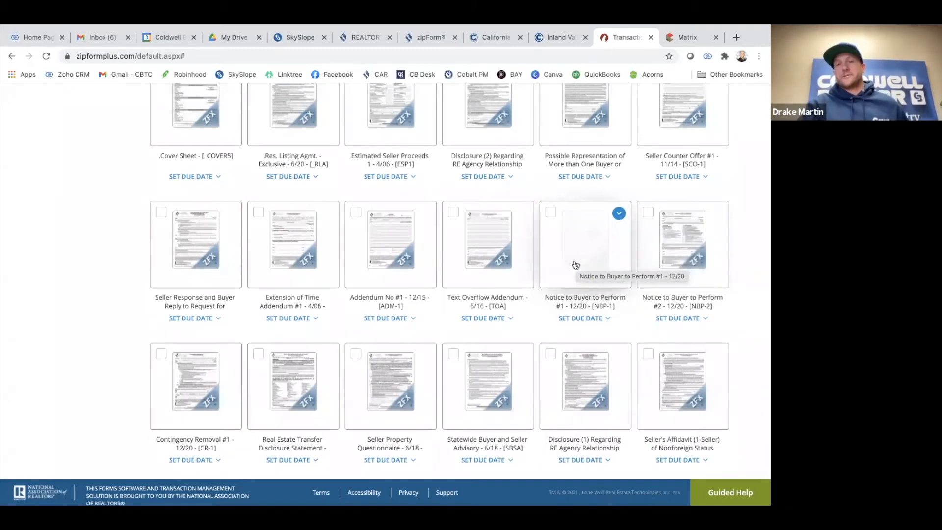
scroll(447, 294, up, 3)
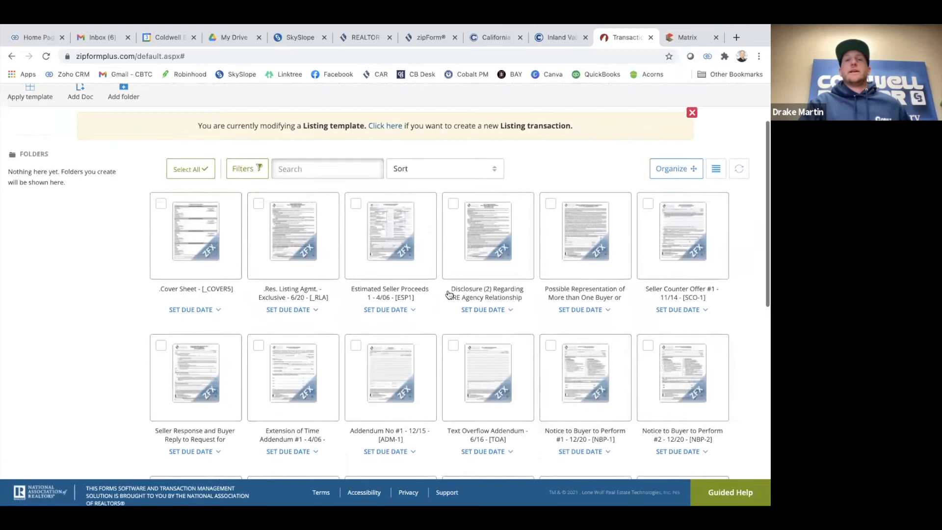
scroll(448, 284, down, 1)
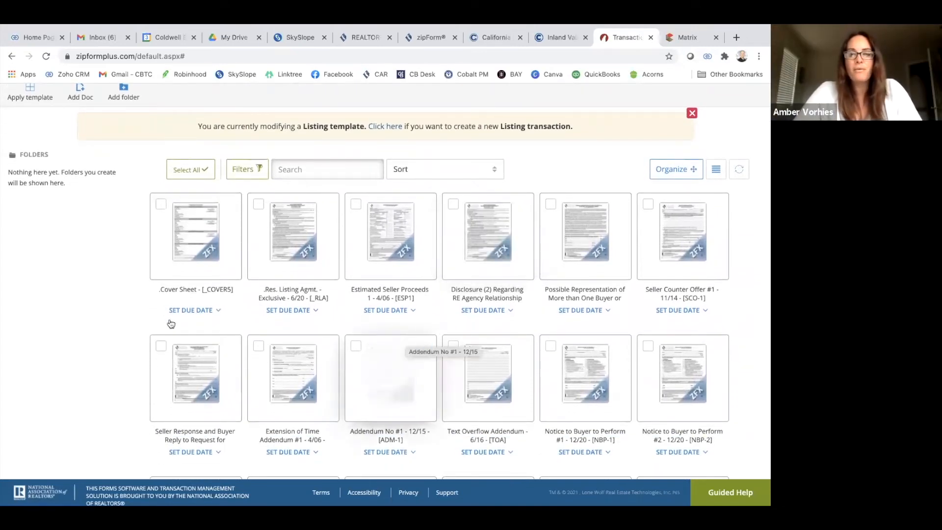
scroll(97, 299, down, 1)
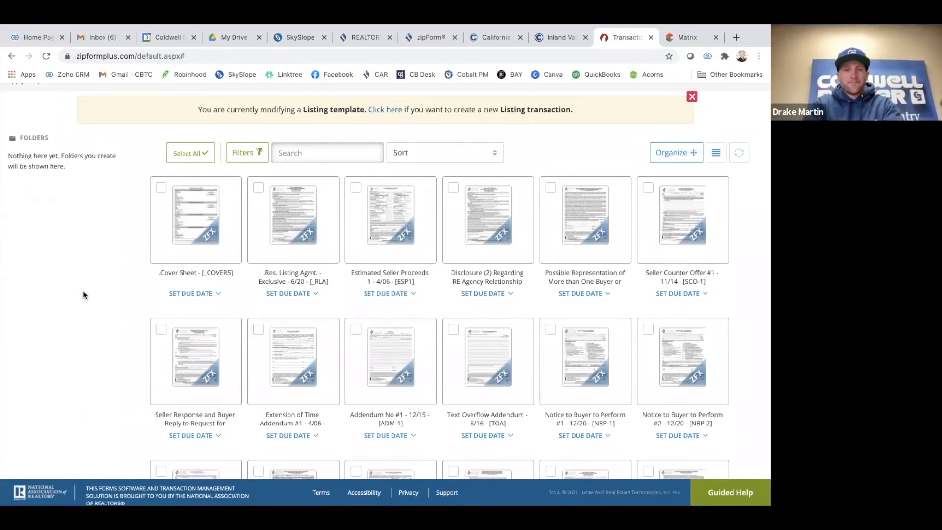
Browse Listing Template 2021's documents grid and load the .Res. Listing Agmt form
scroll(84, 292, up, 2)
scroll(81, 336, up, 1)
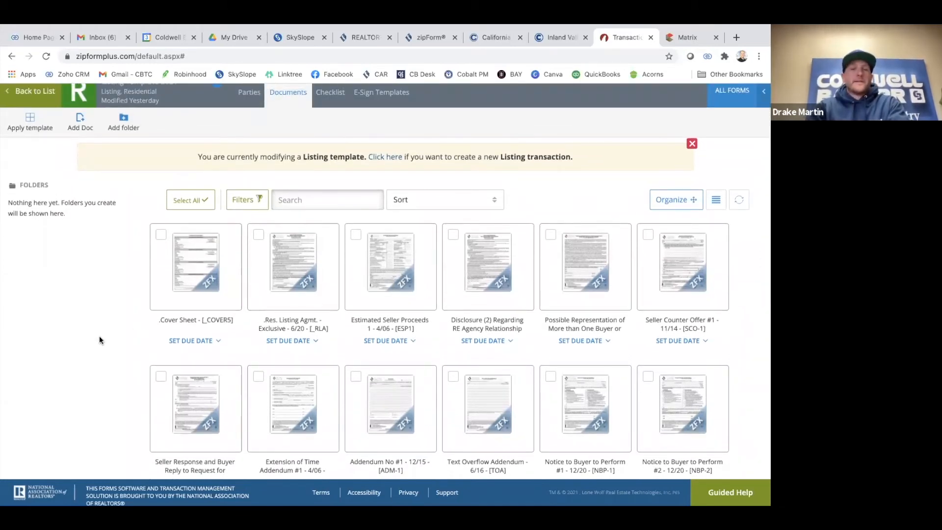
scroll(219, 357, down, 1)
mouse_move(218, 358)
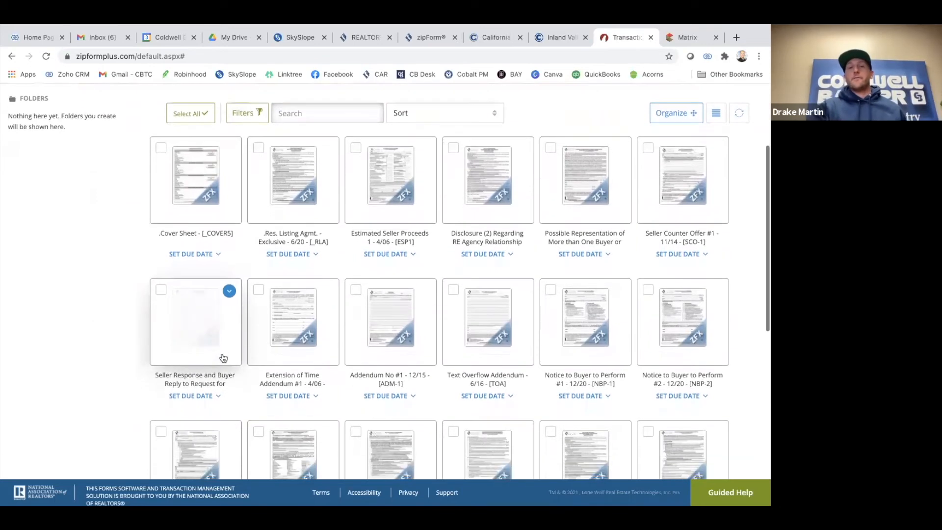
scroll(223, 357, up, 1)
scroll(343, 349, up, 1)
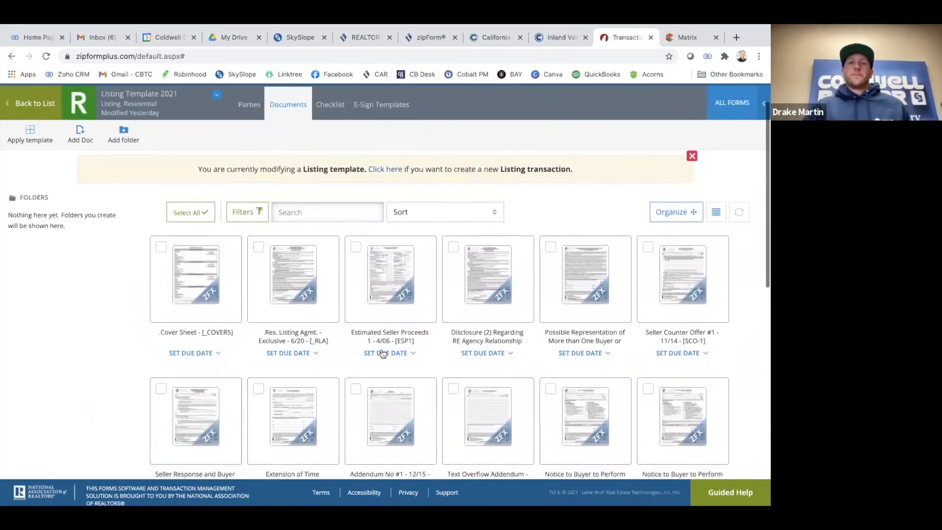
scroll(383, 353, down, 1)
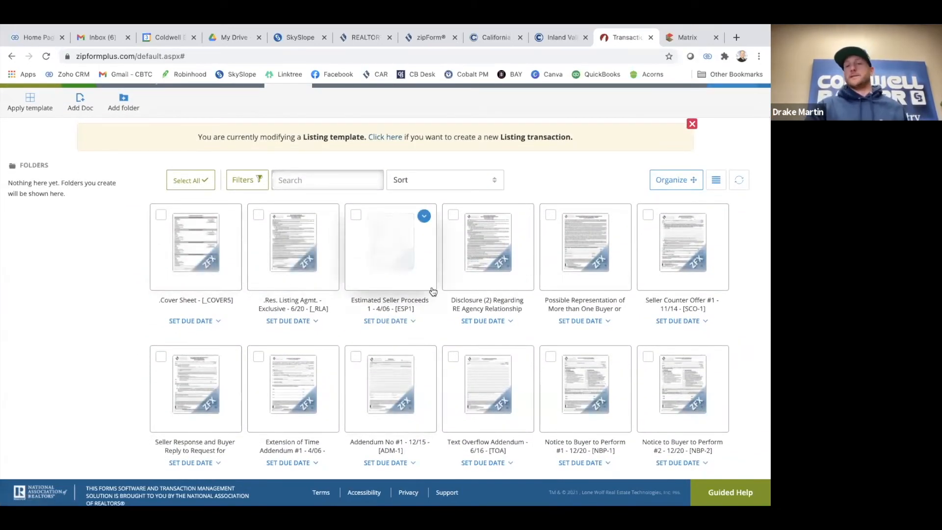
scroll(578, 334, down, 2)
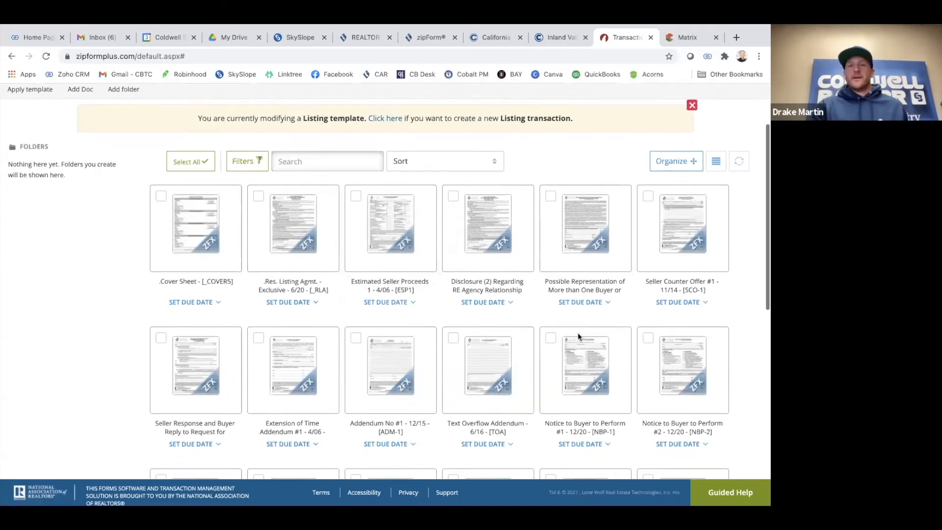
mouse_move(490, 351)
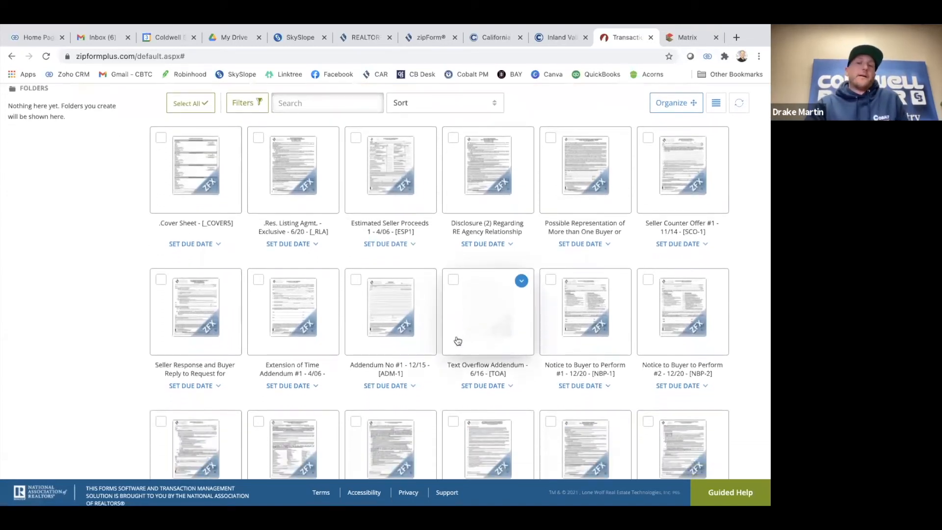
scroll(378, 343, down, 1)
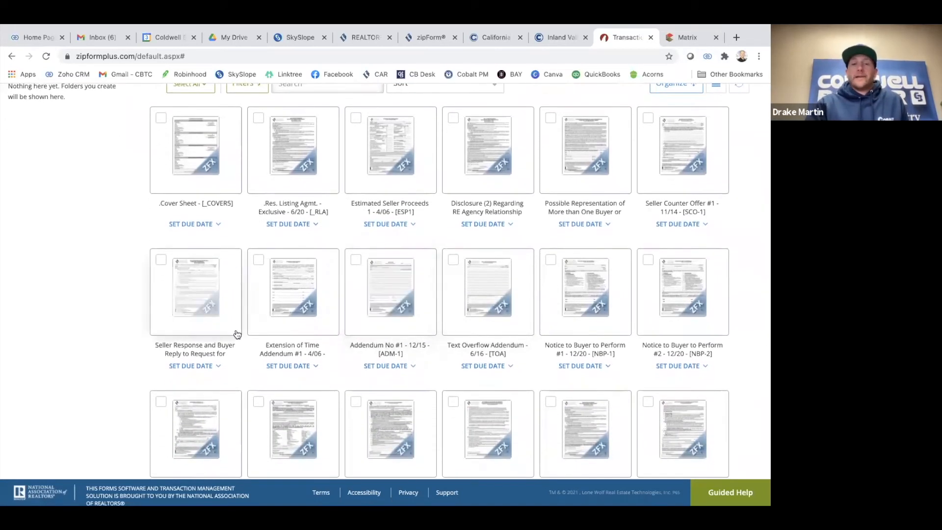
scroll(421, 330, down, 1)
scroll(425, 329, down, 1)
right_click(423, 325)
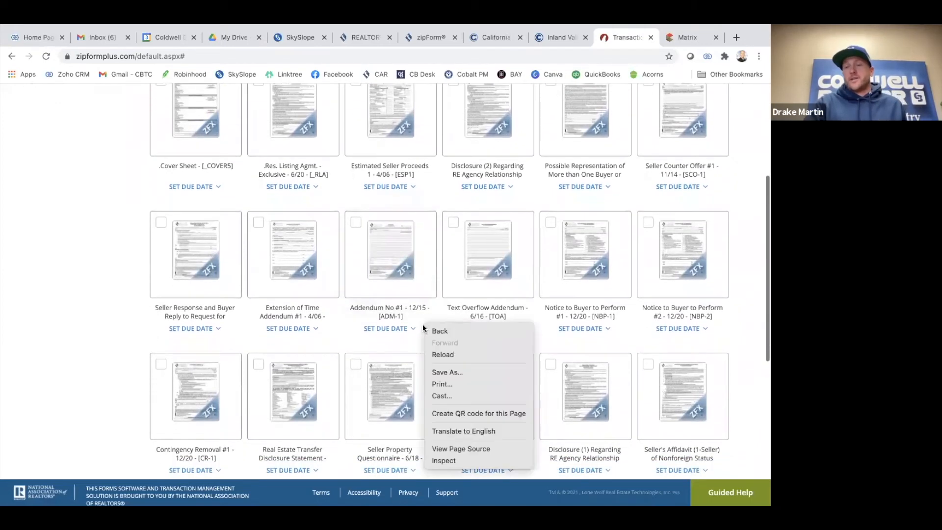
click(129, 299)
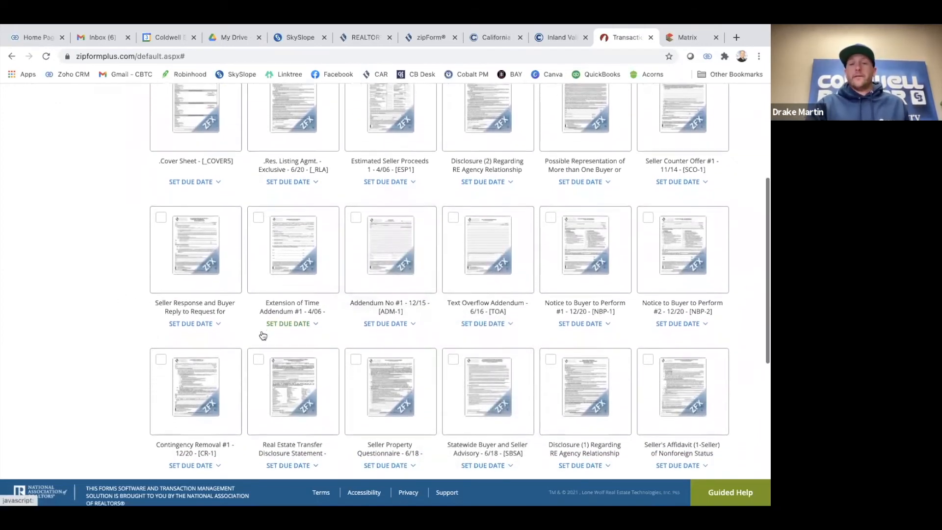
scroll(263, 332, down, 2)
scroll(503, 301, down, 1)
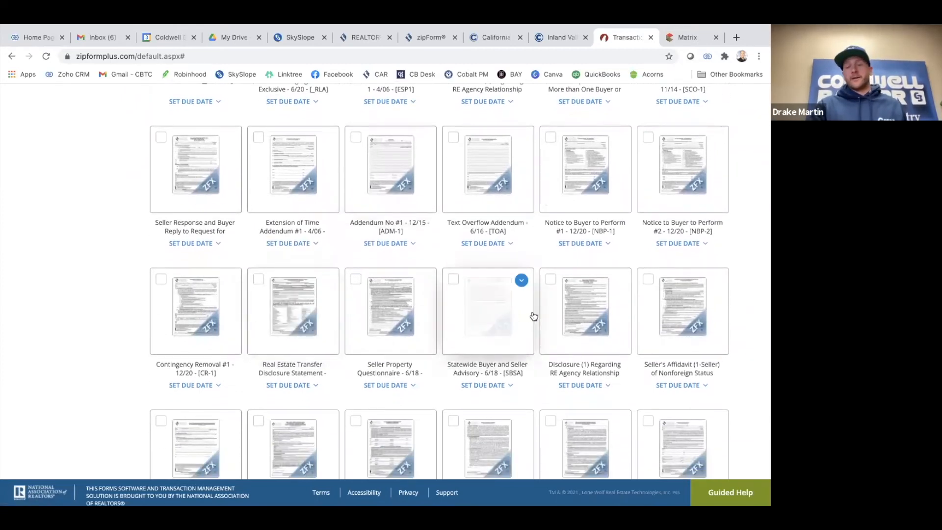
scroll(663, 326, down, 3)
scroll(525, 330, down, 3)
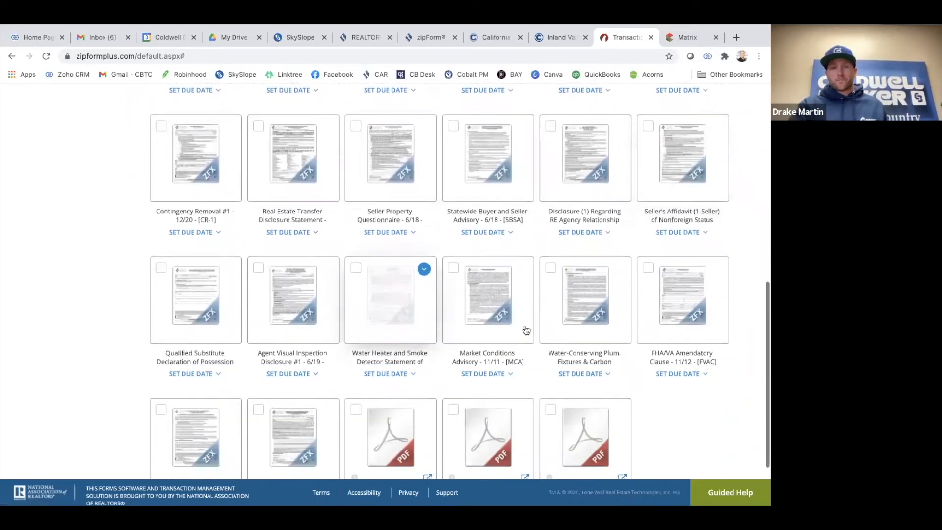
scroll(418, 322, up, 10)
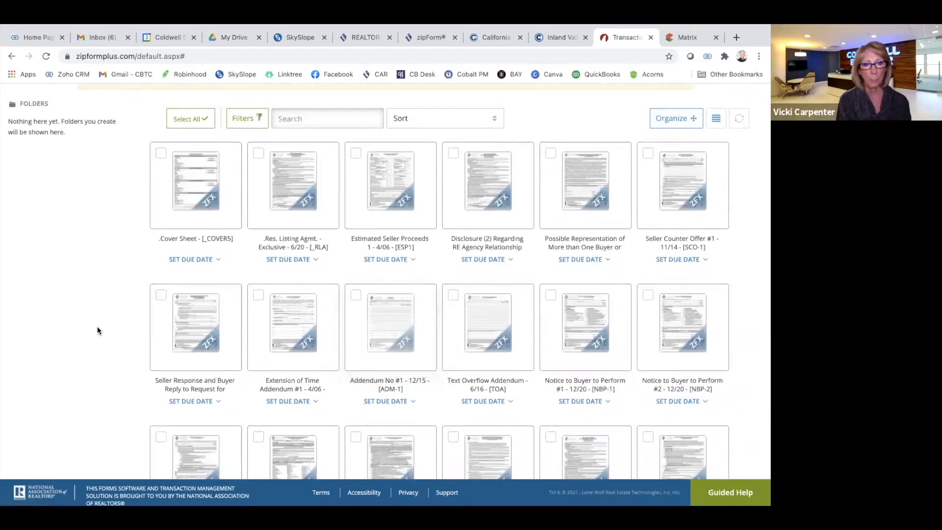
scroll(96, 331, up, 2)
scroll(107, 339, up, 1)
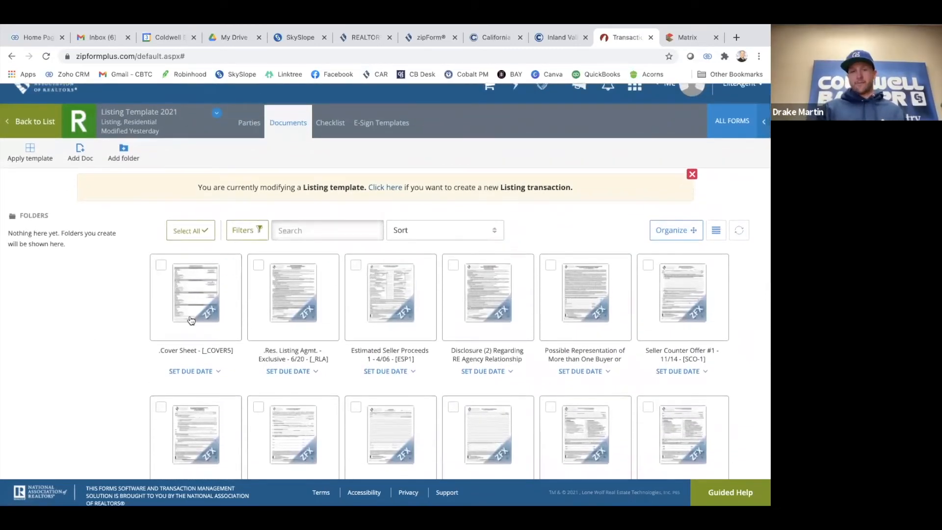
click(310, 301)
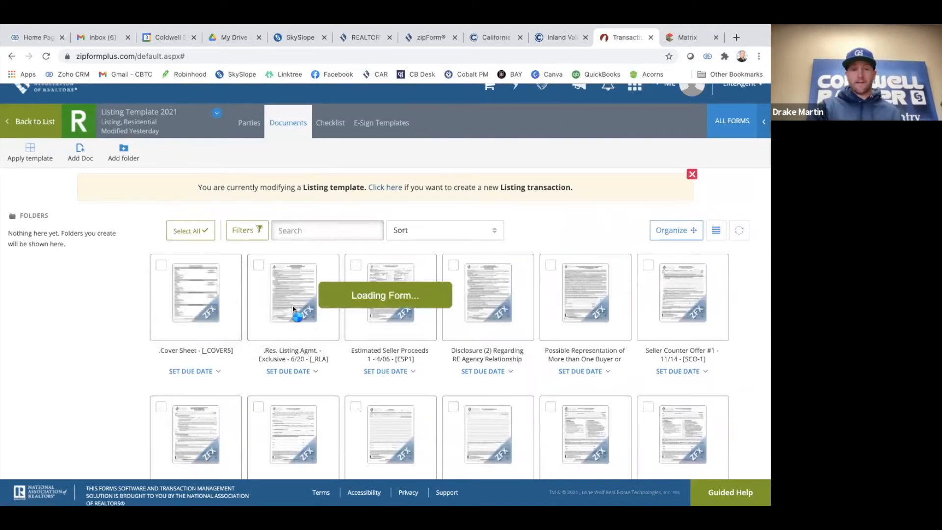
click(9, 105)
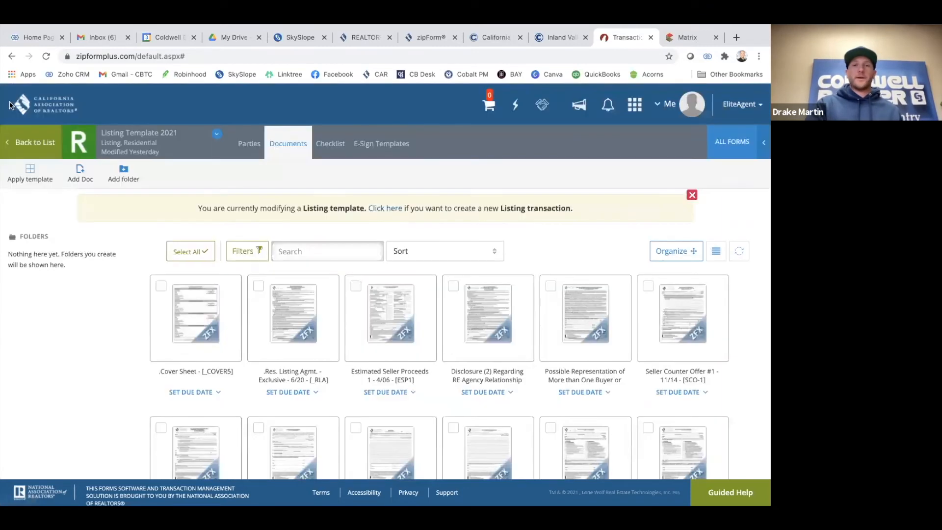
scroll(384, 347, down, 2)
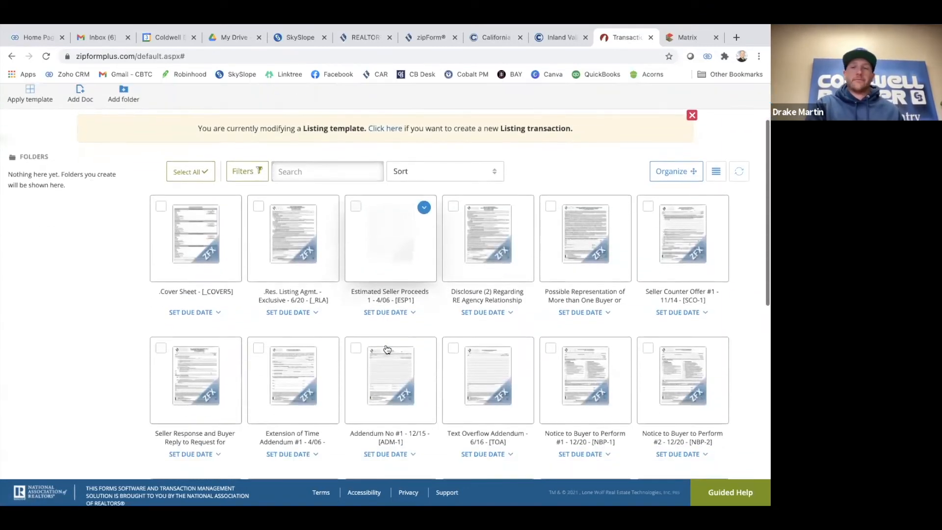
scroll(319, 385, down, 4)
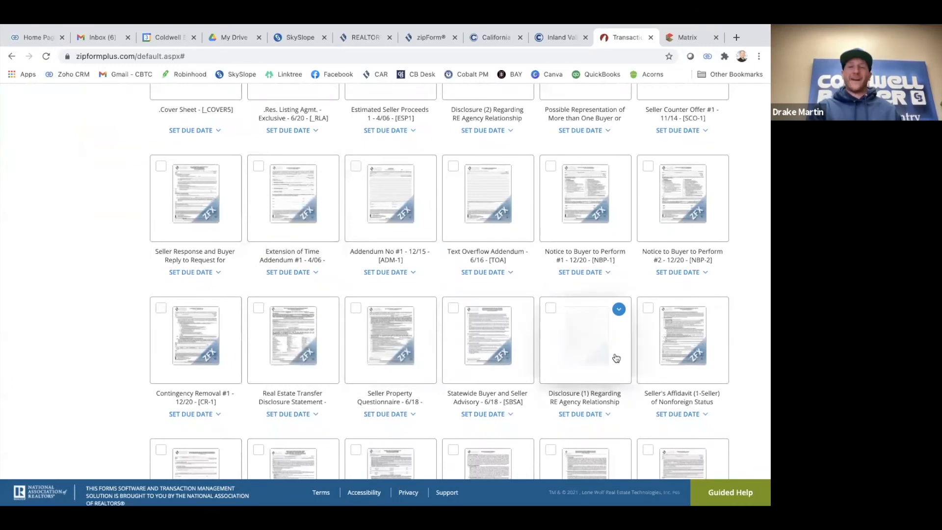
scroll(260, 371, up, 1)
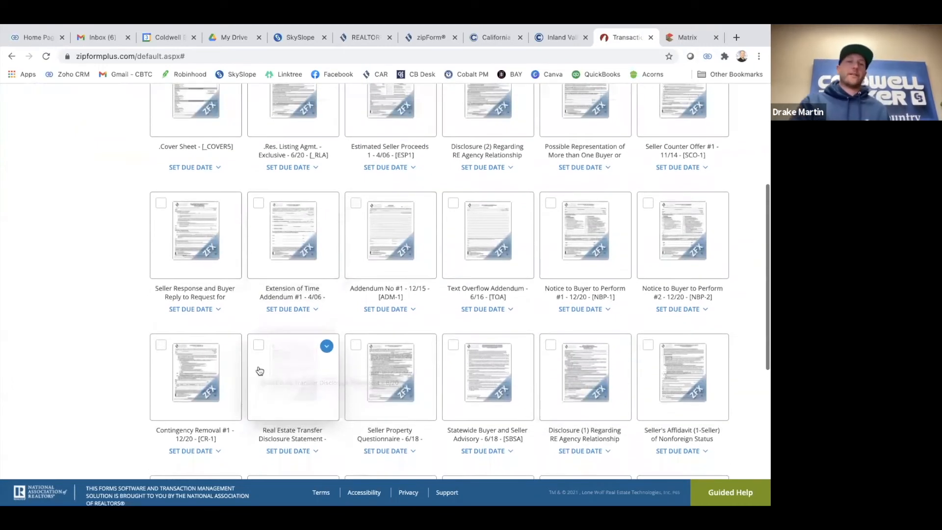
scroll(248, 296, up, 1)
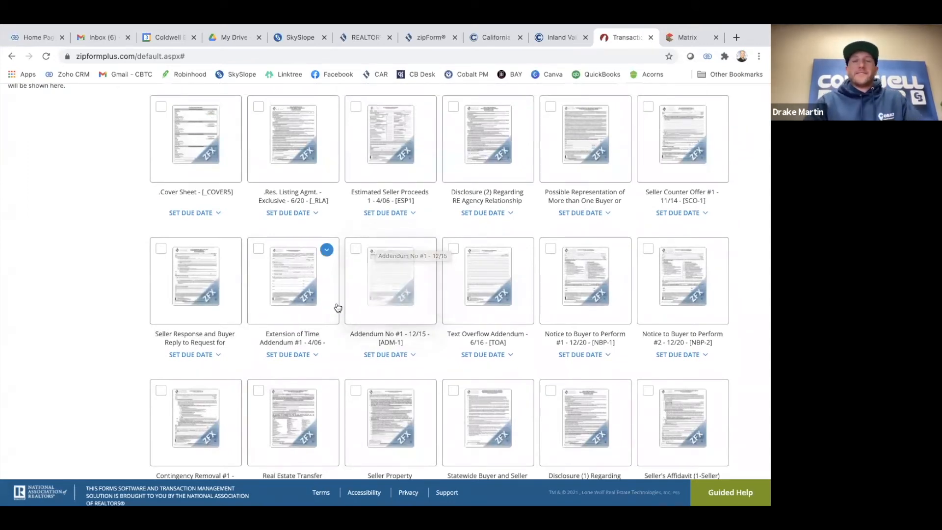
scroll(479, 293, down, 3)
scroll(480, 290, down, 5)
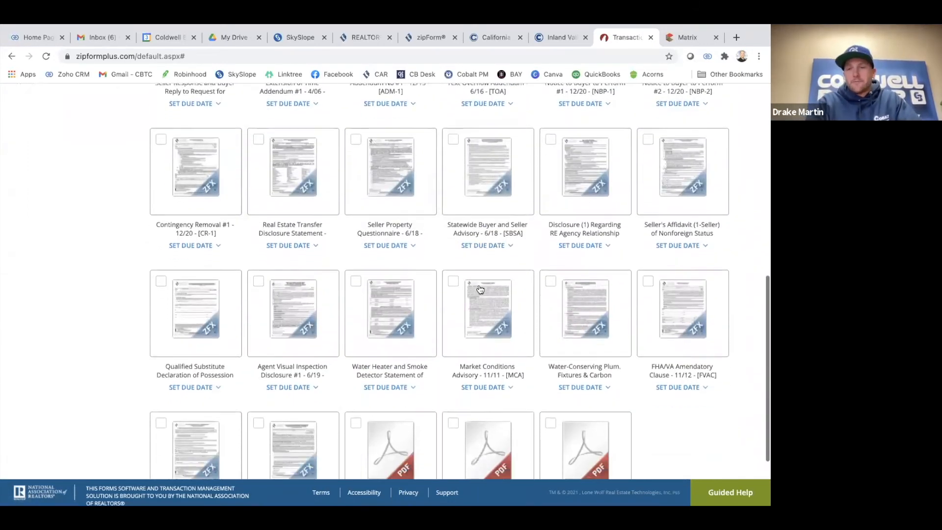
scroll(349, 290, up, 8)
click(294, 170)
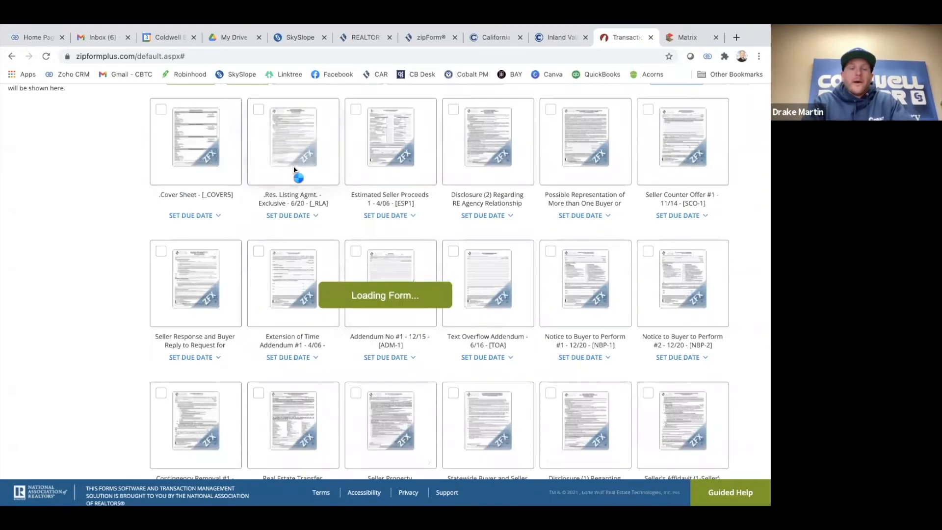
scroll(354, 226, up, 15)
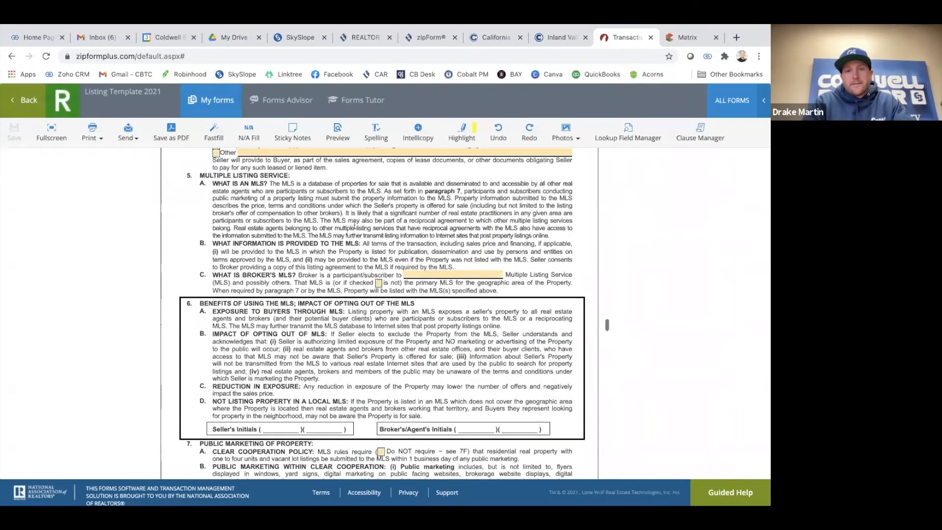
scroll(354, 226, up, 15)
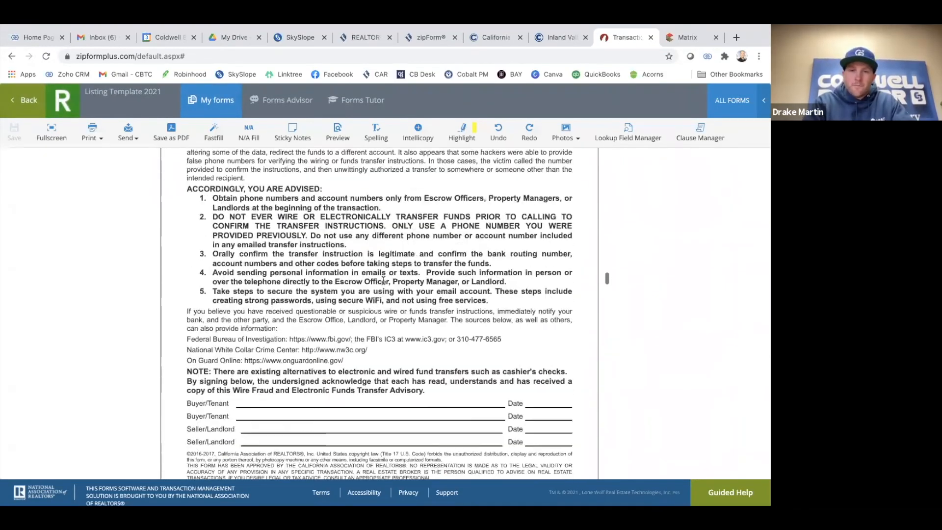
scroll(377, 280, up, 15)
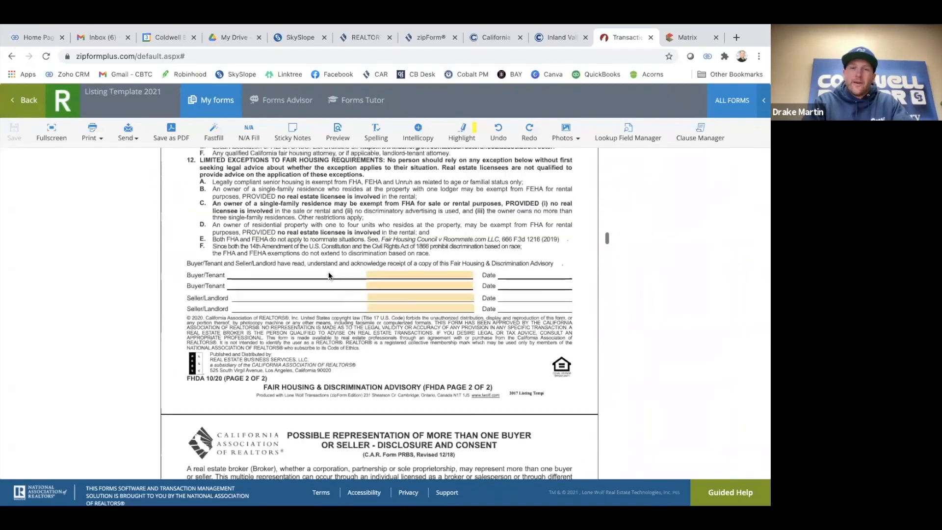
scroll(348, 356, up, 5)
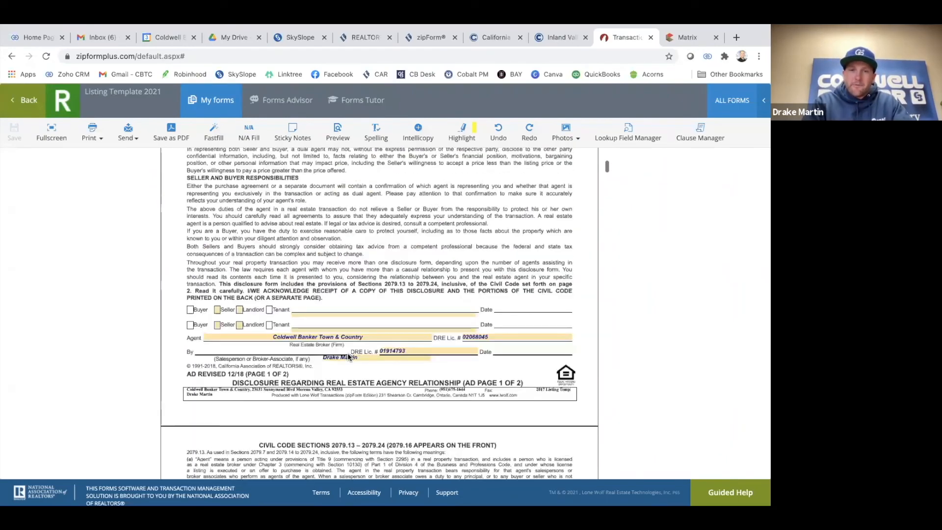
scroll(347, 353, down, 20)
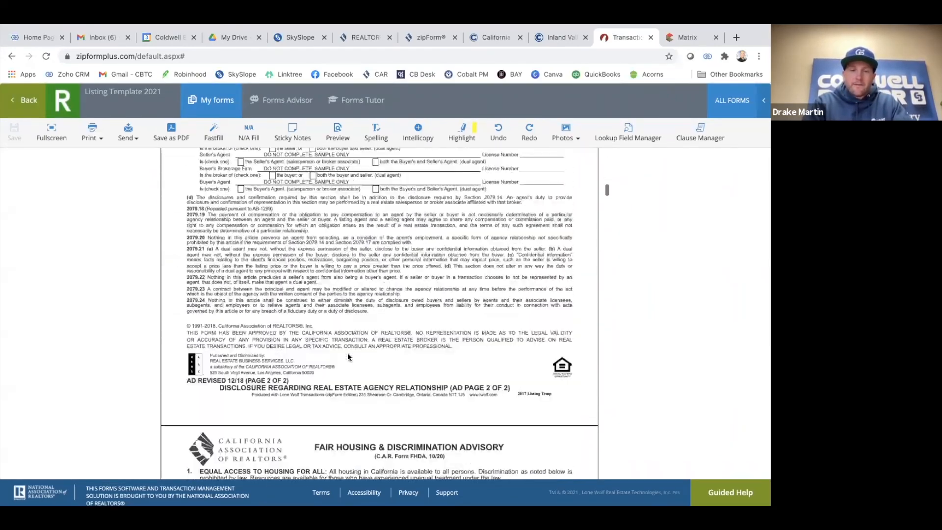
scroll(348, 352, down, 15)
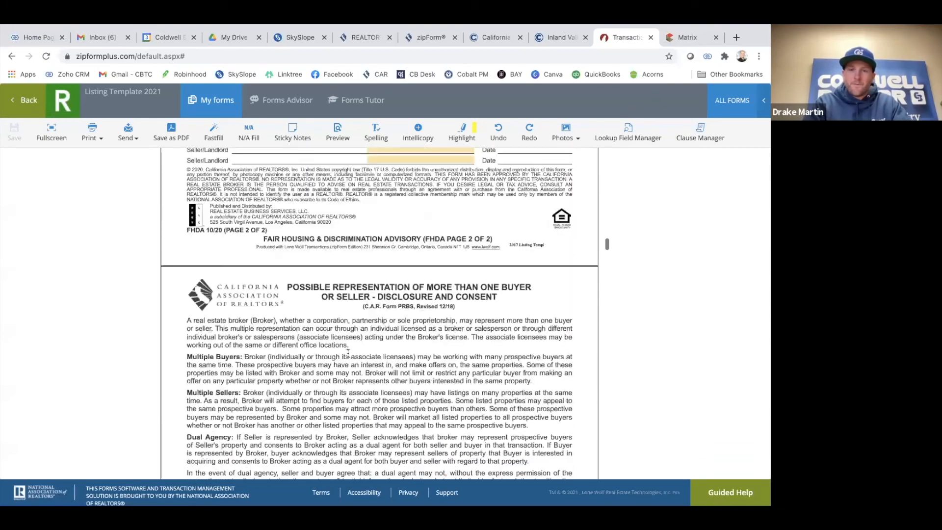
scroll(348, 357, down, 15)
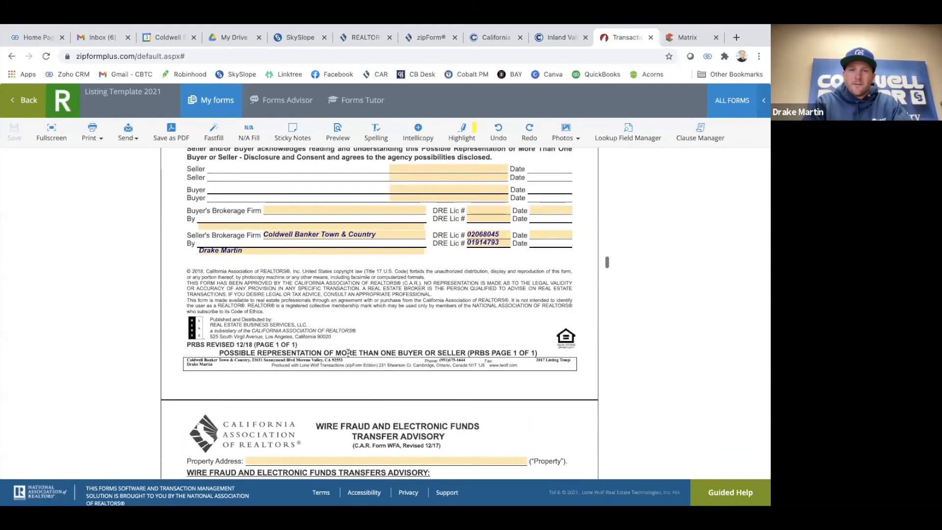
scroll(348, 353, down, 5)
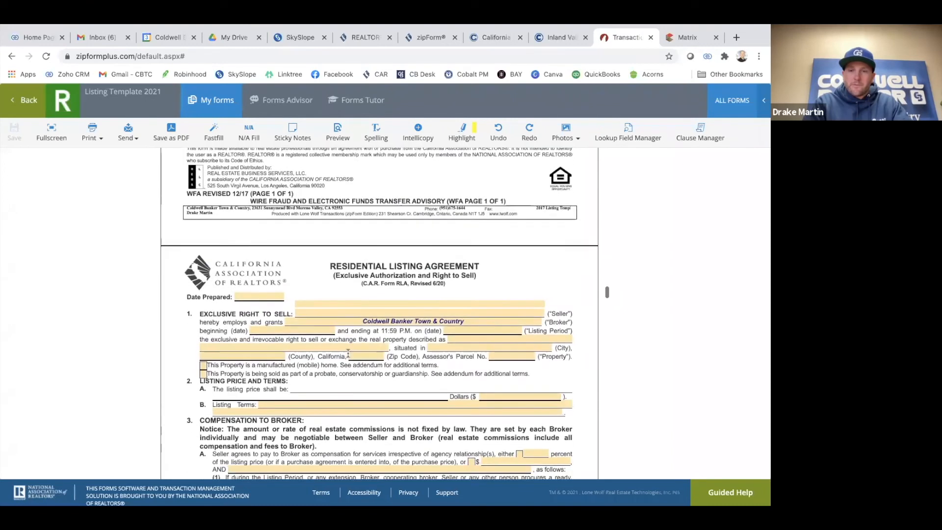
scroll(348, 352, up, 3)
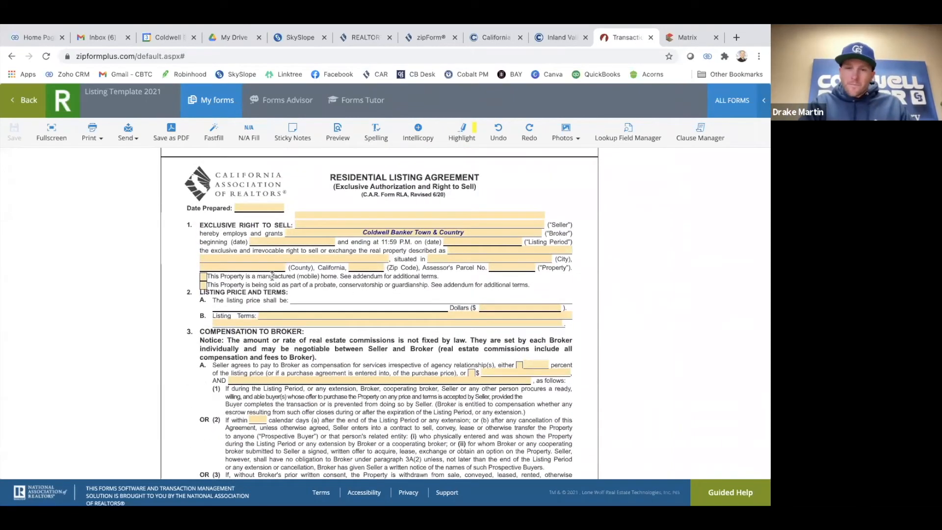
scroll(272, 276, down, 1)
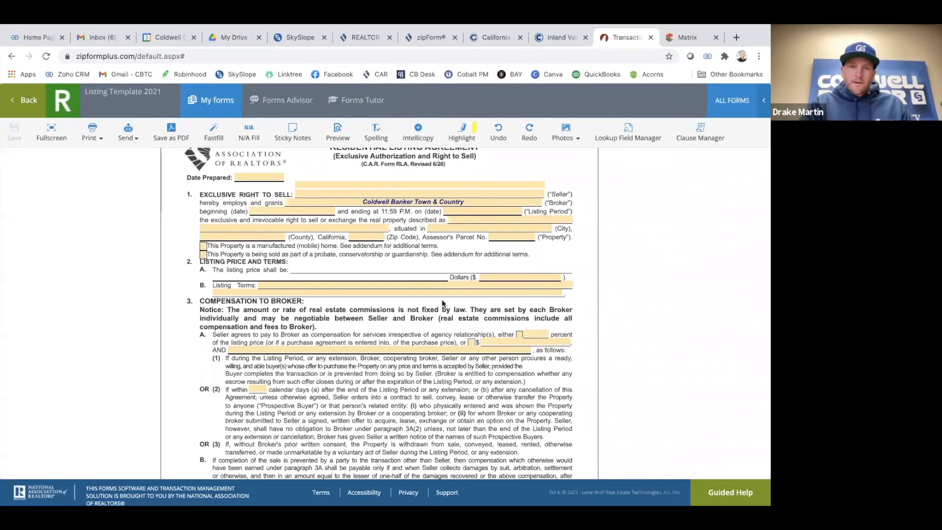
scroll(442, 303, down, 2)
scroll(409, 324, down, 3)
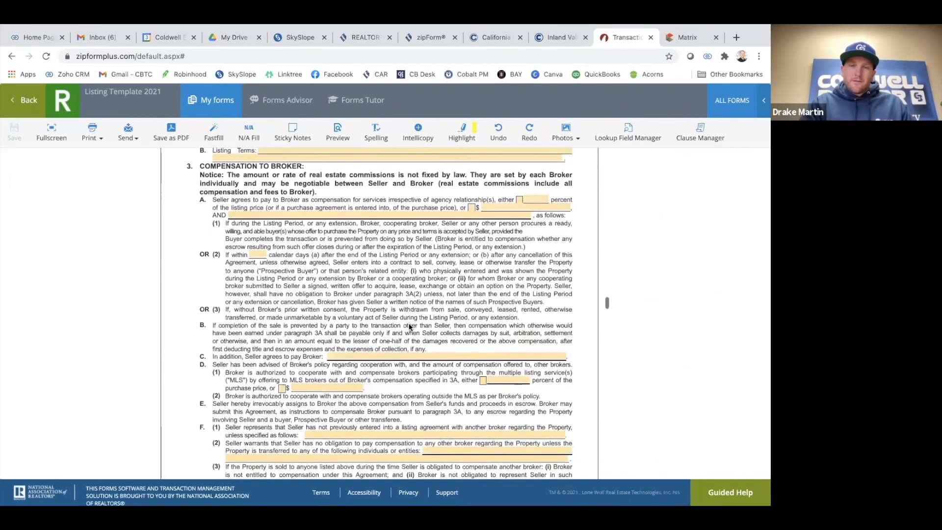
scroll(131, 306, up, 4)
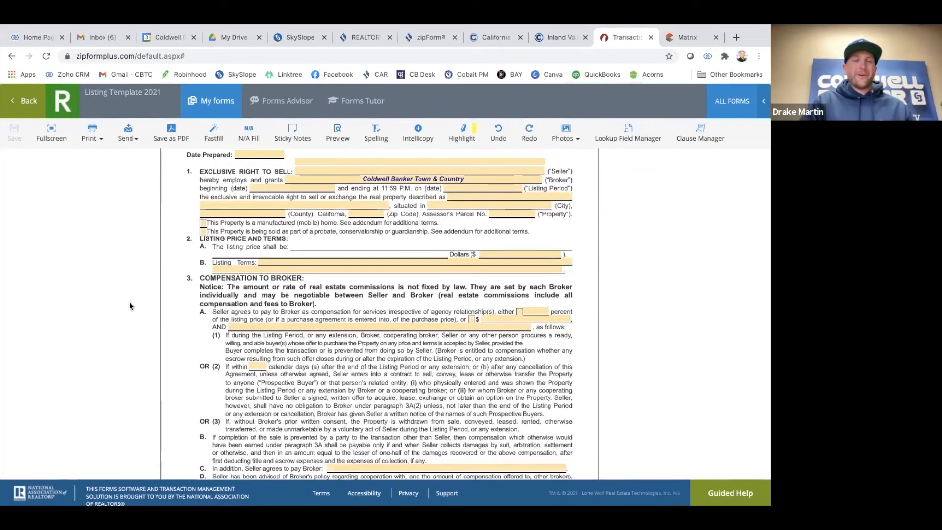
scroll(280, 248, up, 10)
scroll(281, 249, up, 2)
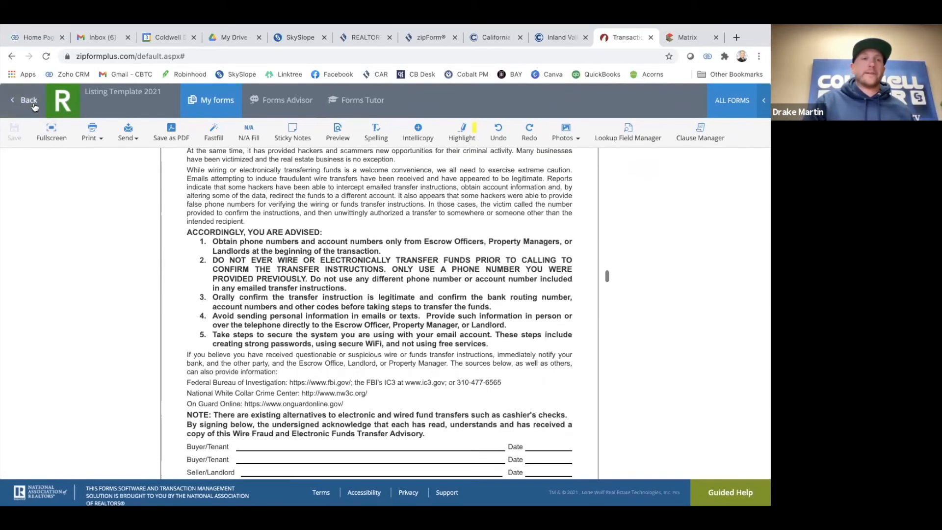
click(20, 103)
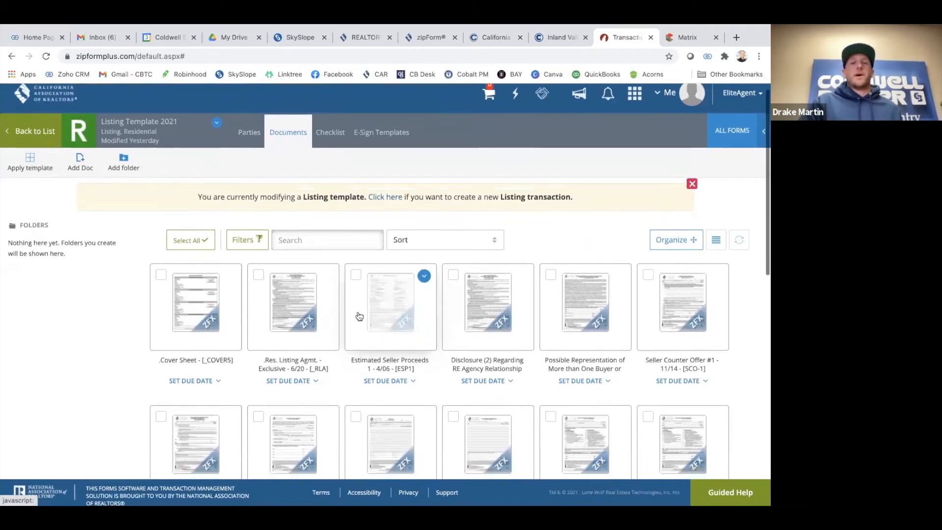
Look over Listing Template 2021's documents, then go back to the list of nine saved templates
scroll(357, 316, down, 3)
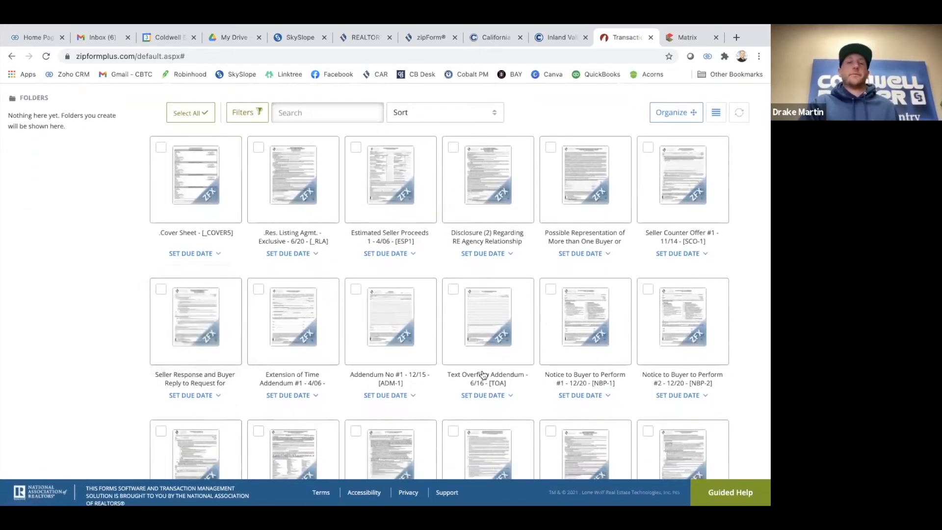
scroll(402, 368, down, 2)
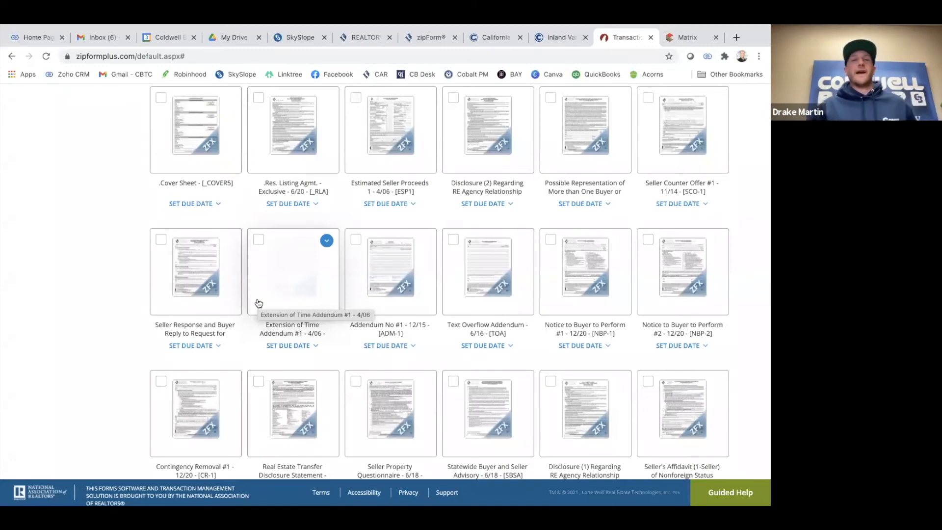
scroll(139, 212, up, 4)
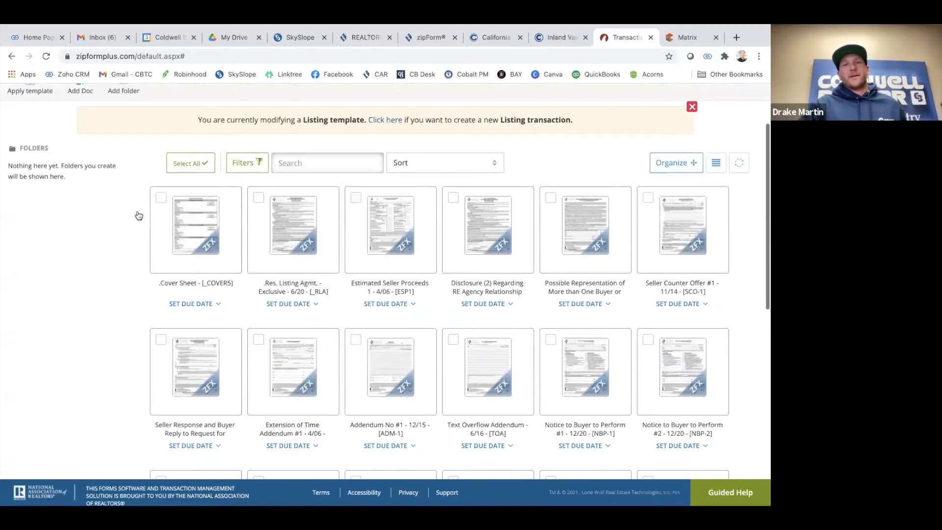
scroll(377, 264, down, 5)
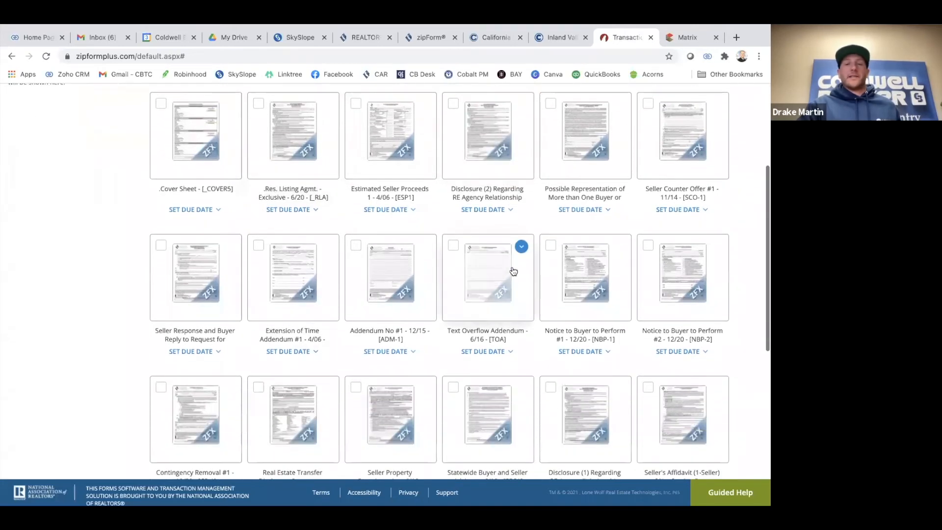
scroll(333, 308, down, 6)
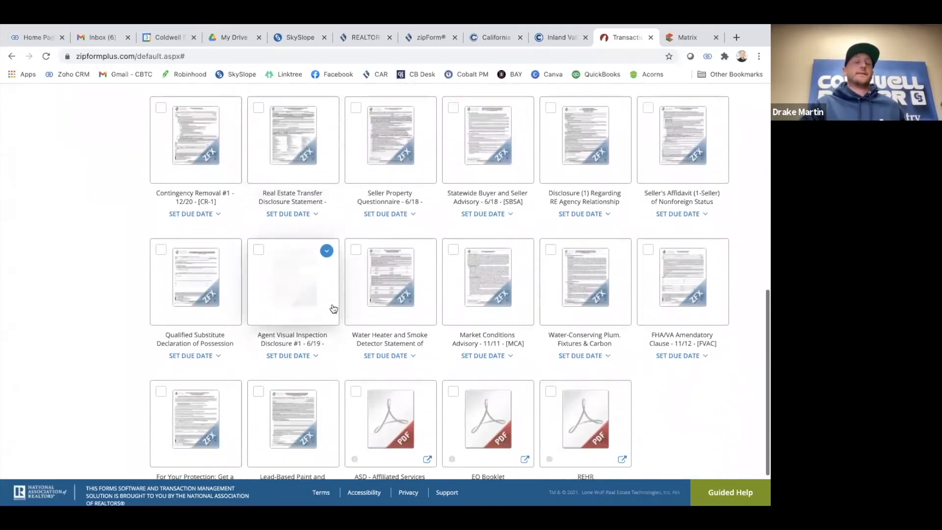
scroll(333, 308, up, 7)
scroll(334, 308, up, 2)
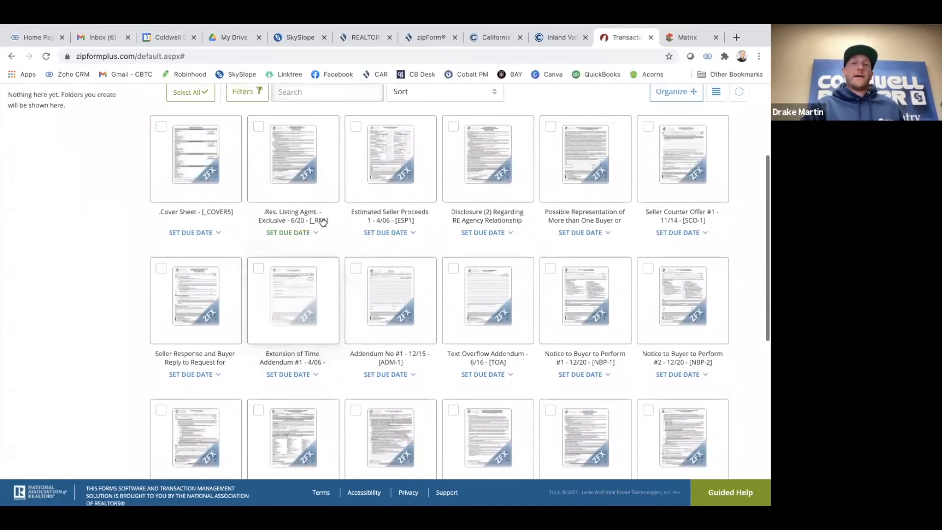
scroll(323, 283, up, 3)
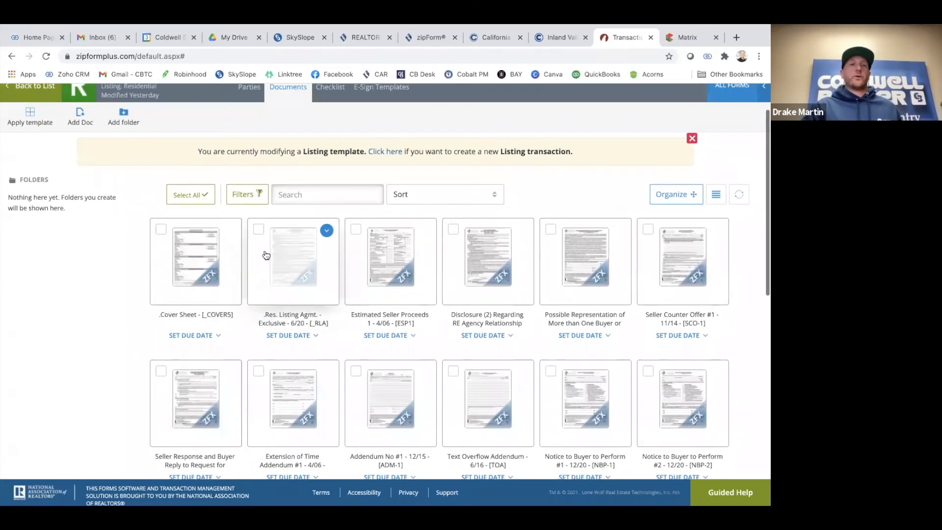
click(31, 129)
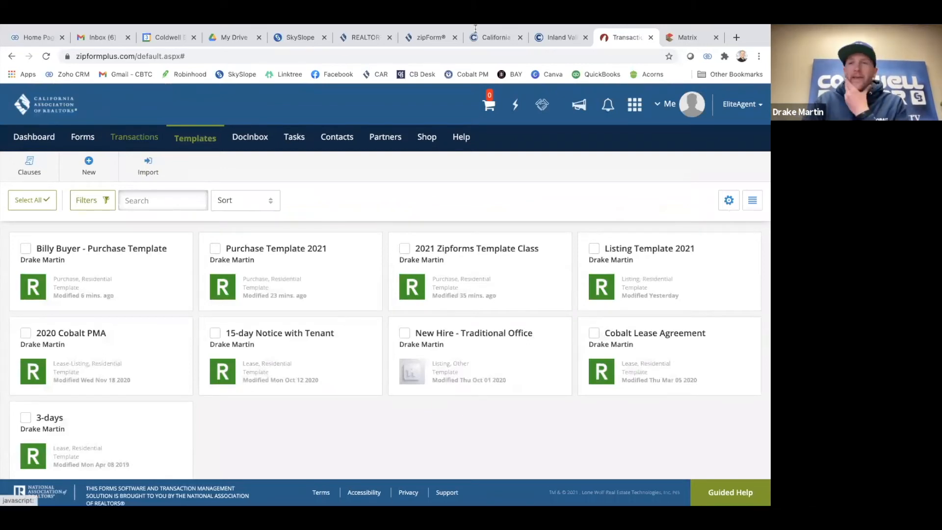
Switch from the Templates page to the Transactions list in the top navigation
mouse_move(475, 29)
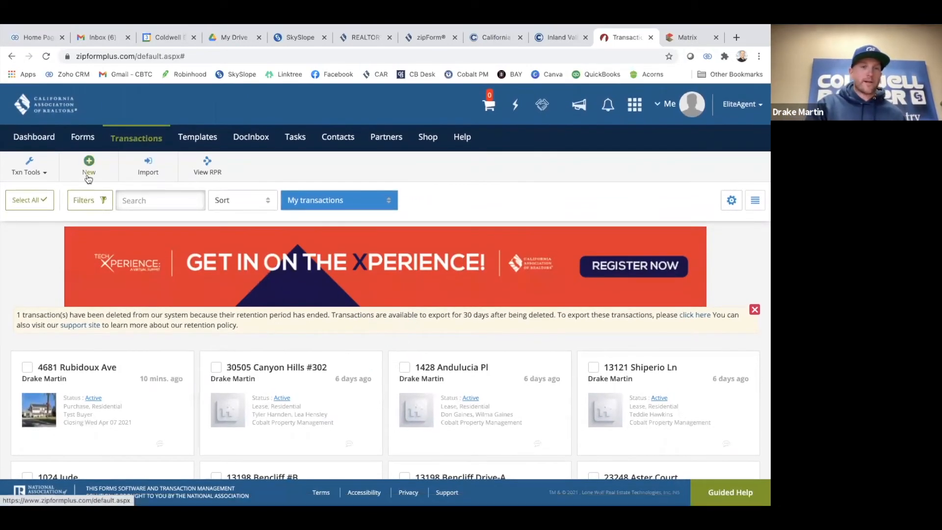
click(88, 174)
click(240, 191)
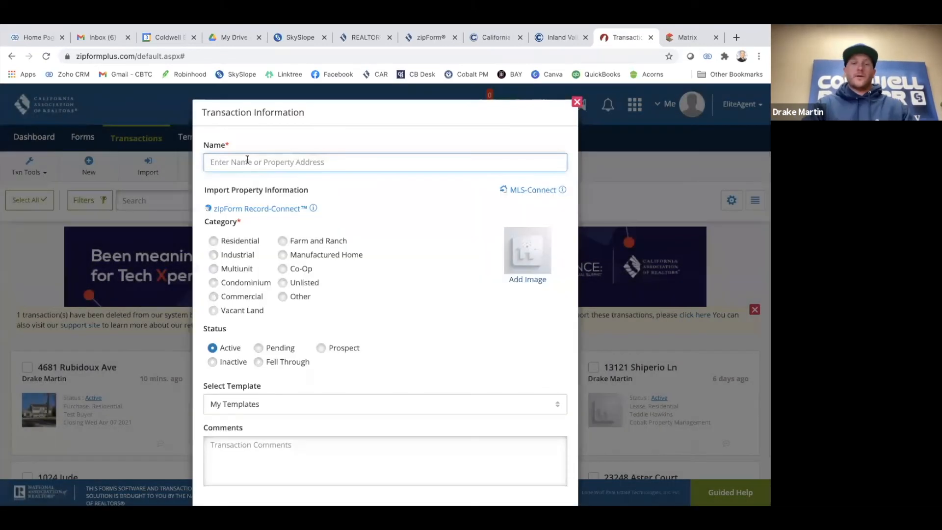
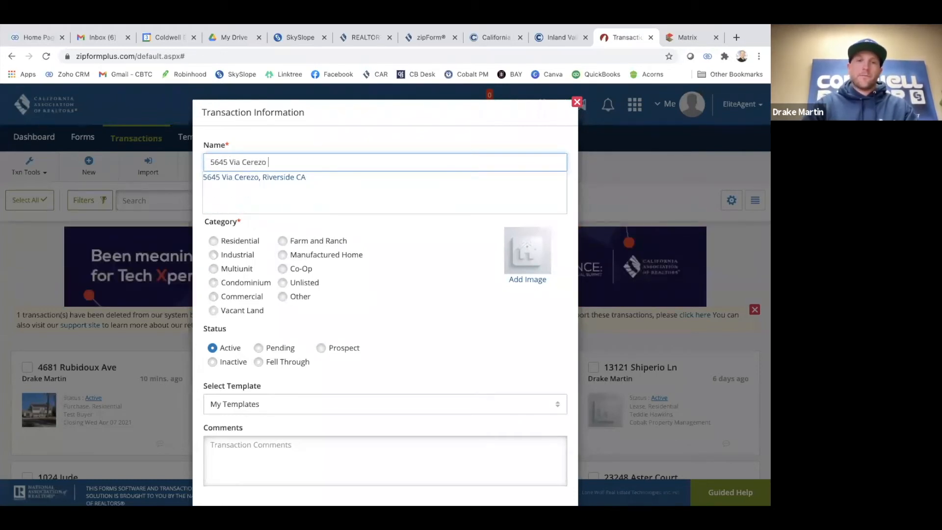
click(267, 177)
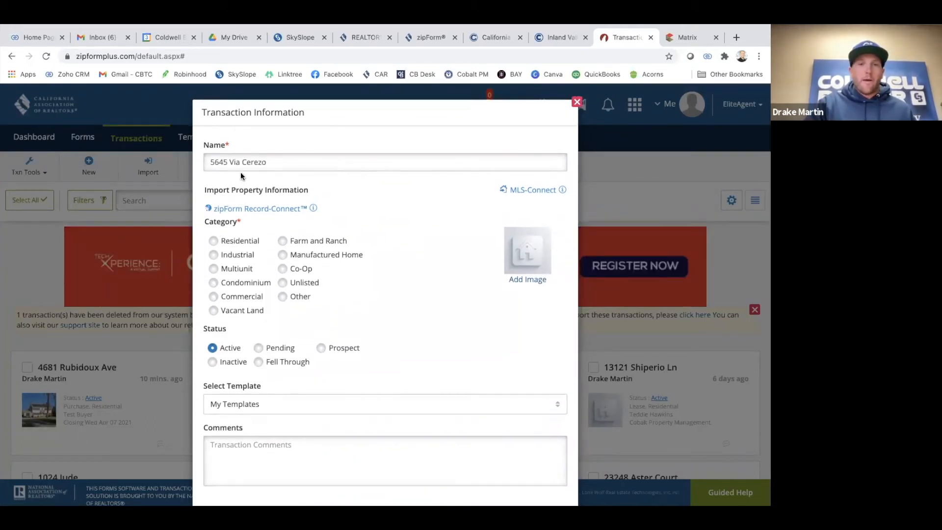
click(214, 242)
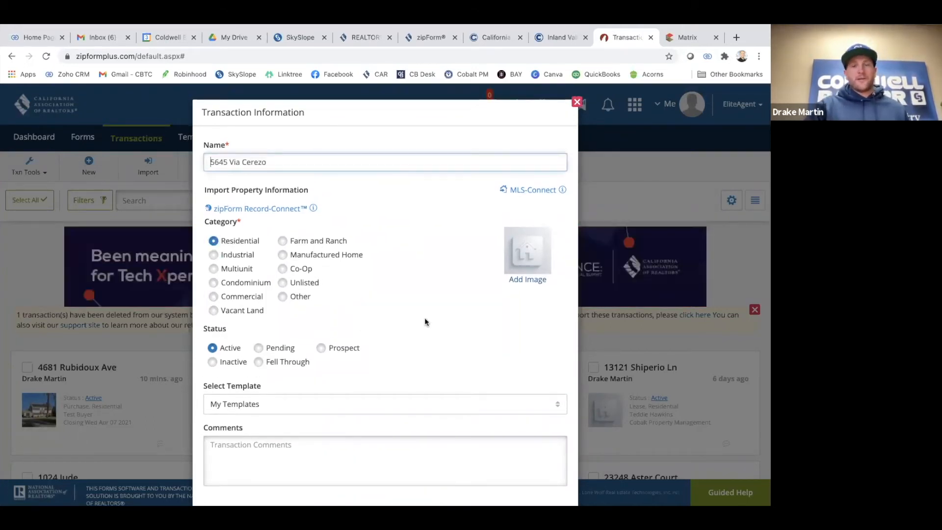
Base it on Personal - Listing Template 2021 and save the transaction
scroll(424, 315, down, 2)
click(349, 362)
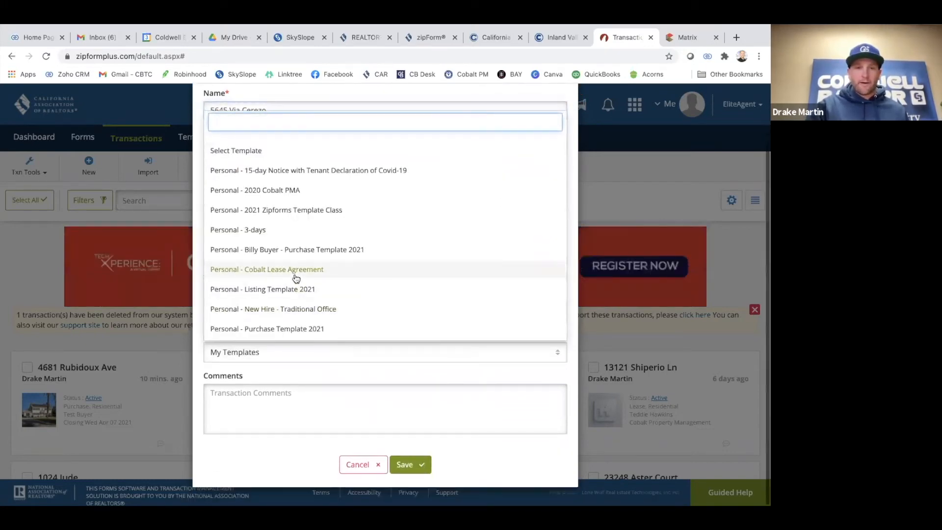
scroll(293, 280, up, 1)
click(284, 304)
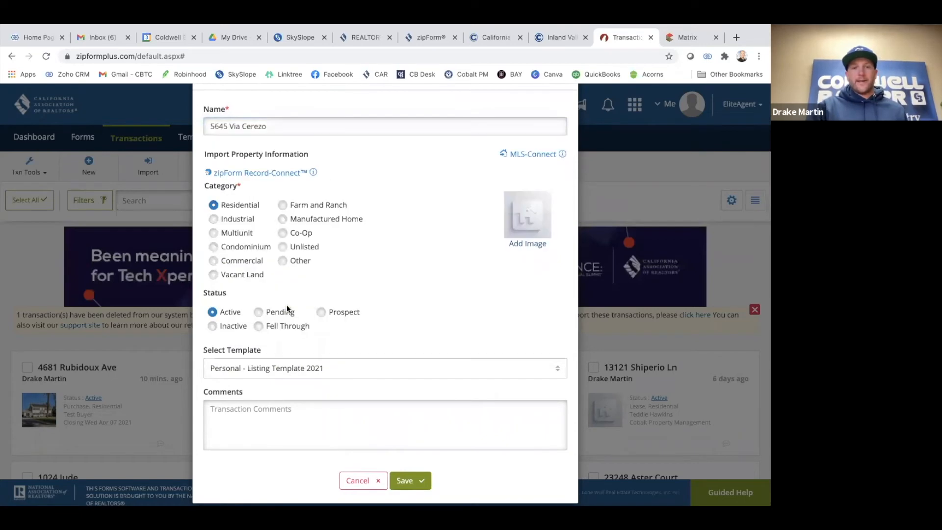
scroll(445, 296, down, 1)
click(414, 464)
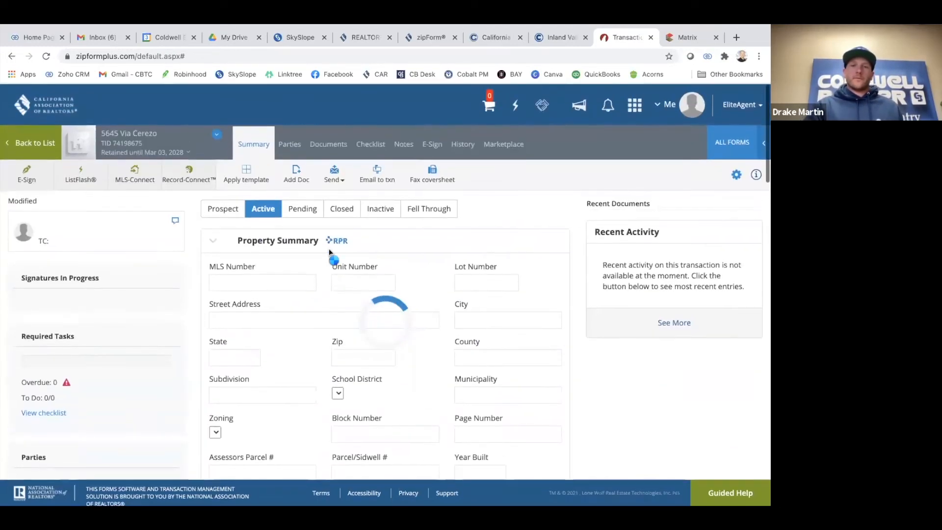
click(328, 143)
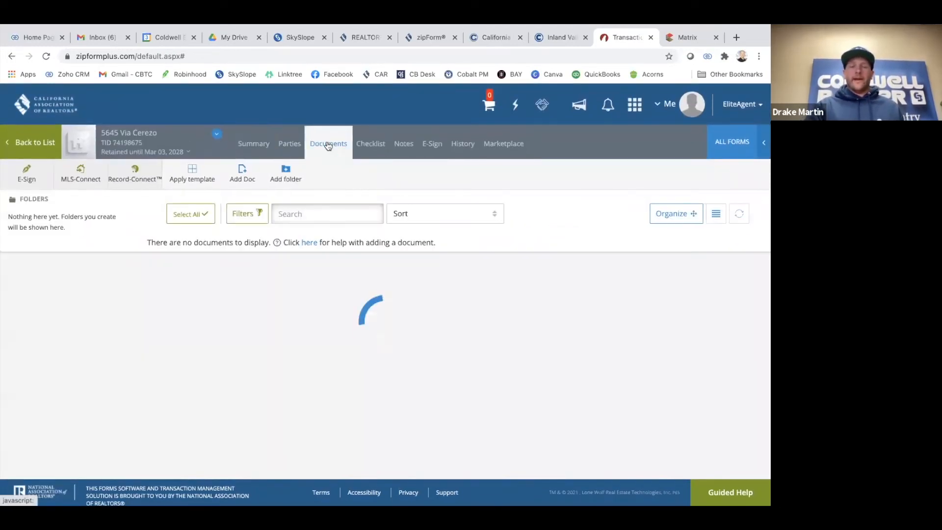
scroll(608, 343, down, 1)
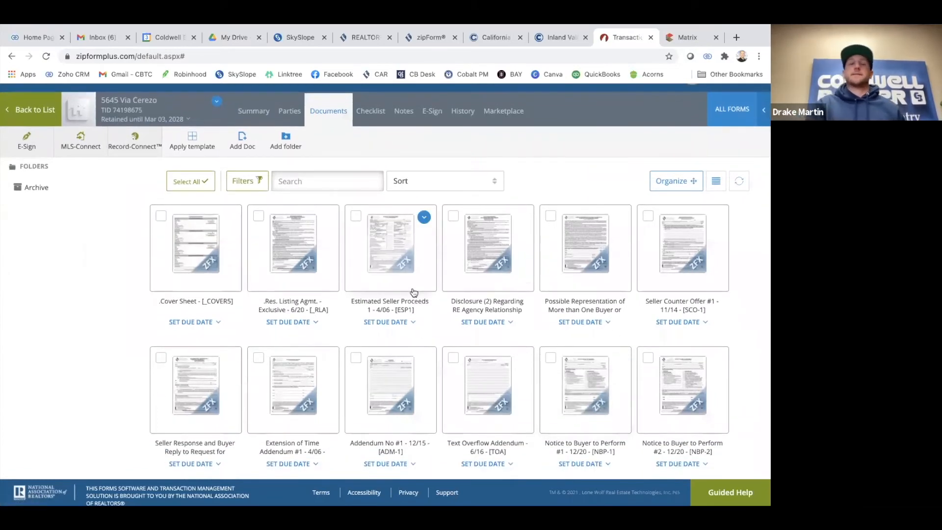
scroll(372, 313, up, 1)
scroll(343, 304, up, 1)
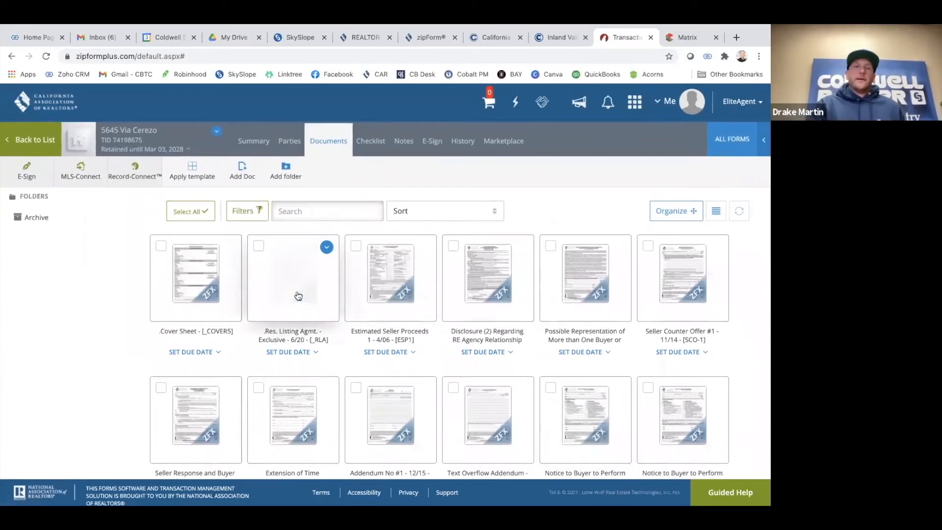
click(298, 294)
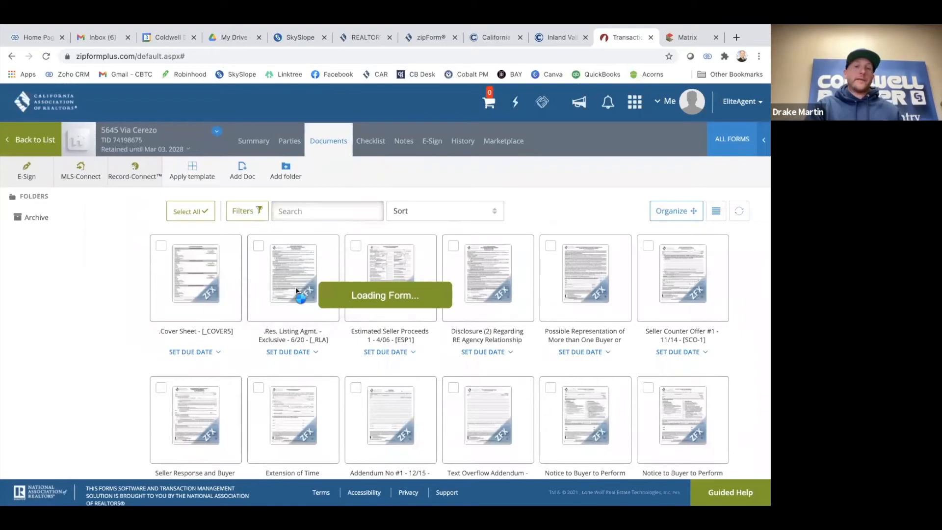
Set Date Prepared to 03/03/2021 and the listing start date to March 5, 2021
scroll(324, 277, up, 15)
scroll(324, 277, up, 10)
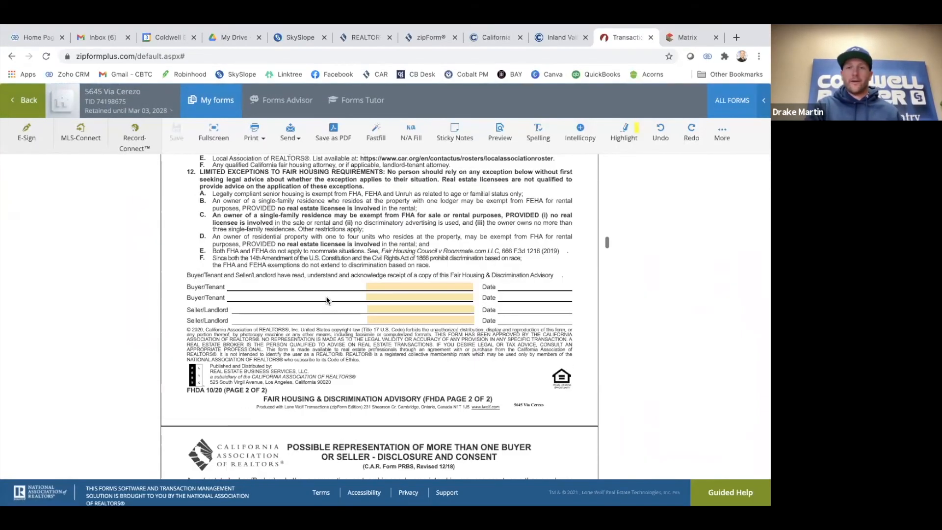
scroll(327, 295, down, 15)
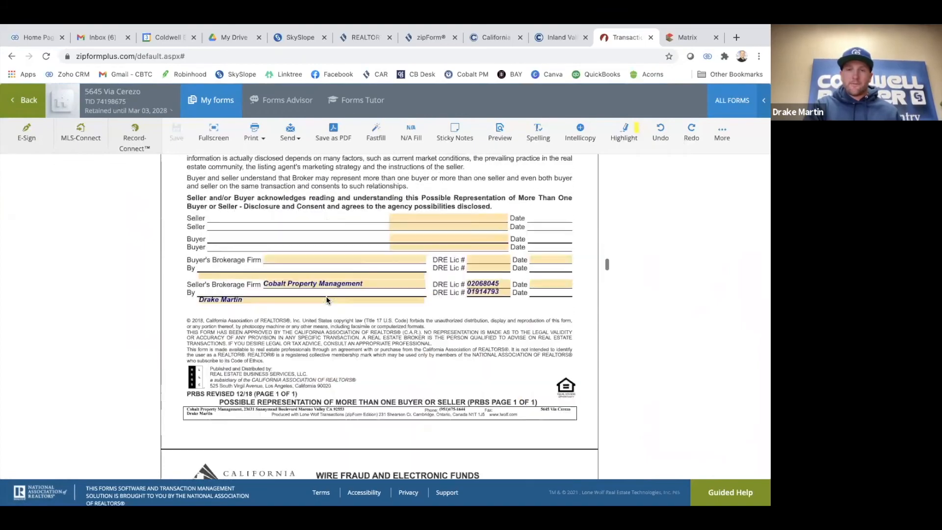
scroll(327, 299, down, 5)
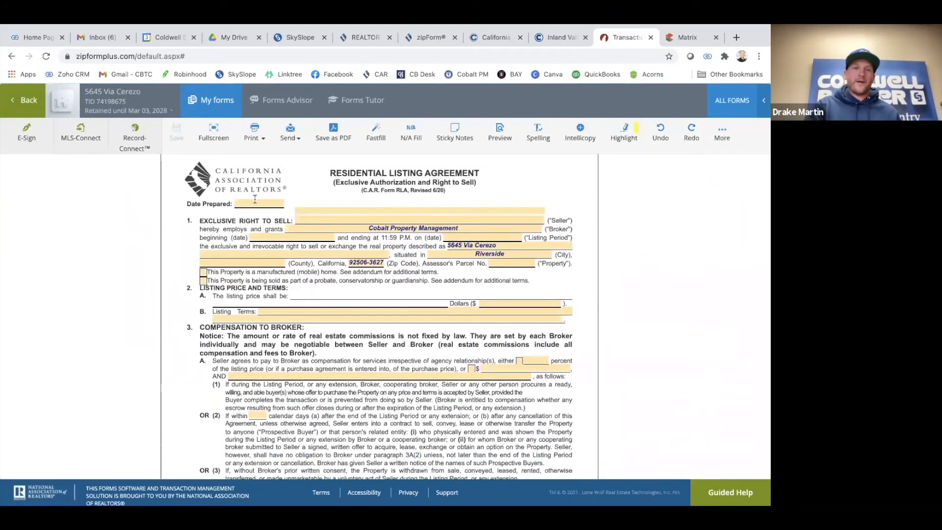
click(256, 204)
click(298, 257)
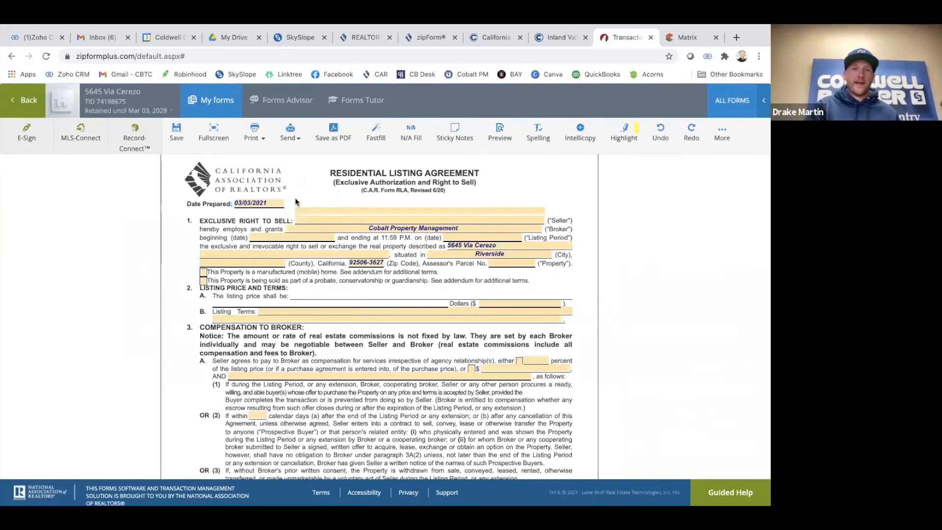
click(285, 237)
click(312, 291)
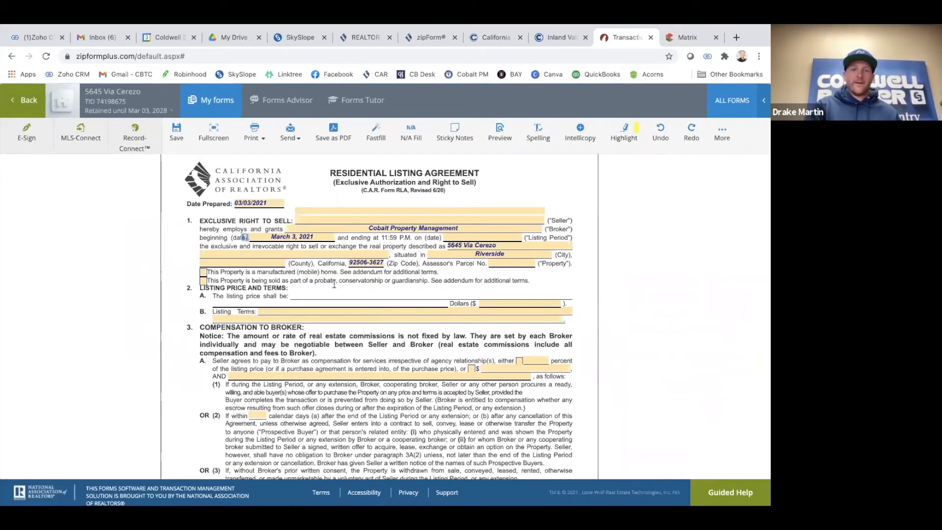
click(305, 237)
click(346, 291)
click(317, 293)
Set the listing period end date to December 31, 2021
click(465, 239)
click(554, 260)
click(555, 260)
click(554, 259)
click(555, 260)
click(554, 259)
click(554, 259)
click(554, 260)
click(554, 260)
click(554, 260)
click(554, 259)
click(457, 259)
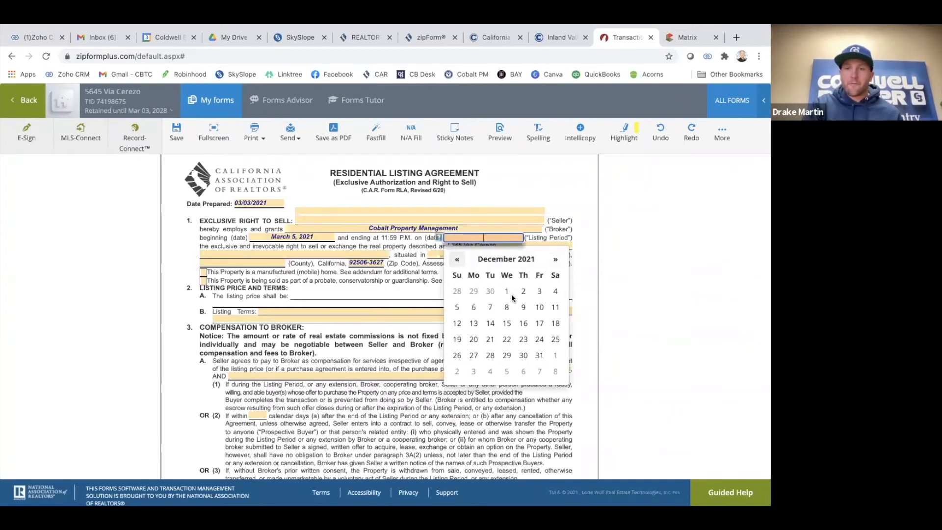
click(540, 356)
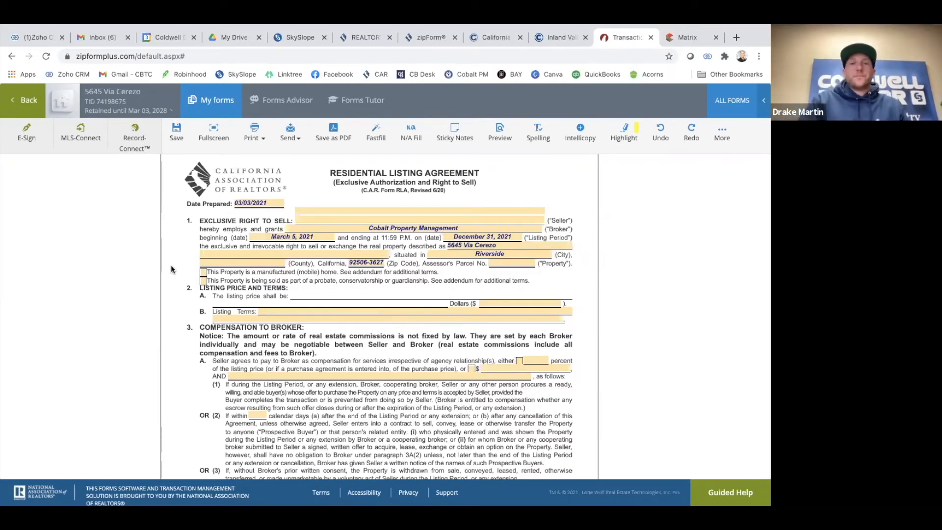
scroll(172, 268, down, 1)
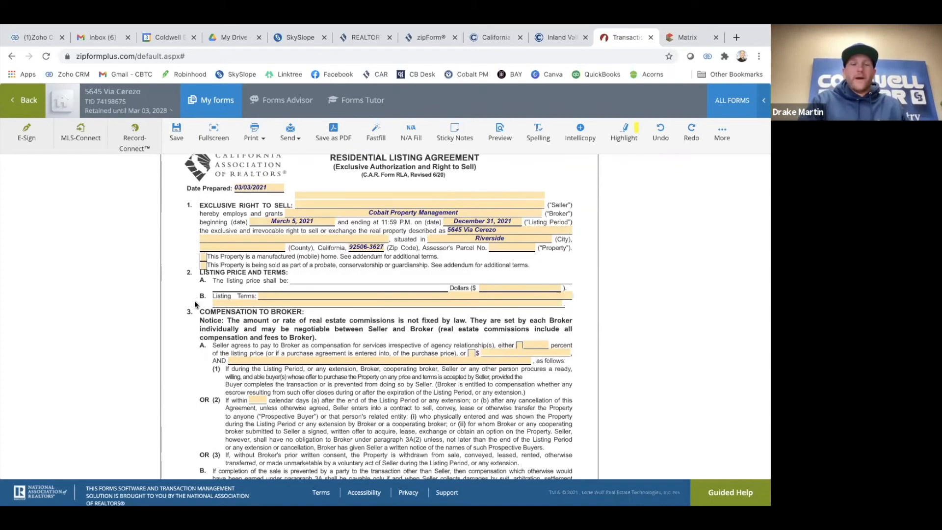
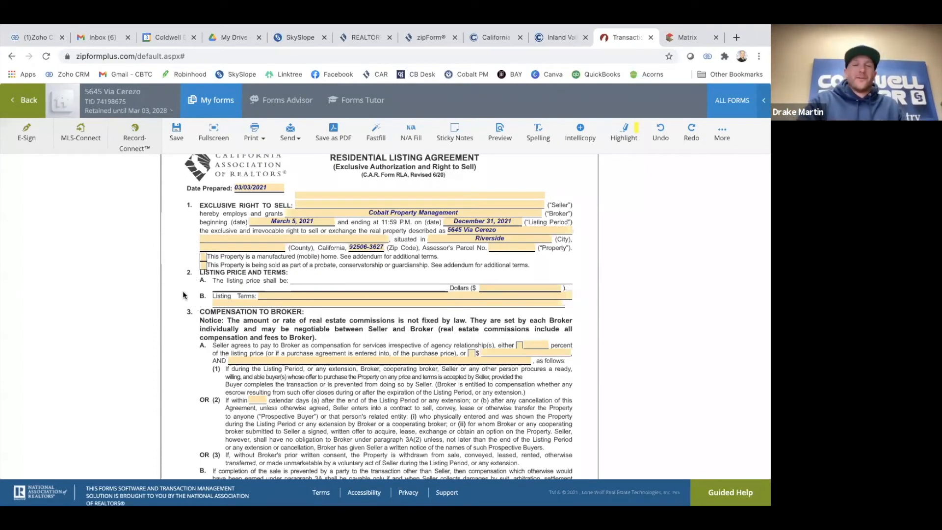
scroll(369, 281, down, 2)
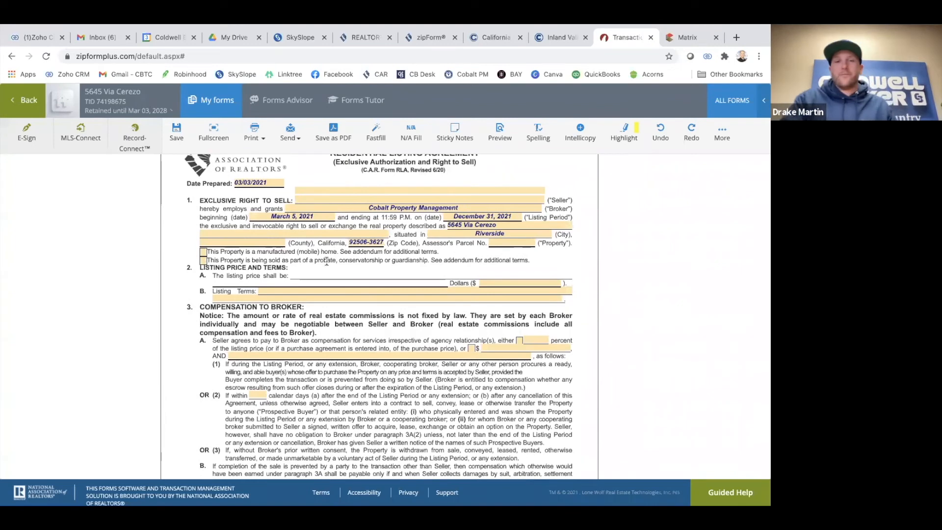
scroll(321, 269, up, 1)
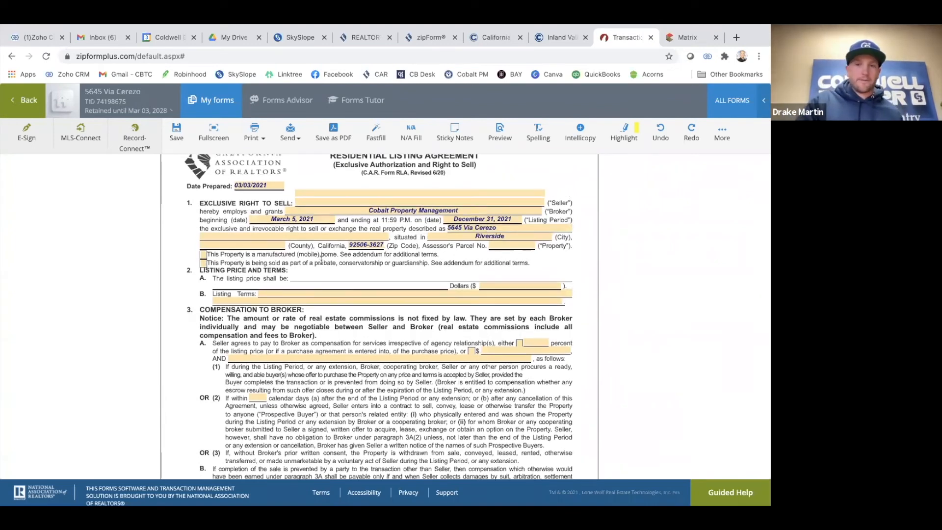
scroll(324, 266, down, 1)
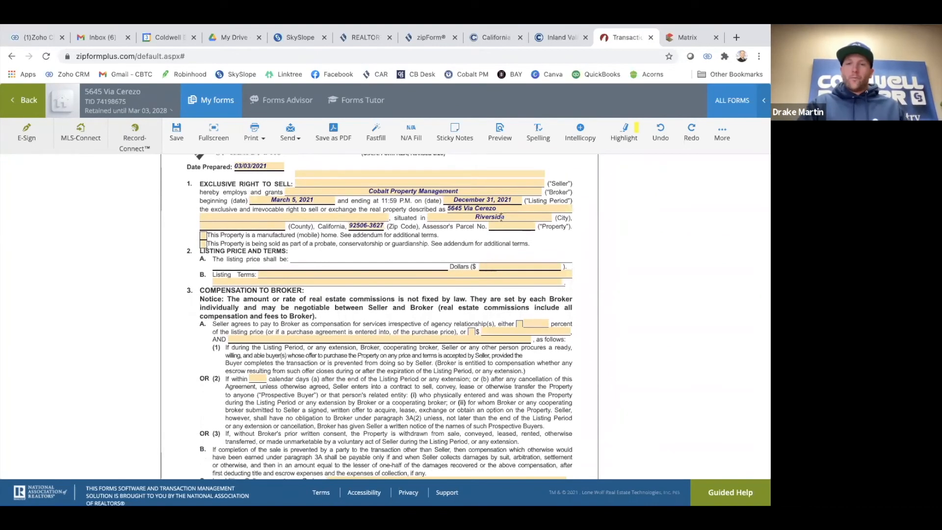
scroll(387, 283, down, 3)
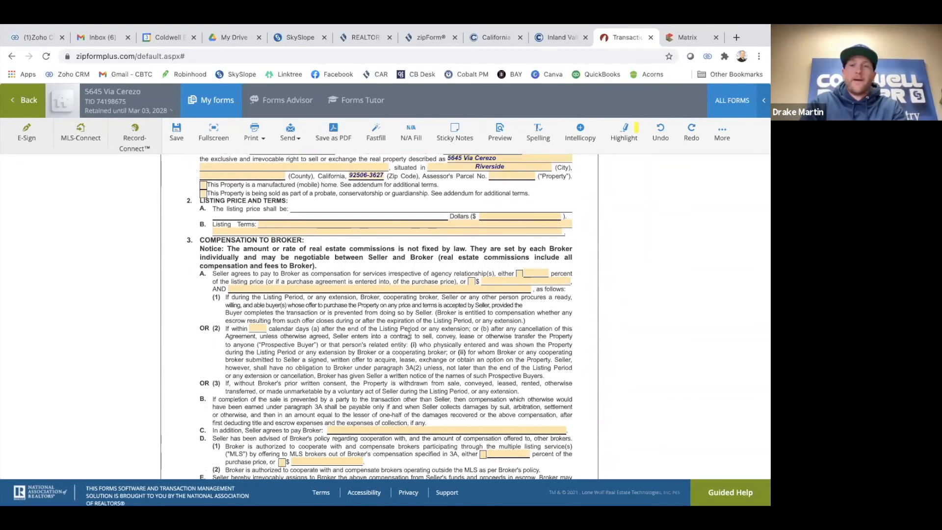
scroll(292, 360, down, 5)
click(23, 99)
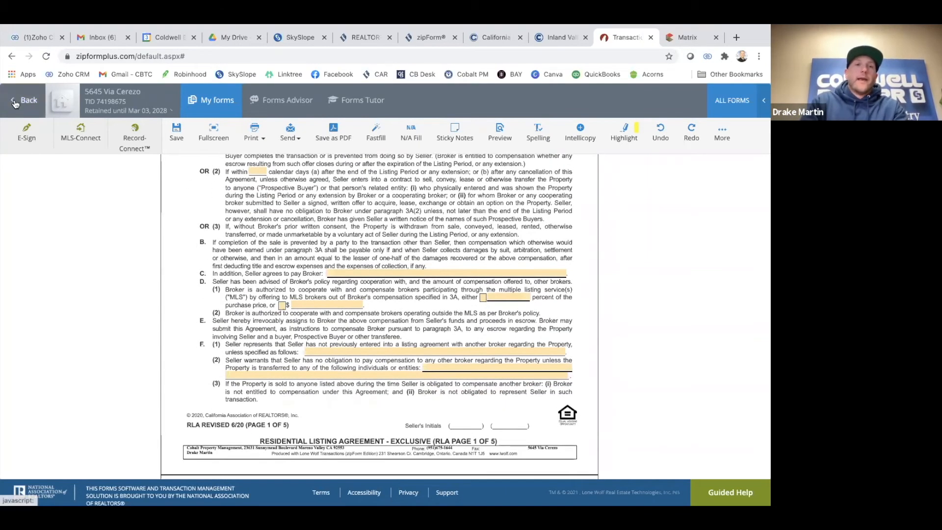
Look over the Via Cerezo documents grid and go back to the transactions list
scroll(527, 314, down, 3)
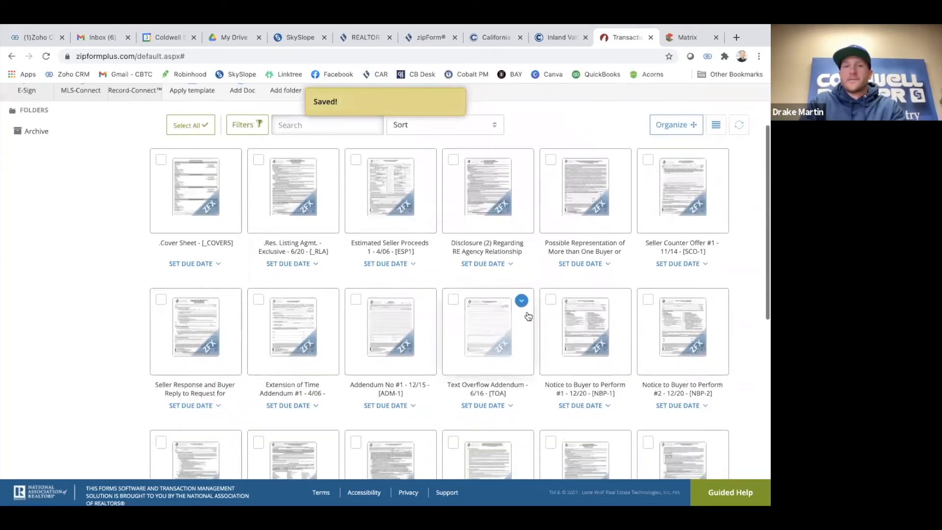
scroll(623, 294, down, 3)
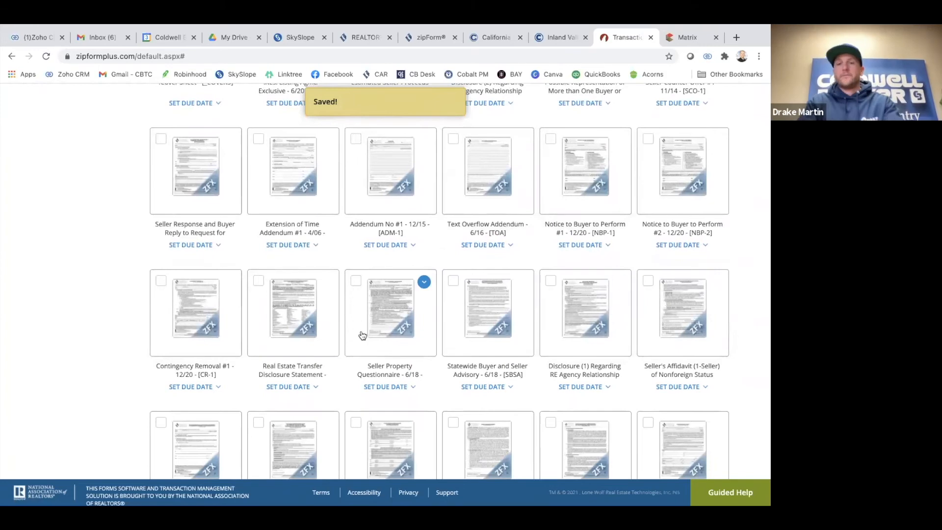
scroll(362, 333, down, 1)
scroll(361, 316, up, 6)
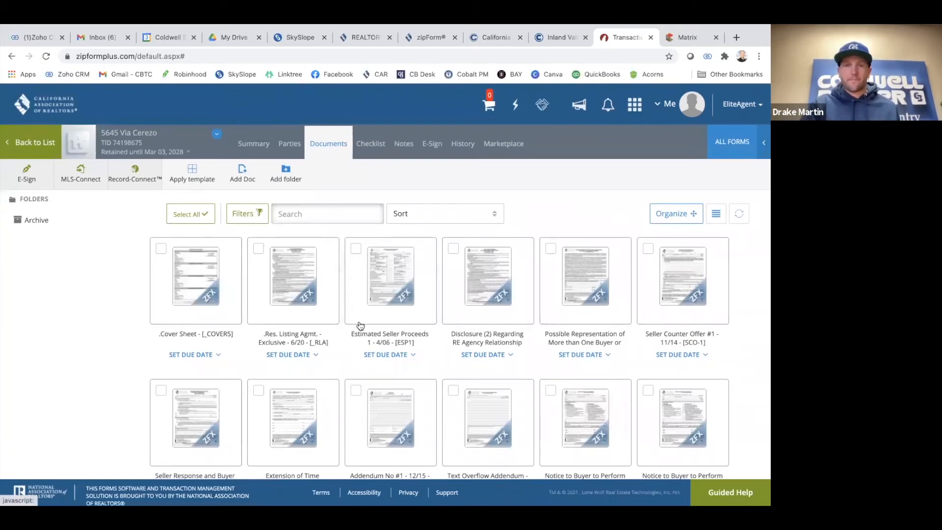
click(33, 154)
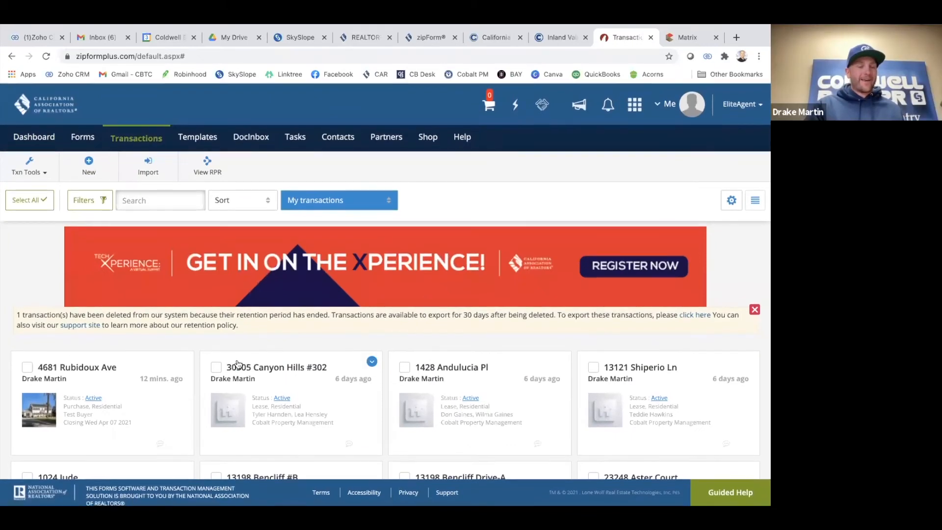
scroll(238, 363, down, 2)
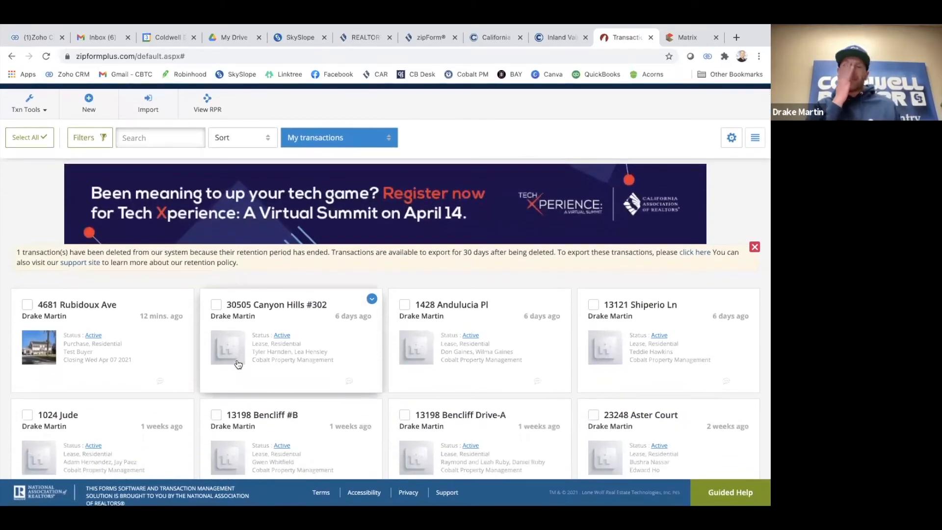
scroll(172, 324, up, 2)
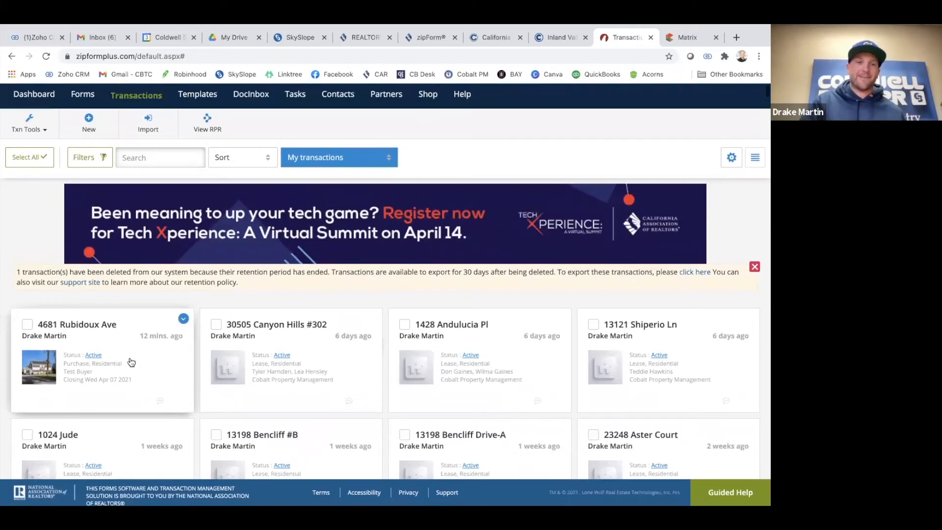
scroll(191, 377, down, 2)
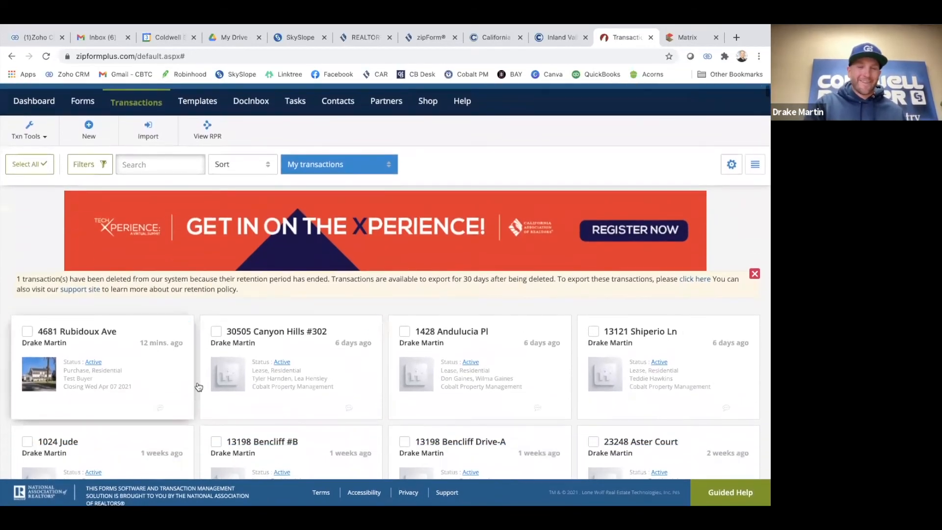
scroll(187, 362, down, 1)
scroll(187, 362, up, 1)
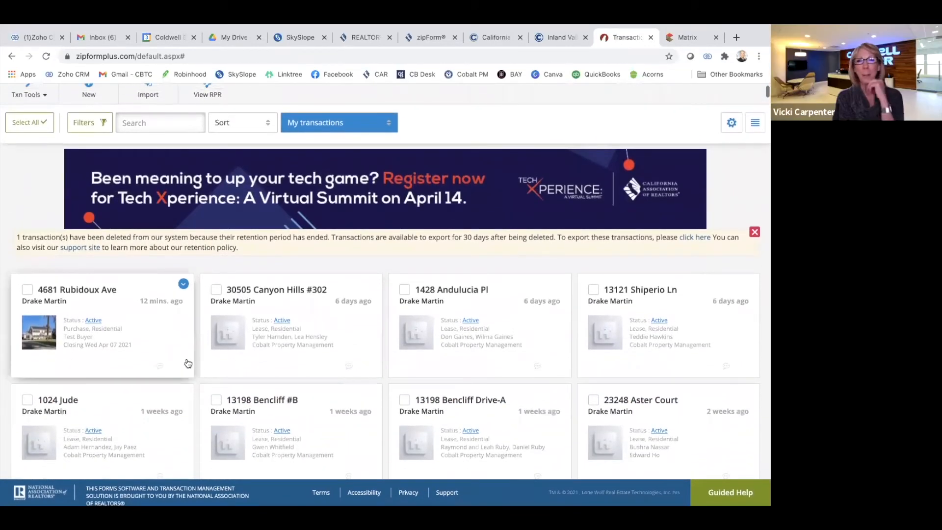
mouse_move(187, 349)
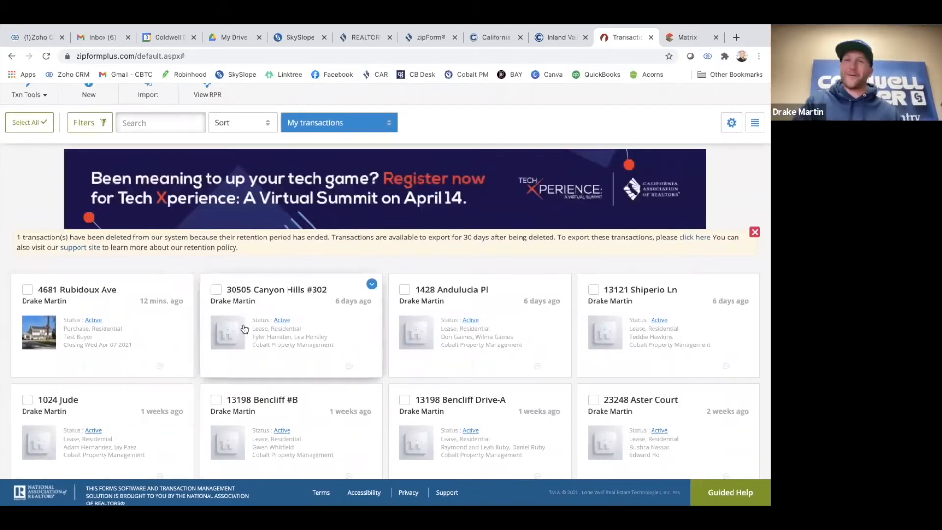
scroll(269, 319, down, 1)
scroll(270, 319, up, 1)
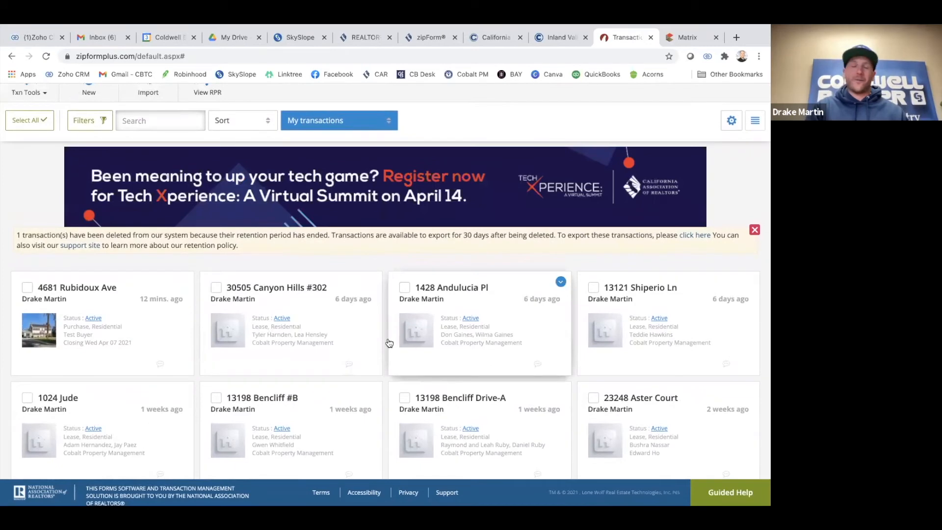
scroll(294, 333, up, 1)
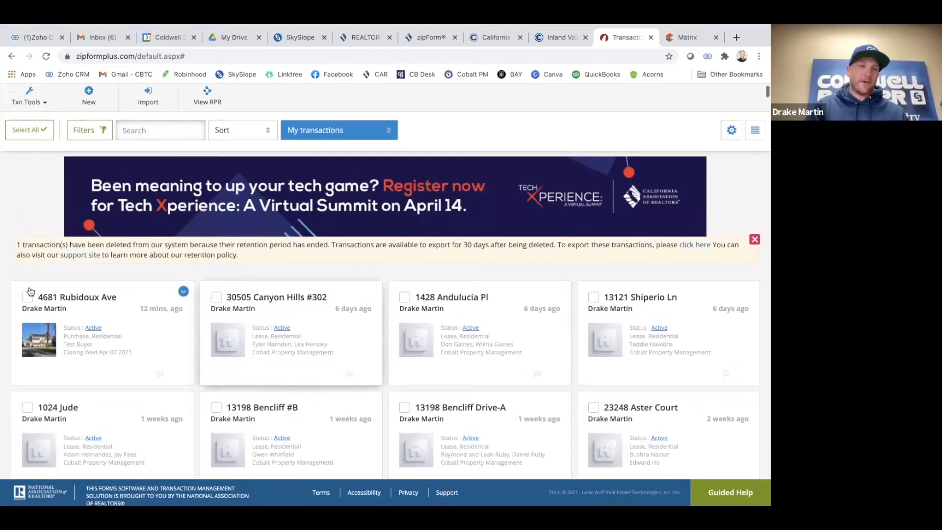
click(67, 298)
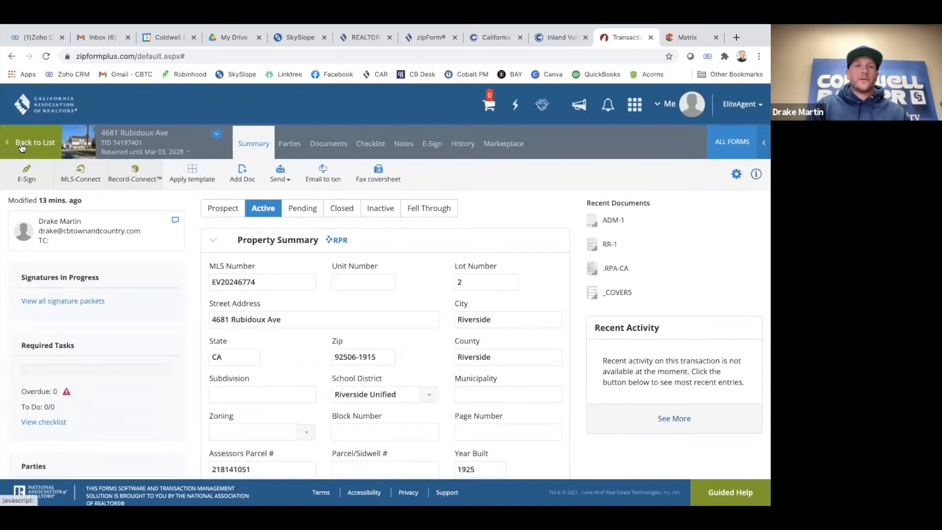
click(328, 155)
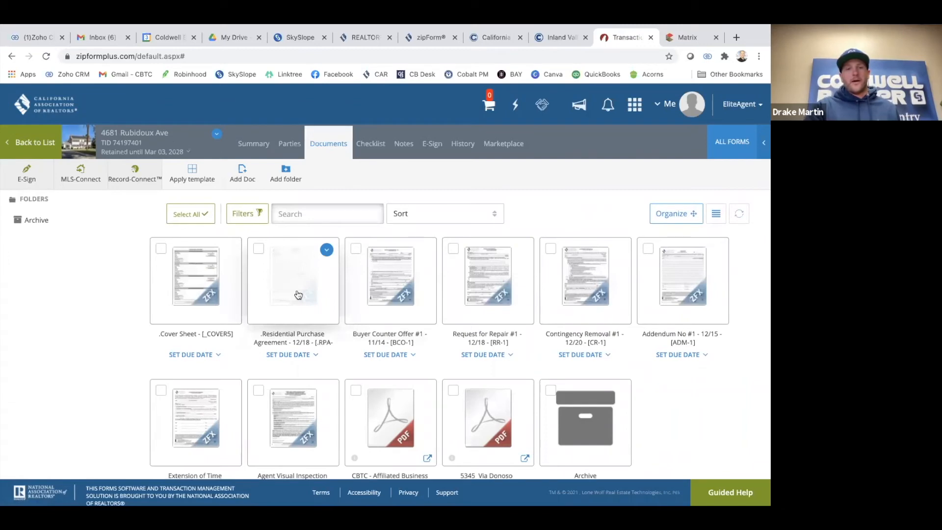
click(298, 294)
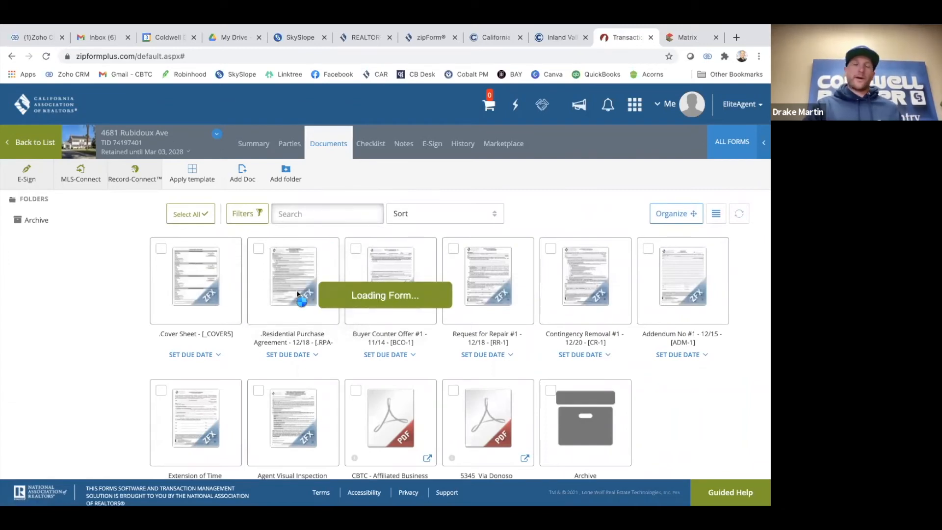
scroll(311, 279, up, 4)
scroll(311, 278, up, 3)
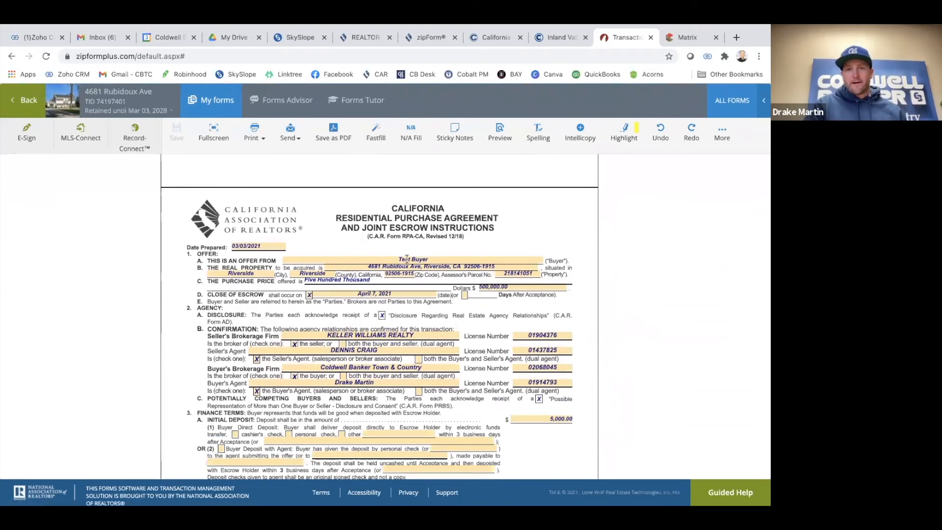
scroll(402, 259, down, 1)
scroll(395, 266, down, 1)
scroll(395, 266, down, 3)
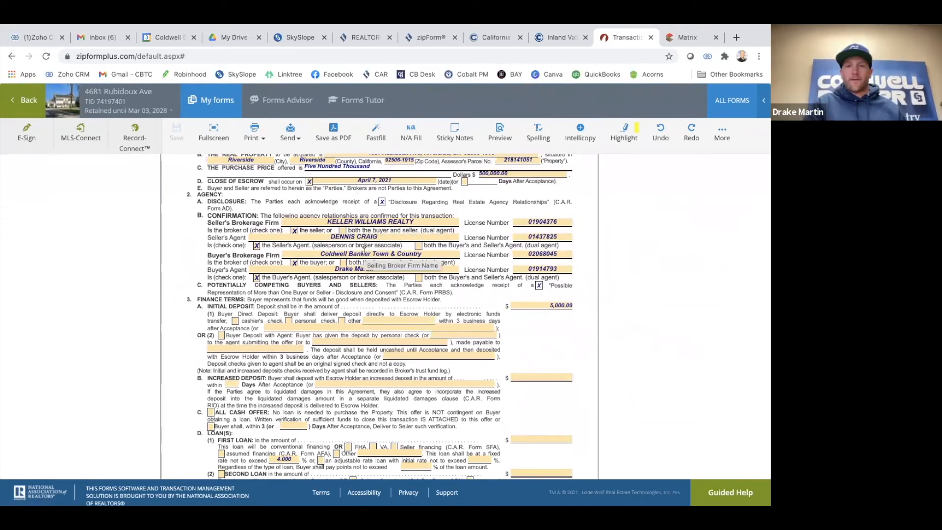
scroll(571, 269, down, 6)
scroll(570, 269, down, 2)
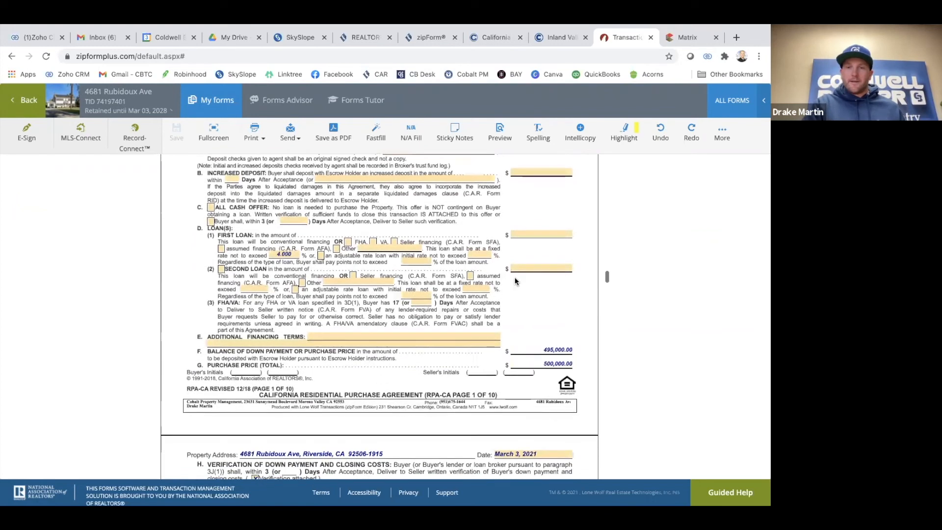
Enter a 400,000.00 first loan amount and review the recalculated agreement pages
click(538, 235)
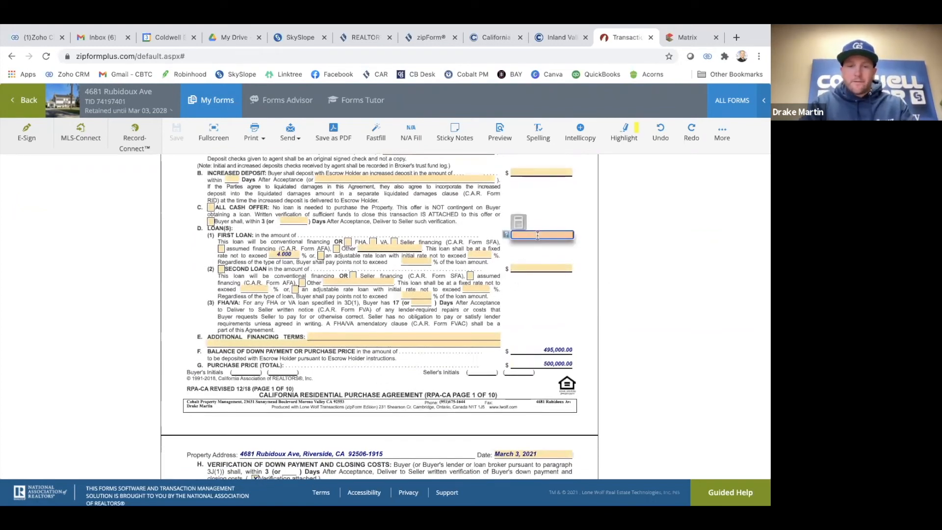
key(Tab)
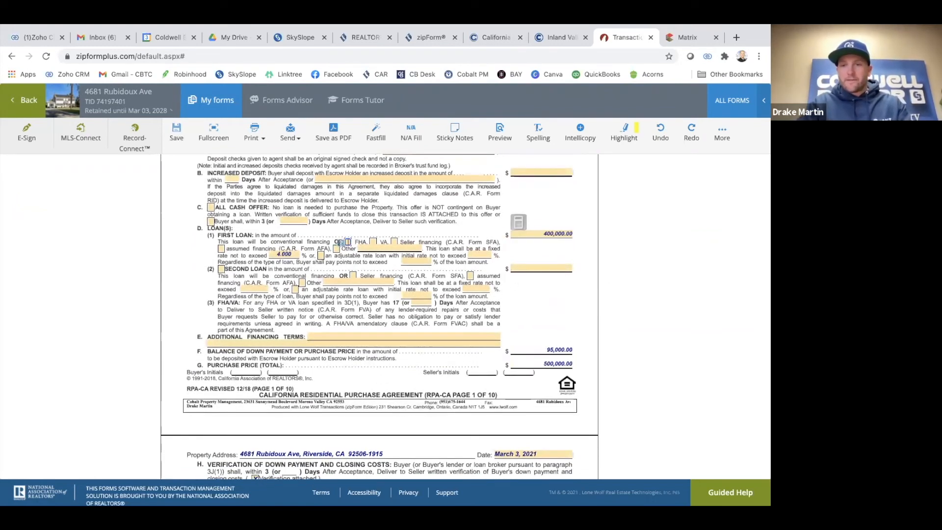
click(591, 308)
scroll(544, 303, down, 2)
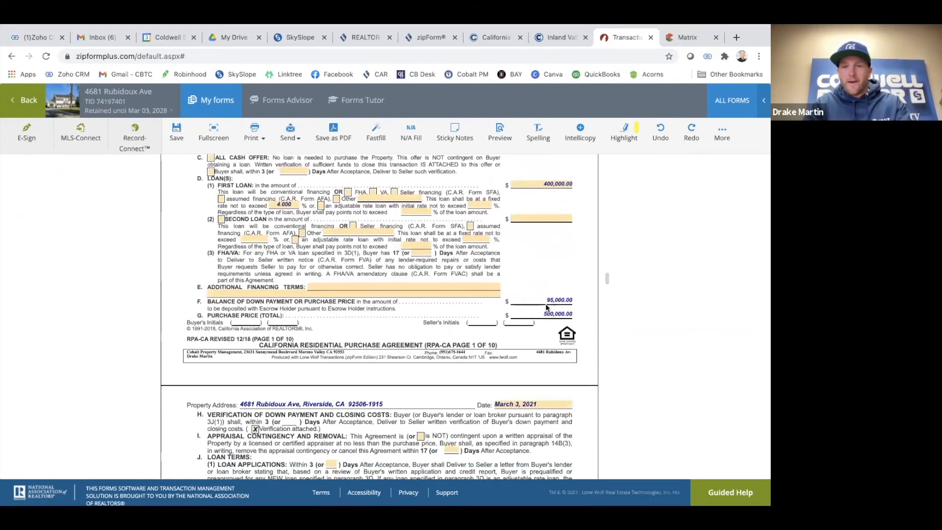
scroll(491, 312, down, 4)
scroll(491, 312, down, 14)
scroll(381, 333, down, 5)
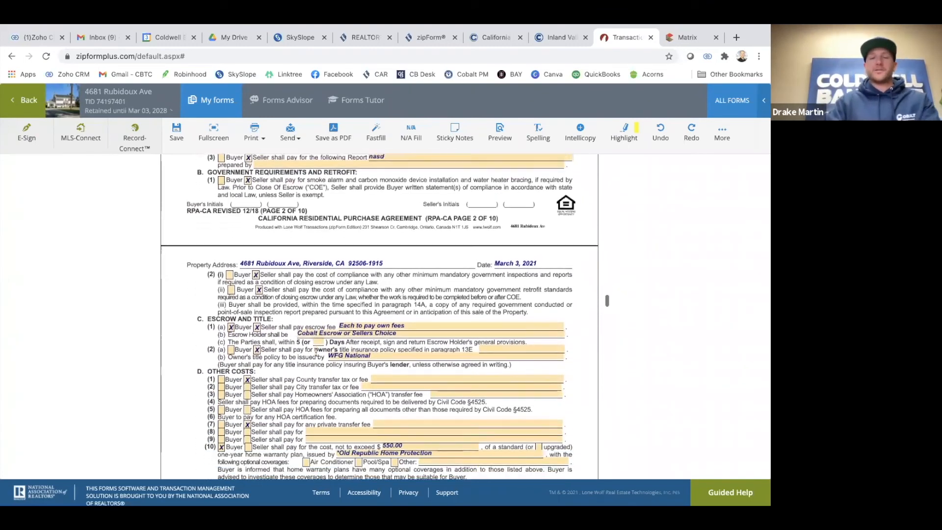
scroll(315, 351, down, 2)
scroll(274, 324, up, 2)
scroll(274, 325, up, 5)
scroll(243, 271, up, 10)
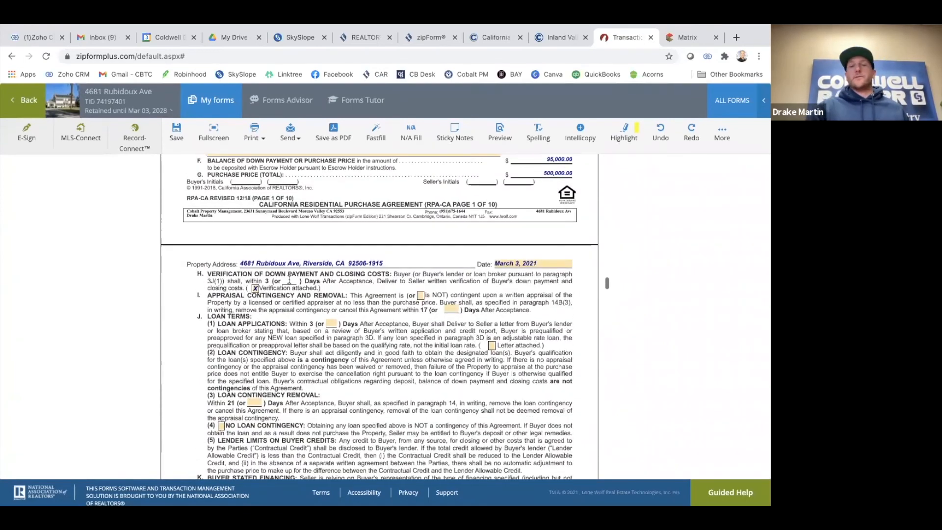
Create an e-signature packet for the purchase agreement using DocuSign as the signing service
click(27, 136)
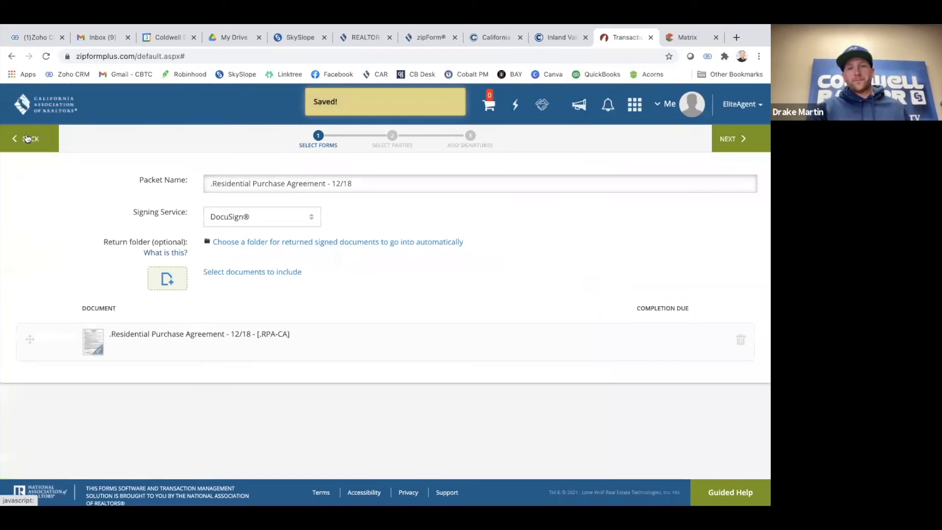
click(275, 224)
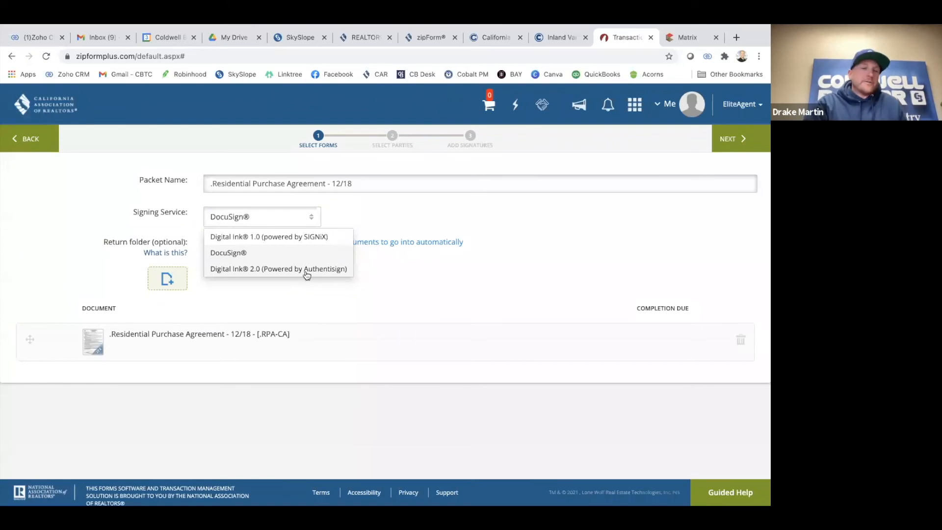
click(258, 255)
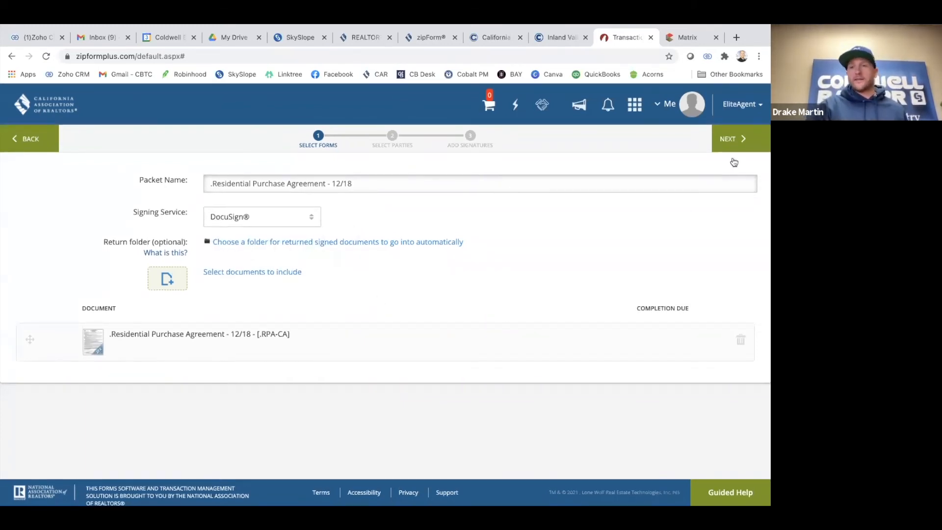
click(735, 137)
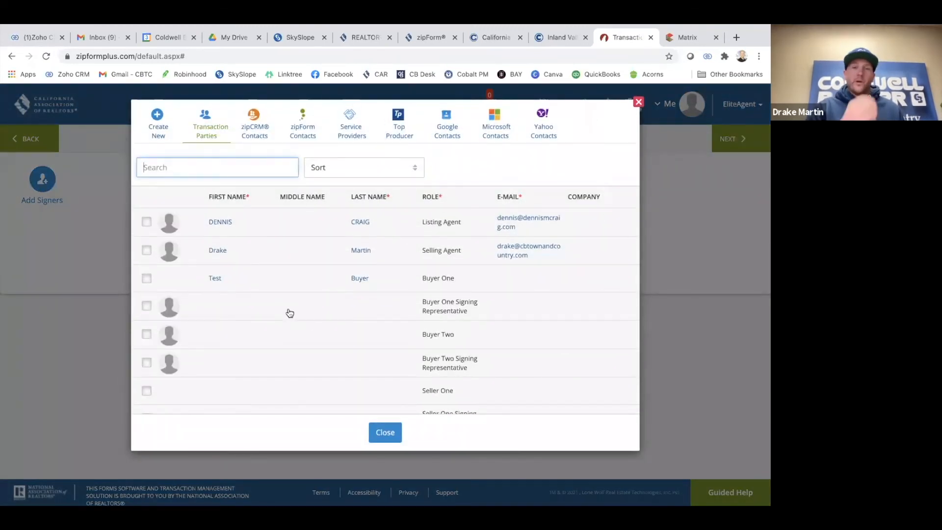
Select the selling agent and Buyer One as signers, adding the buyer's e-mail address
click(146, 250)
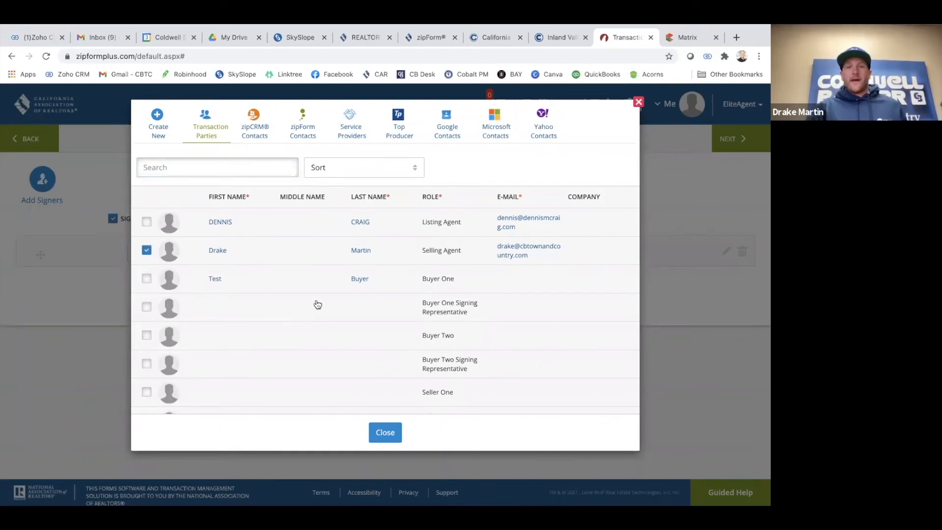
click(538, 280)
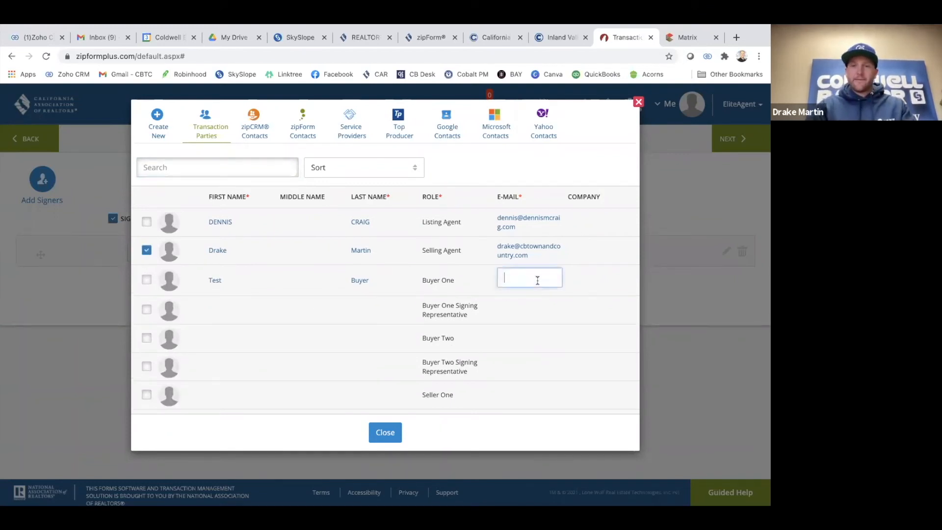
text(test)
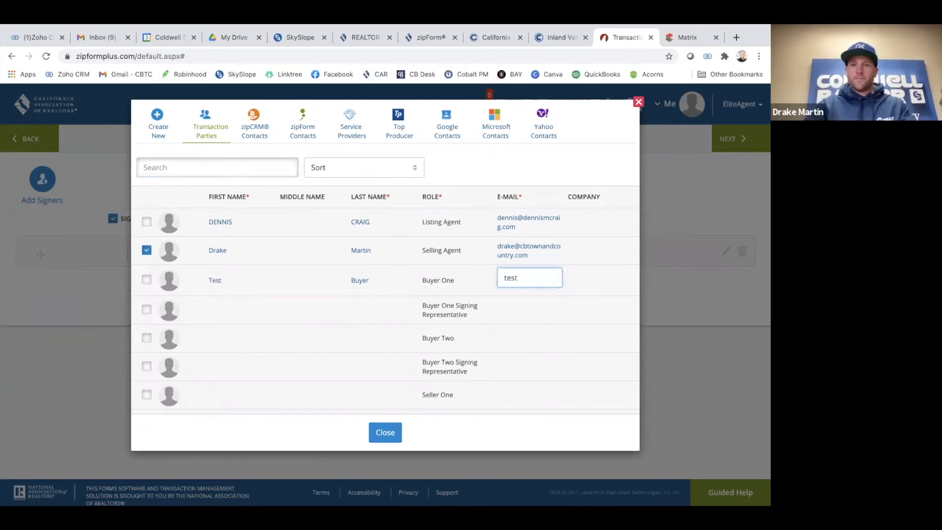
text(@gmail.com)
click(146, 280)
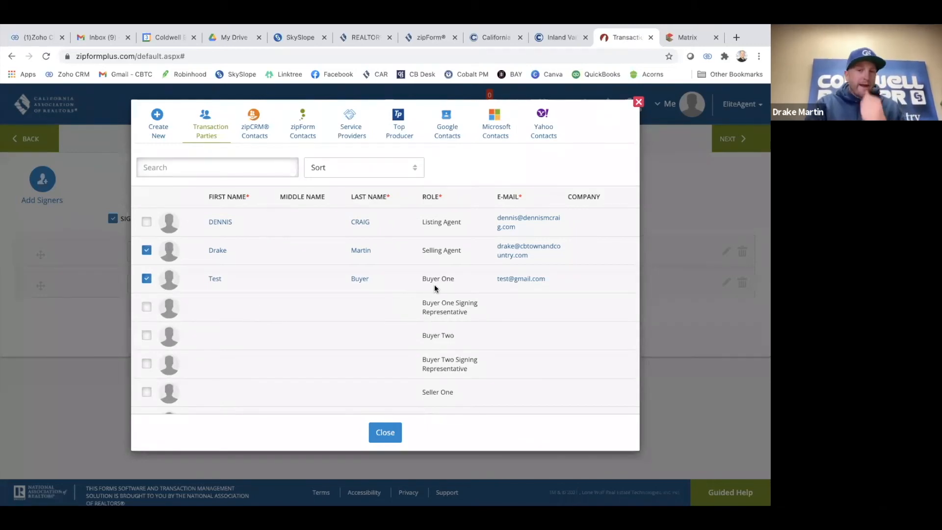
click(385, 435)
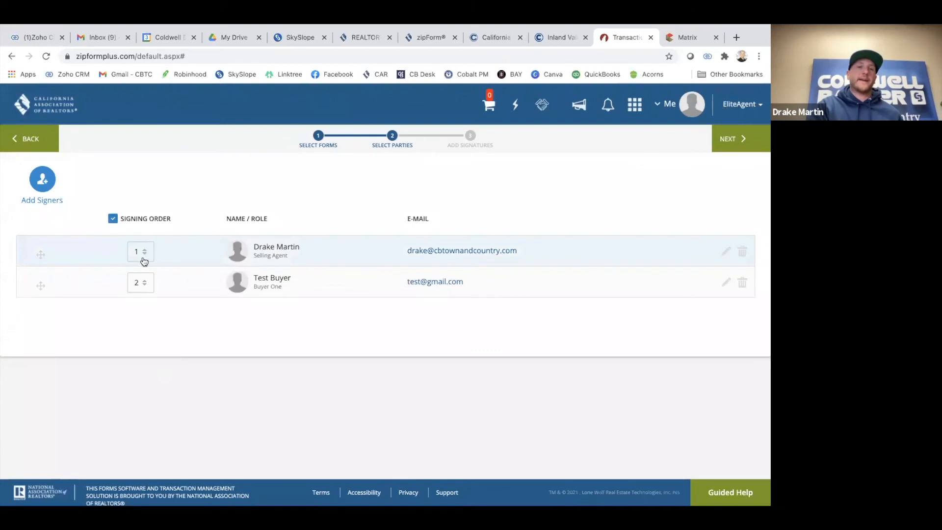
Give the buyer and selling agent both signing order 1, then continue to signature placement
click(143, 282)
click(144, 301)
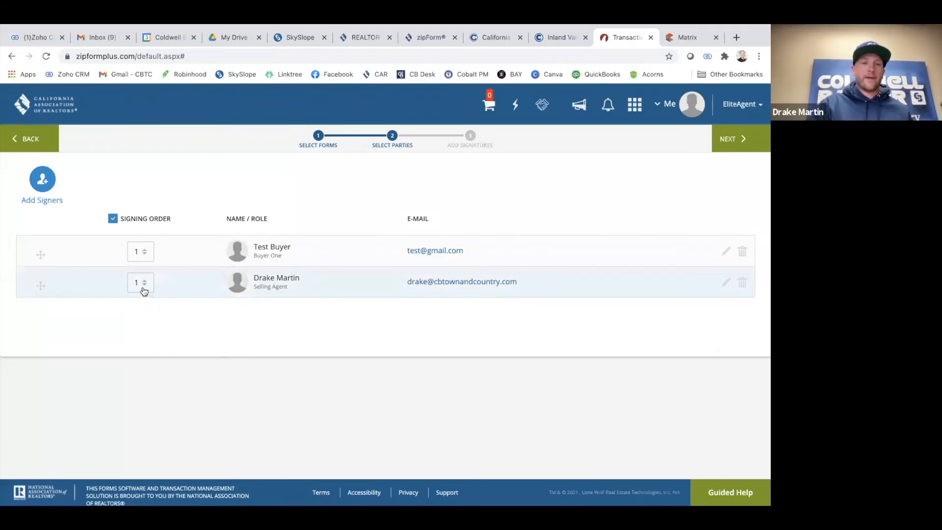
click(146, 254)
click(140, 288)
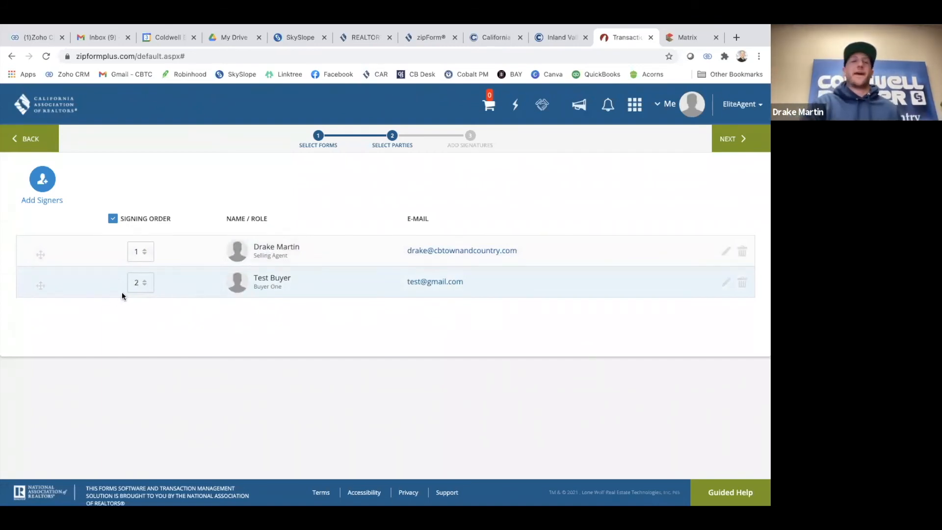
click(140, 287)
click(142, 308)
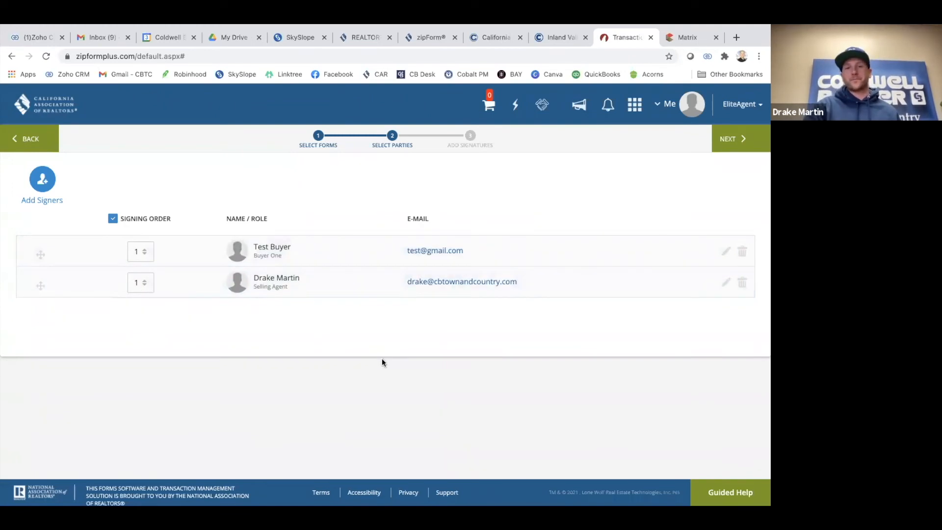
click(728, 144)
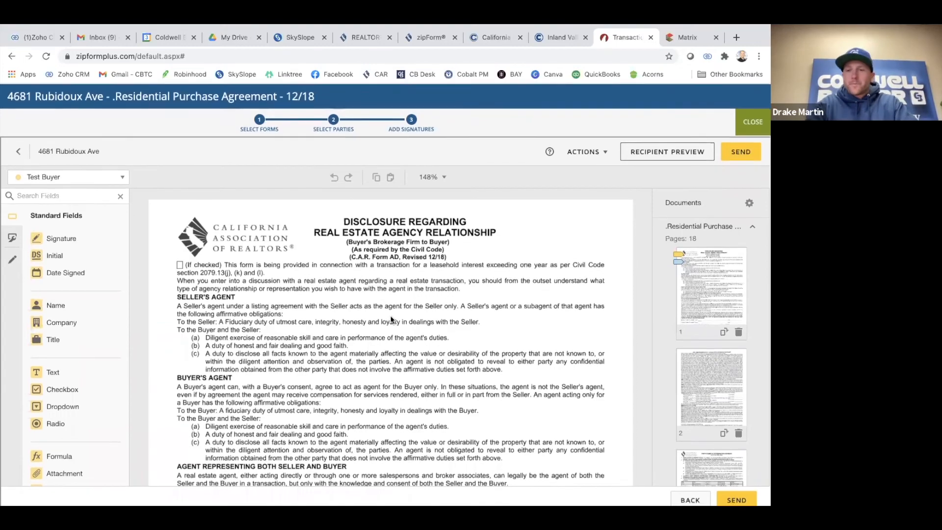
scroll(410, 319, down, 1)
scroll(337, 326, down, 1)
scroll(337, 328, up, 3)
scroll(324, 331, down, 2)
scroll(314, 333, down, 6)
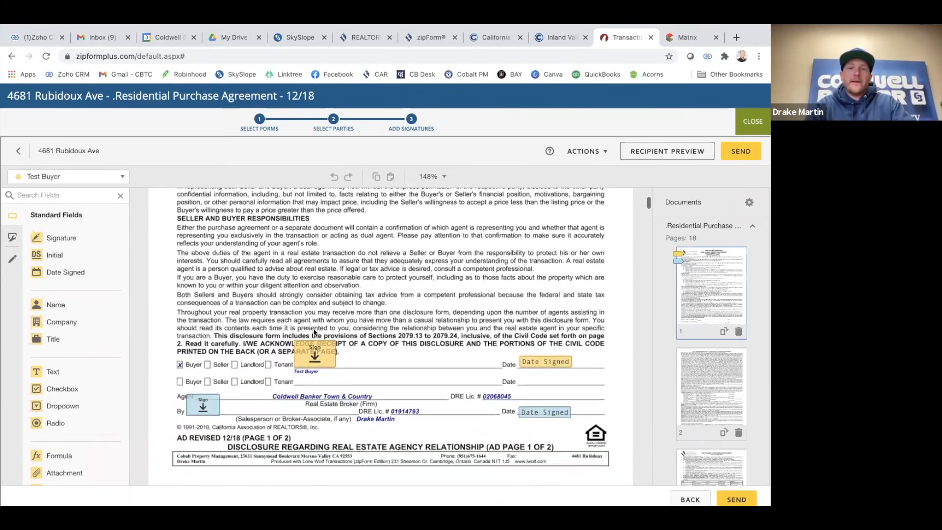
scroll(246, 348, up, 1)
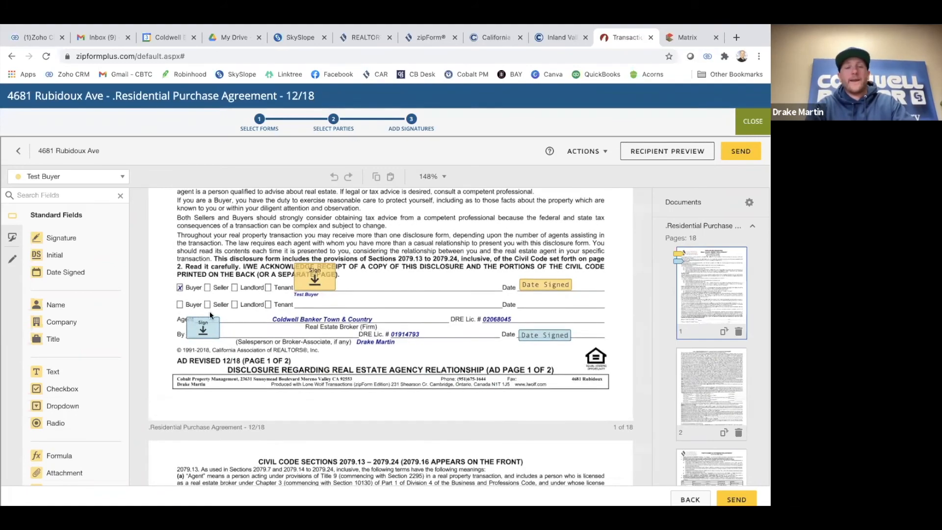
scroll(296, 314, up, 6)
scroll(295, 316, up, 2)
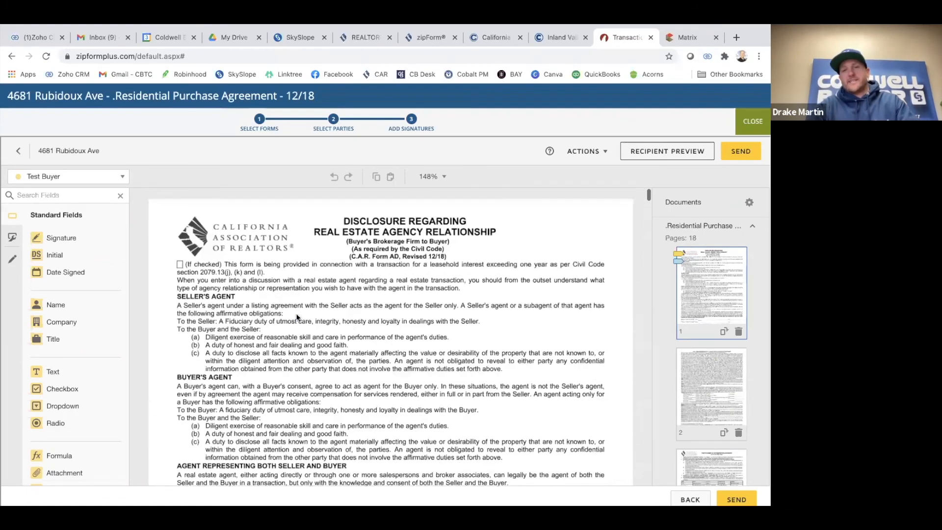
scroll(392, 333, down, 1)
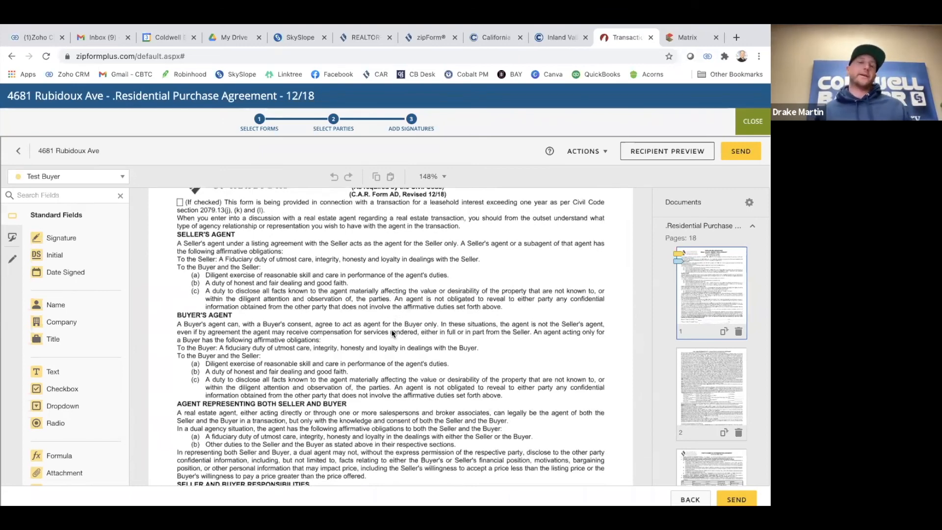
scroll(392, 333, down, 5)
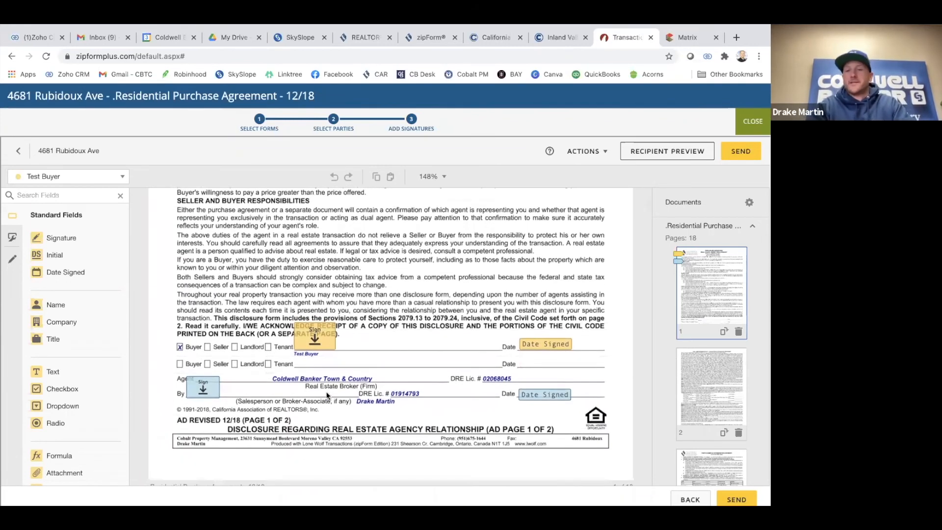
scroll(327, 395, down, 2)
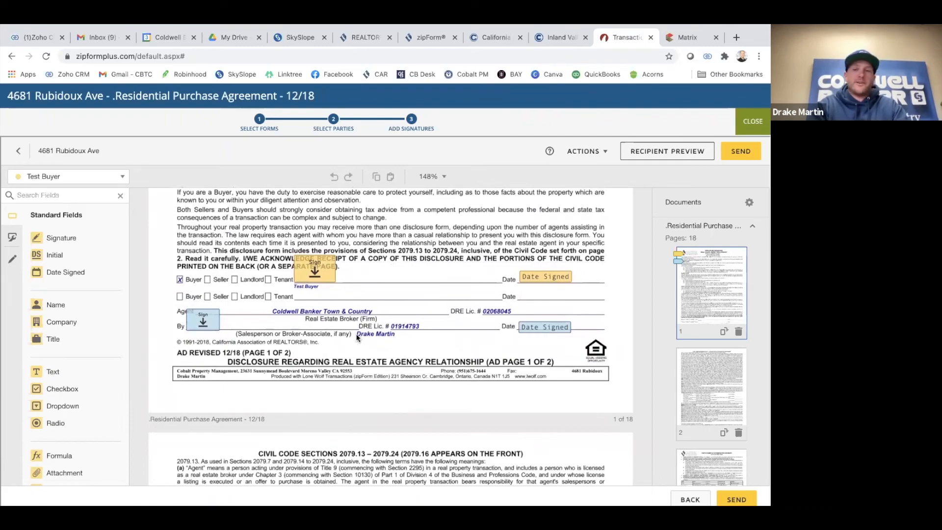
scroll(365, 325, down, 1)
scroll(371, 317, down, 2)
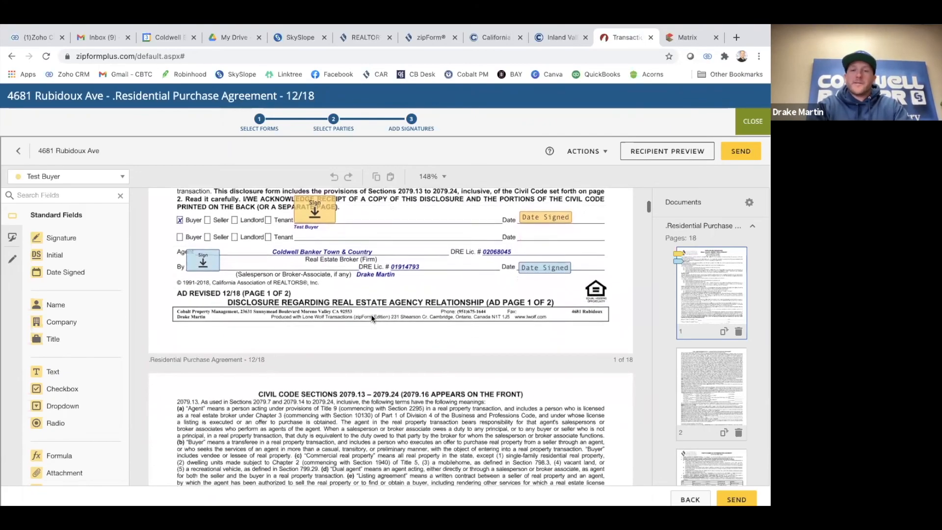
scroll(371, 317, down, 20)
scroll(371, 318, down, 20)
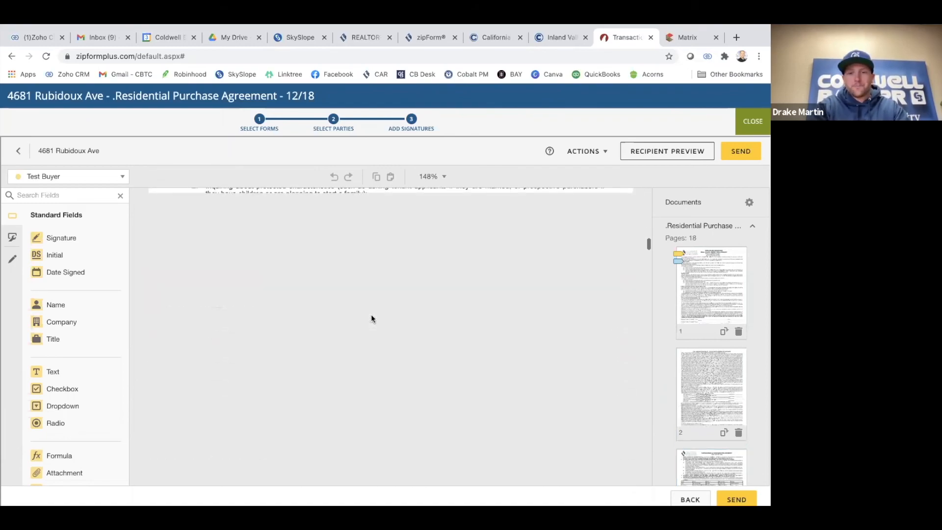
scroll(364, 329, down, 5)
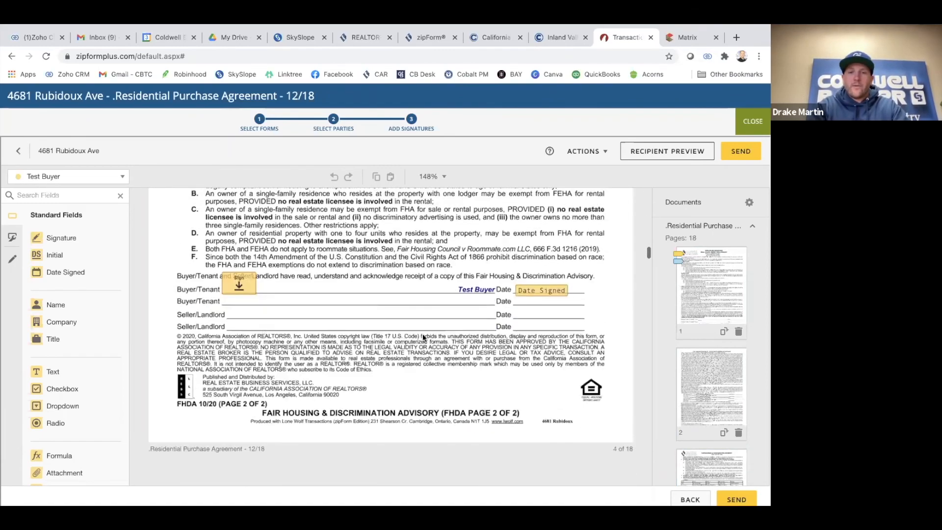
scroll(423, 337, down, 15)
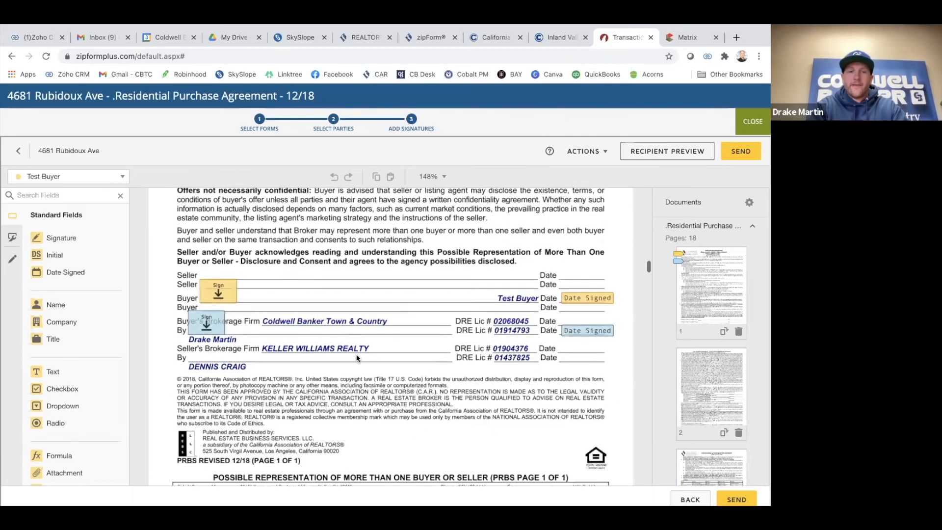
scroll(357, 358, down, 10)
scroll(419, 361, down, 10)
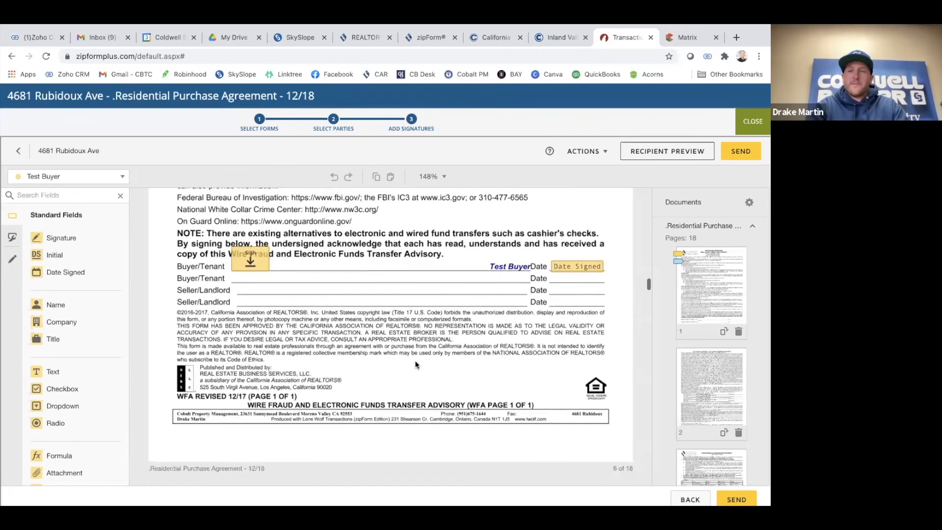
scroll(415, 365, down, 15)
scroll(416, 364, down, 5)
scroll(393, 332, up, 3)
scroll(391, 331, up, 1)
scroll(391, 331, down, 7)
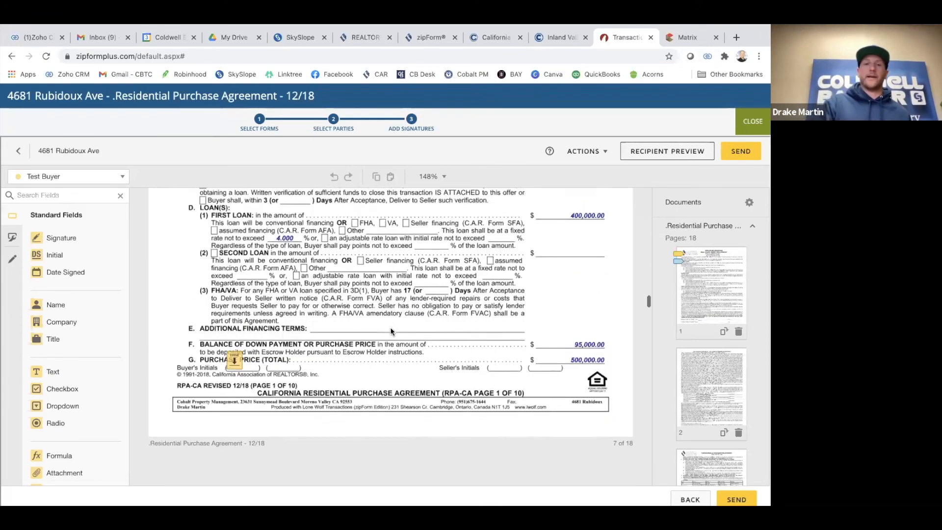
scroll(390, 326, down, 5)
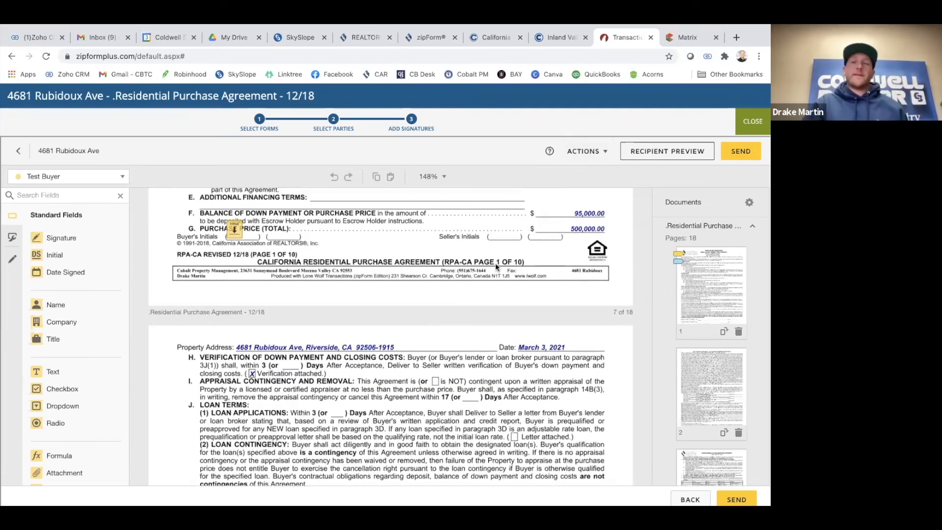
scroll(442, 270, up, 2)
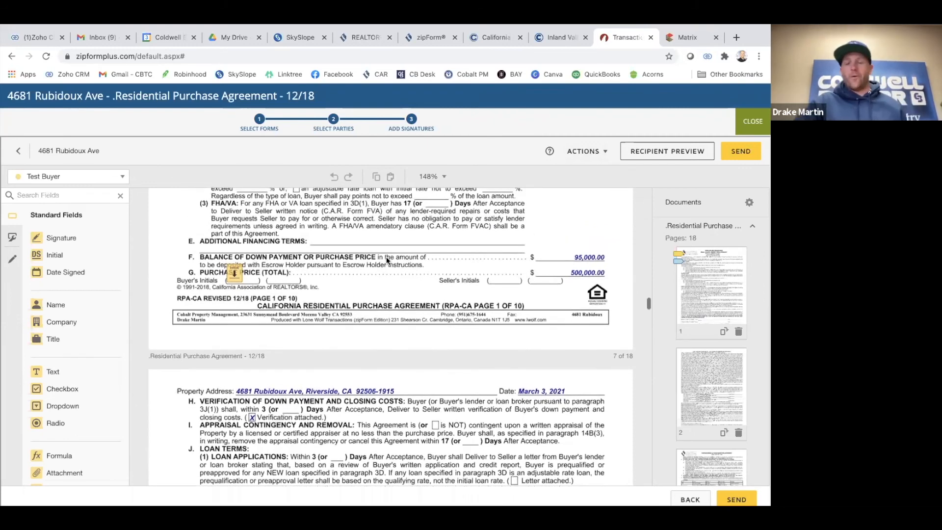
click(583, 152)
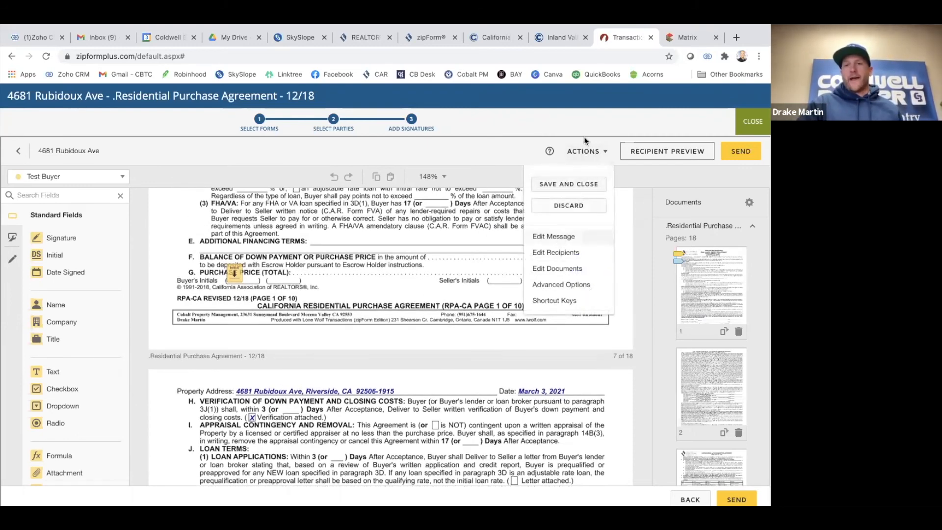
click(549, 239)
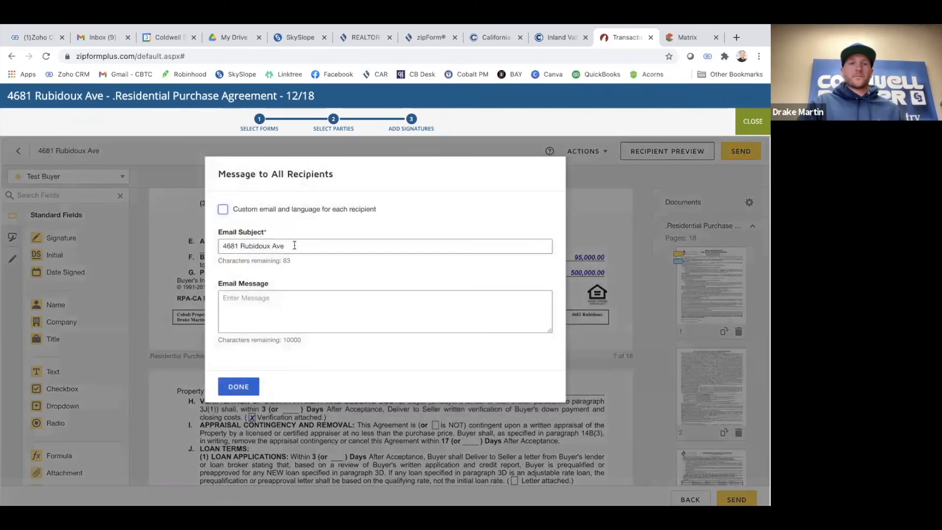
text(Offer)
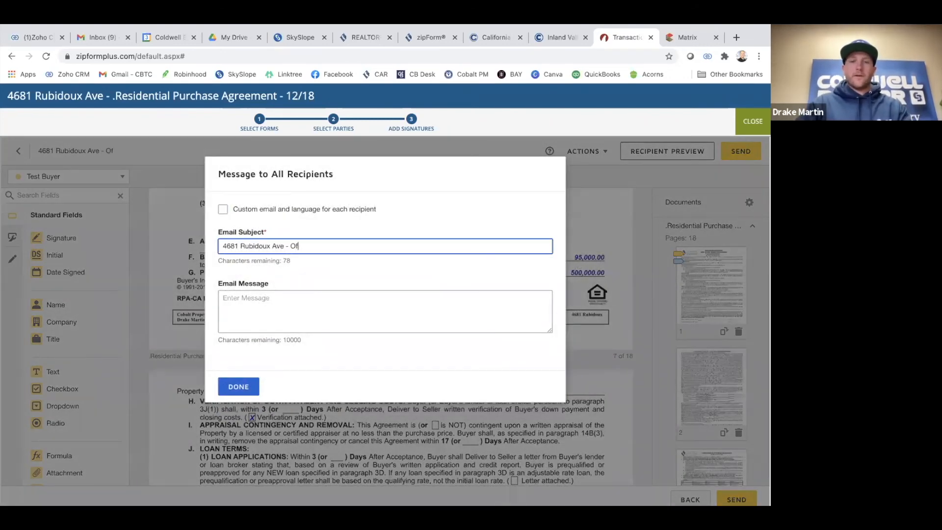
click(260, 307)
text(Hey BNuye,)
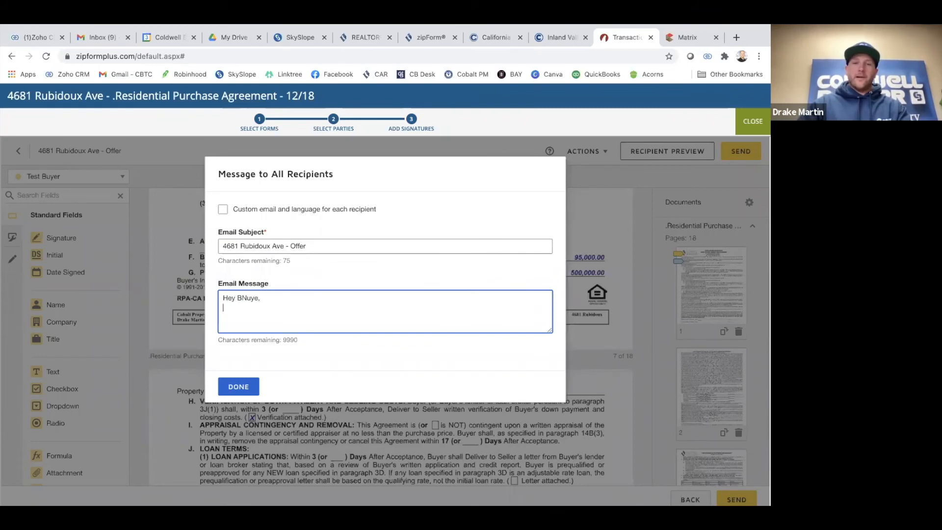
key(Return)
text(eli)
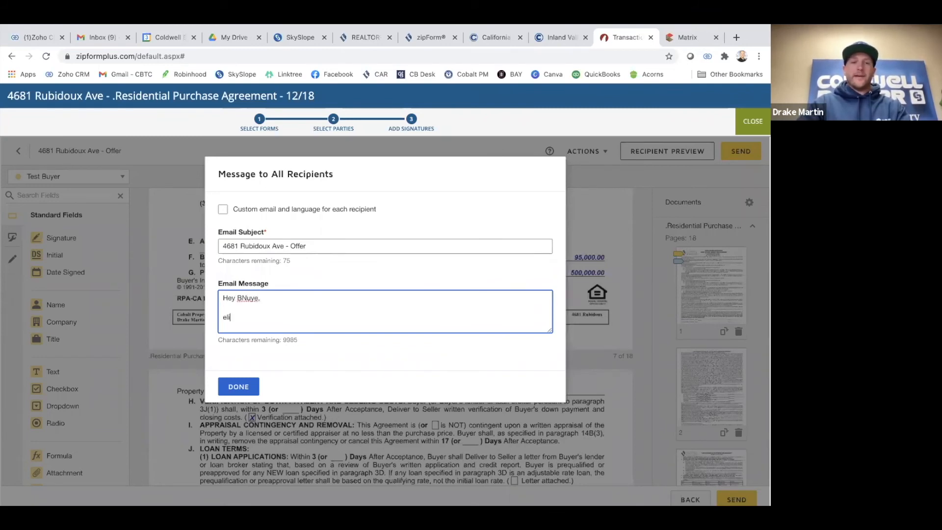
text(urblh fwehlr flq f;iwejf eo)
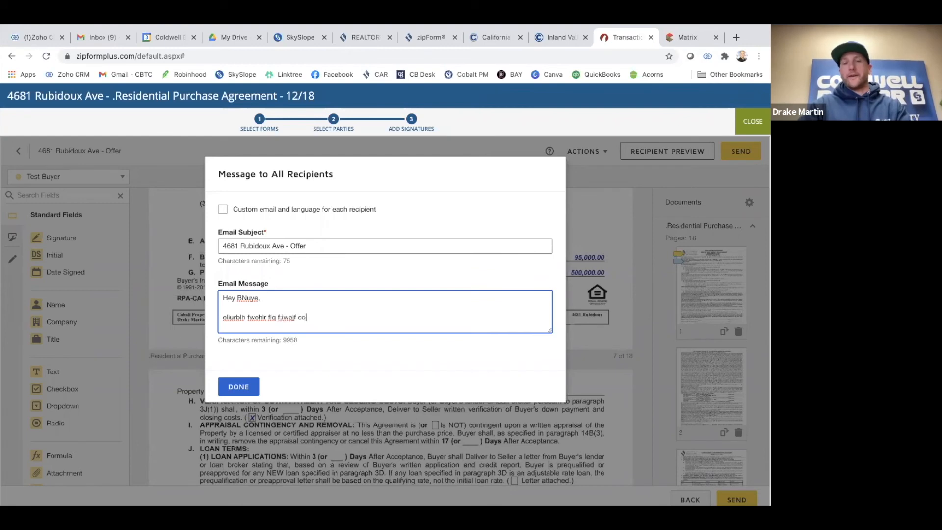
text(fimneqrweq kfnewo)
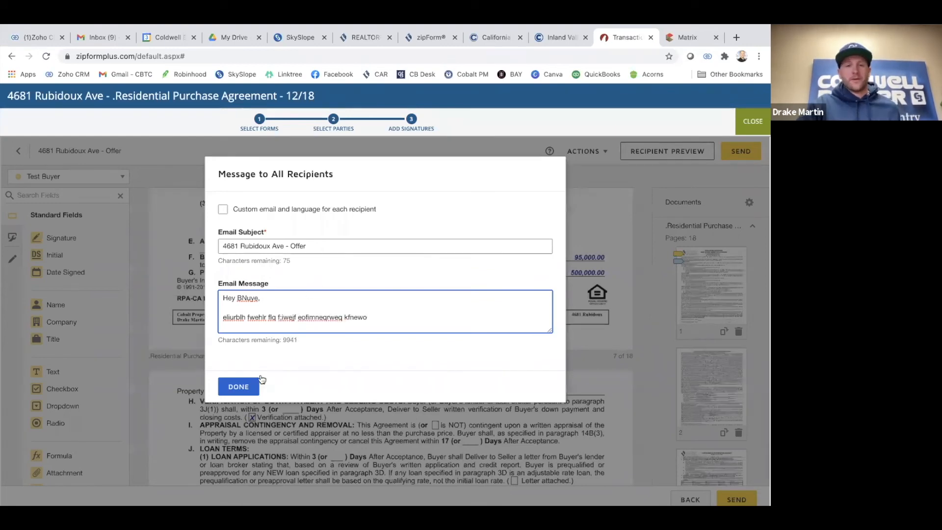
click(239, 386)
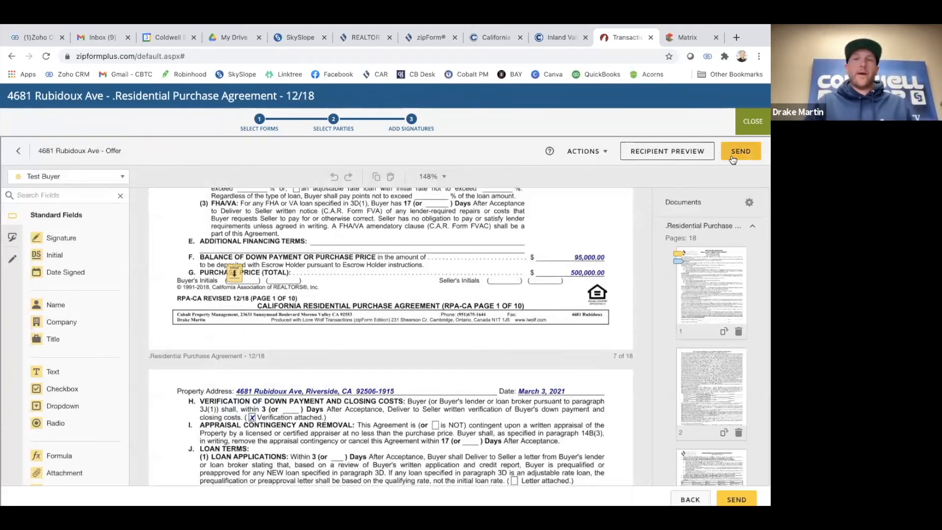
Exit the Add Signatures editor back to the purchase agreement form
scroll(561, 254, up, 1)
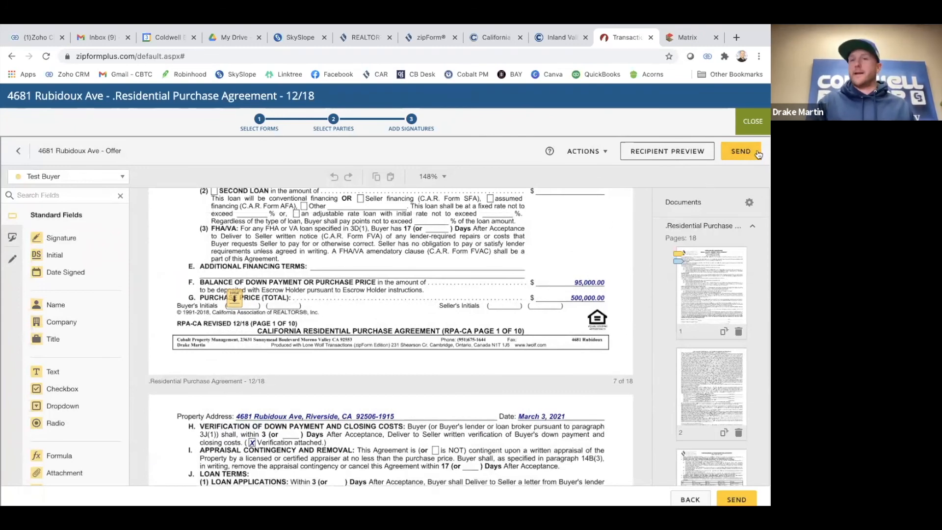
click(753, 126)
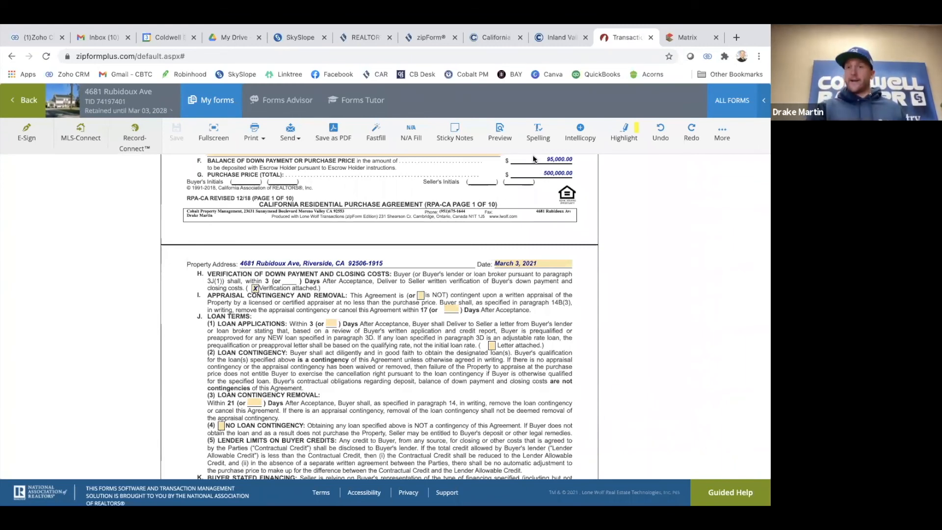
mouse_move(647, 27)
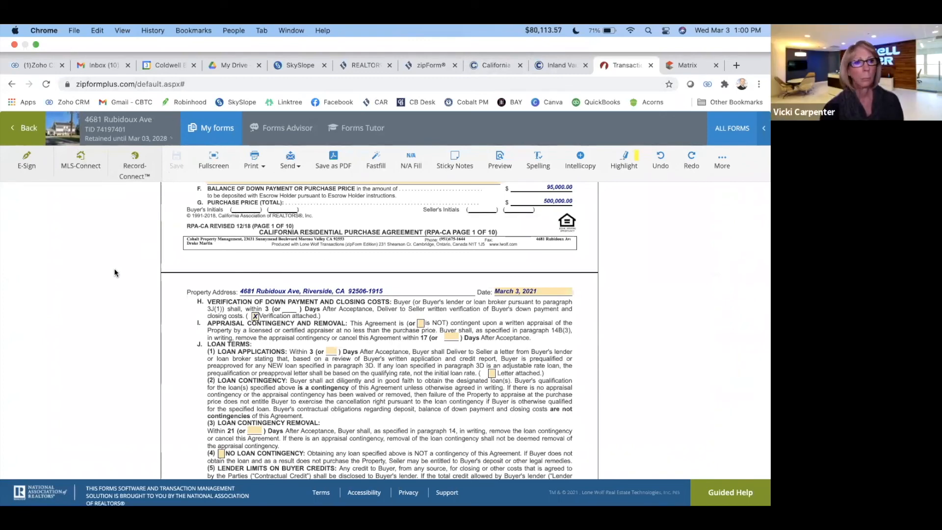
click(21, 140)
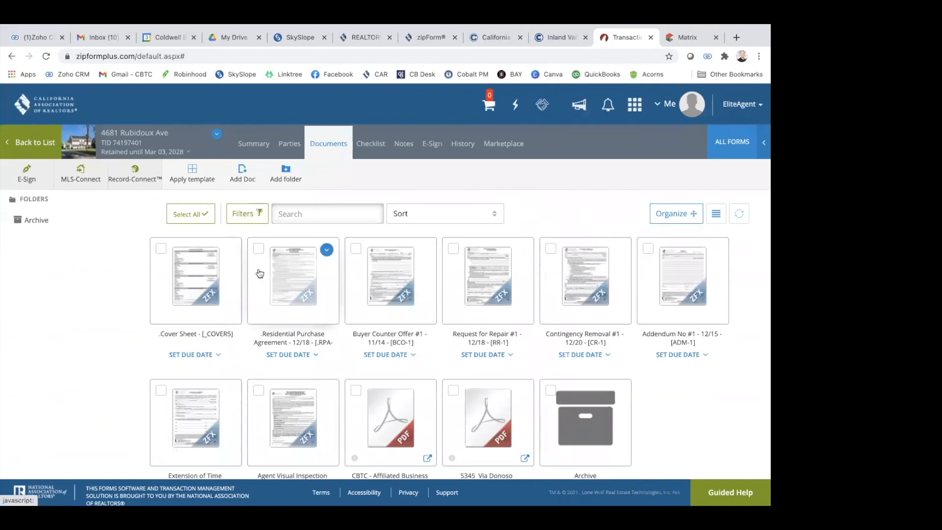
scroll(326, 390, down, 3)
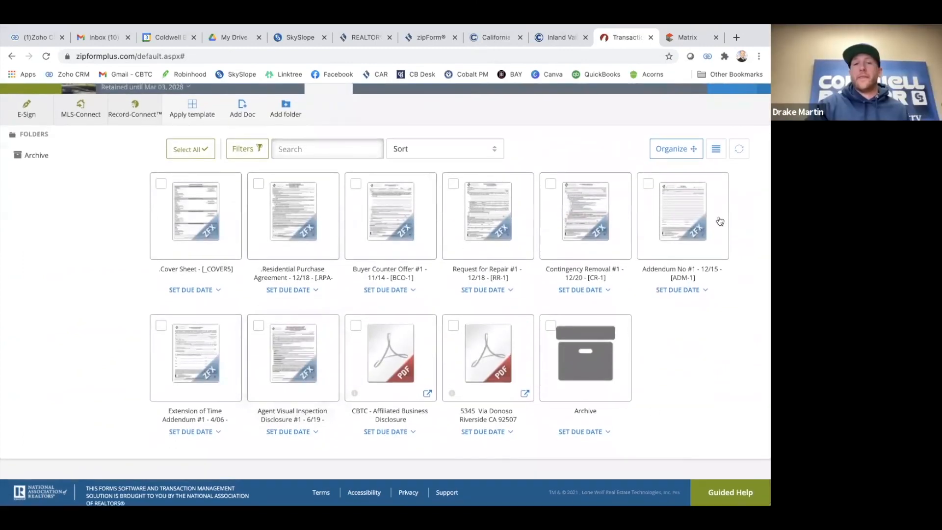